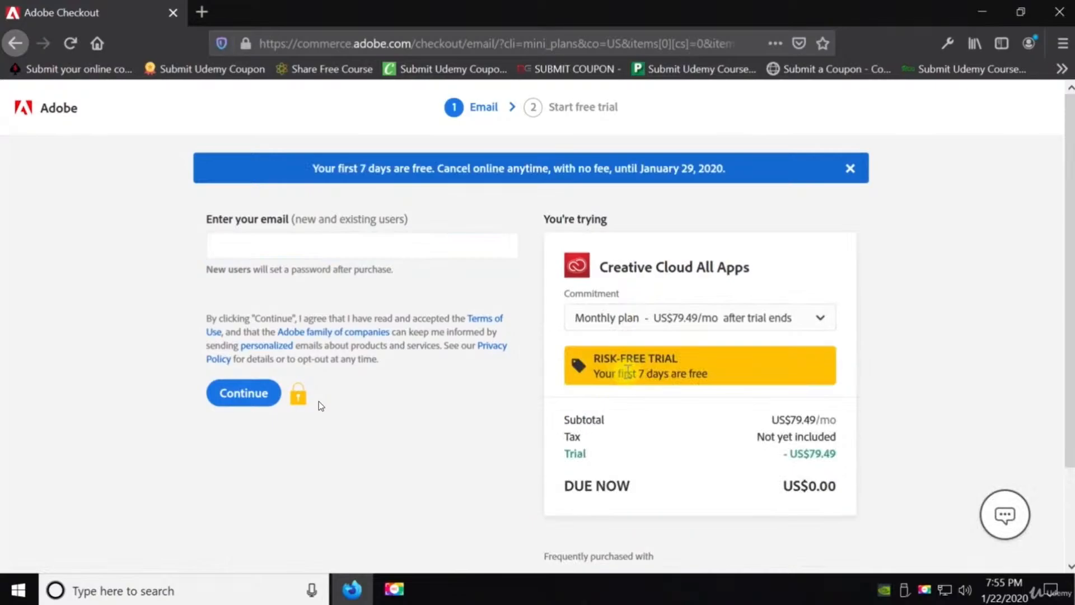
# Enter the account e-mail address on the Adobe checkout page and continue
pyautogui.tripleClick(628, 371)
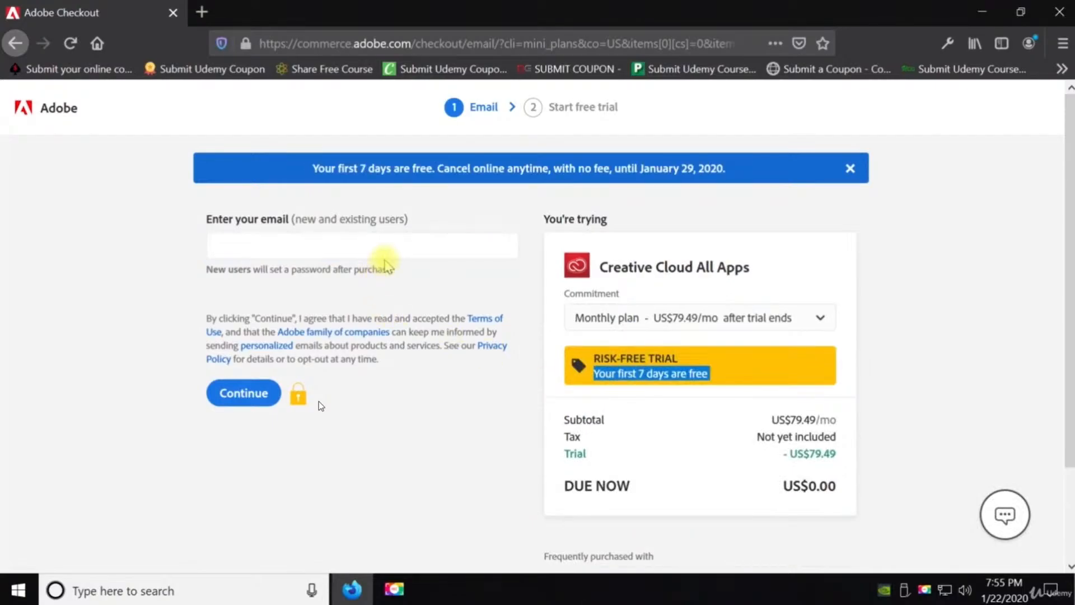
pyautogui.click(386, 251)
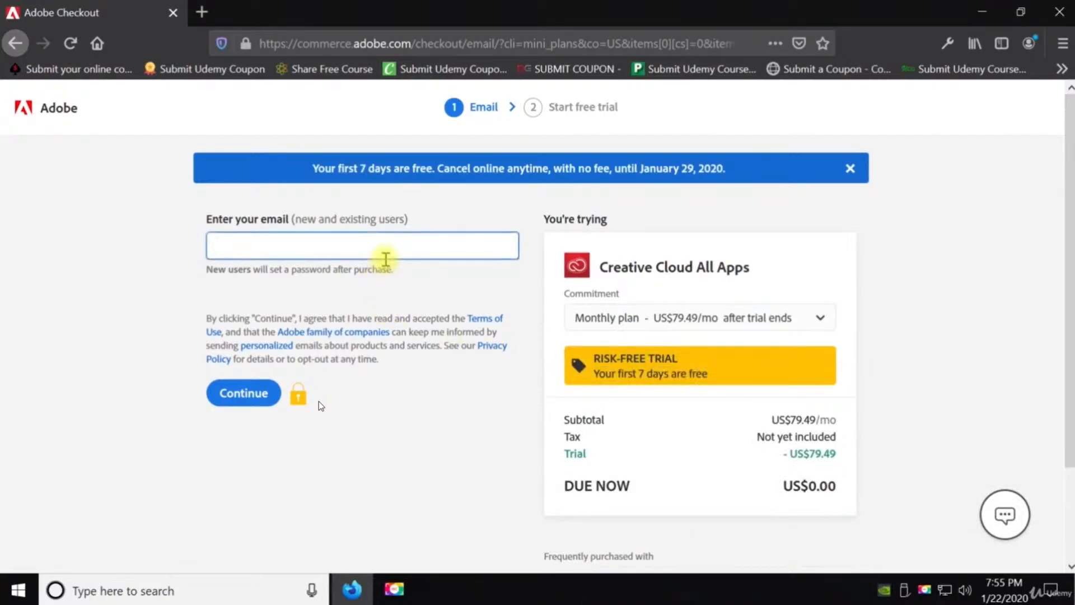
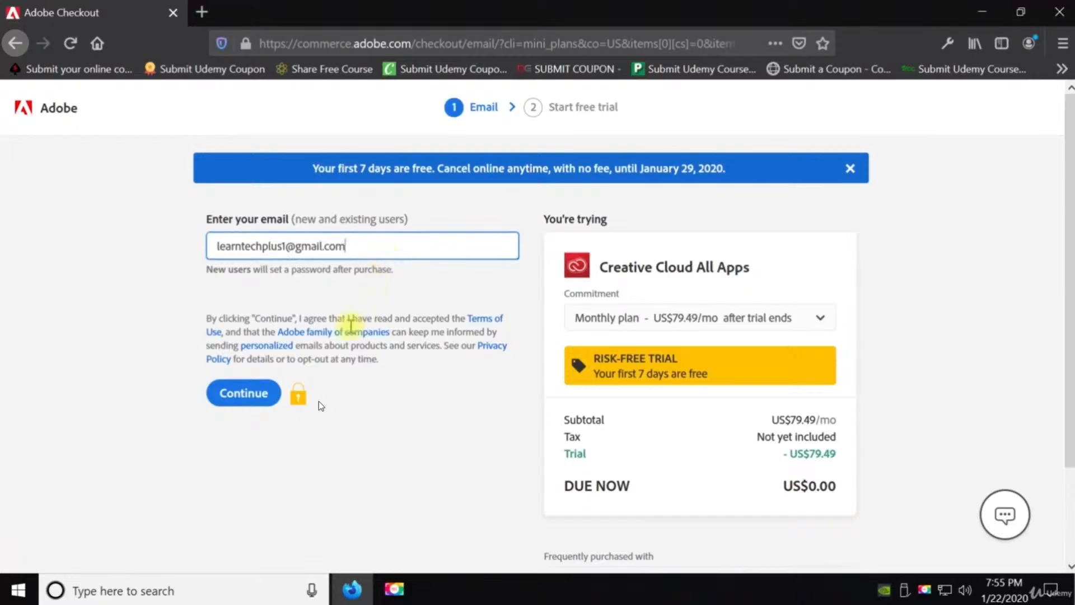
pyautogui.click(264, 392)
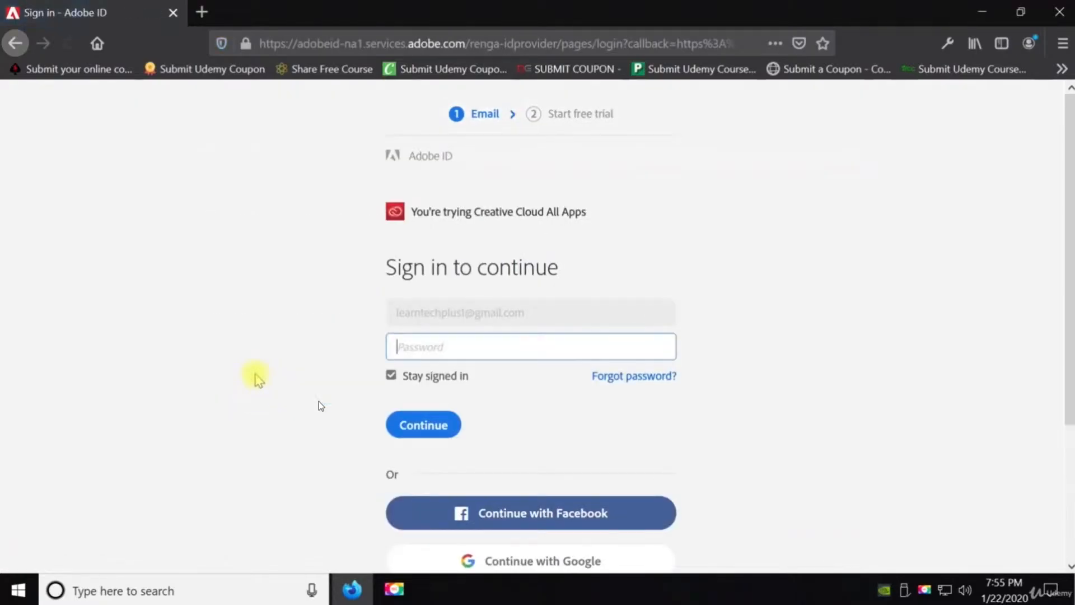
# Enter the Adobe ID password, sign in, and decline saving the login in the browser
pyautogui.write('*********')
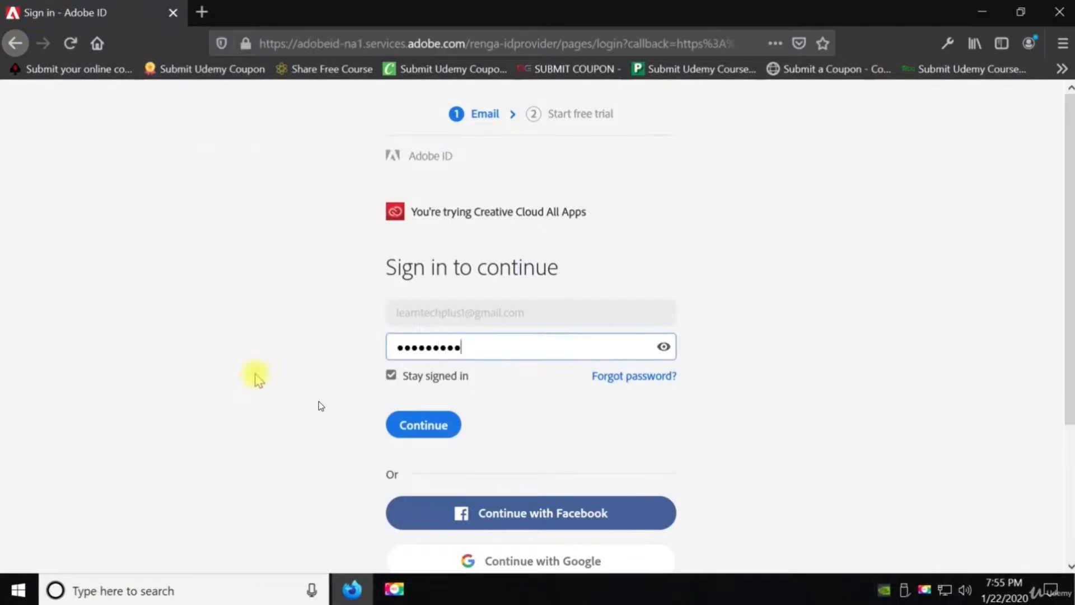
pyautogui.click(387, 424)
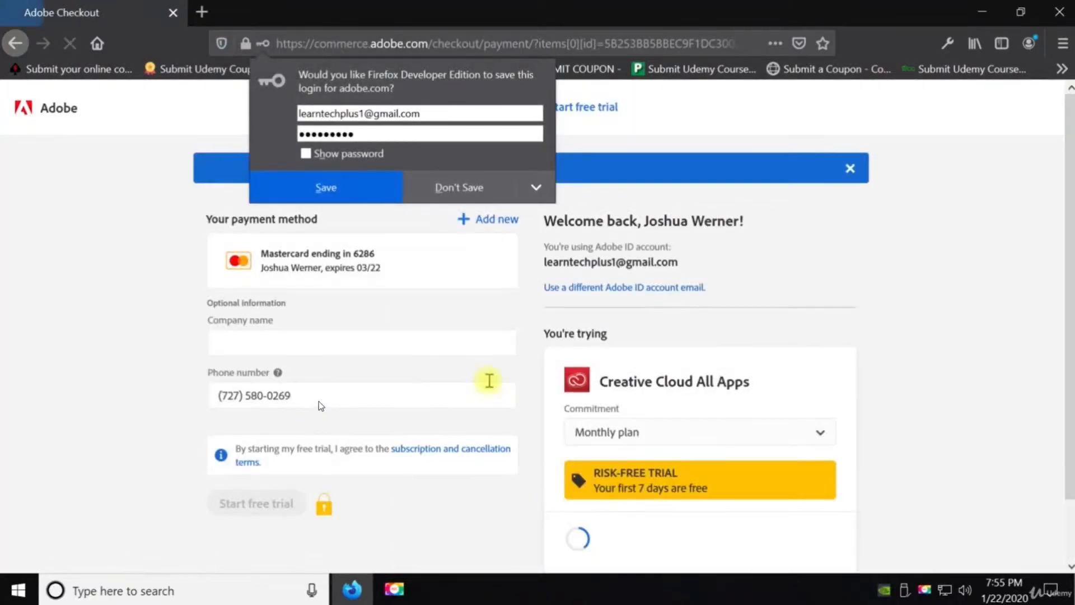
pyautogui.click(473, 188)
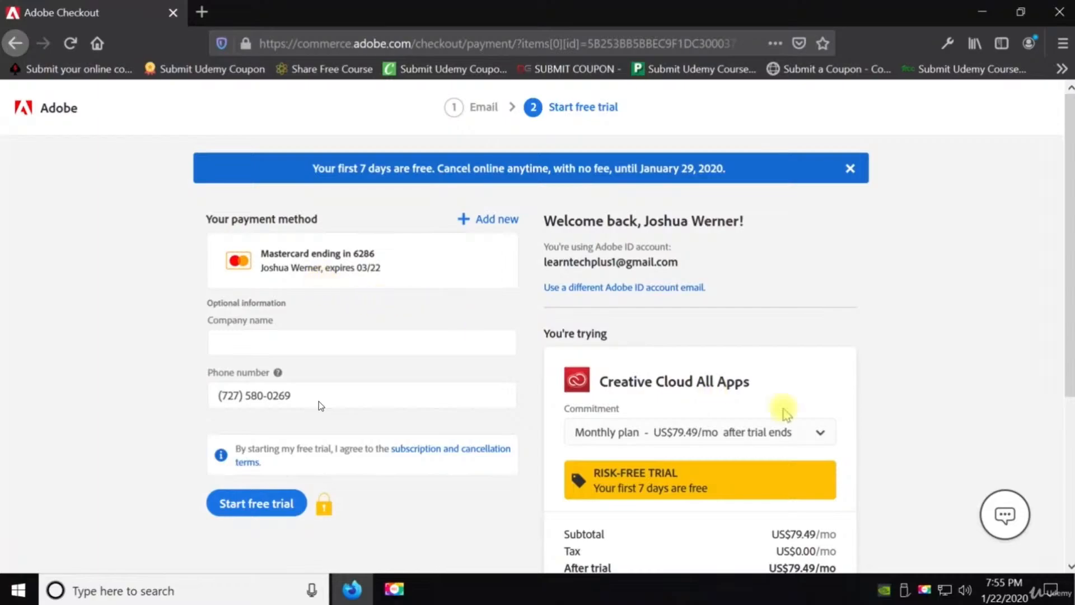
# Keep the Monthly plan commitment for Creative Cloud All Apps and start the free trial
pyautogui.click(688, 436)
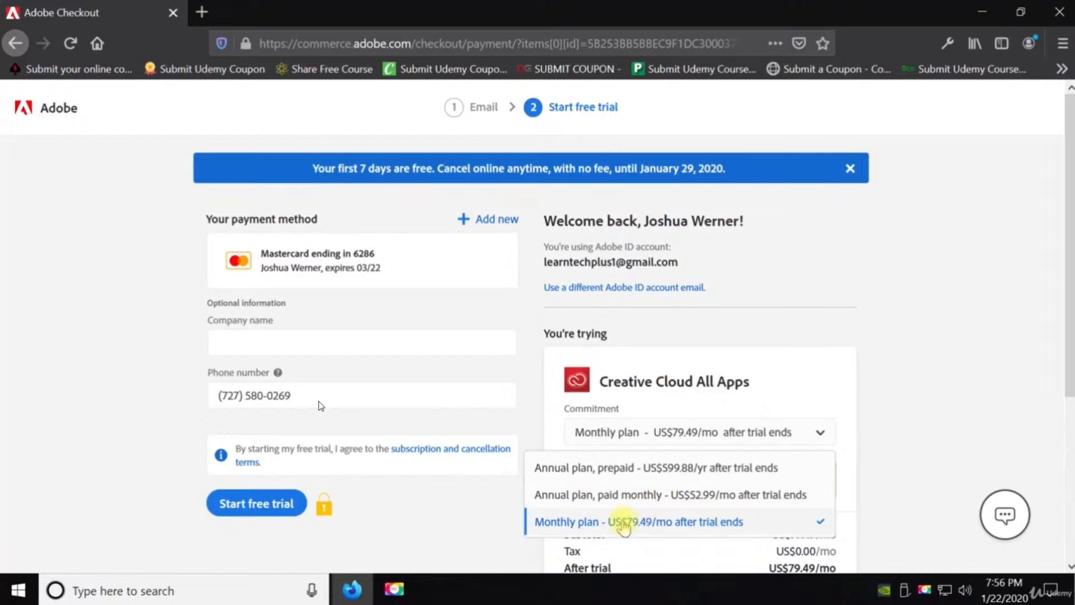
pyautogui.click(623, 523)
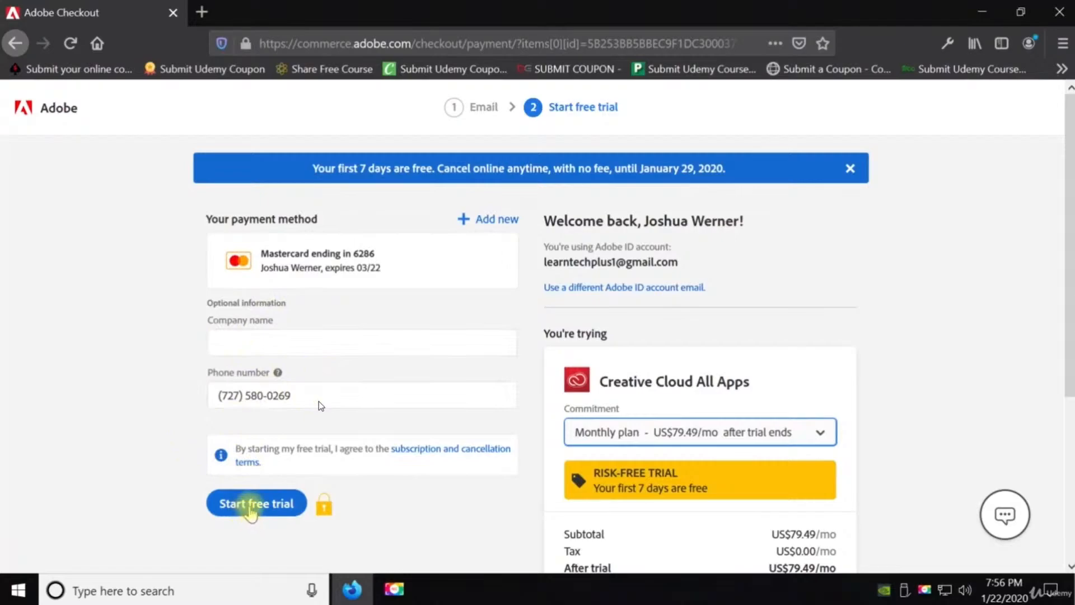
pyautogui.click(250, 507)
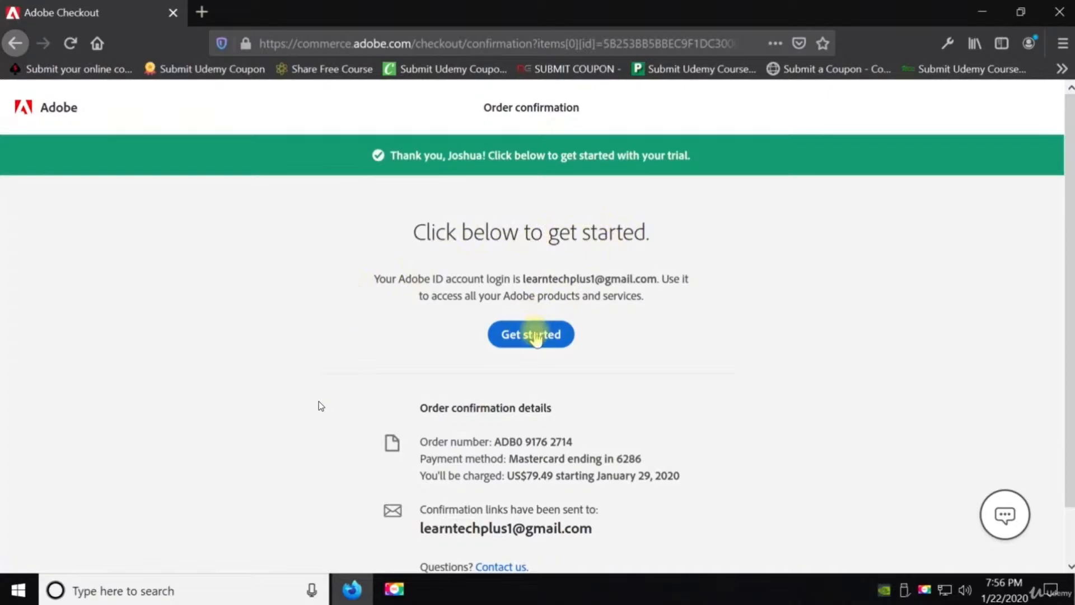
# Get started from the order confirmation and look through the app download page
pyautogui.click(535, 334)
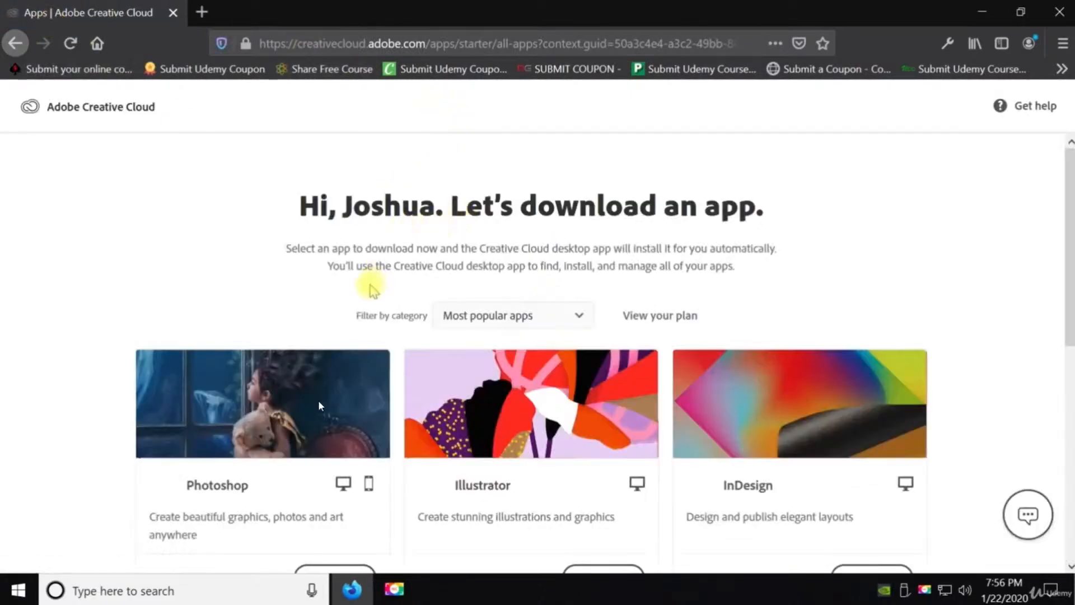
pyautogui.scroll(-7, 204, 257)
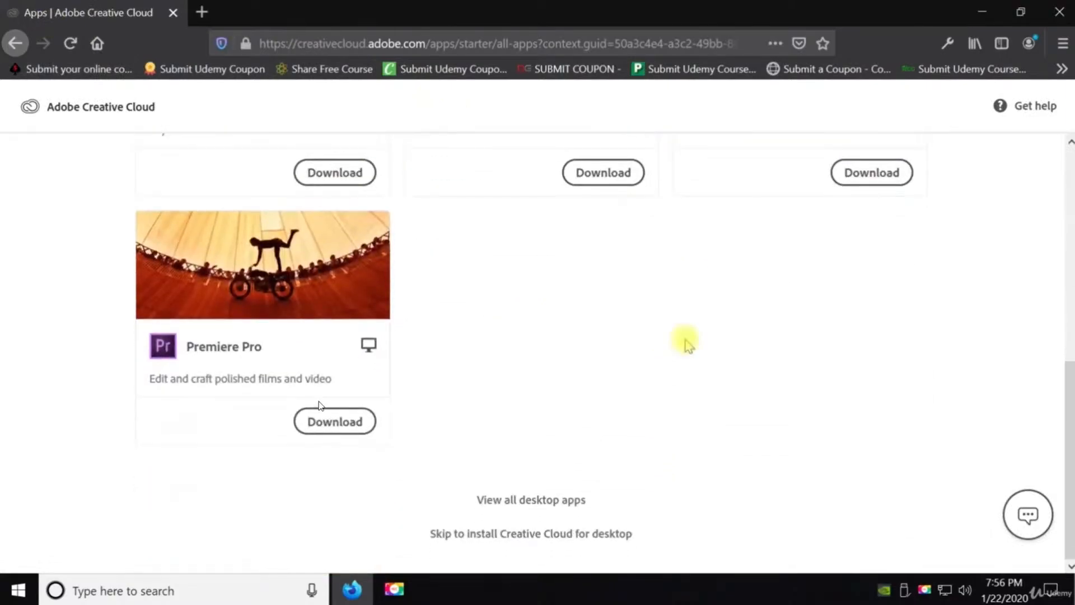
pyautogui.scroll(7, 689, 512)
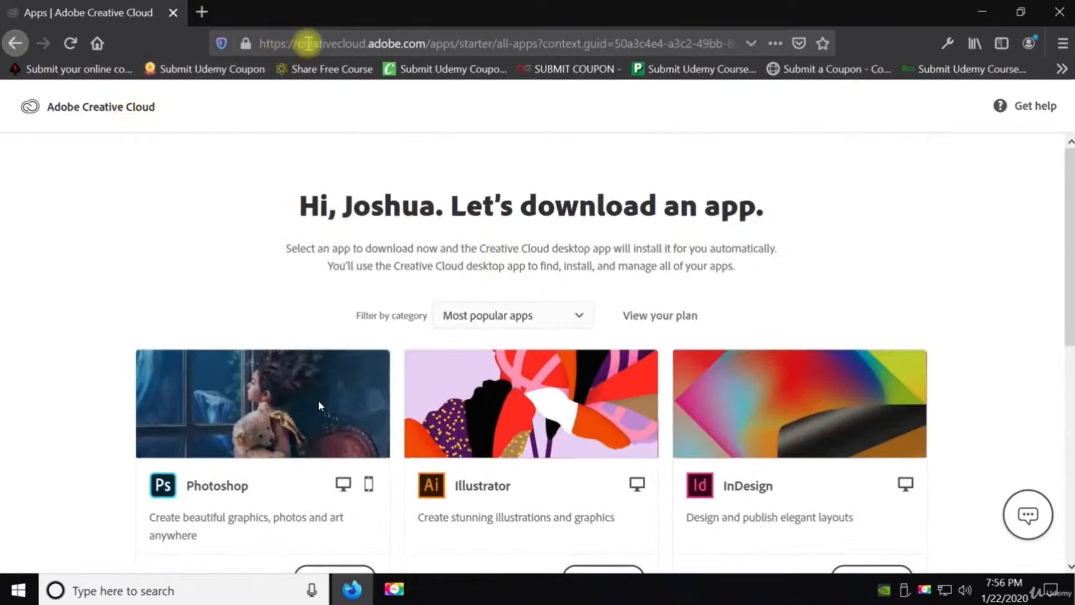
# Go to adobe.com and open Creative Cloud from Your Services
pyautogui.click(327, 45)
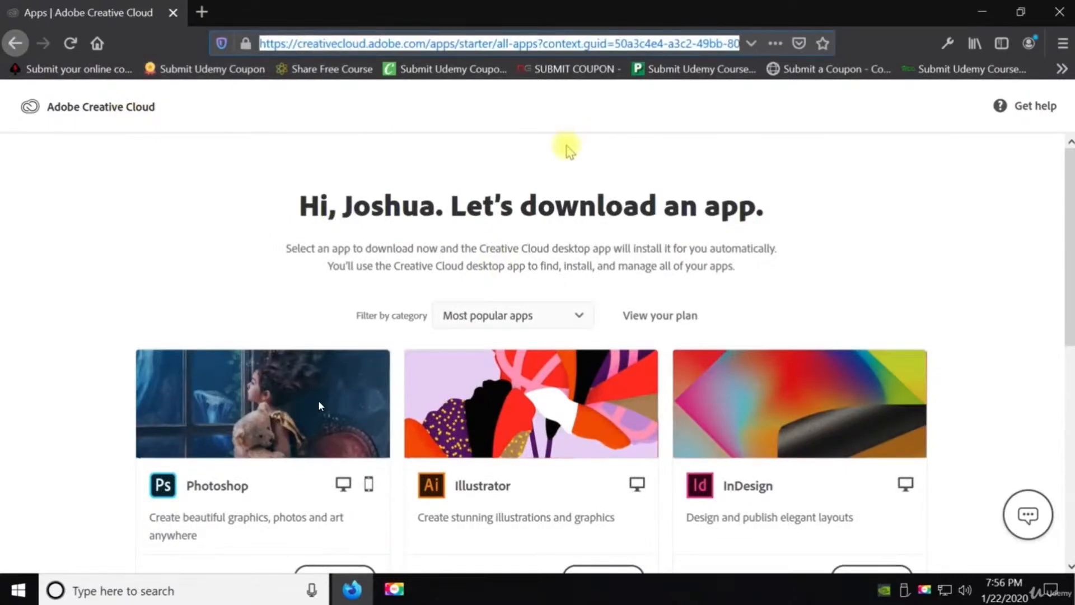
pyautogui.write('adobe.com/')
pyautogui.press('Return')
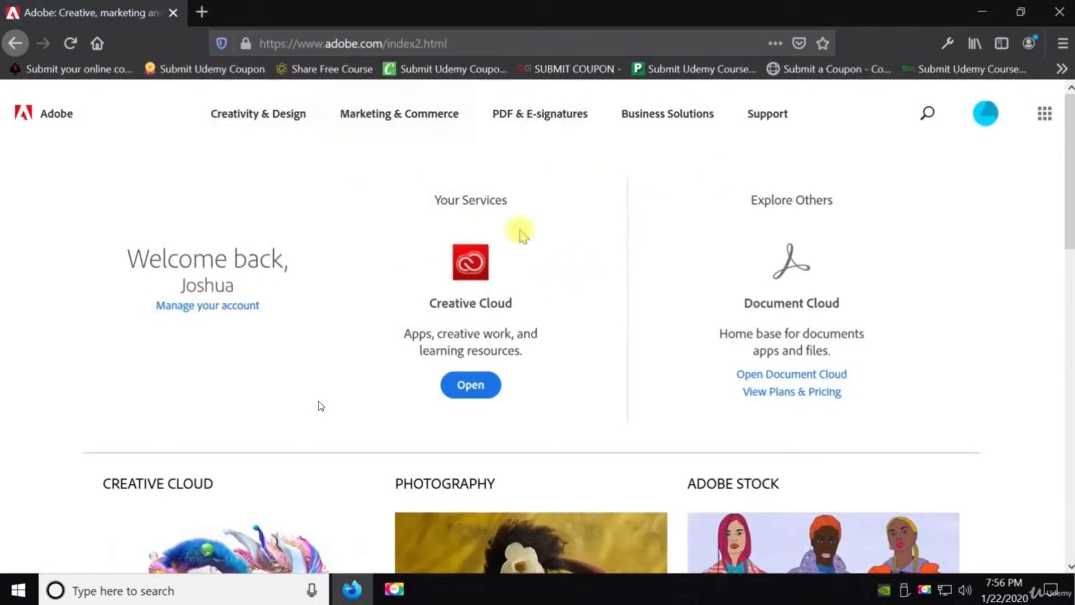
pyautogui.scroll(-3, 644, 269)
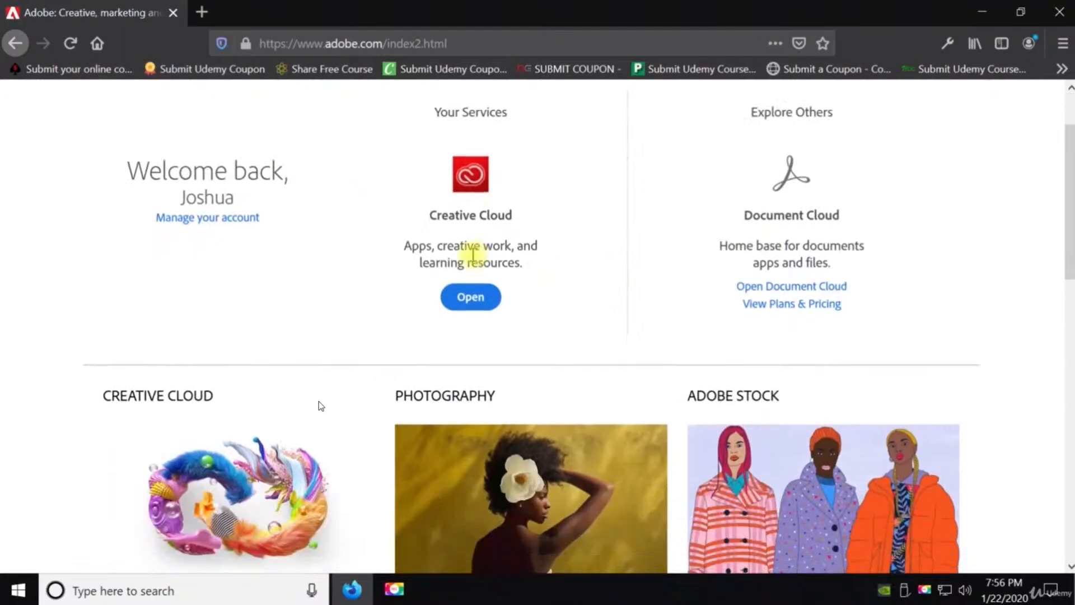
pyautogui.scroll(-5, 472, 300)
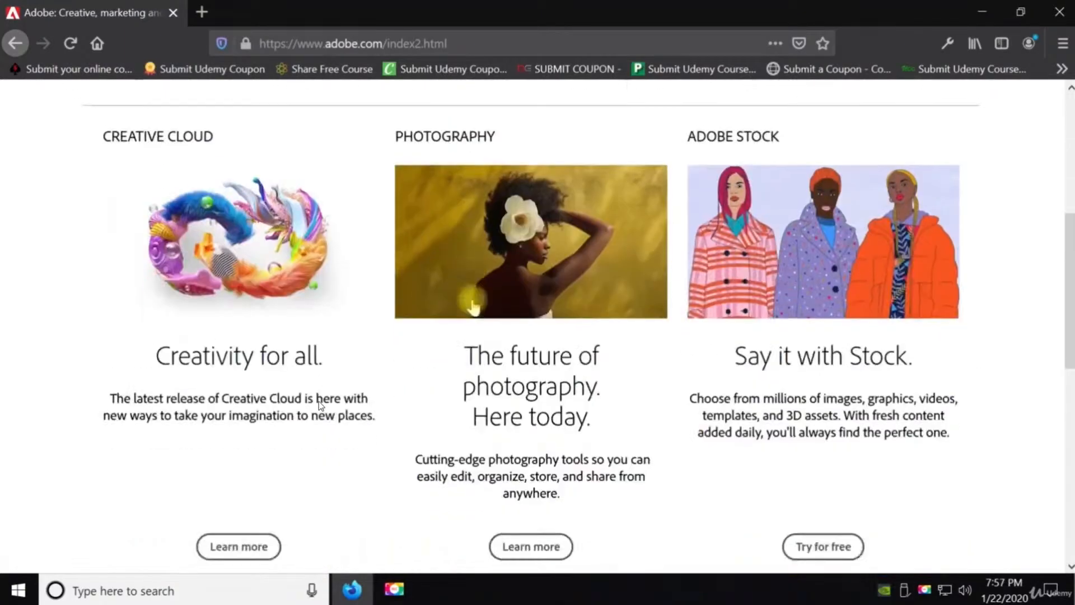
pyautogui.scroll(-8, 456, 307)
pyautogui.scroll(10, 487, 345)
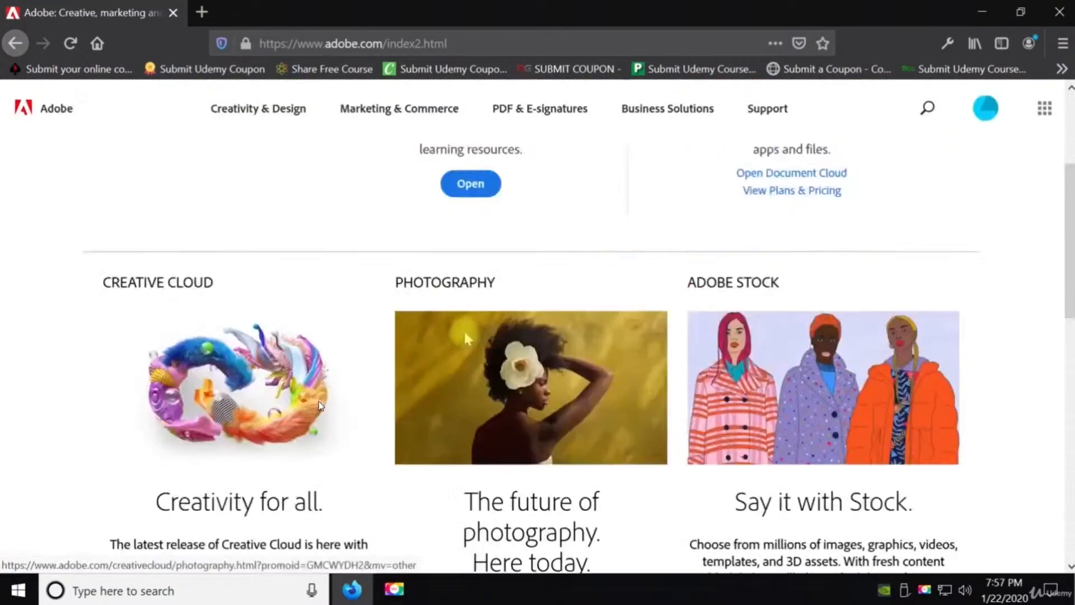
pyautogui.scroll(4, 462, 330)
pyautogui.click(480, 303)
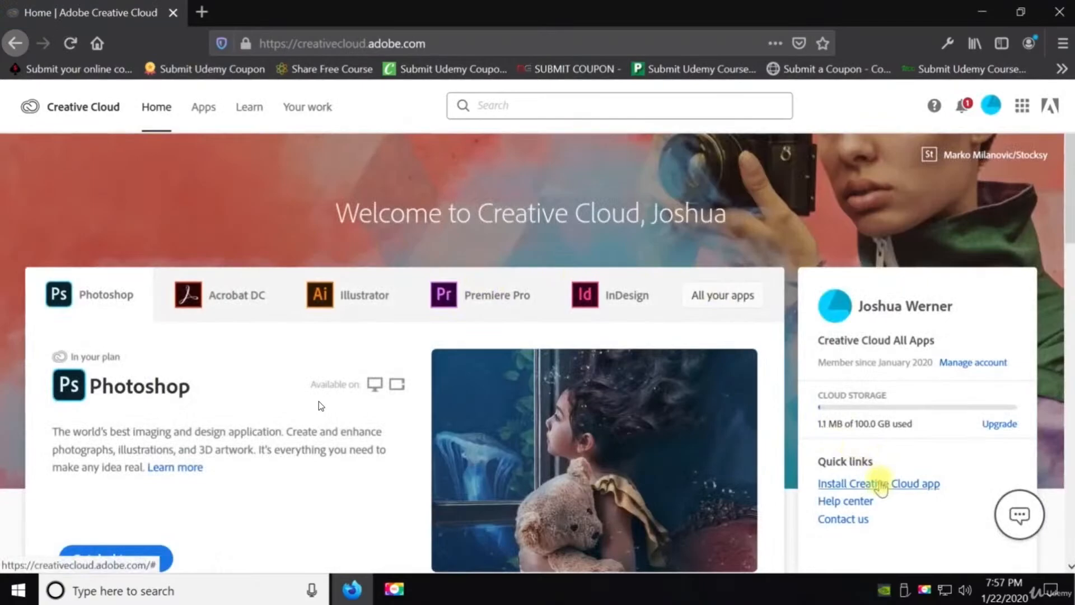
# Choose to install the Creative Cloud app and save the setup file
pyautogui.click(881, 484)
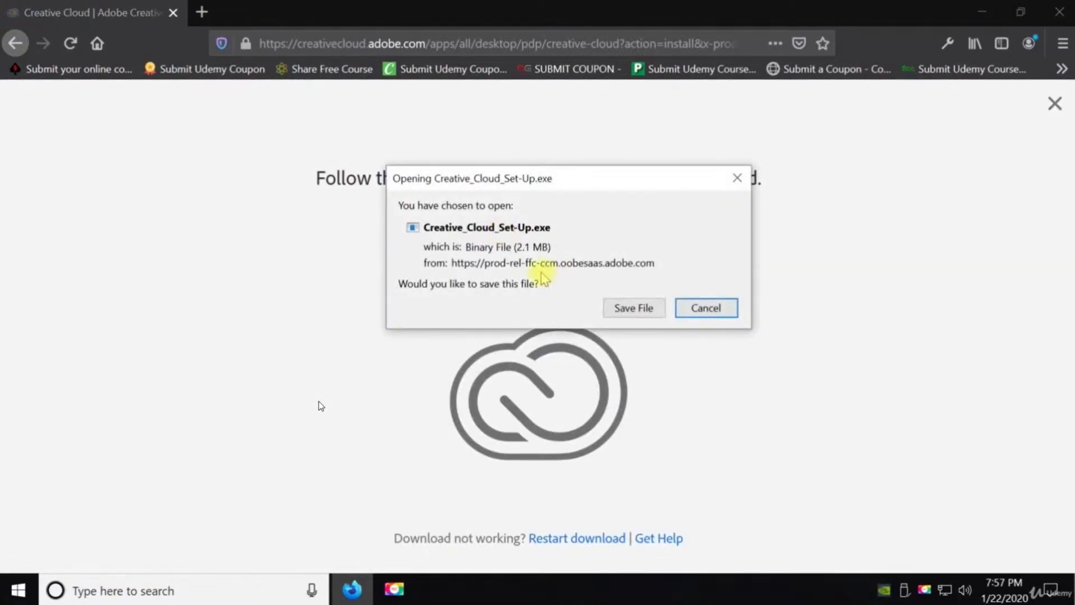
pyautogui.click(633, 307)
# Run Creative_Cloud_Set-Up from the Downloads folder and continue the installer
pyautogui.click(946, 44)
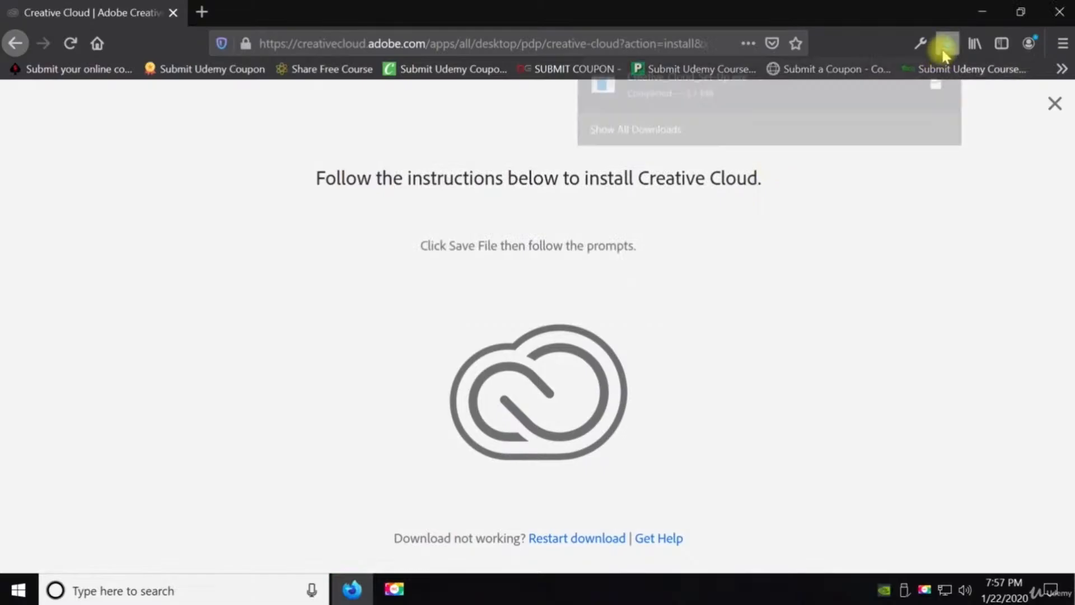
pyautogui.click(939, 83)
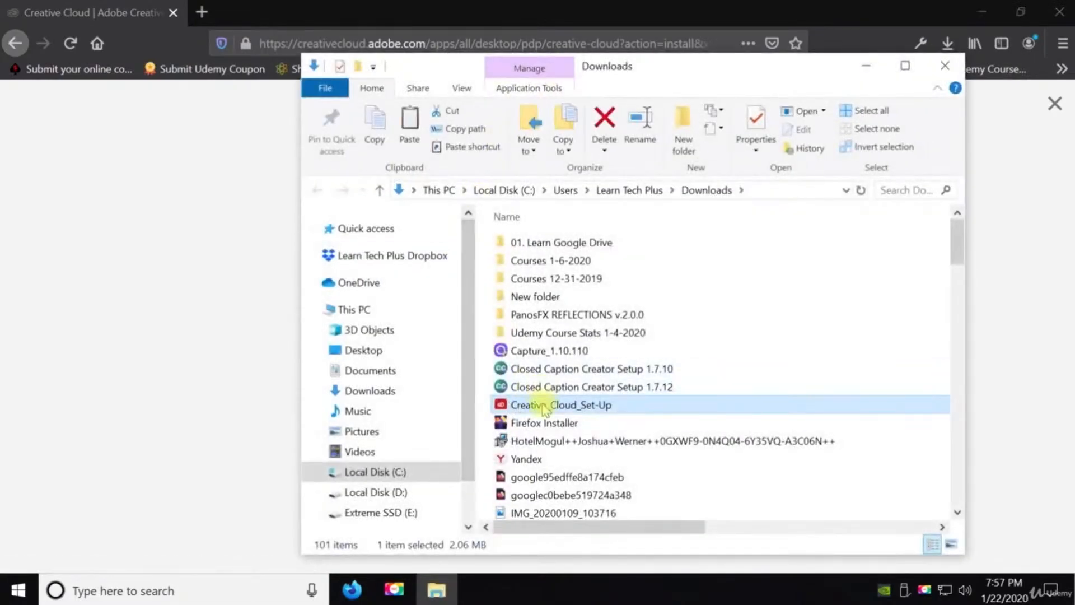
pyautogui.doubleClick(544, 408)
pyautogui.click(488, 400)
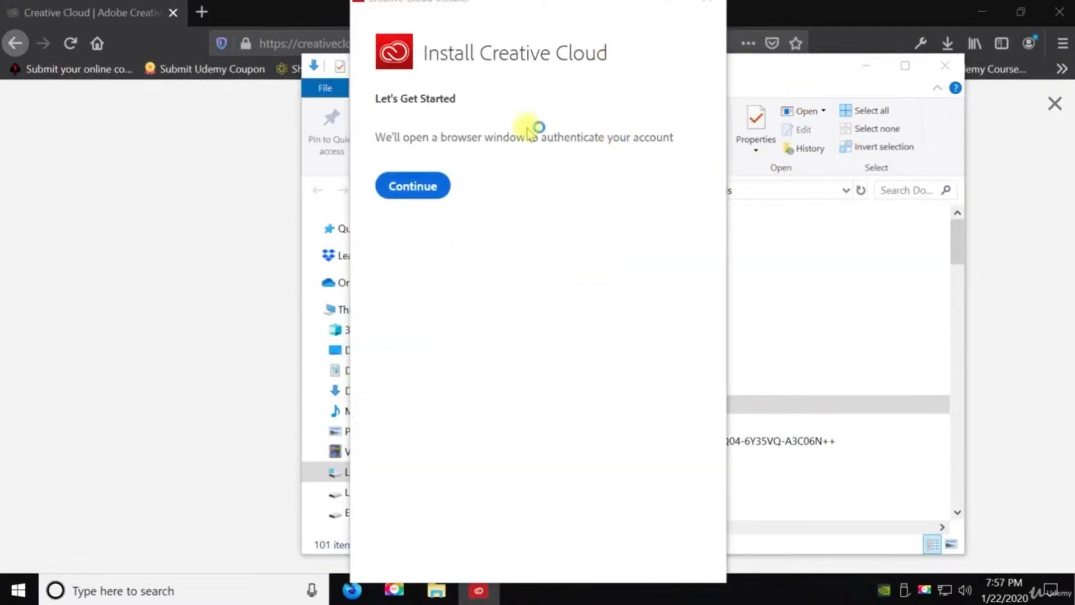
pyautogui.click(414, 185)
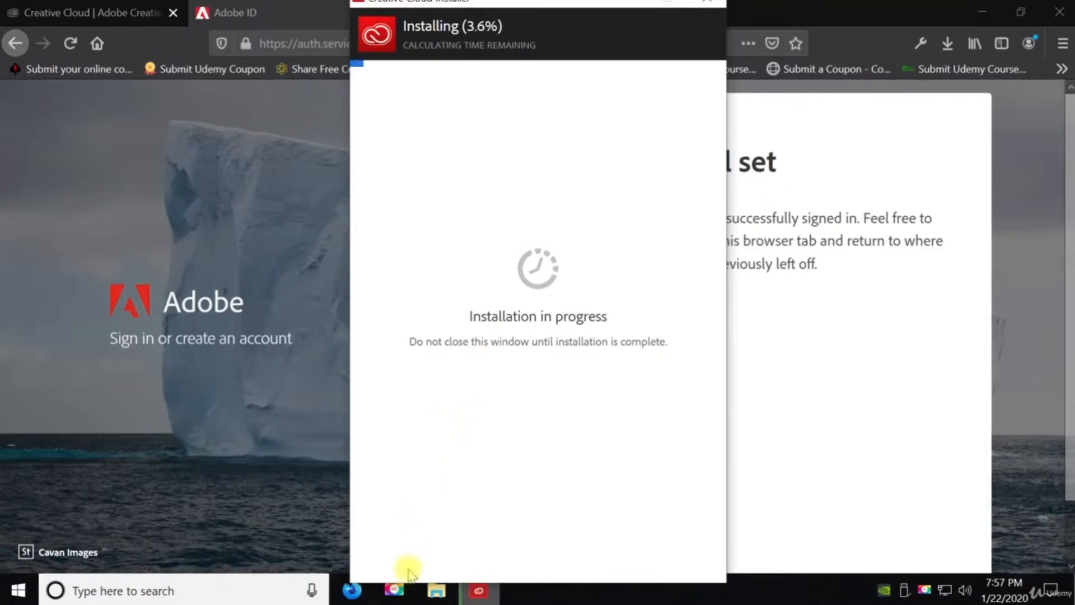
# Open Photoshop from the installed apps in Creative Cloud Desktop
pyautogui.moveTo(395, 591)
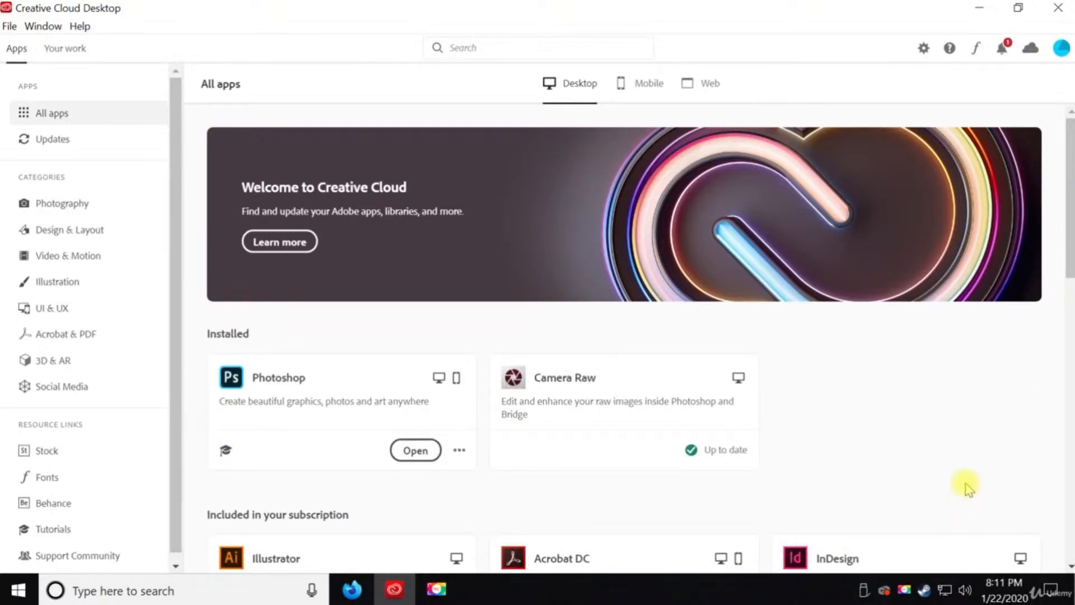
pyautogui.click(403, 454)
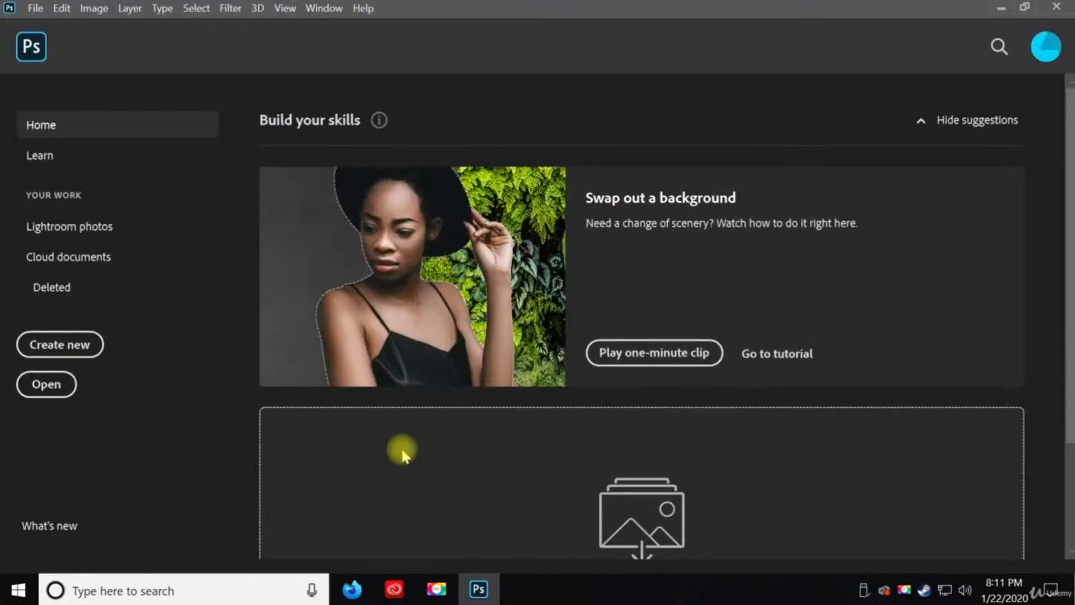
# Pin Photoshop to the taskbar
pyautogui.rightClick(483, 597)
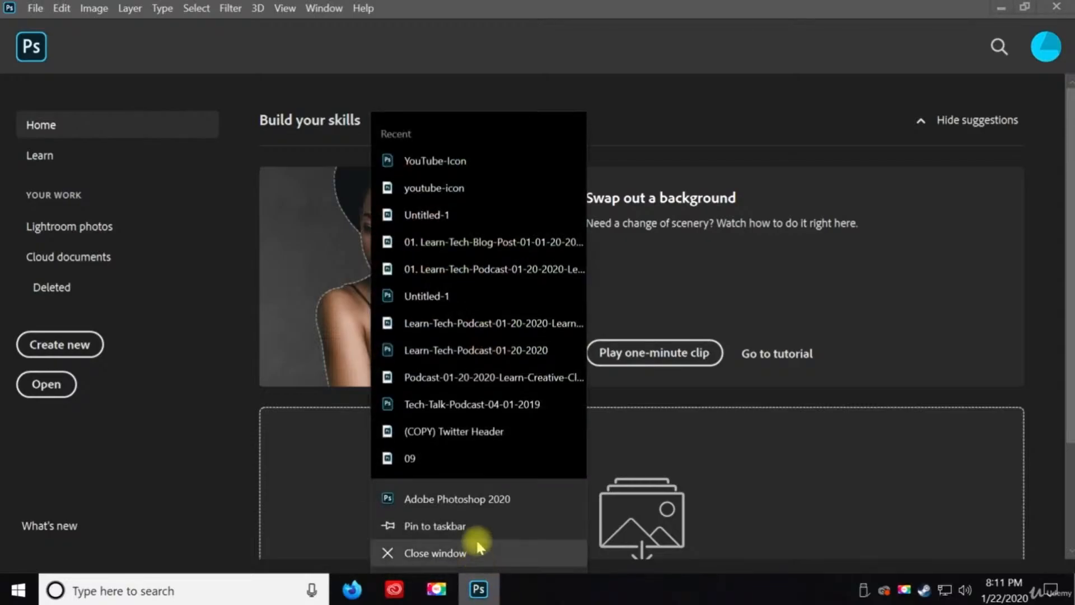
pyautogui.click(437, 526)
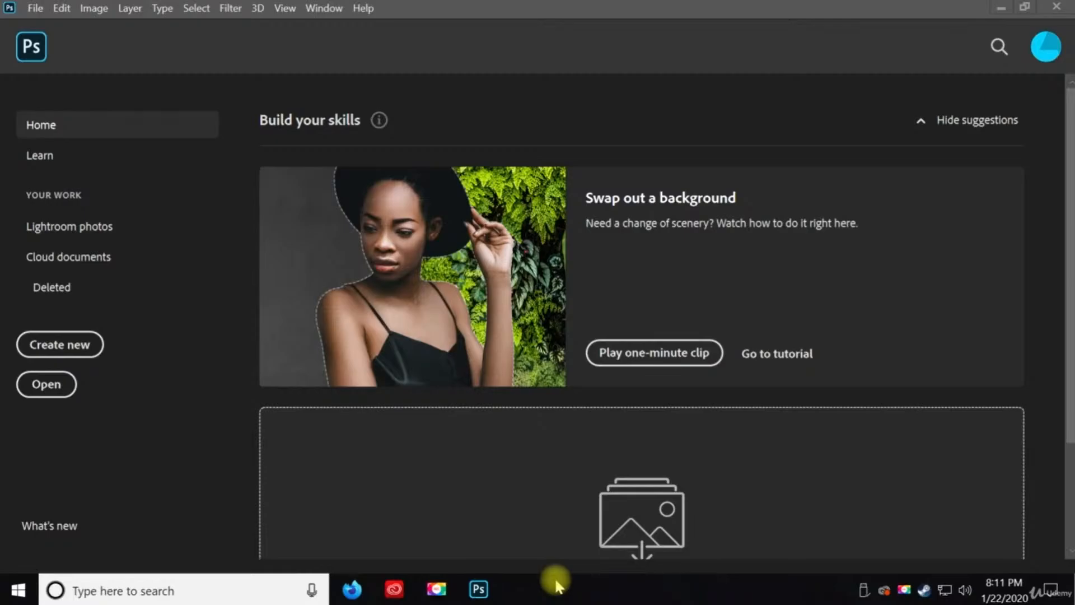
pyautogui.click(436, 588)
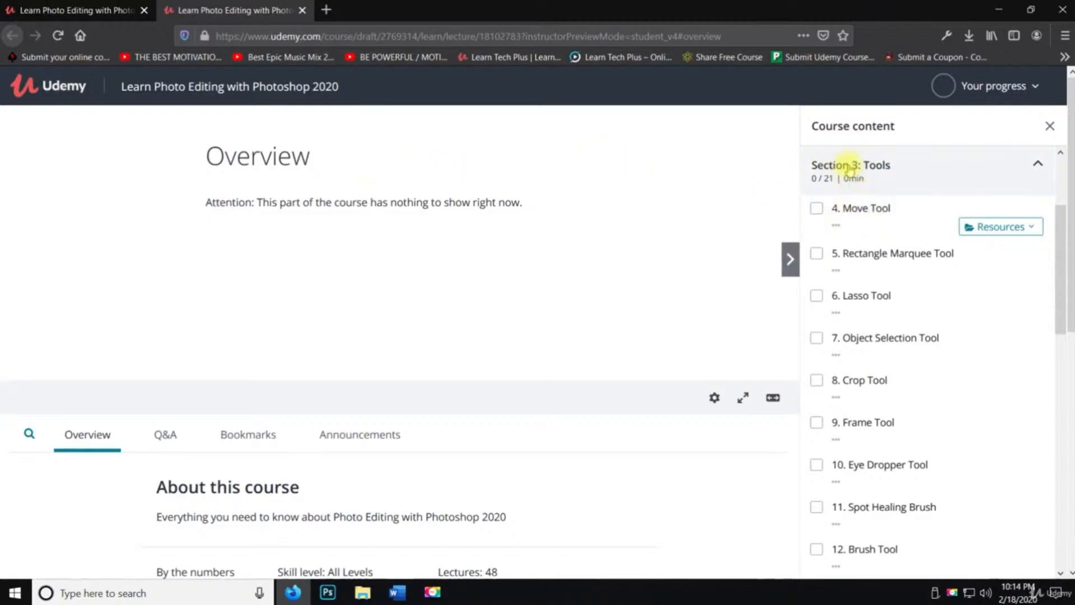
# Save Profile Picture.jpg from the Move Tool lecture resources and open its containing folder
pyautogui.click(991, 228)
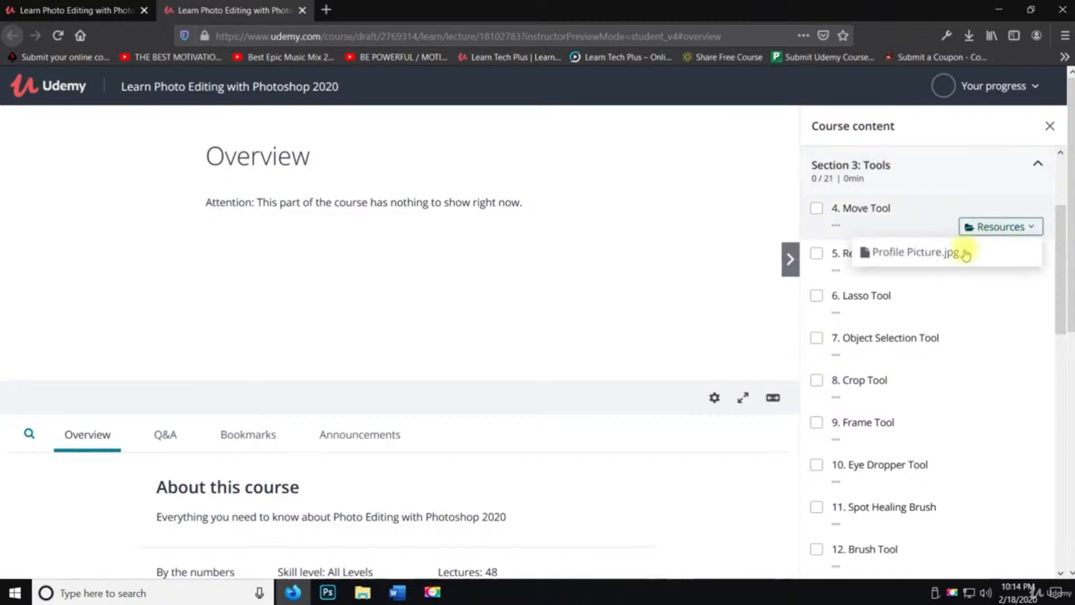
pyautogui.click(951, 258)
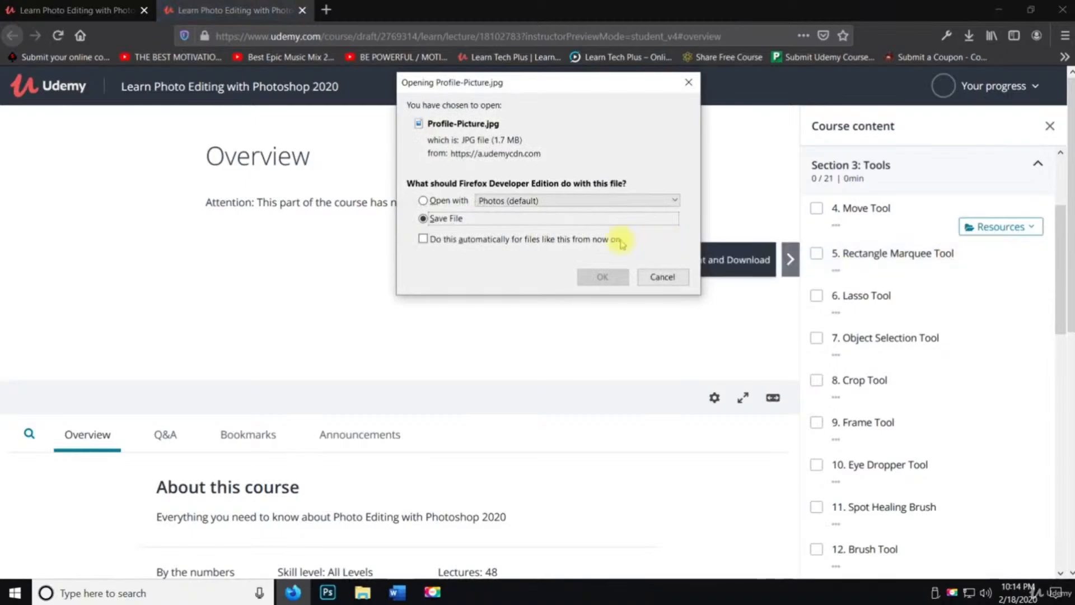
pyautogui.click(592, 280)
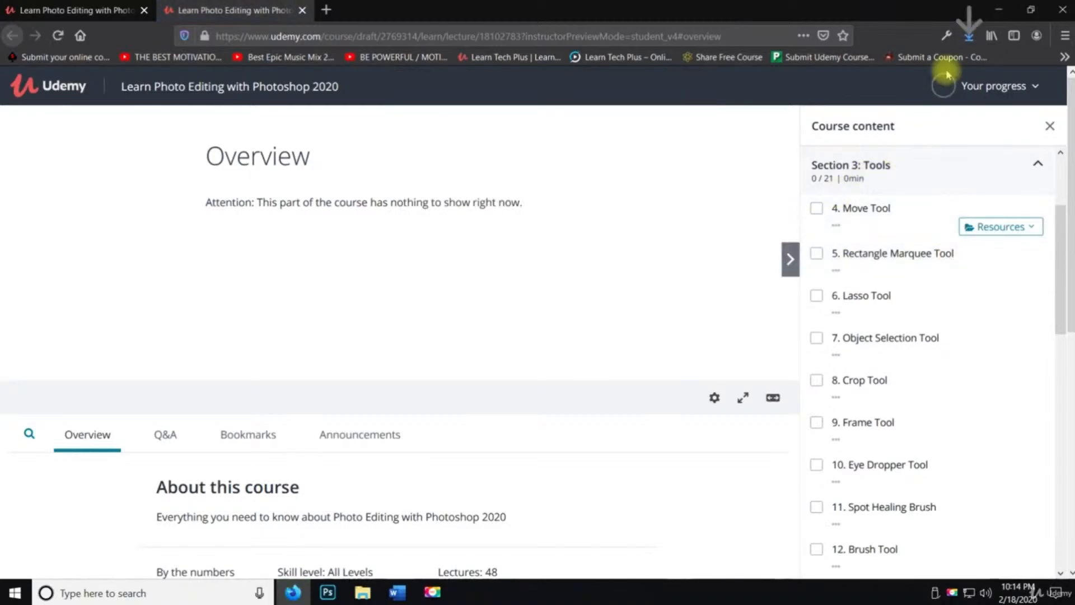
pyautogui.click(967, 37)
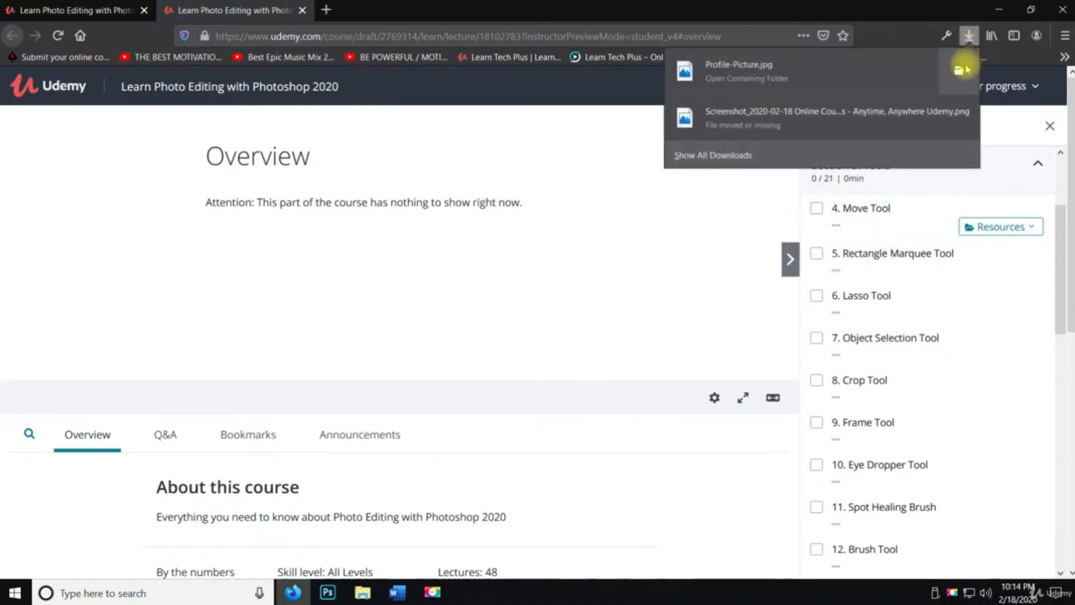
pyautogui.click(955, 73)
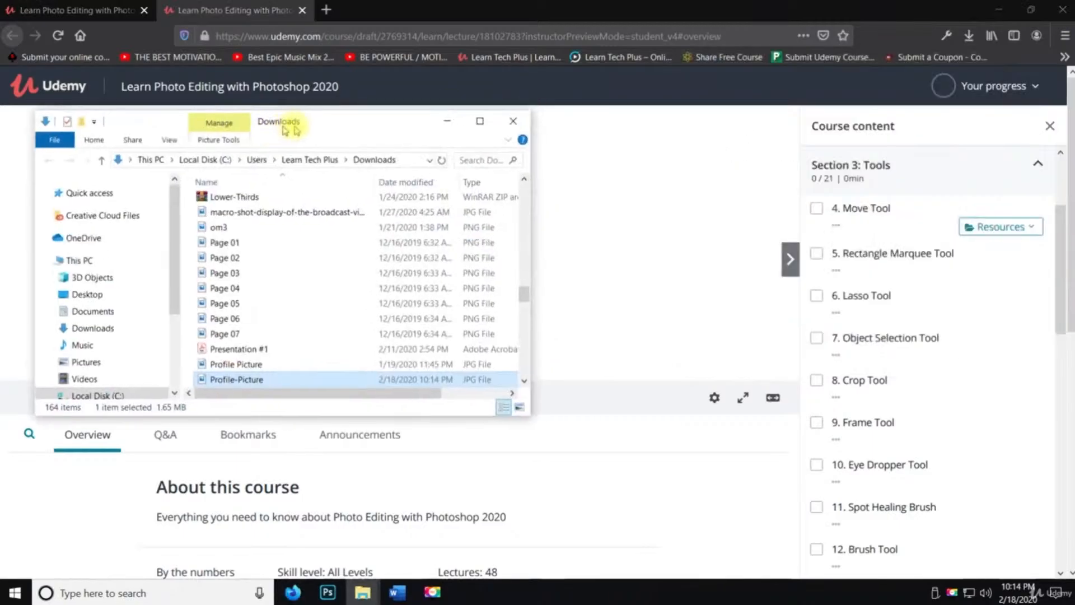
# Maximize the Downloads folder window and open the Profile-Picture image with Photoshop
pyautogui.doubleClick(324, 124)
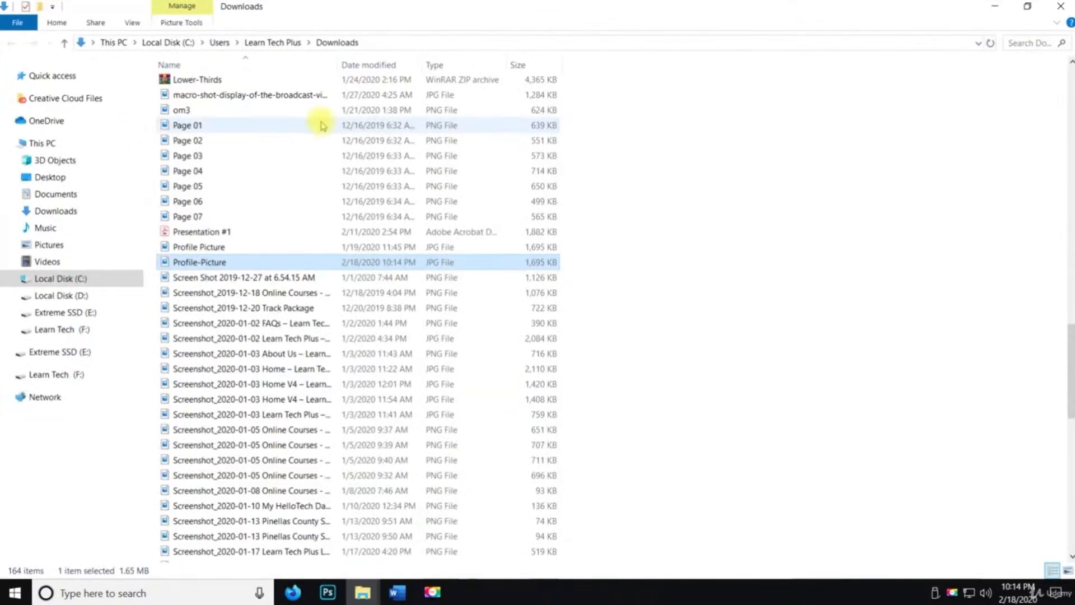
pyautogui.rightClick(238, 265)
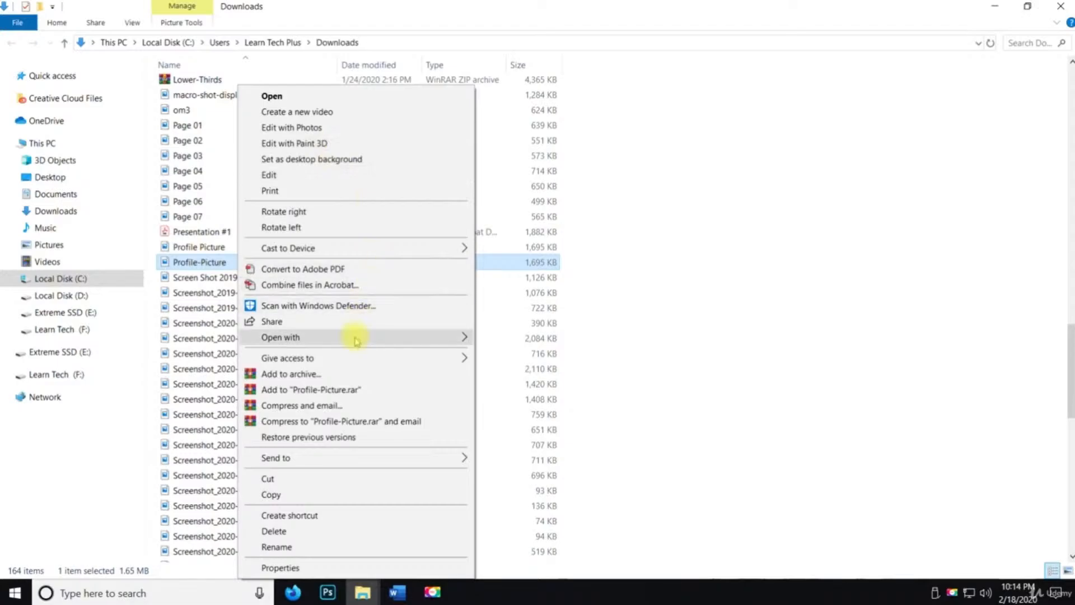
pyautogui.moveTo(387, 340)
pyautogui.click(489, 339)
pyautogui.press('space')
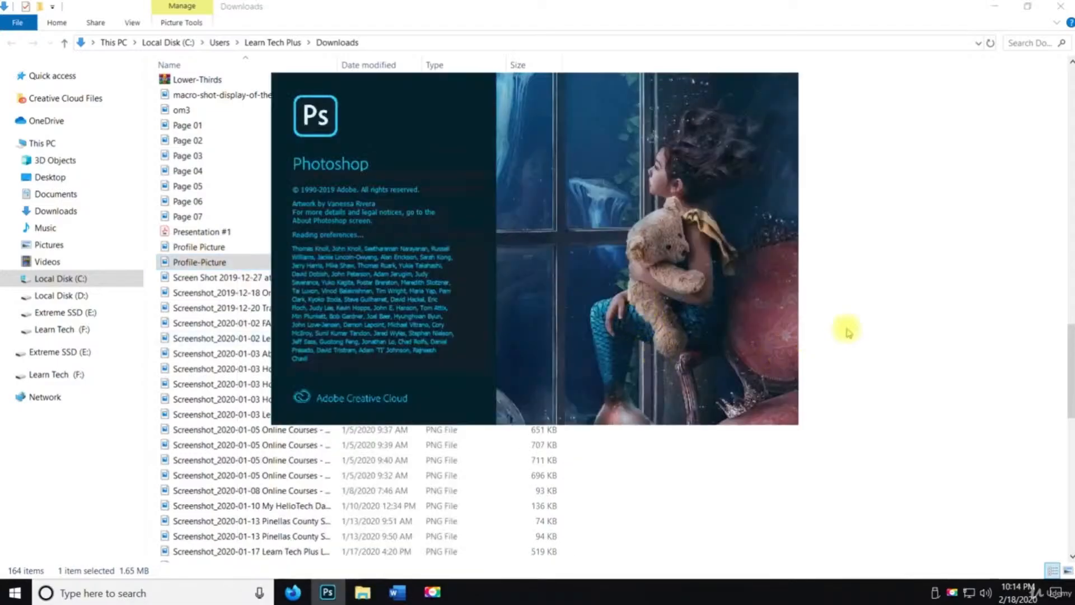
# Switch the Downloads folder view to large icons
pyautogui.click(870, 333)
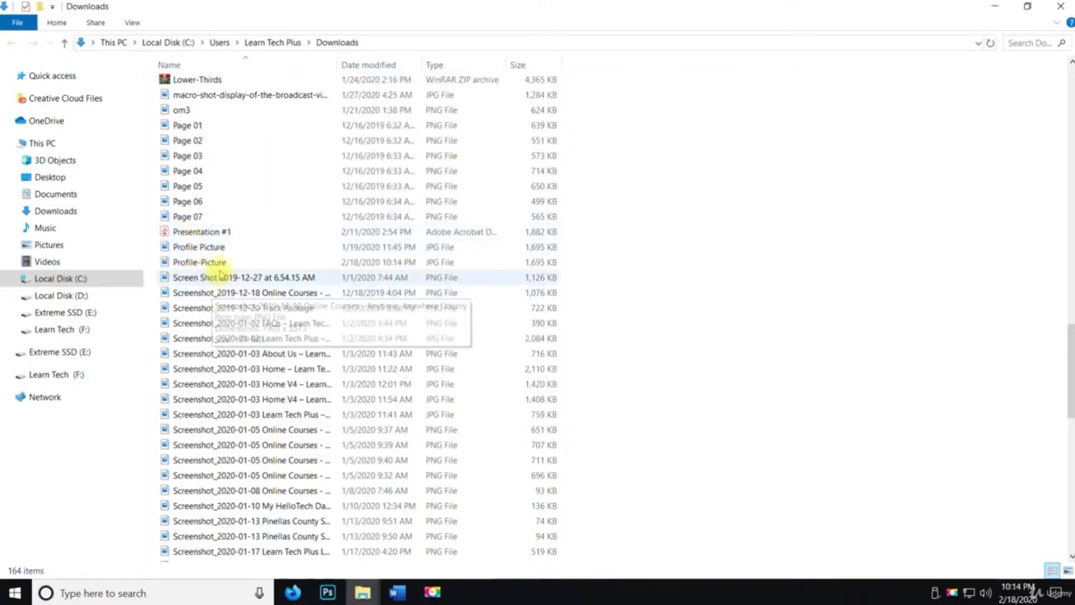
pyautogui.click(220, 268)
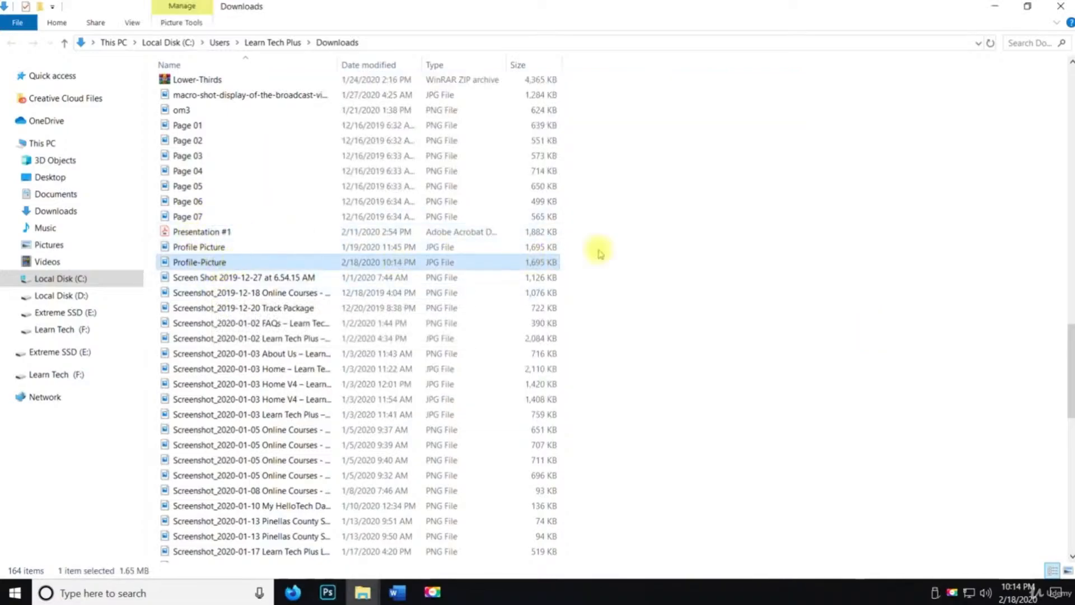
pyautogui.press('space')
pyautogui.rightClick(641, 256)
pyautogui.moveTo(759, 263)
pyautogui.click(818, 260)
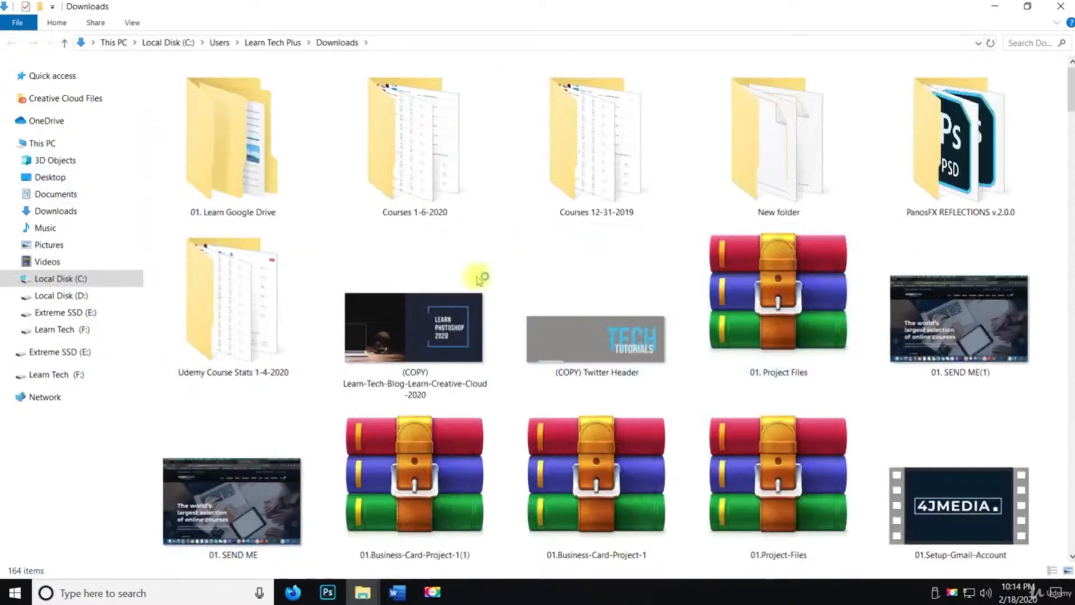
# Copy the Profile-Picture image file and close the Downloads folder window
pyautogui.scroll(-15, 475, 281)
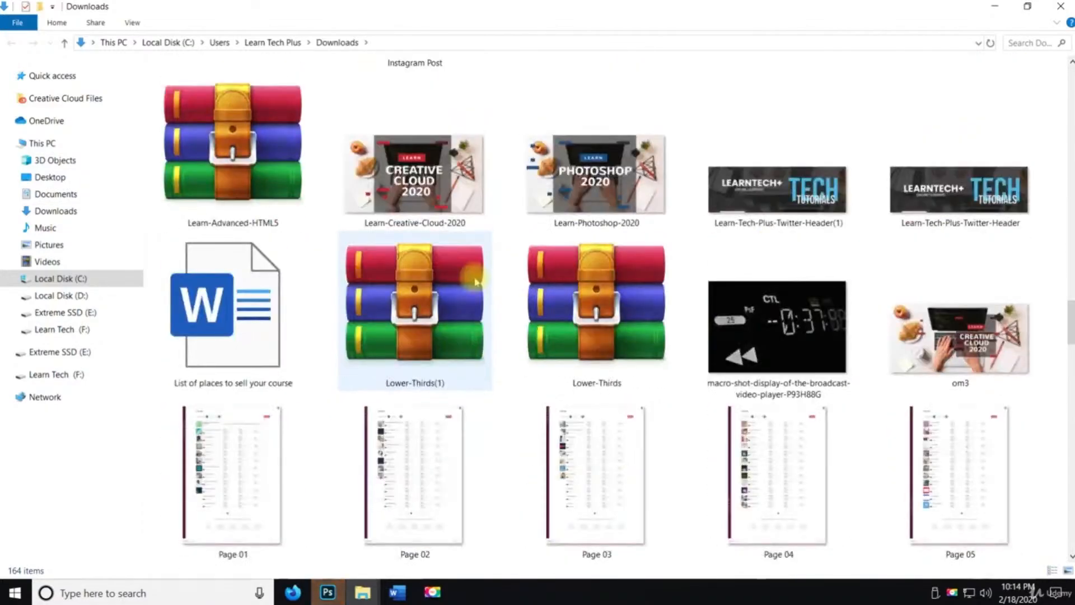
pyautogui.scroll(-6, 473, 279)
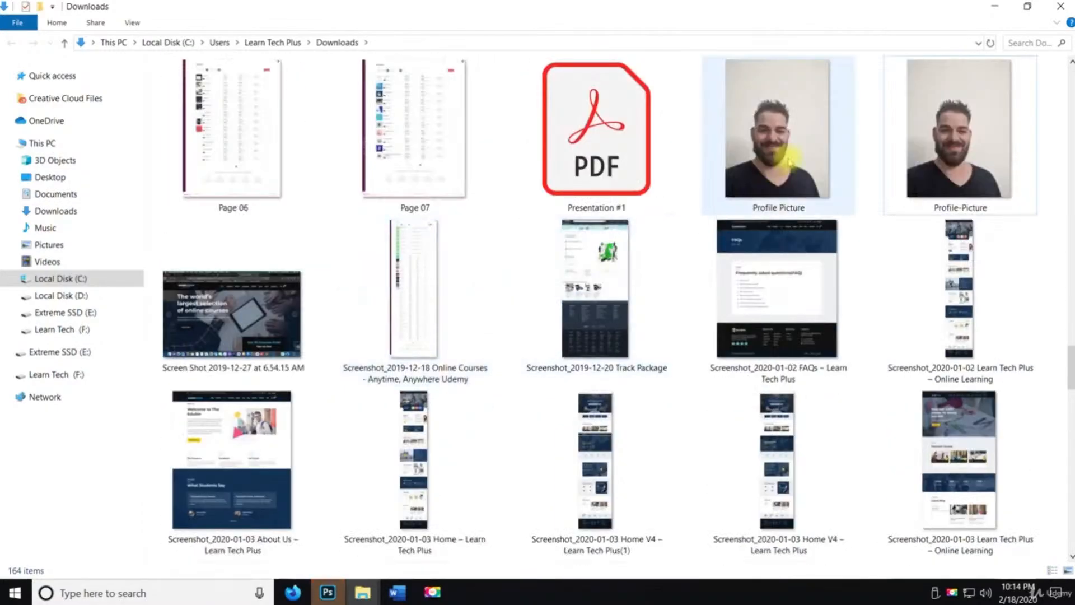
pyautogui.click(958, 137)
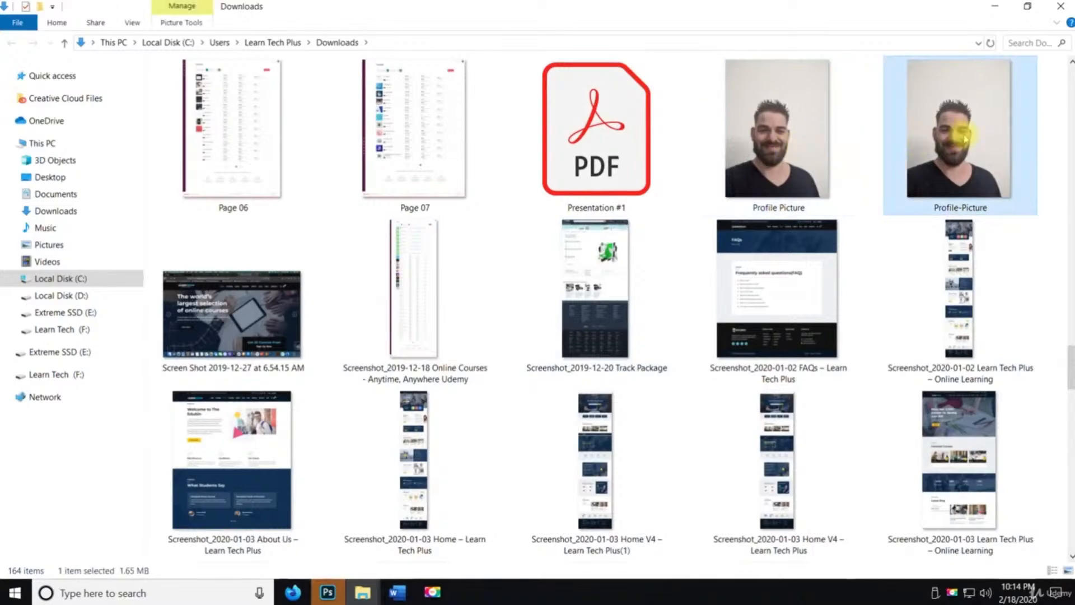
pyautogui.rightClick(959, 138)
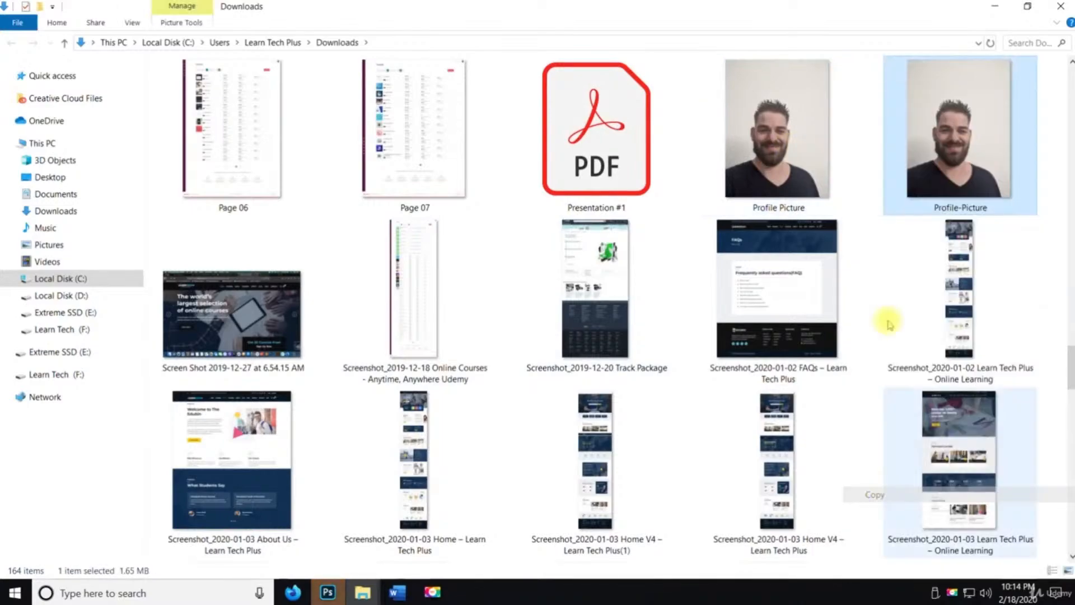
pyautogui.click(877, 494)
pyautogui.click(1064, 7)
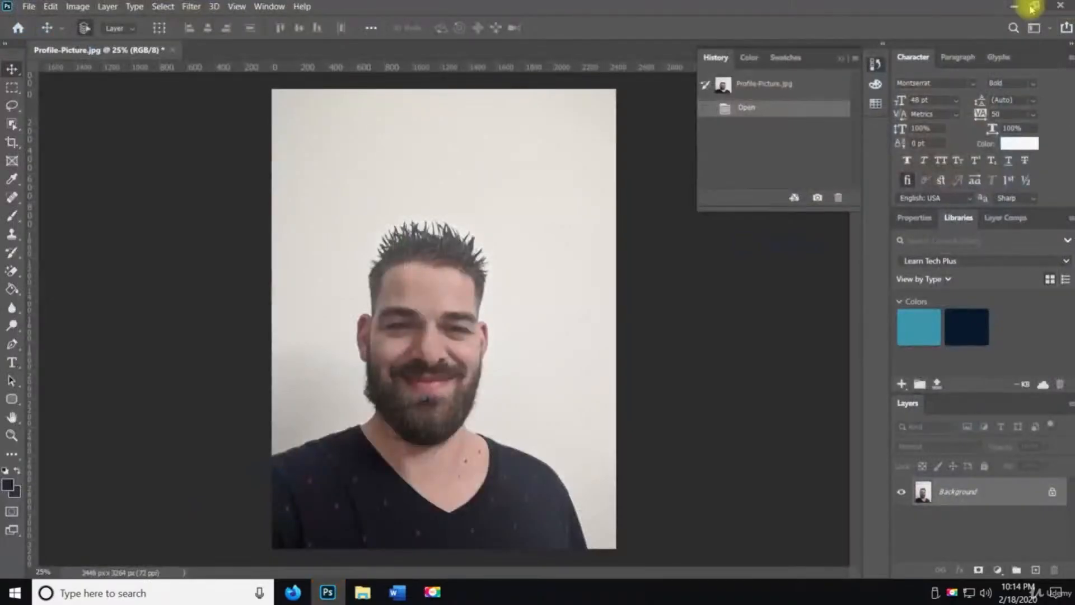
# Paste the Profile-Picture copy onto the desktop, place it in the top-left corner, and return to Photoshop
pyautogui.click(1010, 6)
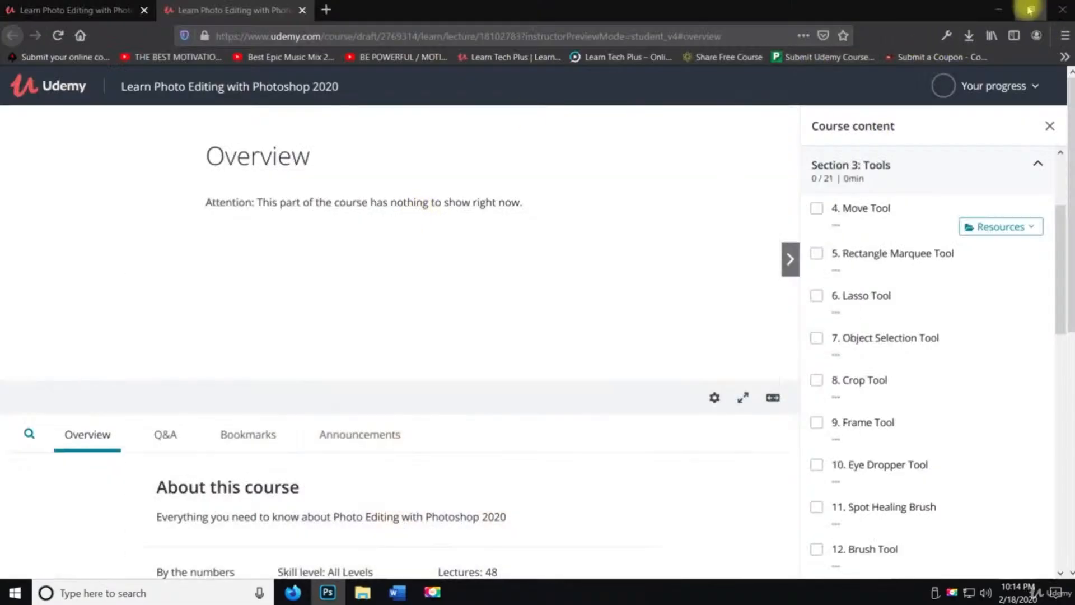
pyautogui.click(1002, 10)
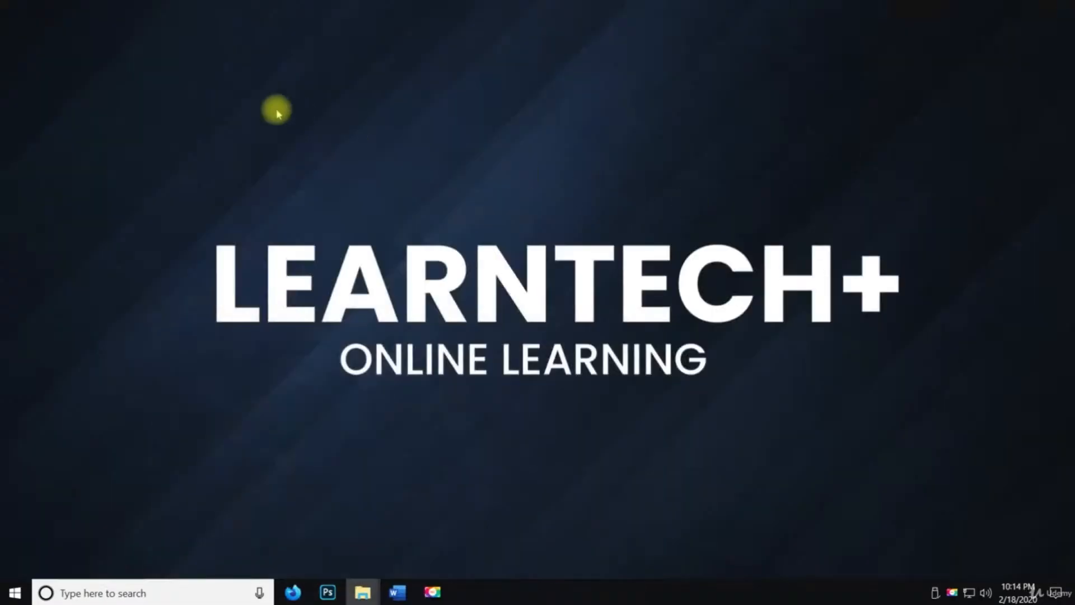
pyautogui.rightClick(276, 108)
pyautogui.click(307, 172)
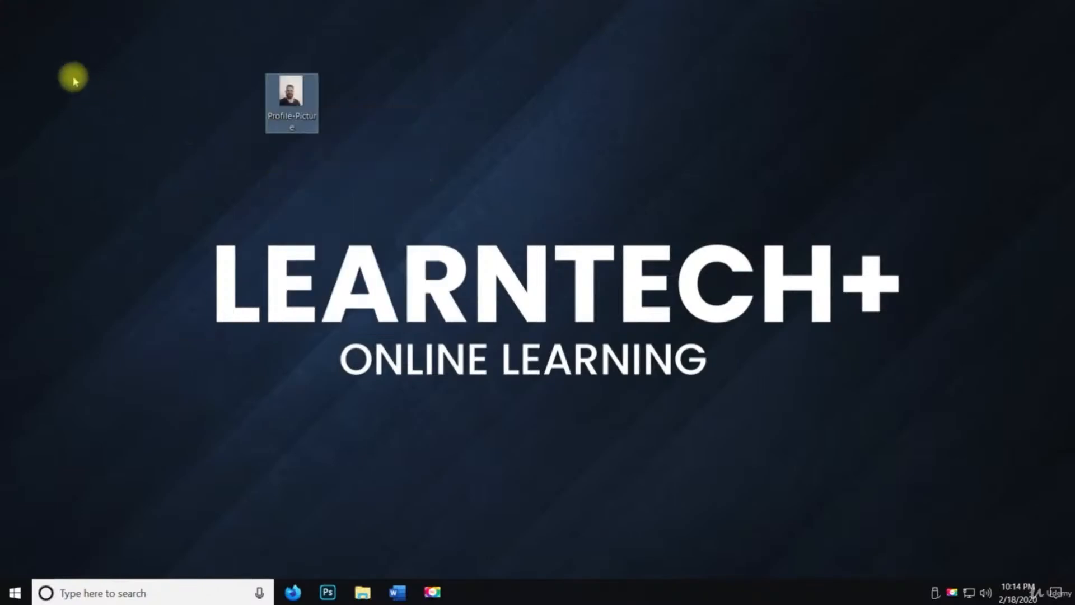
pyautogui.moveTo(271, 92); pyautogui.dragTo(39, 25)
pyautogui.click(115, 68)
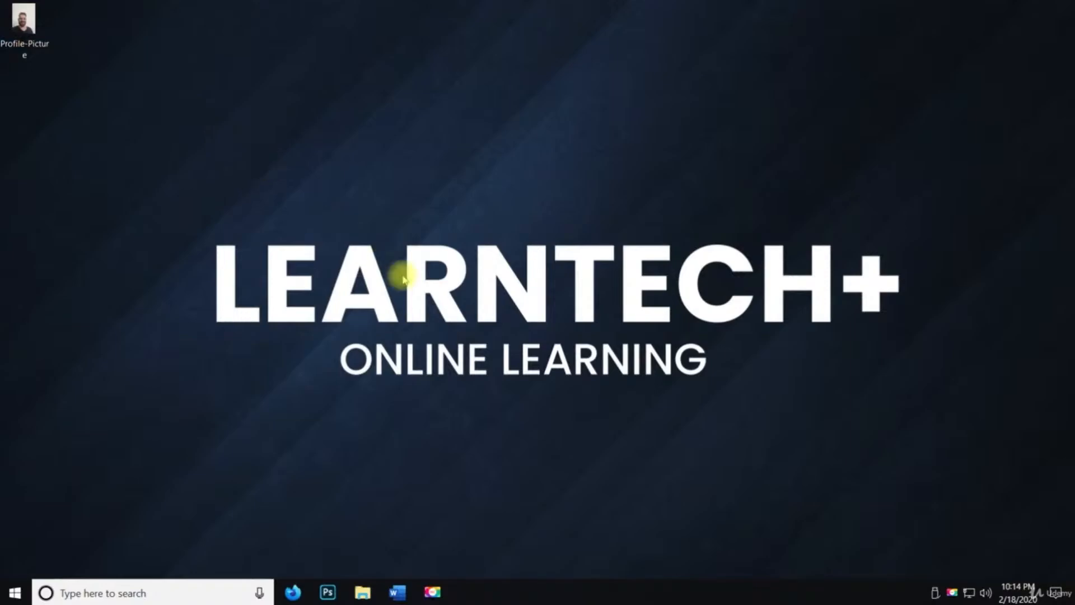
pyautogui.press('space')
pyautogui.click(327, 592)
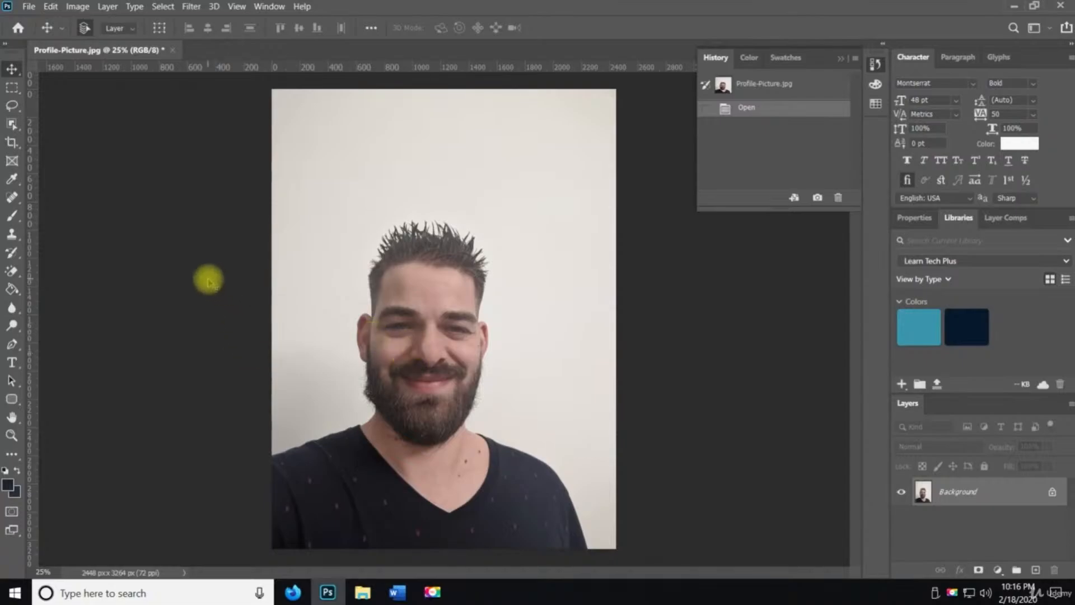
# Examine the Move Tool and Rectangular Marquee Tool groups in the toolbar, ending with the Move Tool selected
pyautogui.rightClick(12, 71)
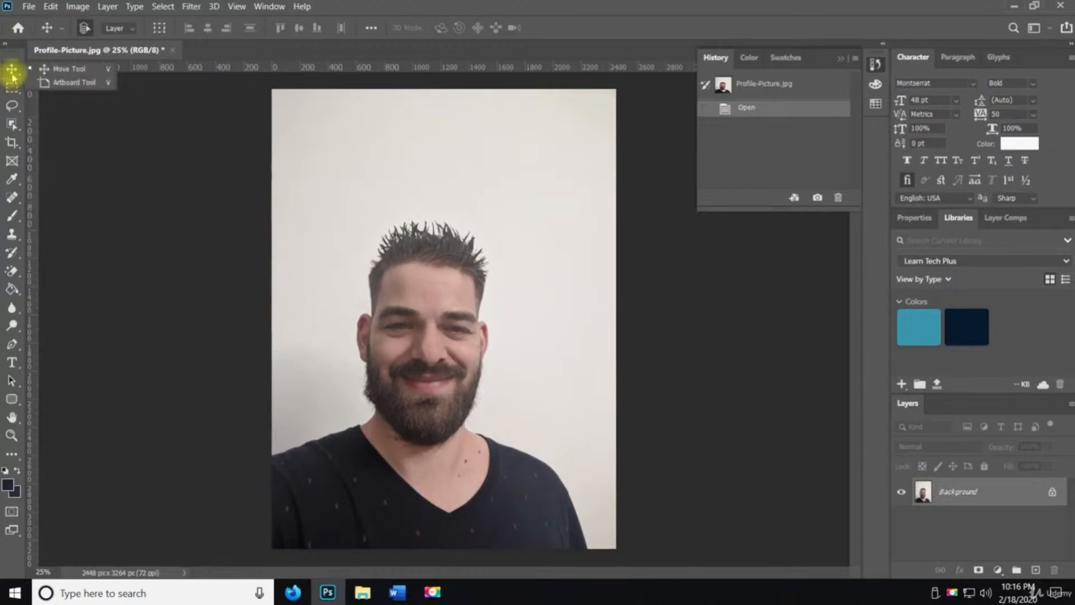
pyautogui.click(12, 71)
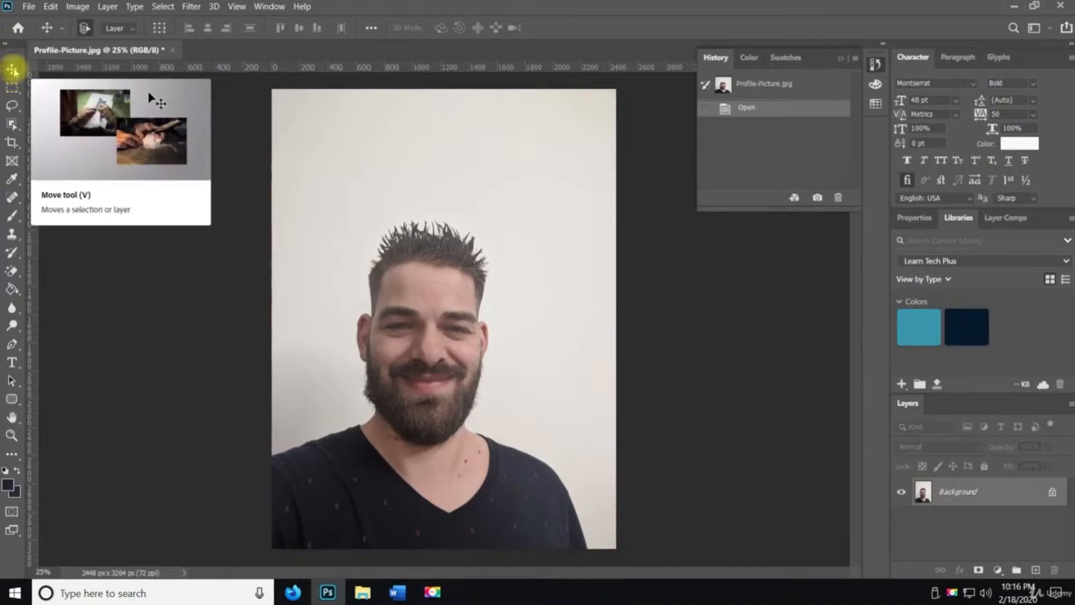
pyautogui.rightClick(12, 72)
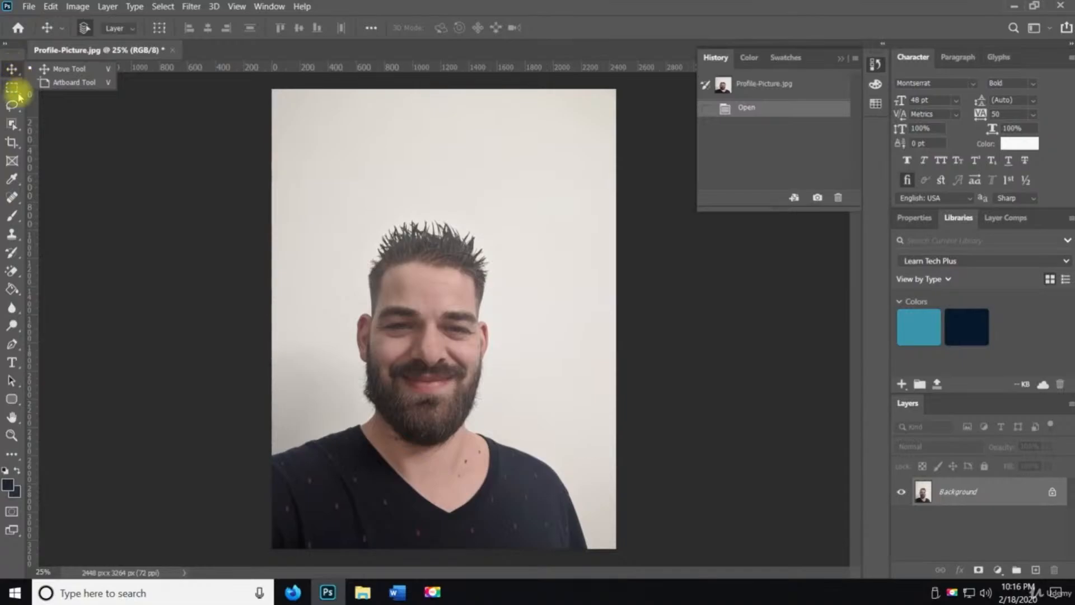
pyautogui.click(17, 91)
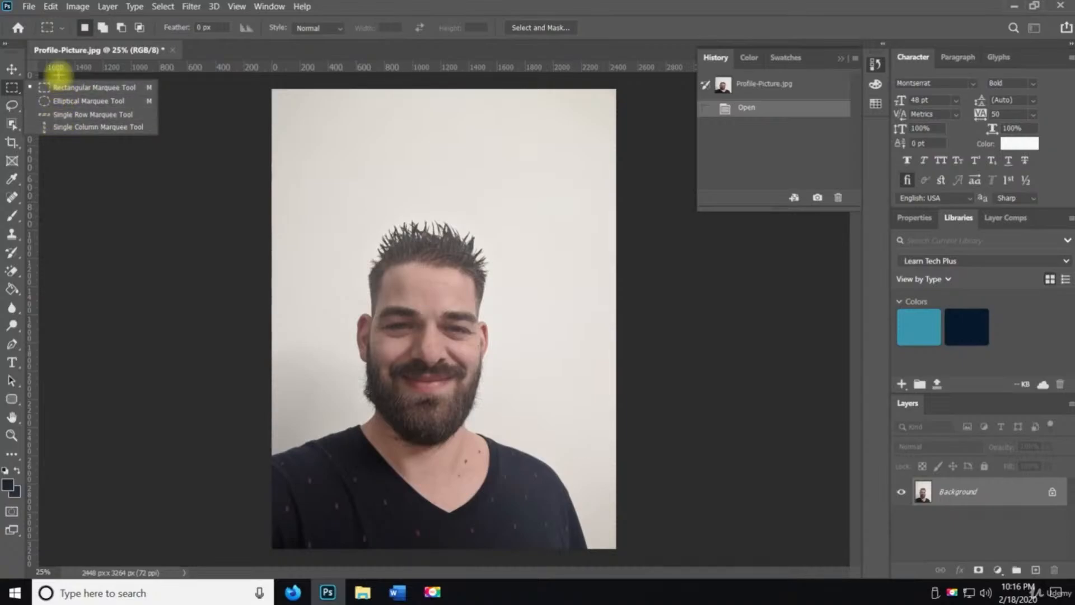
pyautogui.click(15, 95)
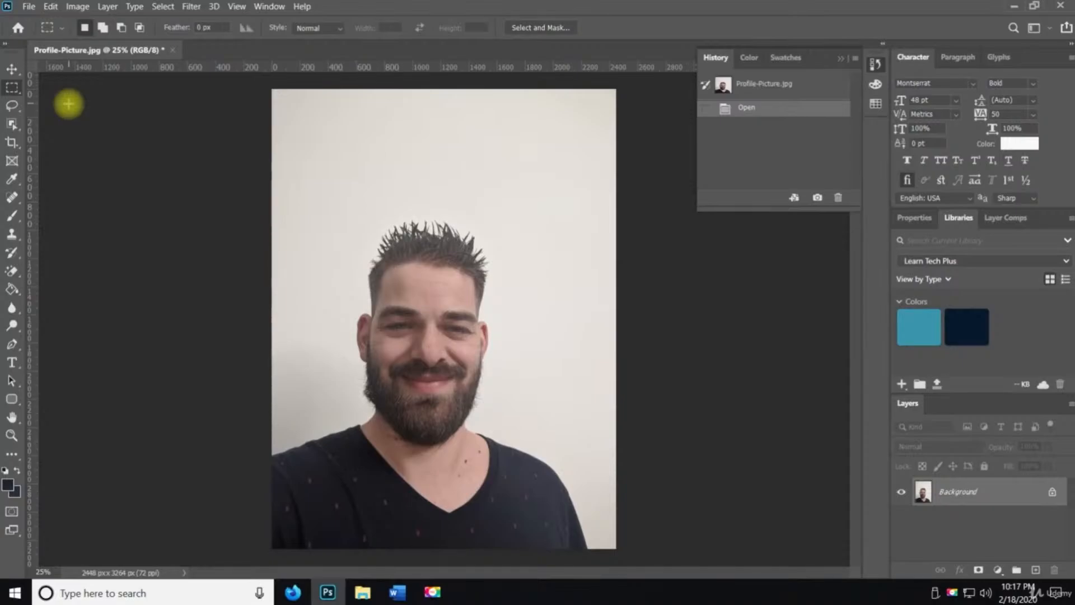
pyautogui.click(11, 69)
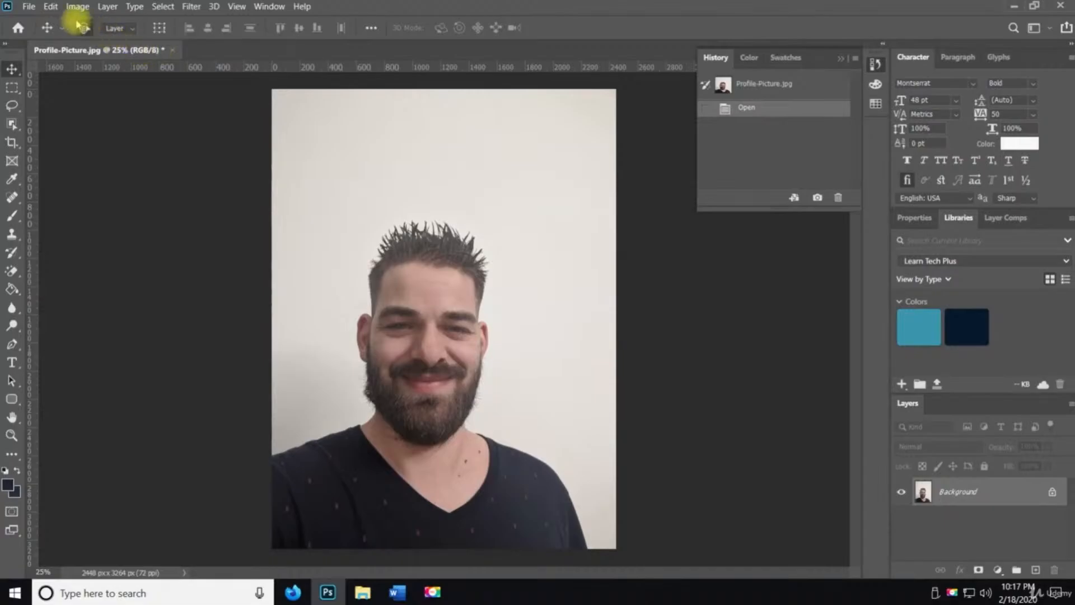
# Save the image on the computer to the Desktop as Profile-Picture in Photoshop (PSD) format
pyautogui.click(29, 7)
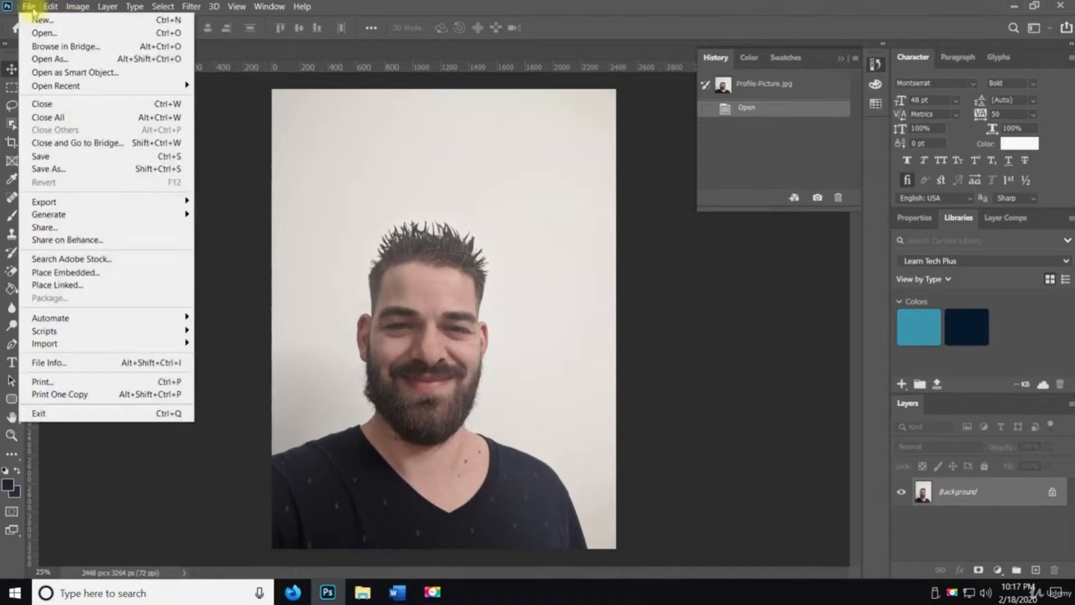
pyautogui.click(114, 169)
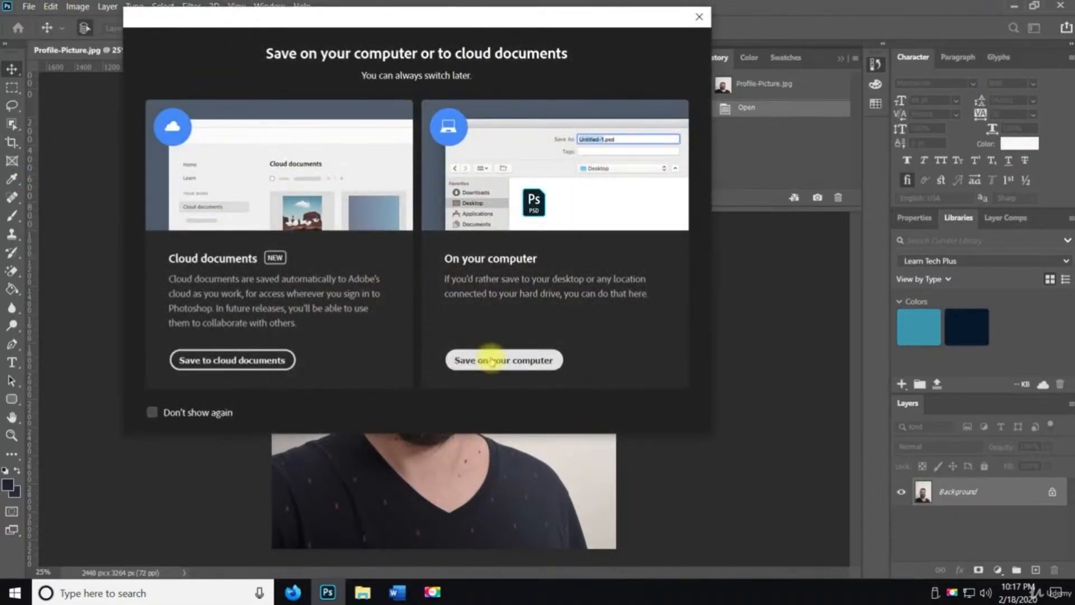
pyautogui.click(516, 374)
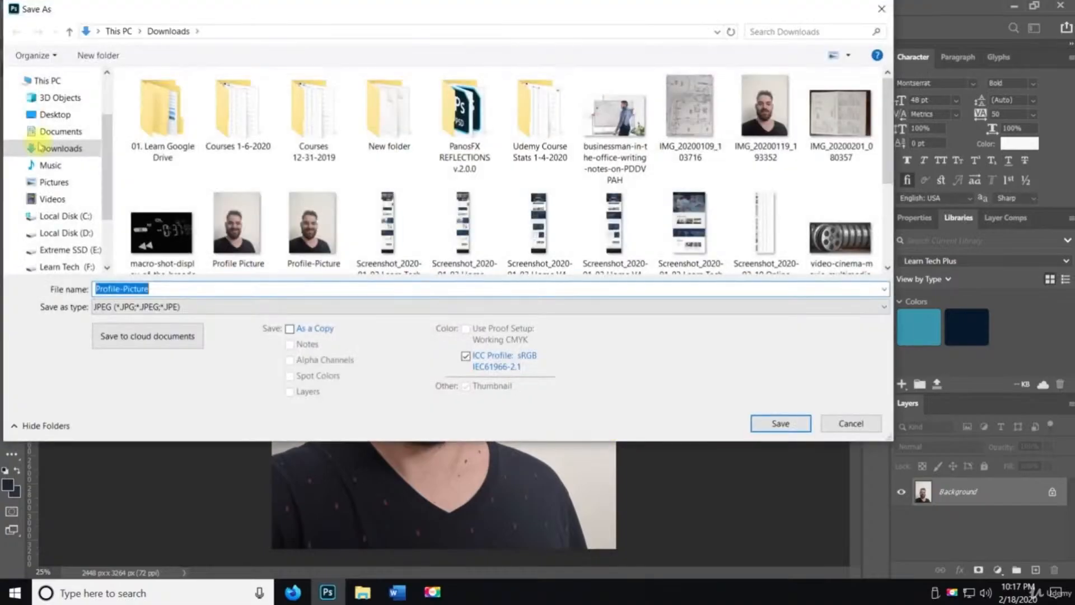
pyautogui.click(55, 114)
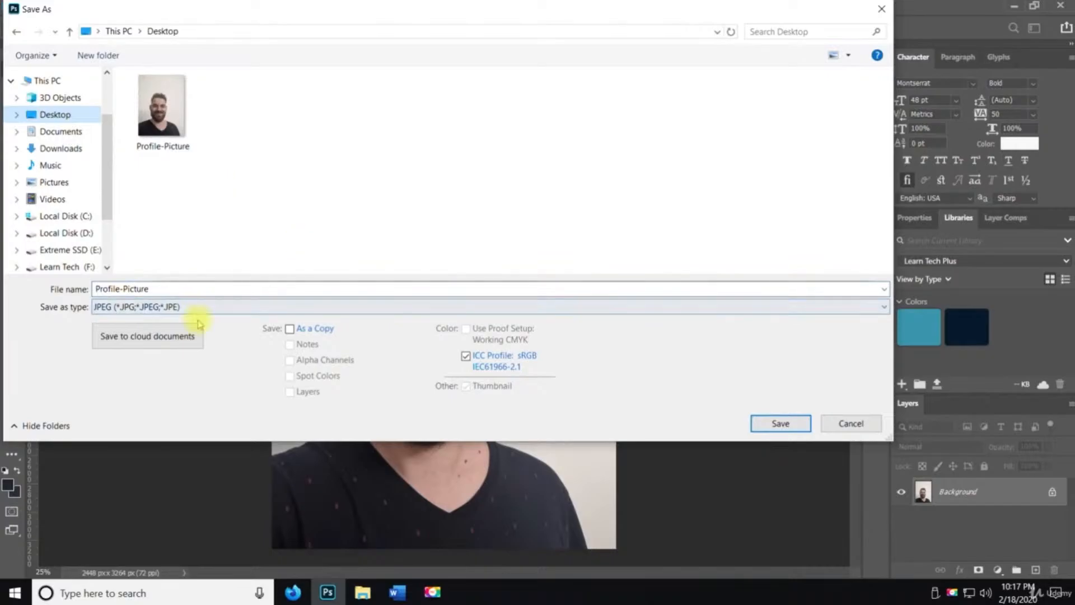
pyautogui.click(185, 307)
pyautogui.click(170, 316)
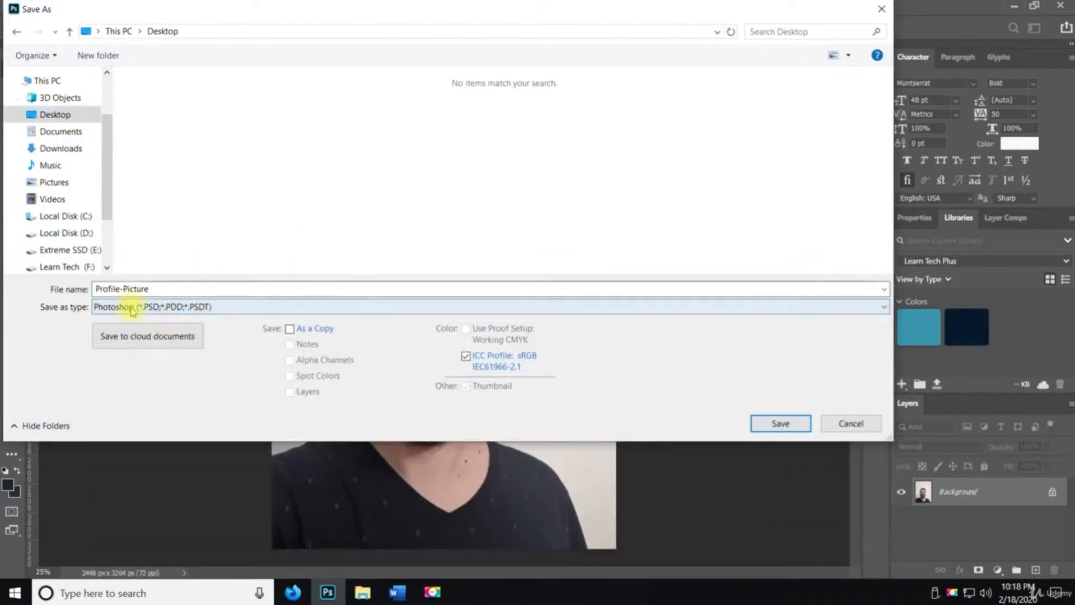
pyautogui.click(802, 426)
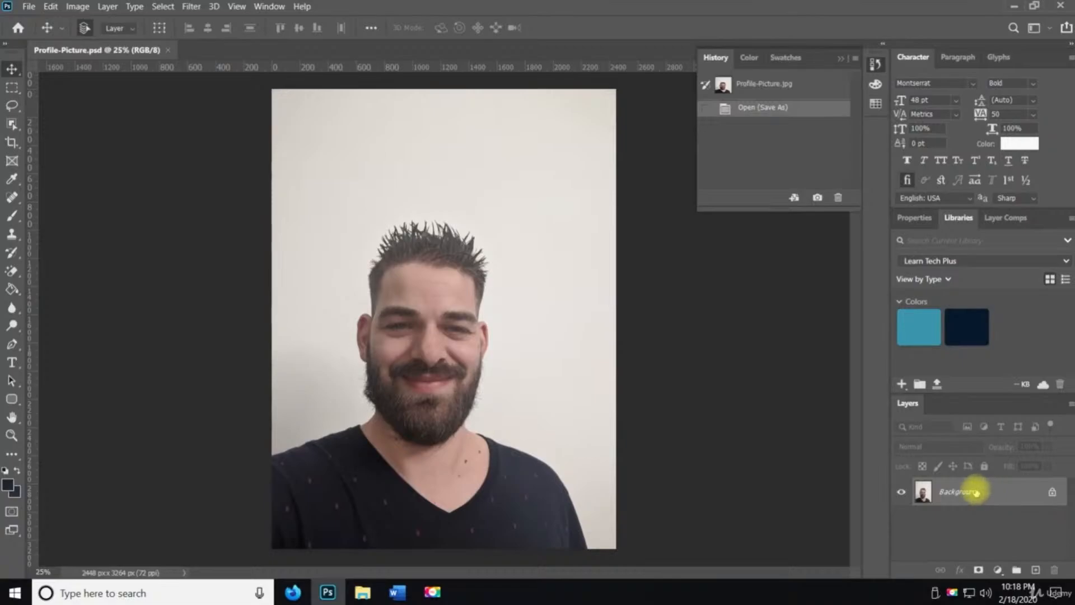
# Unlock the Background layer so it becomes a regular layer
pyautogui.click(1053, 494)
pyautogui.press('h')
pyautogui.doubleClick(1056, 494)
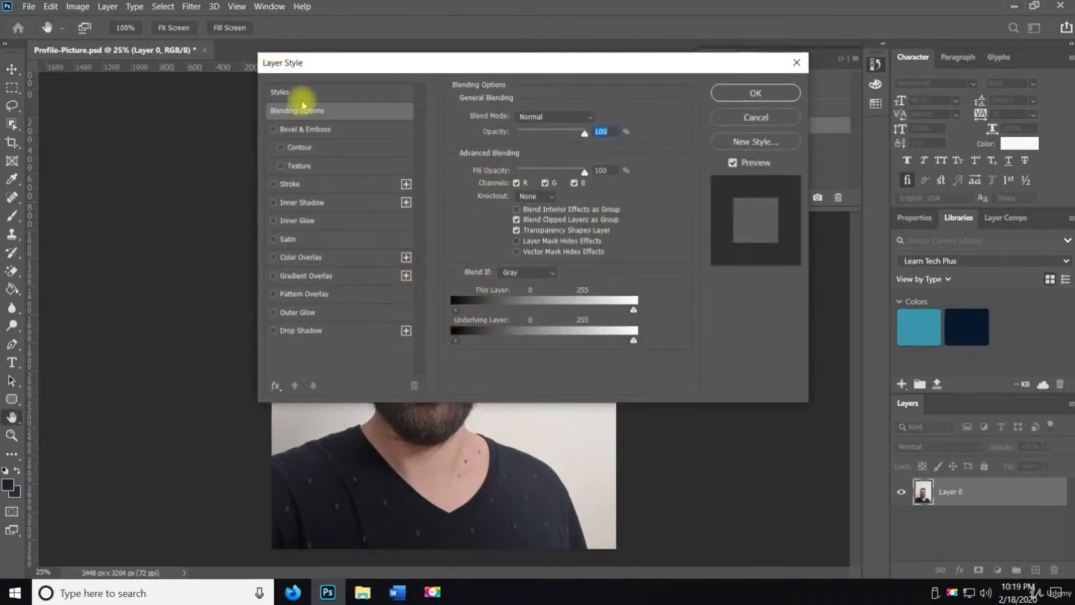
pyautogui.click(750, 101)
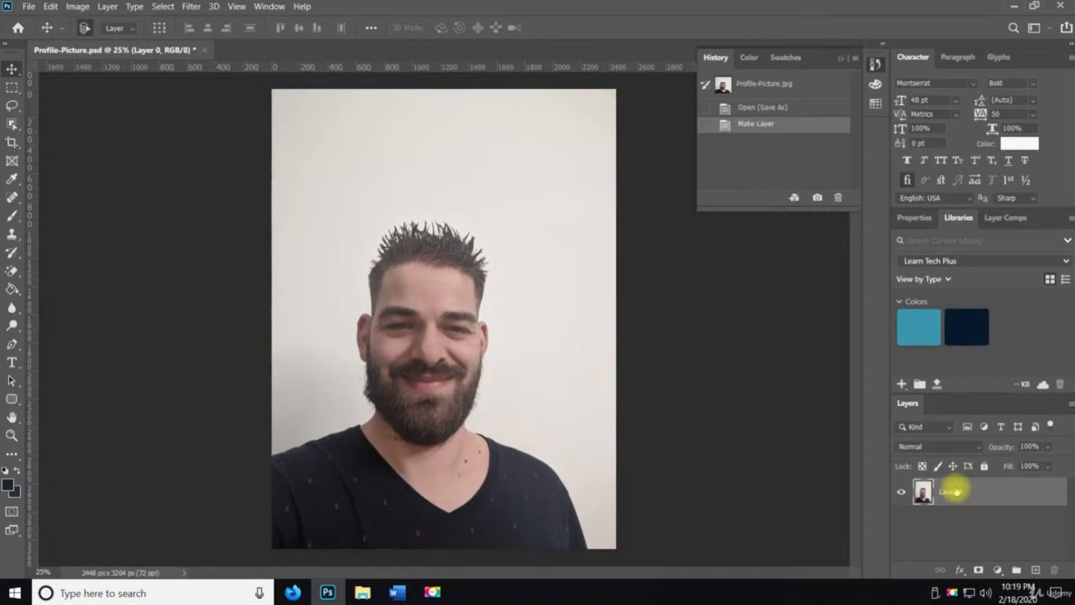
# Create a new 1920 x 1080 px Web Large document with Artboards turned off
pyautogui.click(33, 10)
pyautogui.click(39, 19)
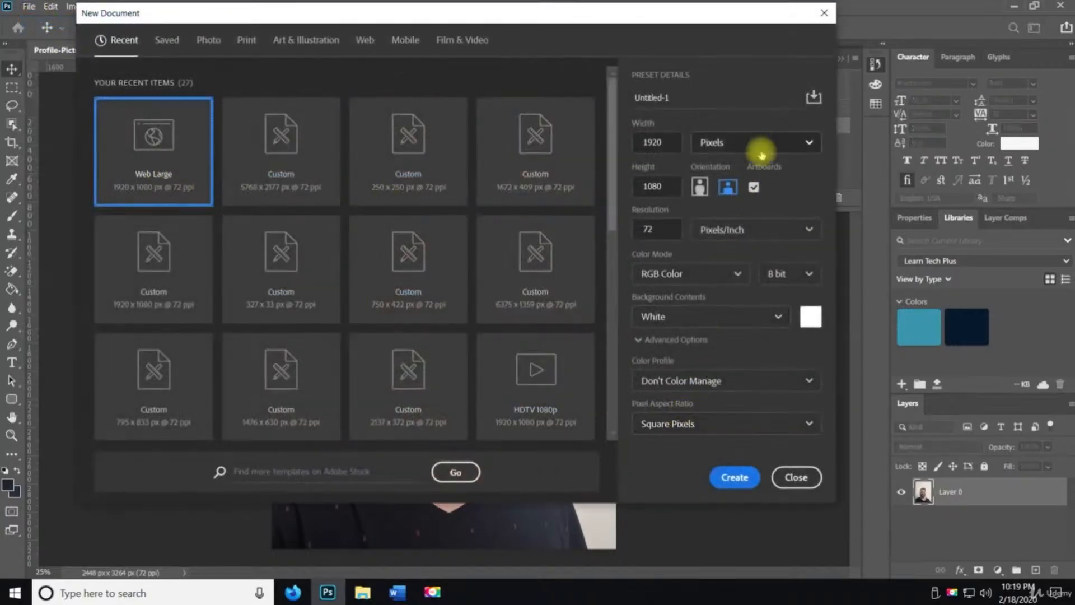
pyautogui.click(754, 187)
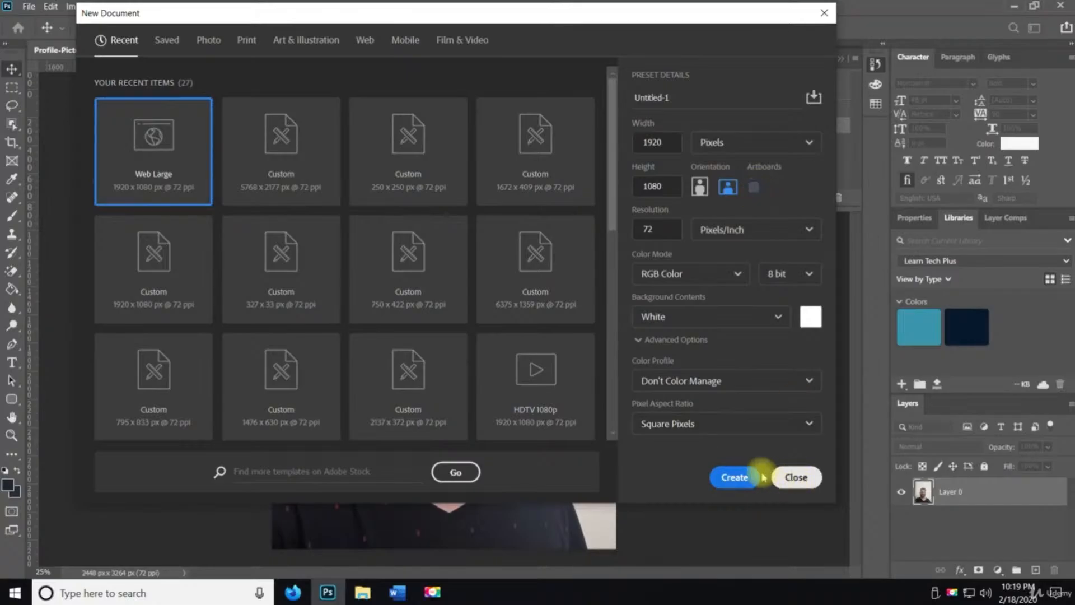
pyautogui.click(745, 476)
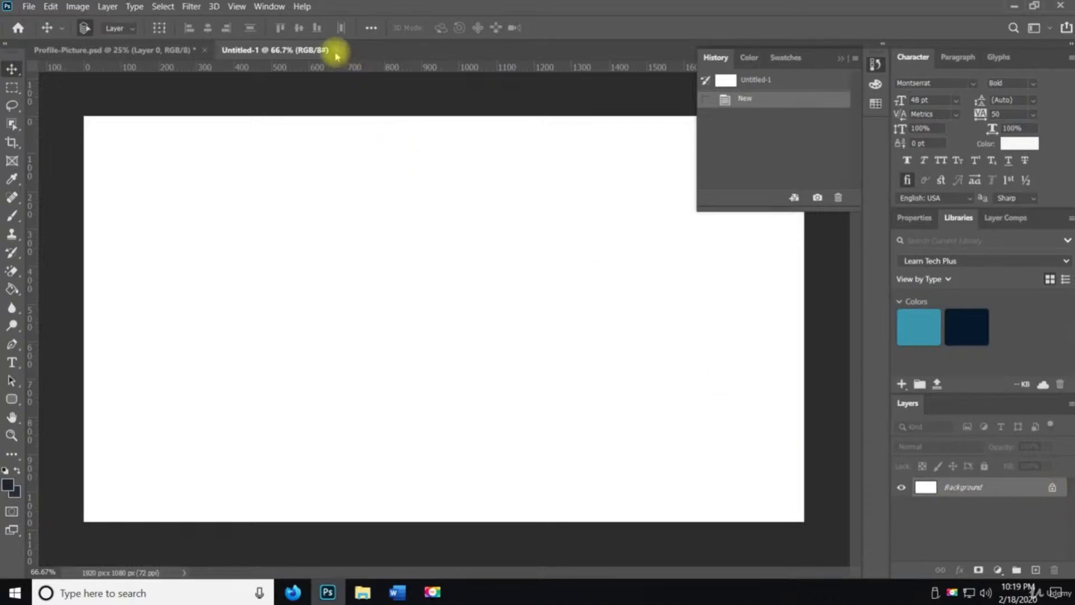
# Switch to the Profile-Picture document and save it, keeping Maximize Compatibility turned on
pyautogui.click(336, 50)
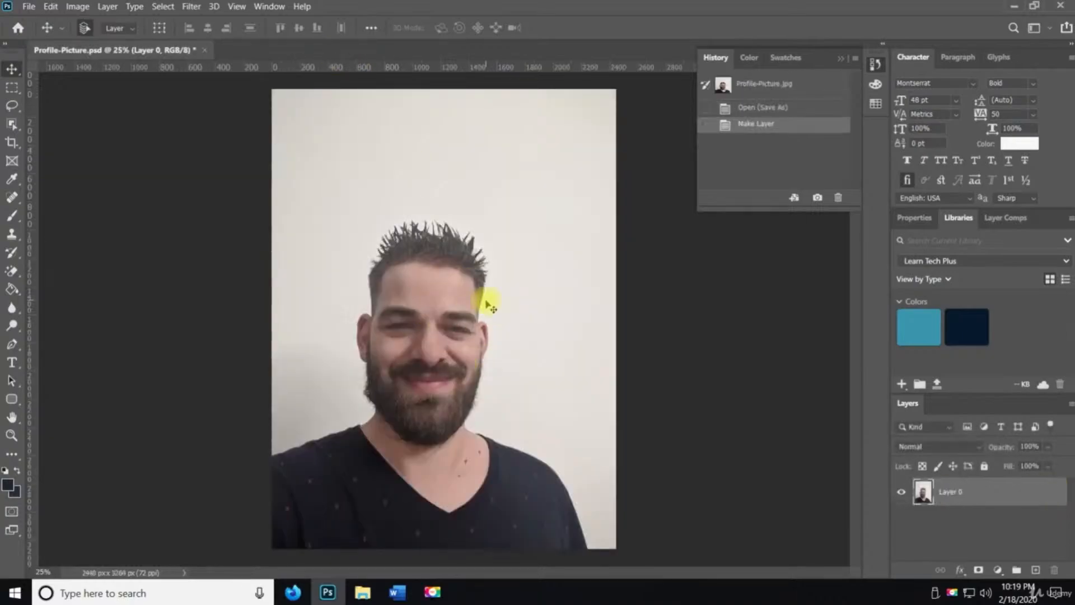
pyautogui.click(29, 6)
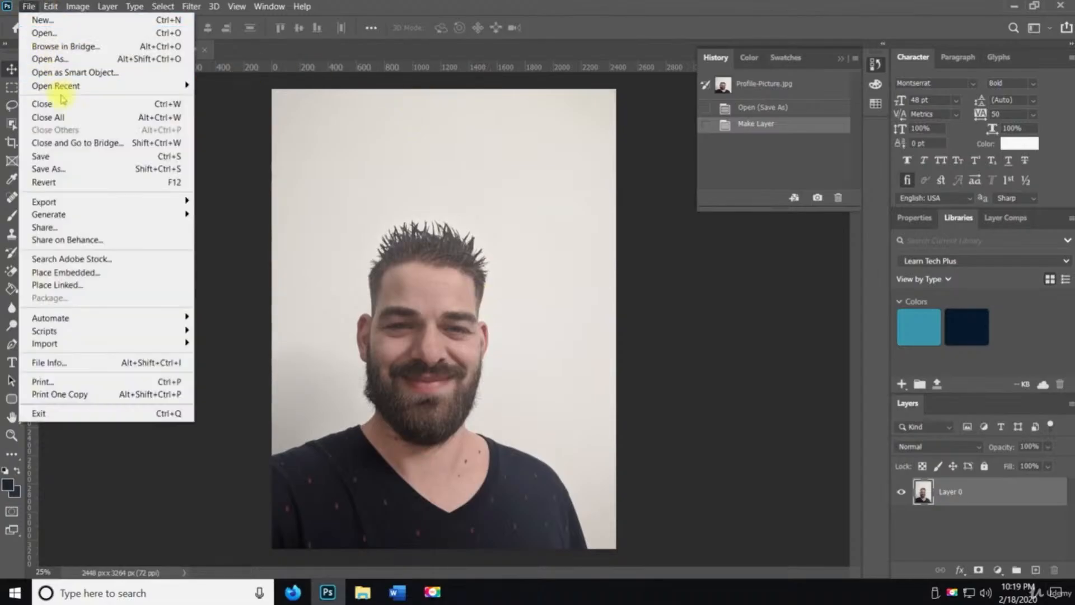
pyautogui.click(74, 156)
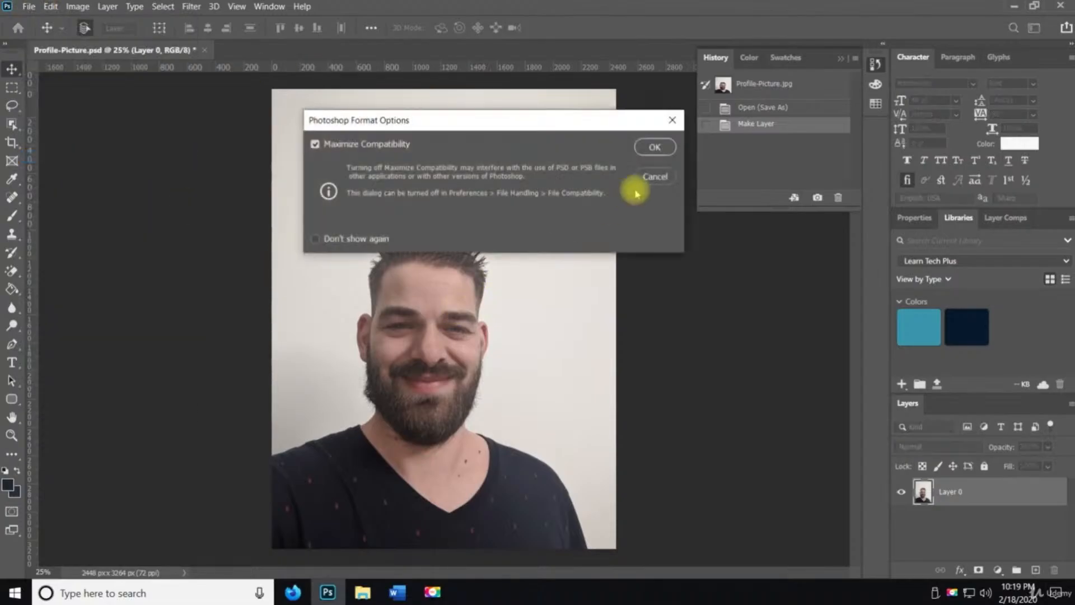
pyautogui.click(655, 147)
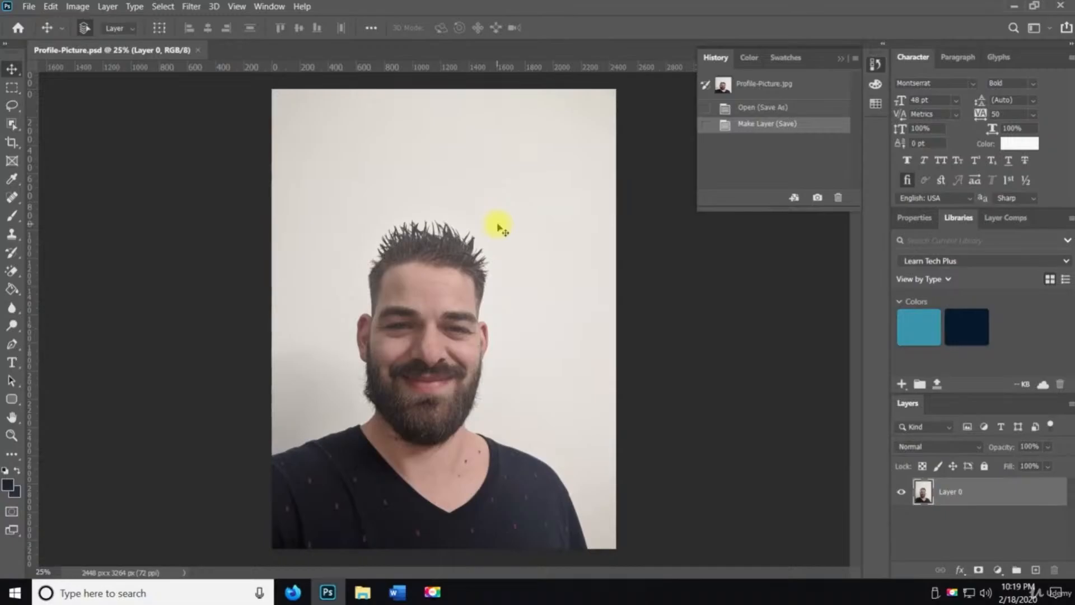
# Drag the photo layer around the canvas with the Move Tool to reposition it
pyautogui.moveTo(444, 376)
pyautogui.mouseDown()
pyautogui.moveTo(461, 298)
pyautogui.moveTo(408, 317)
pyautogui.moveTo(557, 428)
pyautogui.moveTo(211, 291)
pyautogui.moveTo(655, 338)
pyautogui.moveTo(409, 492)
pyautogui.moveTo(310, 383)
pyautogui.moveTo(437, 331)
pyautogui.moveTo(754, 367)
pyautogui.moveTo(454, 340)
pyautogui.moveTo(212, 298)
pyautogui.moveTo(442, 322)
pyautogui.moveTo(510, 396)
pyautogui.moveTo(455, 378)
pyautogui.moveTo(456, 356)
pyautogui.moveTo(444, 372)
pyautogui.moveTo(453, 396)
pyautogui.moveTo(441, 372)
pyautogui.moveTo(455, 375)
pyautogui.mouseUp()
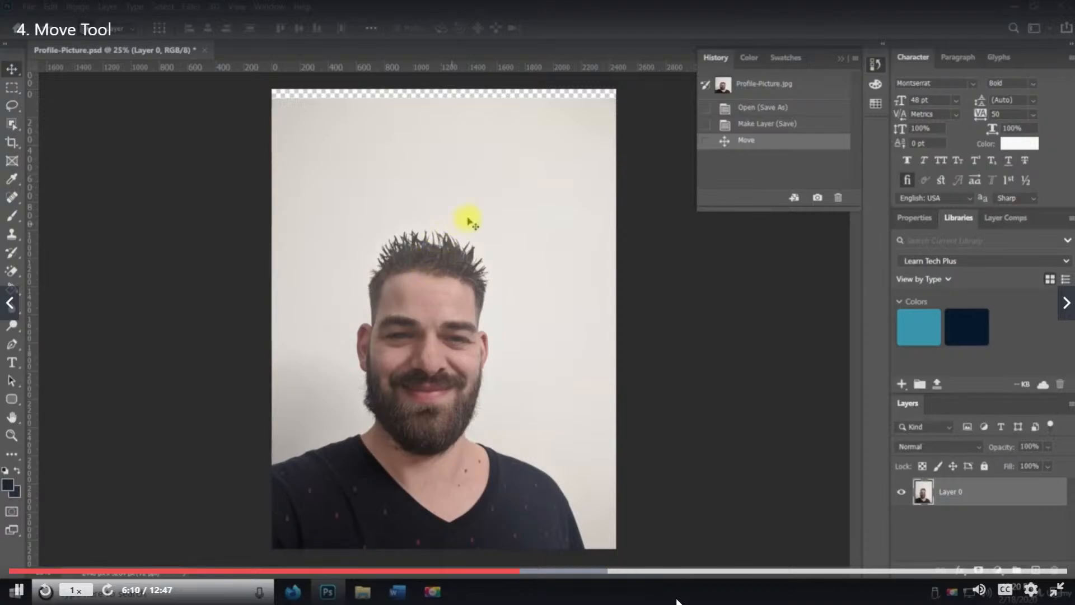
pyautogui.moveTo(480, 221); pyautogui.dragTo(480, 212)
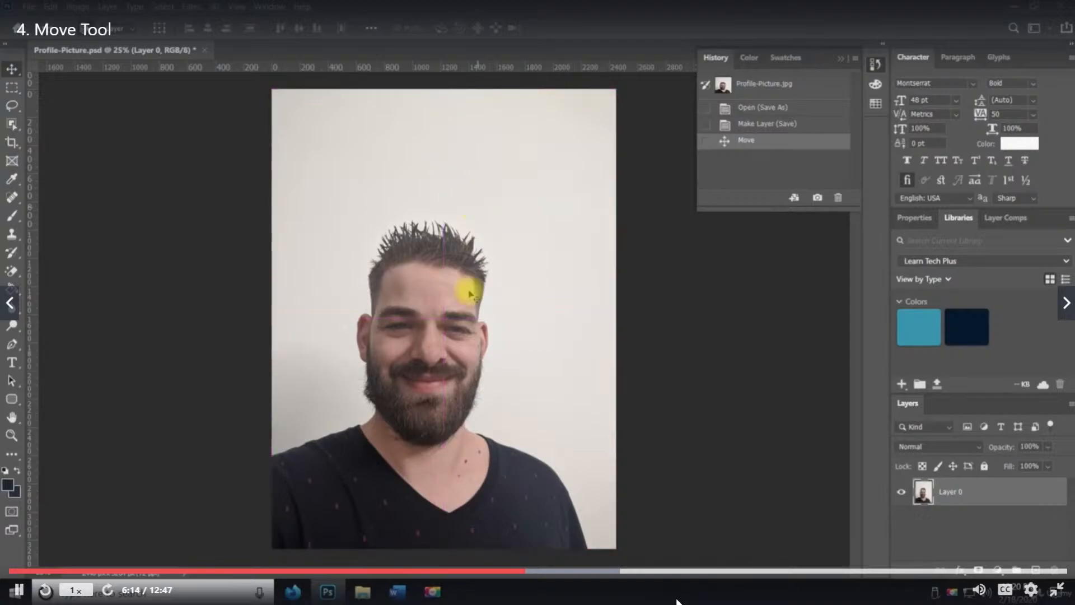
pyautogui.moveTo(480, 390); pyautogui.dragTo(436, 353)
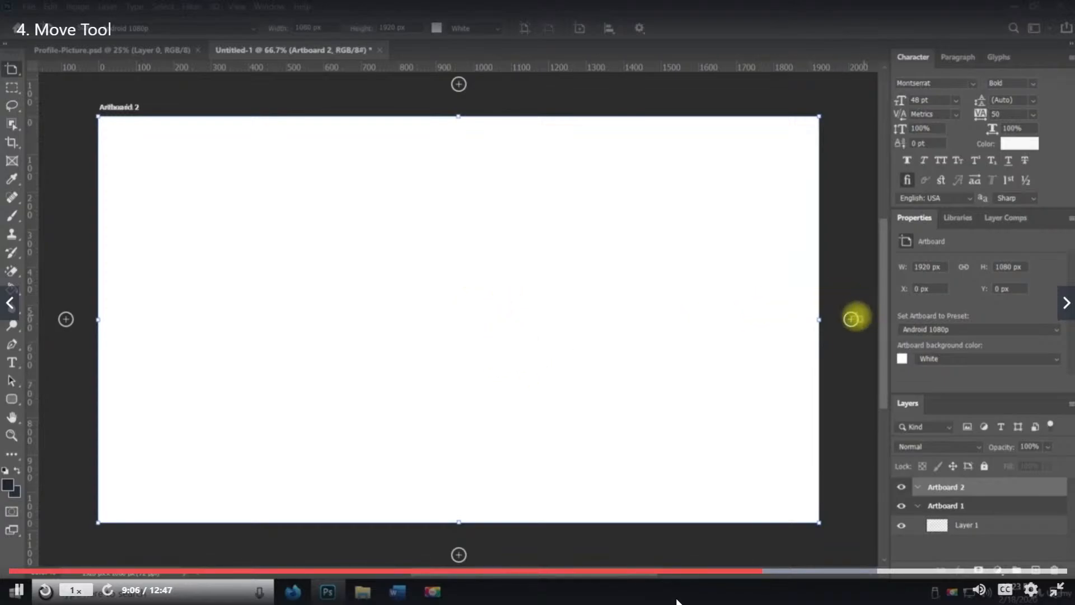
# Add eight more artboards in a row to the right of Artboard 2
pyautogui.click(851, 318)
pyautogui.click(851, 319)
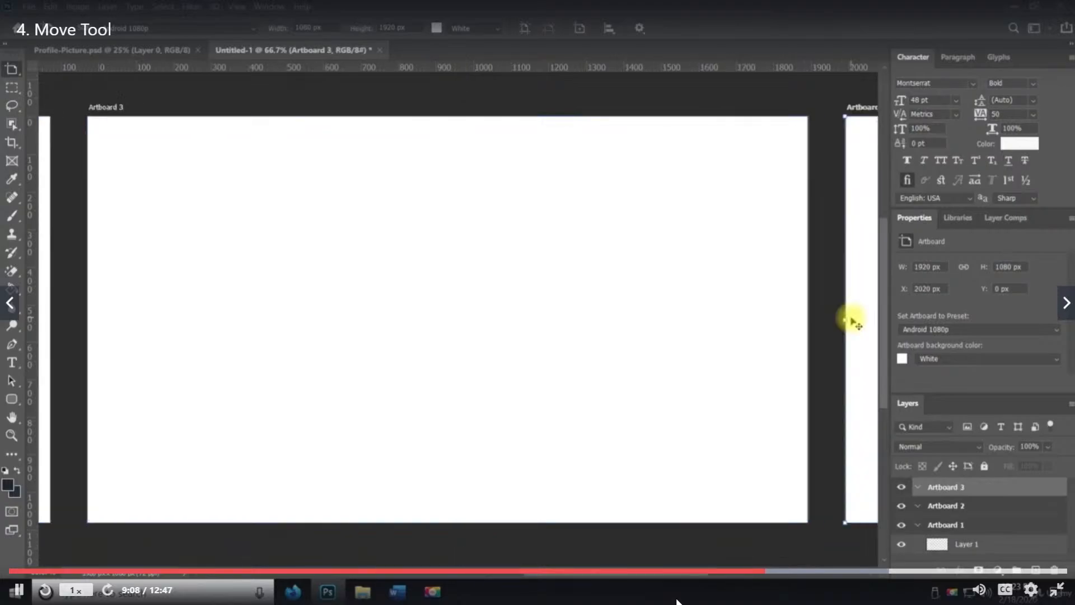
pyautogui.click(851, 319)
pyautogui.click(851, 319)
pyautogui.click(852, 319)
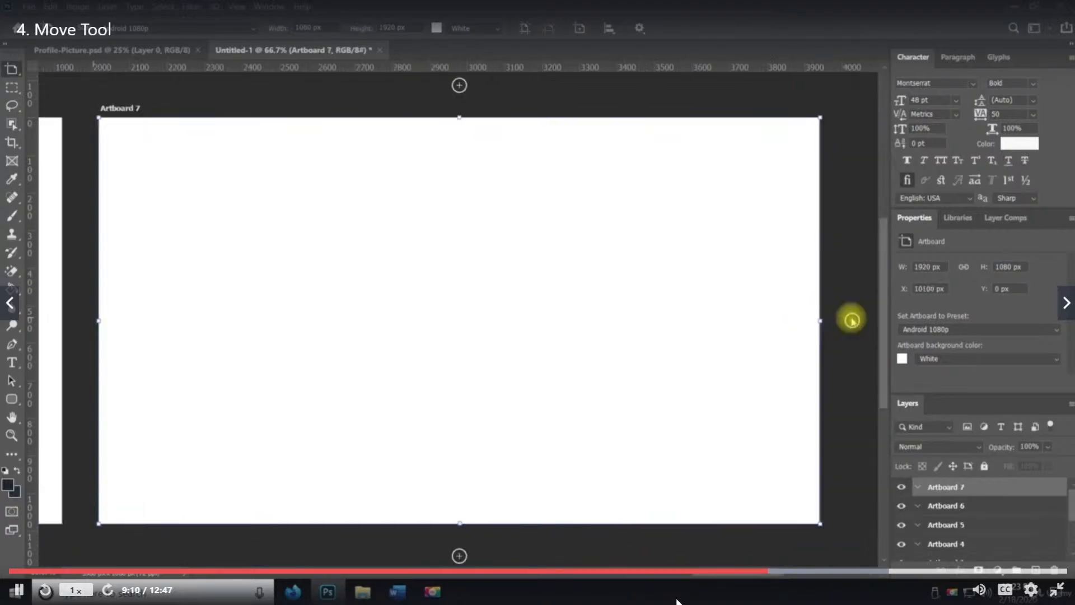
pyautogui.click(851, 319)
pyautogui.click(852, 319)
pyautogui.click(852, 319)
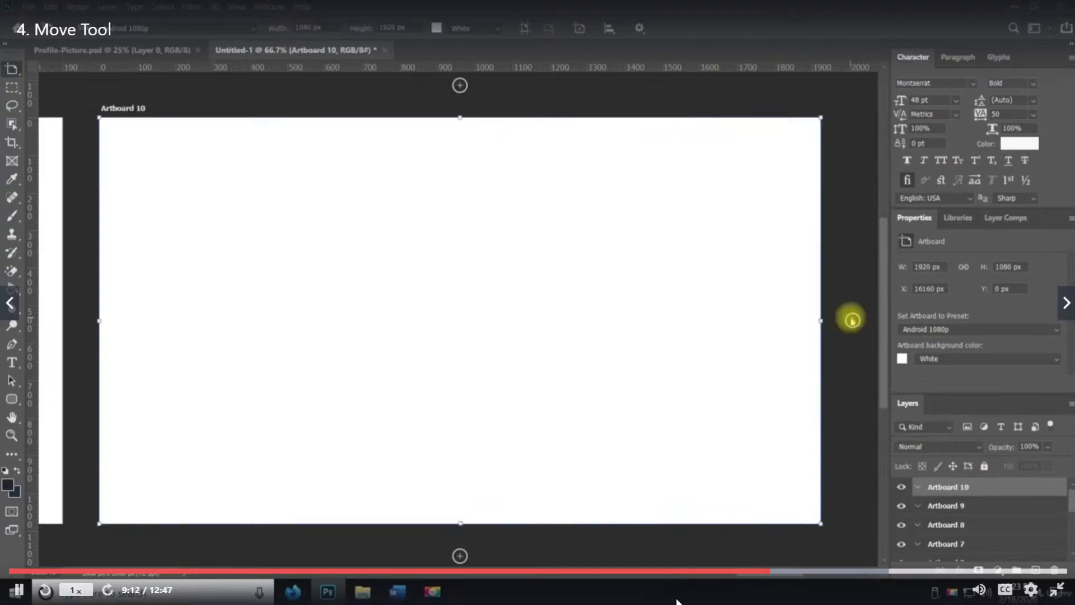
# Zoom out and select each artboard in turn from Artboard 2 to Artboard 10 to inspect them
pyautogui.press('z')
pyautogui.keyDown('alt'); pyautogui.click(486, 330); pyautogui.keyUp('alt')
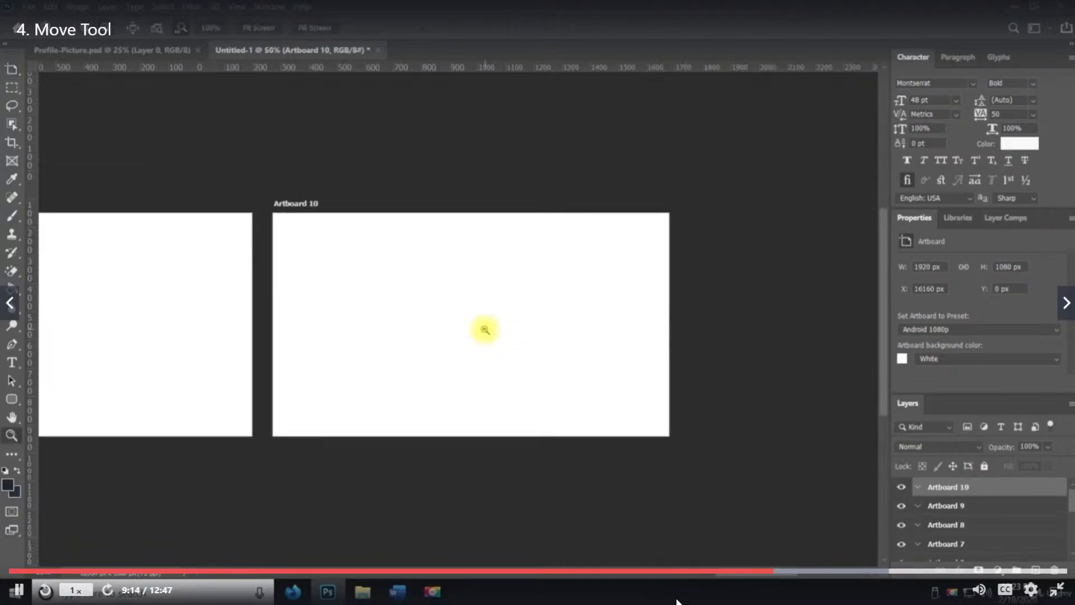
pyautogui.keyDown('alt'); pyautogui.click(485, 330); pyautogui.keyUp('alt')
pyautogui.press('space')
pyautogui.moveTo(256, 343); pyautogui.dragTo(812, 365)
pyautogui.moveTo(468, 378); pyautogui.dragTo(182, 252)
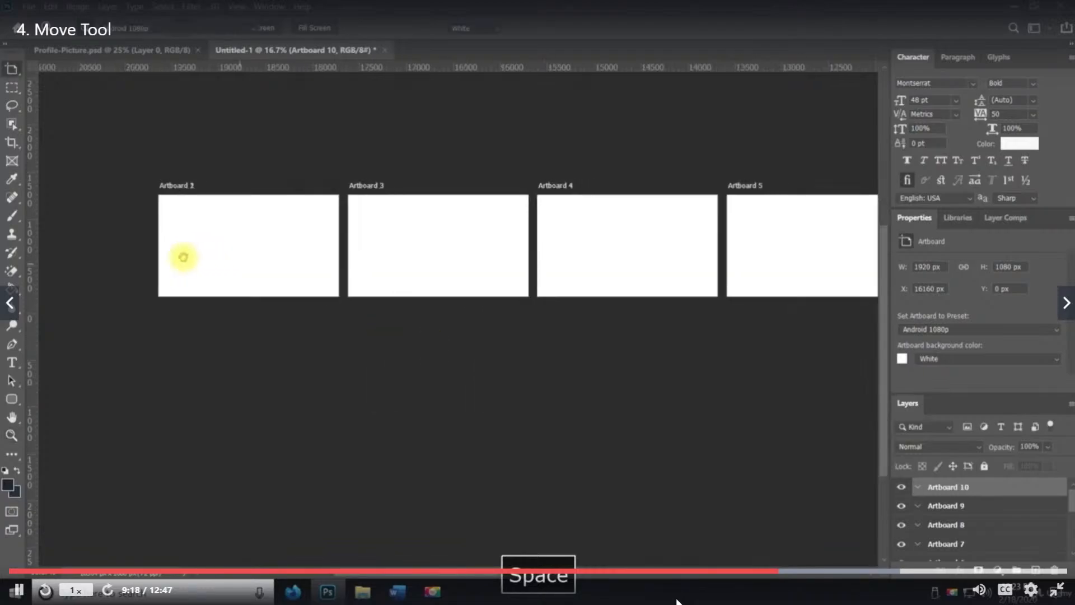
pyautogui.scroll(-5, 1030, 502)
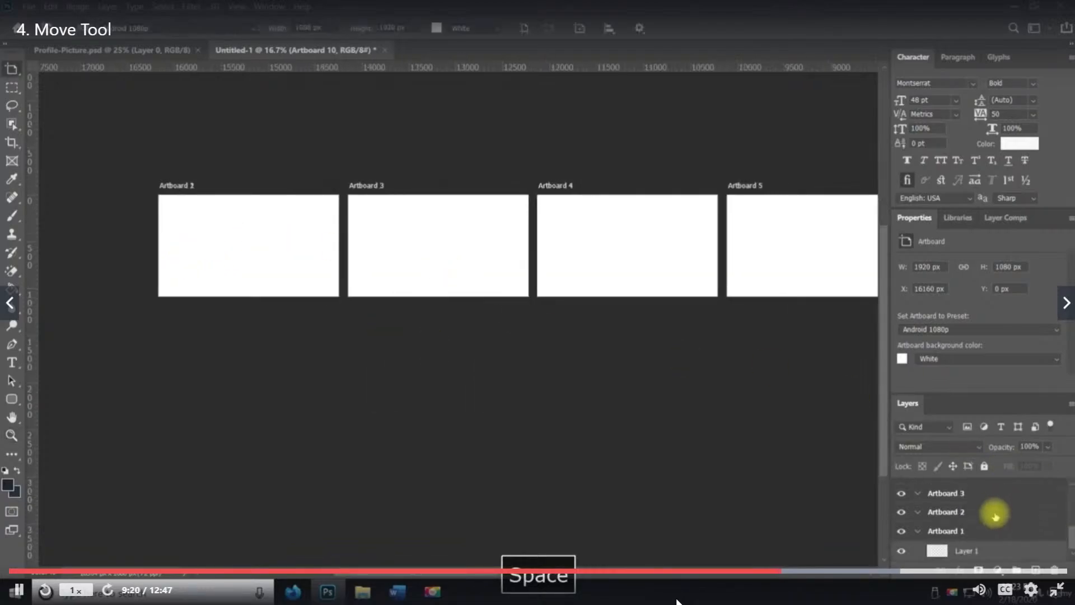
pyautogui.click(984, 512)
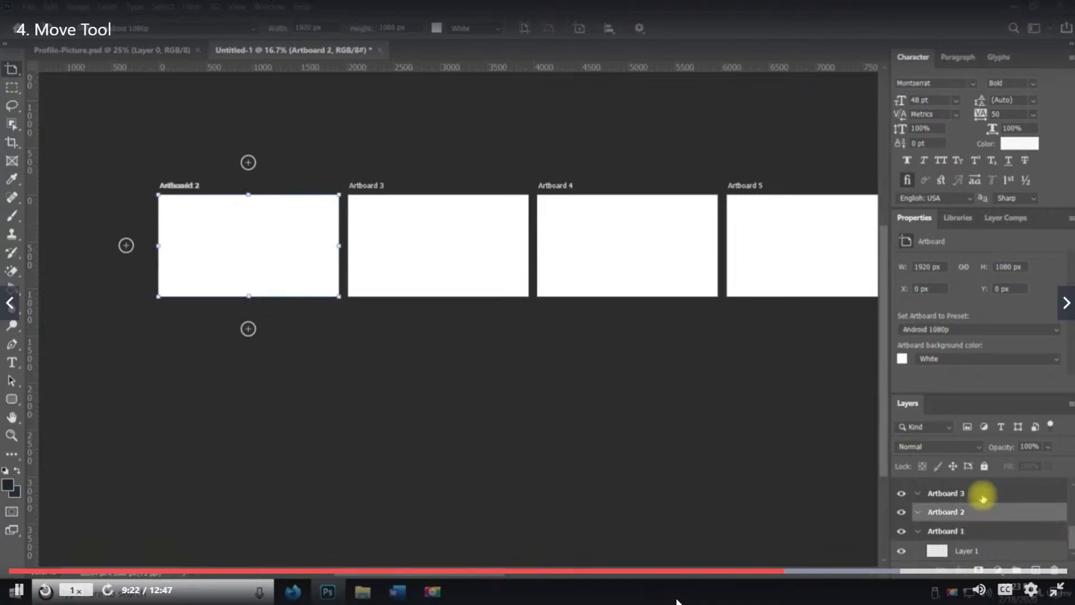
pyautogui.click(981, 493)
pyautogui.scroll(1, 981, 495)
pyautogui.click(982, 495)
pyautogui.scroll(1, 982, 498)
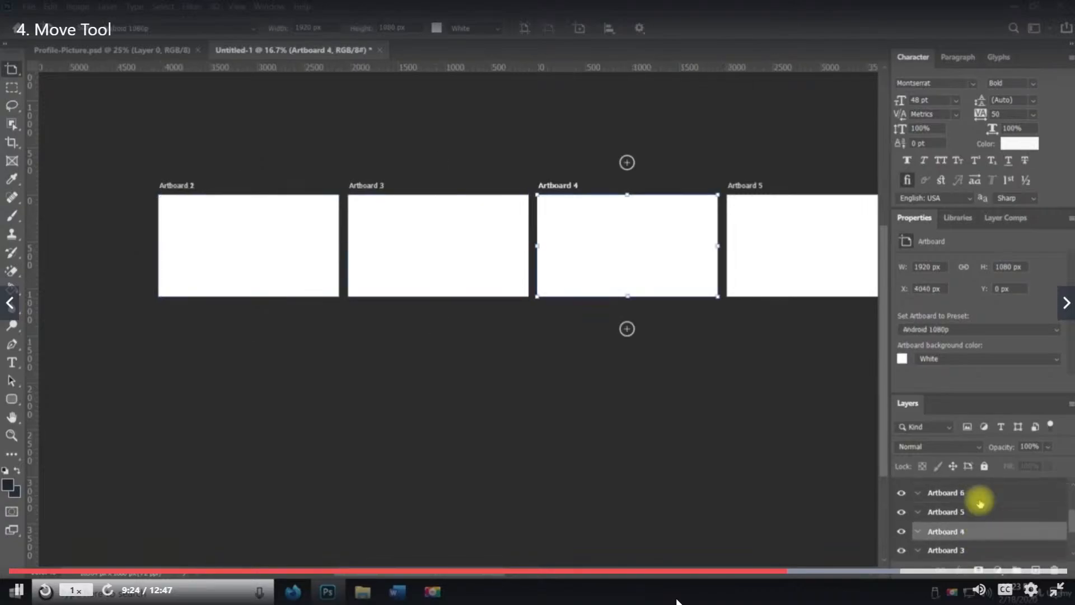
pyautogui.scroll(2, 982, 504)
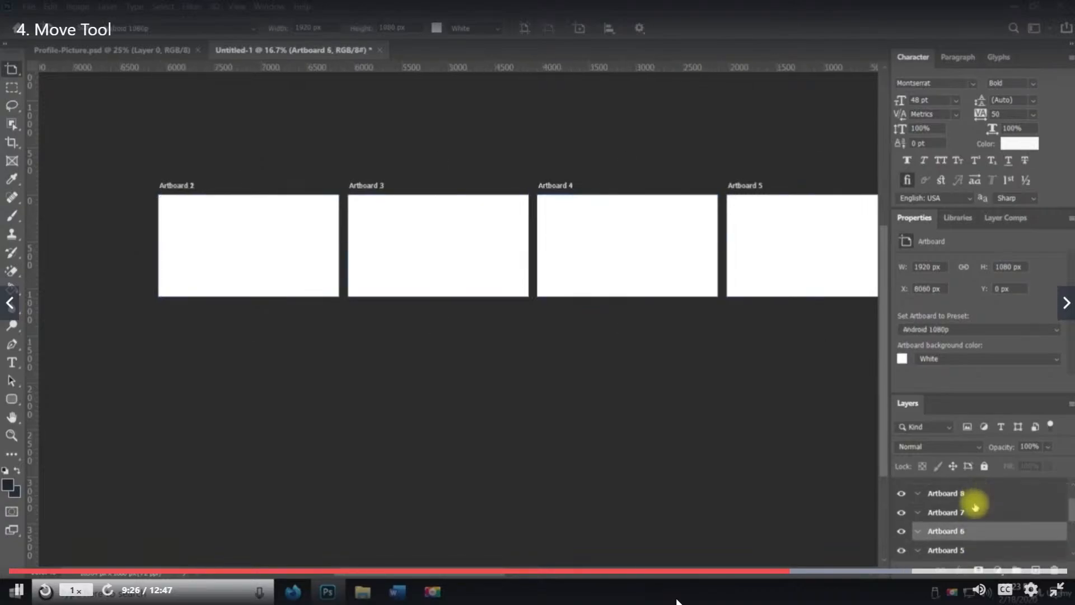
pyautogui.click(971, 512)
pyautogui.click(981, 494)
pyautogui.scroll(2, 982, 502)
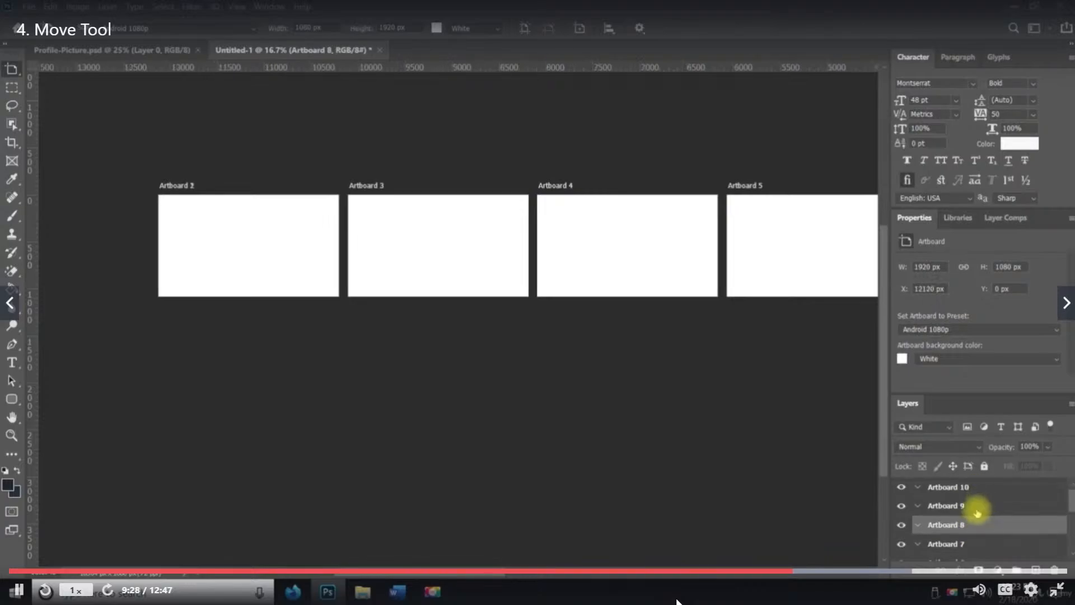
pyautogui.click(978, 509)
pyautogui.click(982, 494)
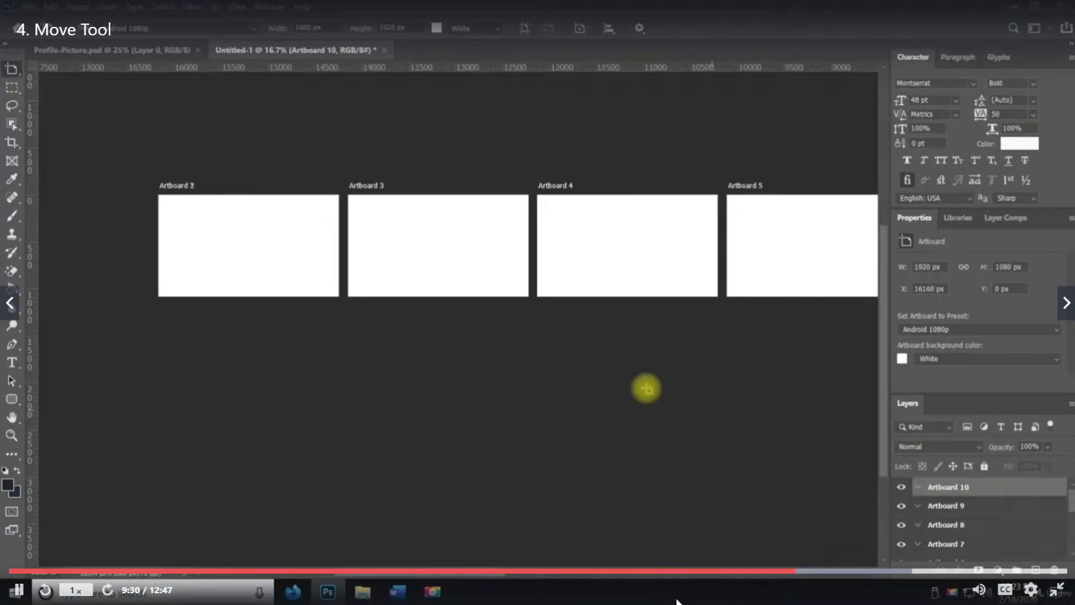
# Select Artboard 1 and move it off Artboard 2 to the left of the row
pyautogui.press('z')
pyautogui.keyDown('alt'); pyautogui.click(548, 353); pyautogui.keyUp('alt')
pyautogui.moveTo(607, 353); pyautogui.dragTo(636, 336)
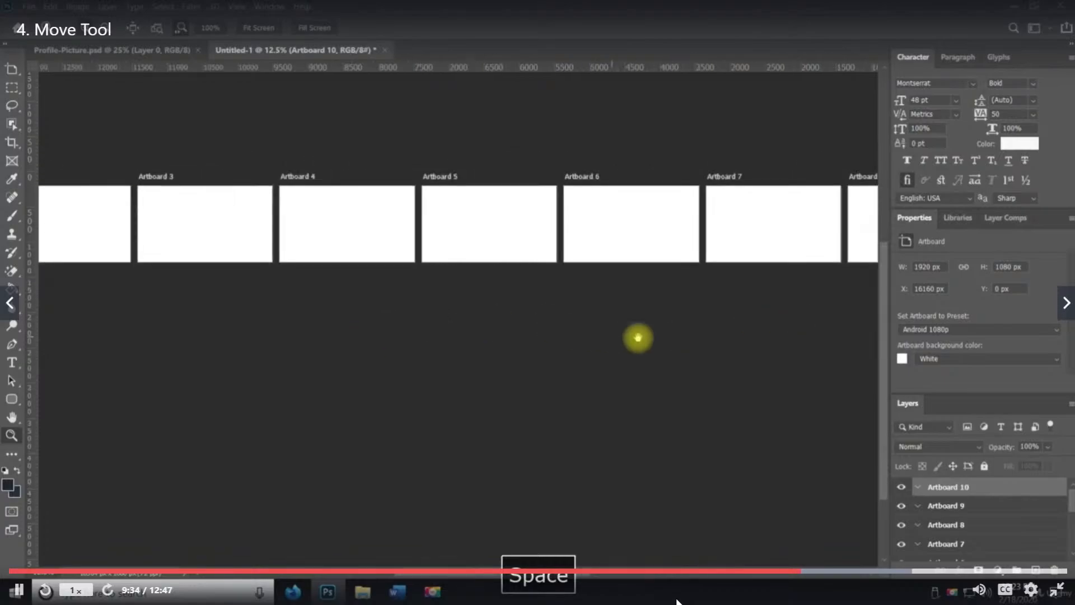
pyautogui.scroll(-5, 1002, 511)
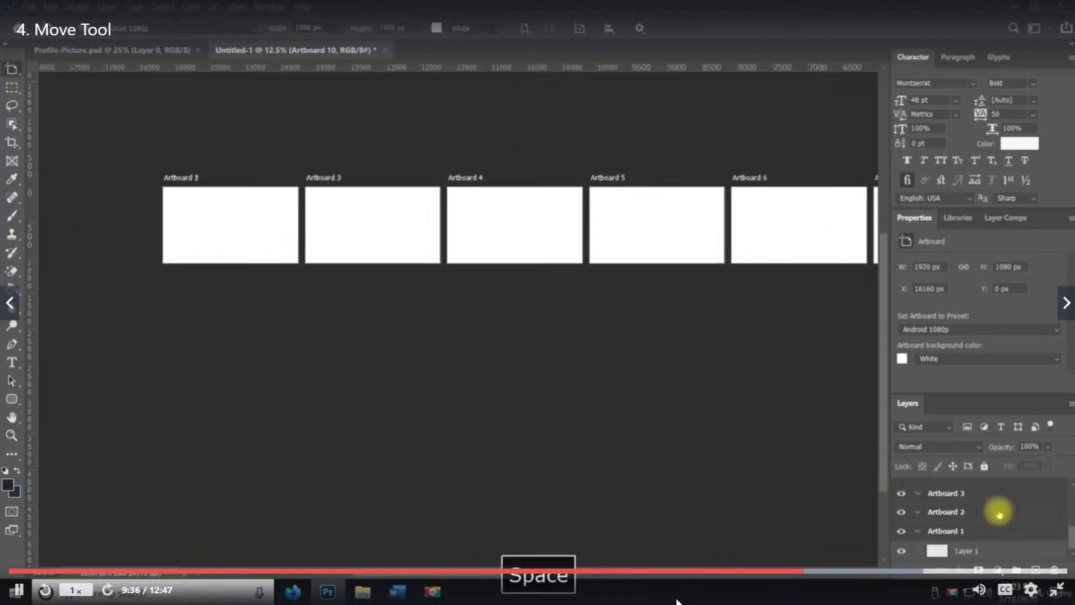
pyautogui.click(959, 533)
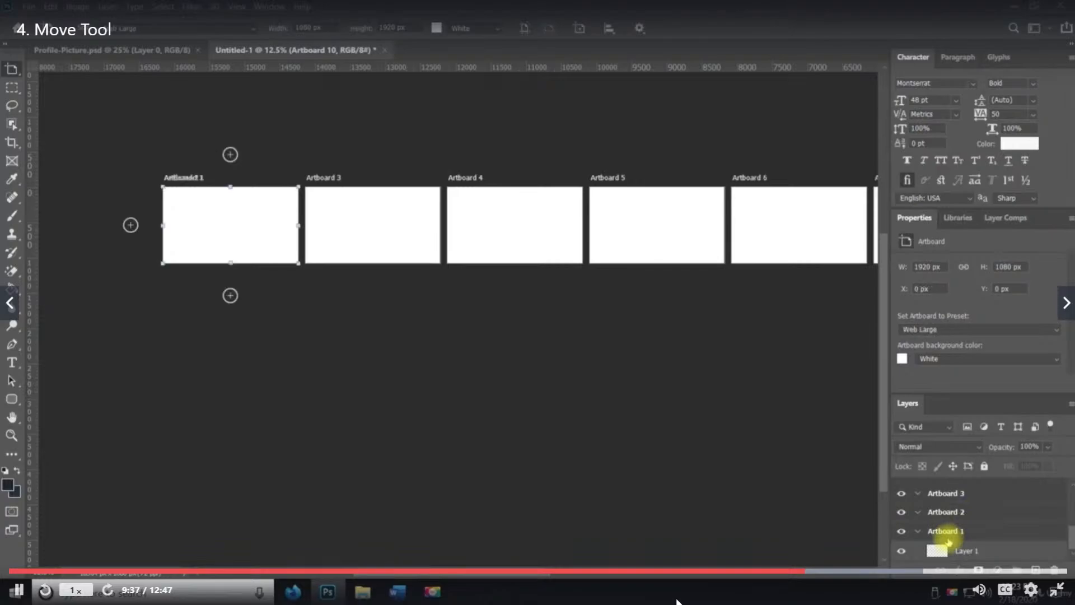
pyautogui.click(903, 532)
pyautogui.click(904, 533)
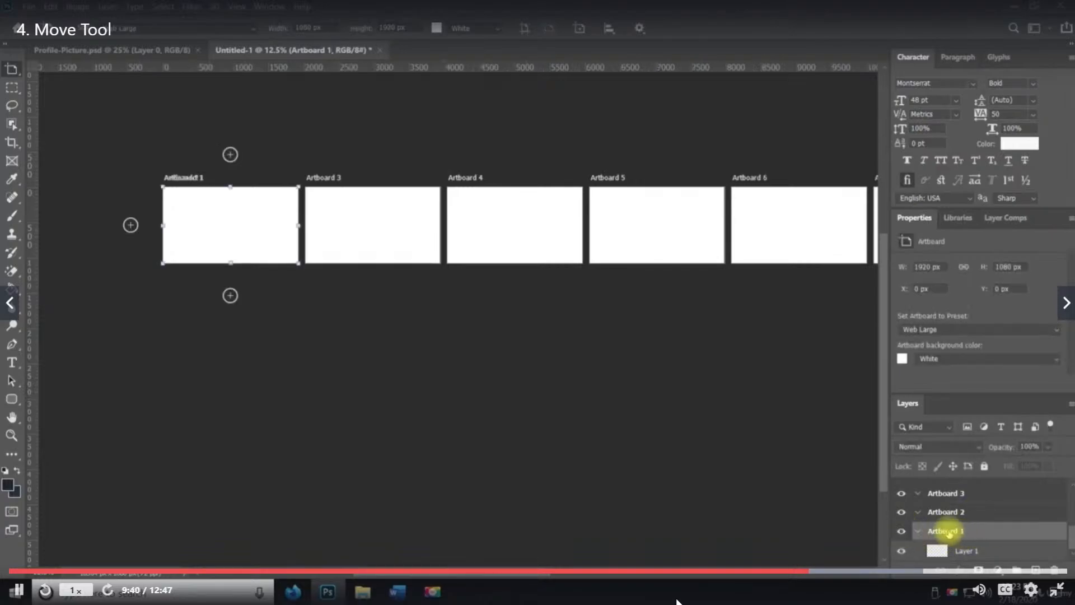
pyautogui.moveTo(212, 212); pyautogui.dragTo(73, 209)
# Nudge Artboard 1 to the right so it sits alongside Artboard 2
pyautogui.press('z')
pyautogui.keyDown('alt'); pyautogui.click(275, 301); pyautogui.keyUp('alt')
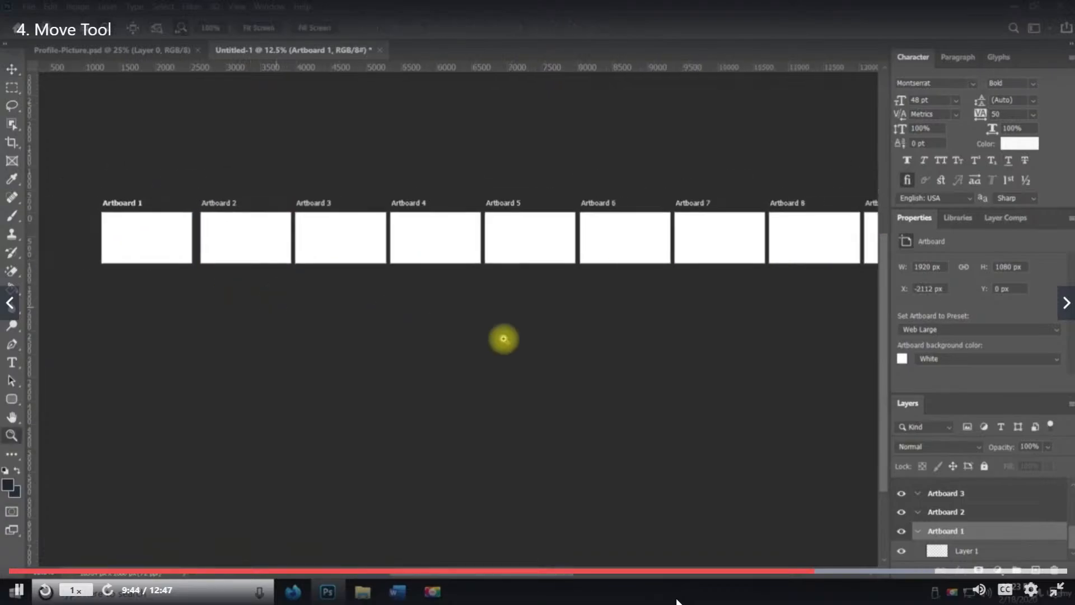
pyautogui.press('space')
pyautogui.moveTo(525, 347); pyautogui.dragTo(478, 317)
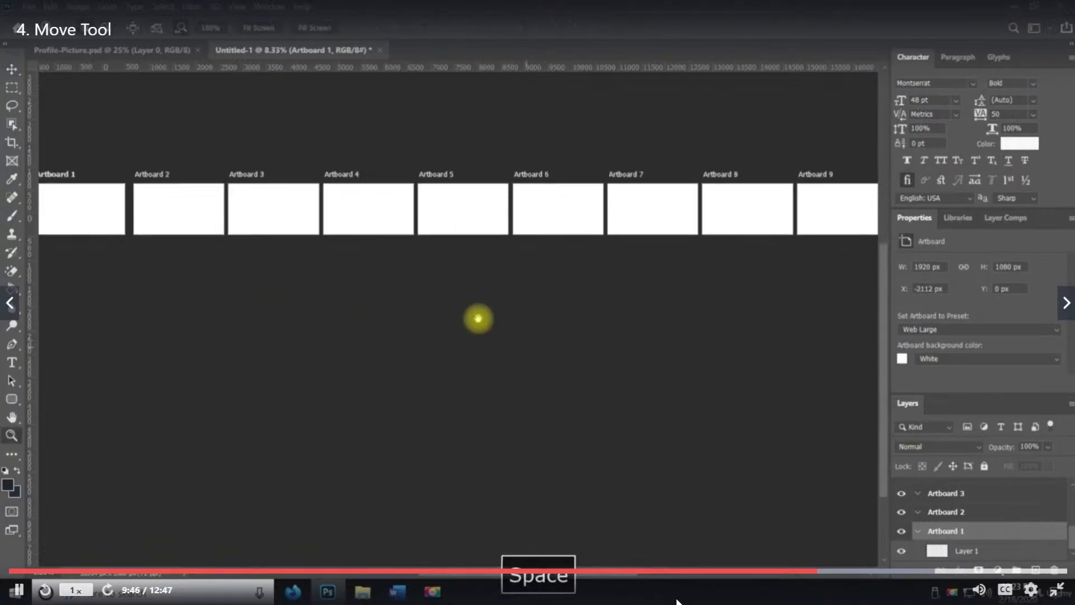
pyautogui.press('v')
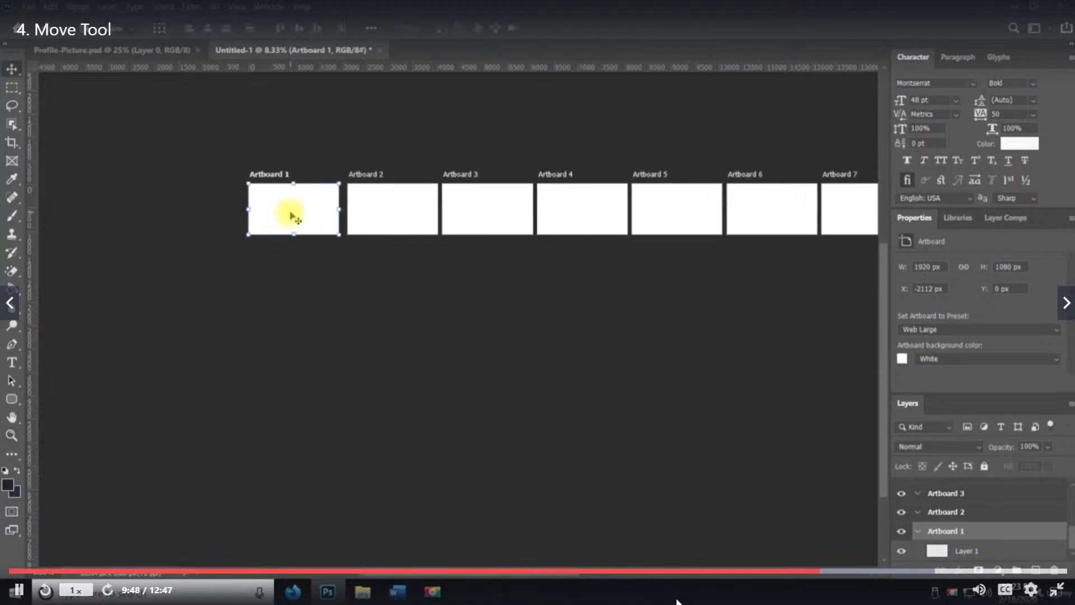
pyautogui.moveTo(290, 213); pyautogui.dragTo(295, 214)
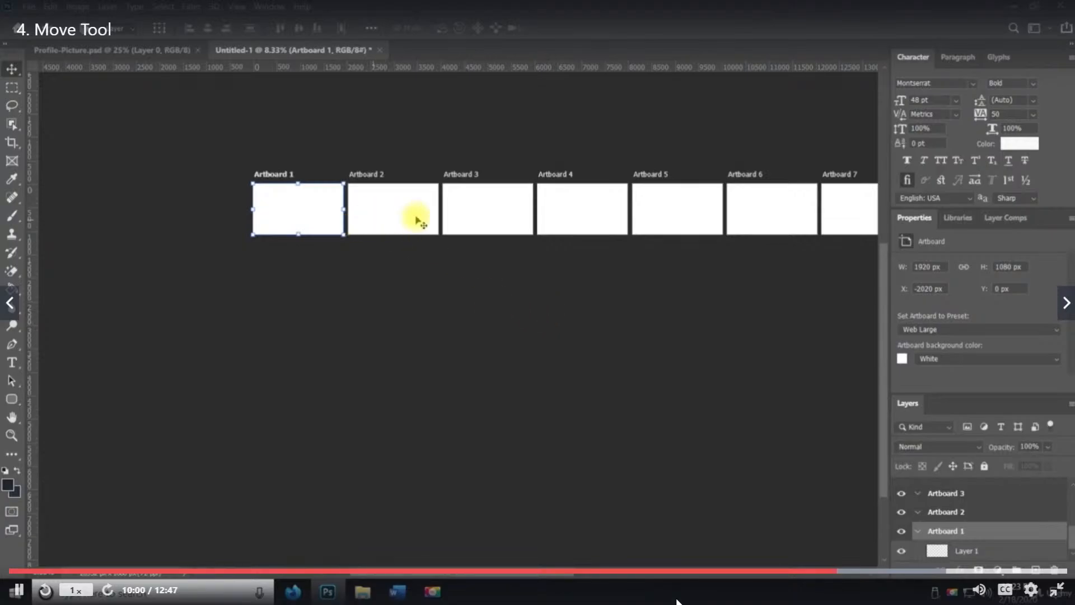
# Switch to the Artboard Tool and add four artboards stacked below Artboard 1
pyautogui.press('z')
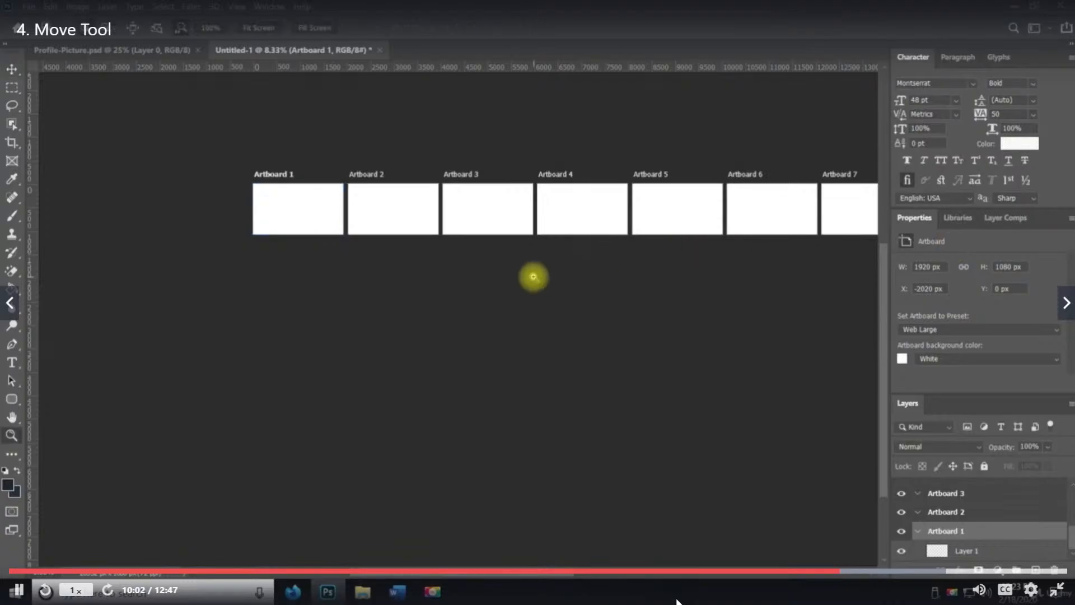
pyautogui.keyDown('alt'); pyautogui.click(534, 276); pyautogui.keyUp('alt')
pyautogui.press('space')
pyautogui.moveTo(539, 275); pyautogui.dragTo(374, 264)
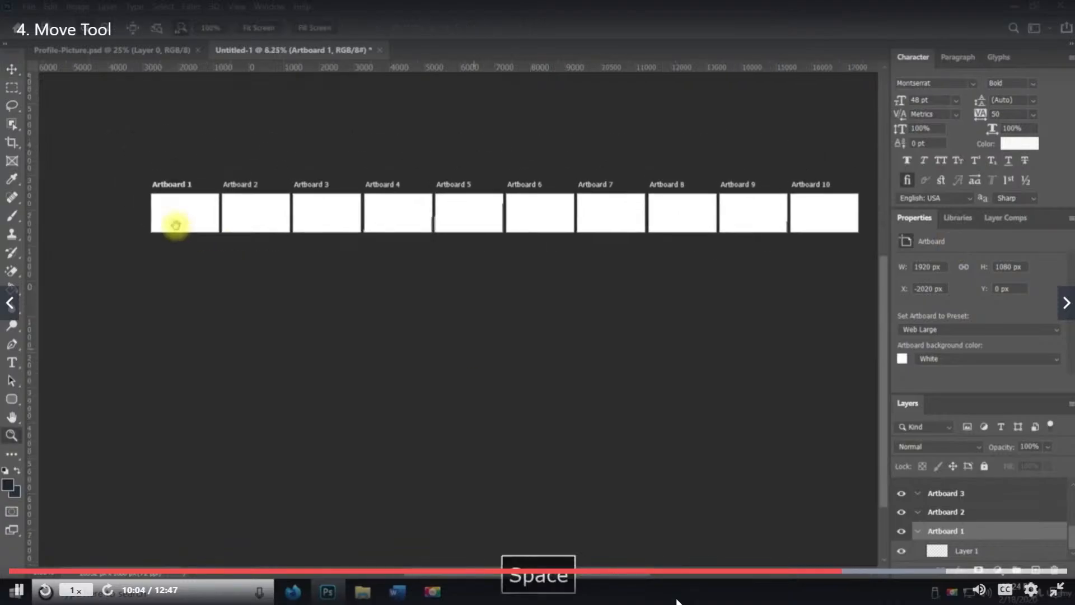
pyautogui.press('v')
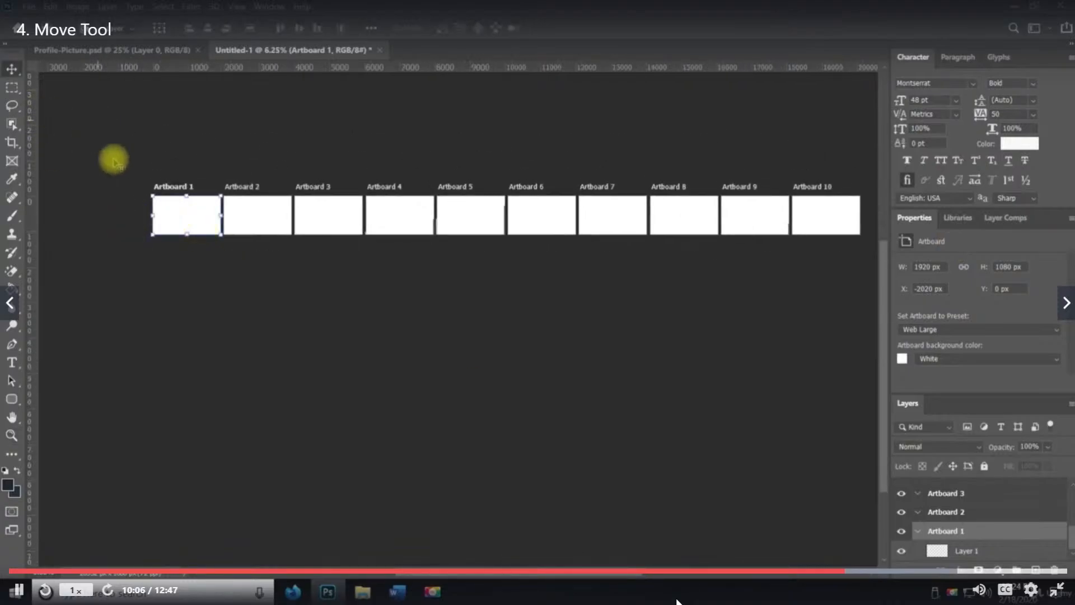
pyautogui.moveTo(12, 69); pyautogui.dragTo(36, 84)
pyautogui.hotkey('shift', 'v')
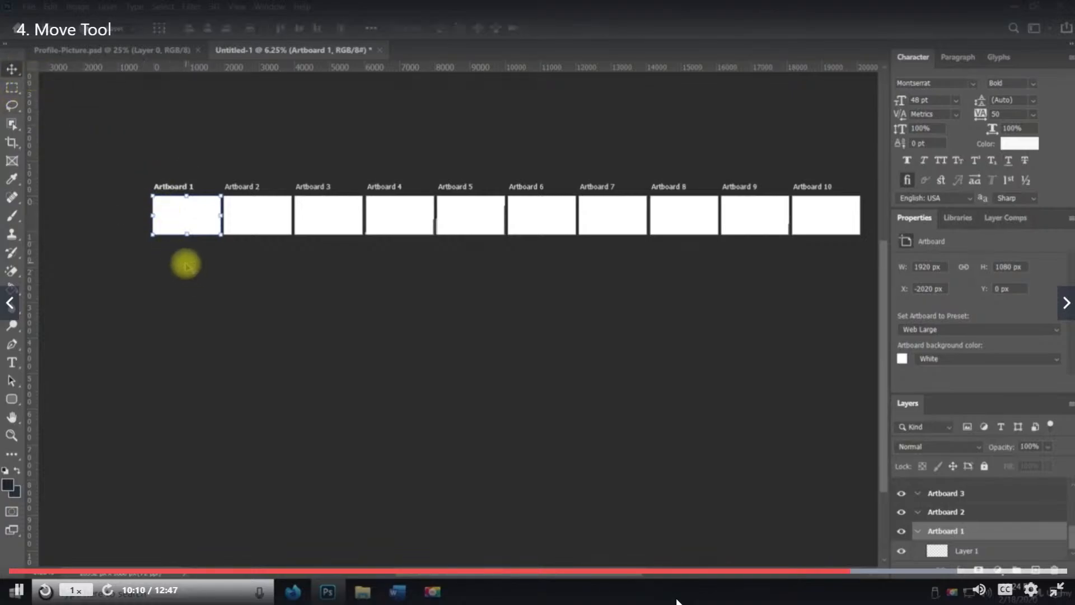
pyautogui.moveTo(19, 70); pyautogui.dragTo(79, 85)
pyautogui.click(187, 276)
pyautogui.click(187, 275)
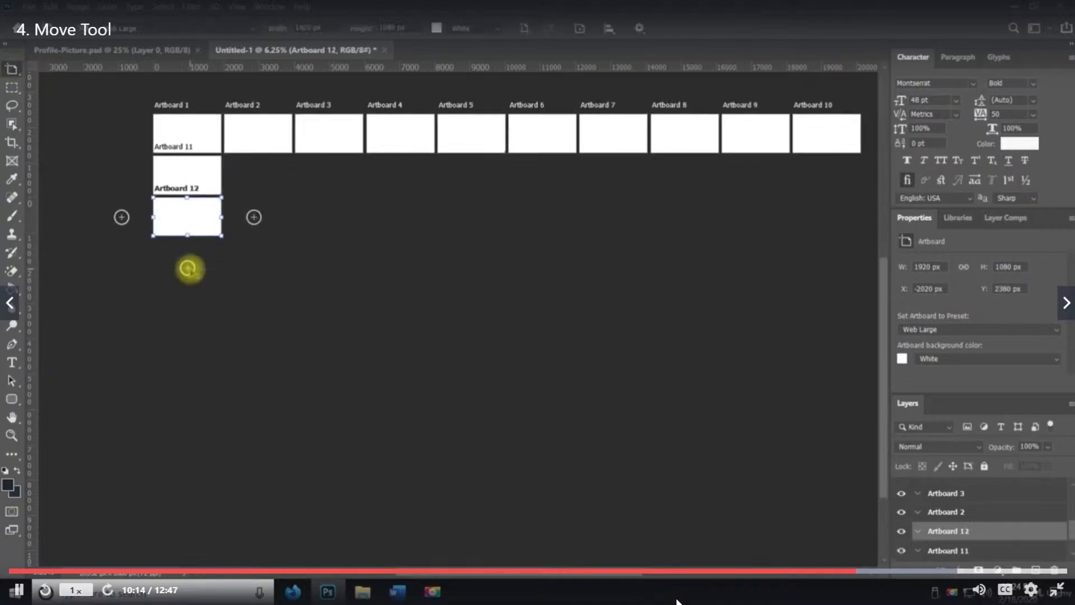
pyautogui.click(188, 270)
pyautogui.click(189, 270)
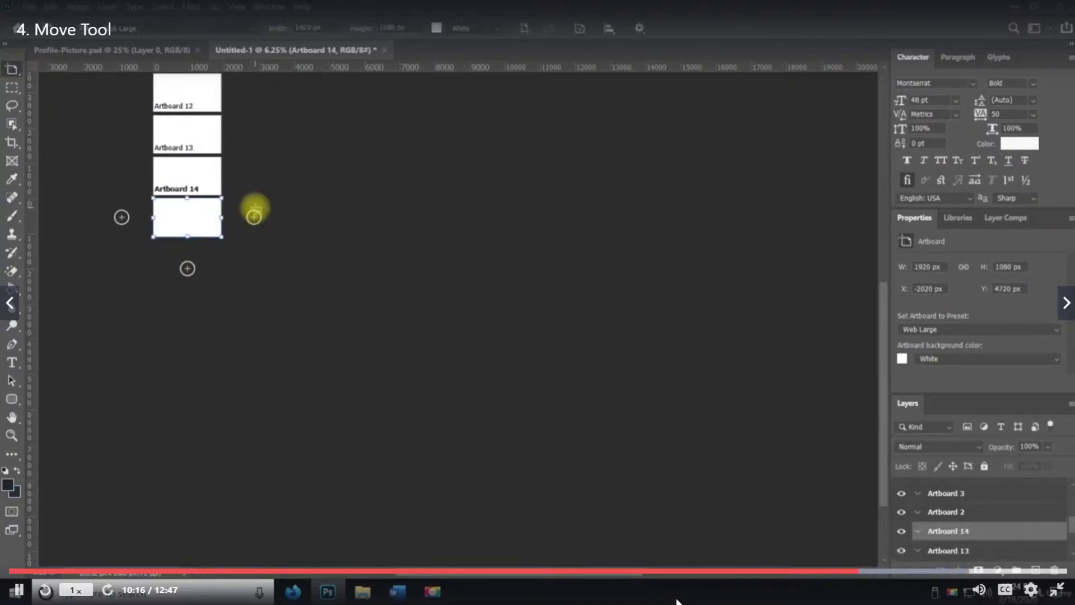
# Add a new artboard directly below Artboard 2, undoing an accidental move of Artboard 2
pyautogui.scroll(8, 255, 210)
pyautogui.scroll(1, 260, 195)
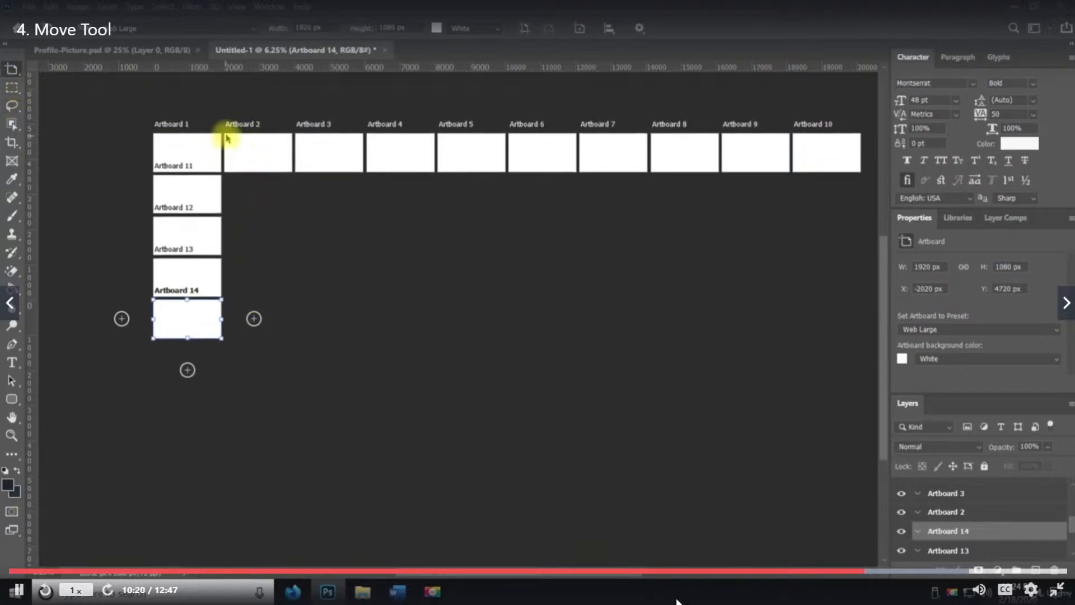
pyautogui.moveTo(223, 132); pyautogui.dragTo(252, 149)
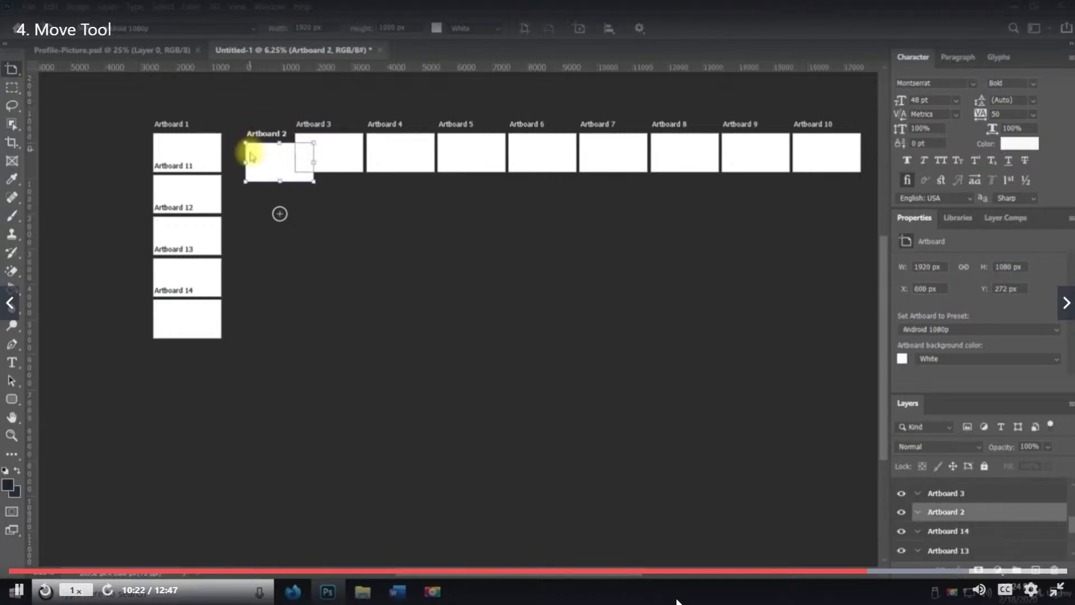
pyautogui.hotkey('ctrl', 'z')
pyautogui.click(258, 204)
pyautogui.click(257, 204)
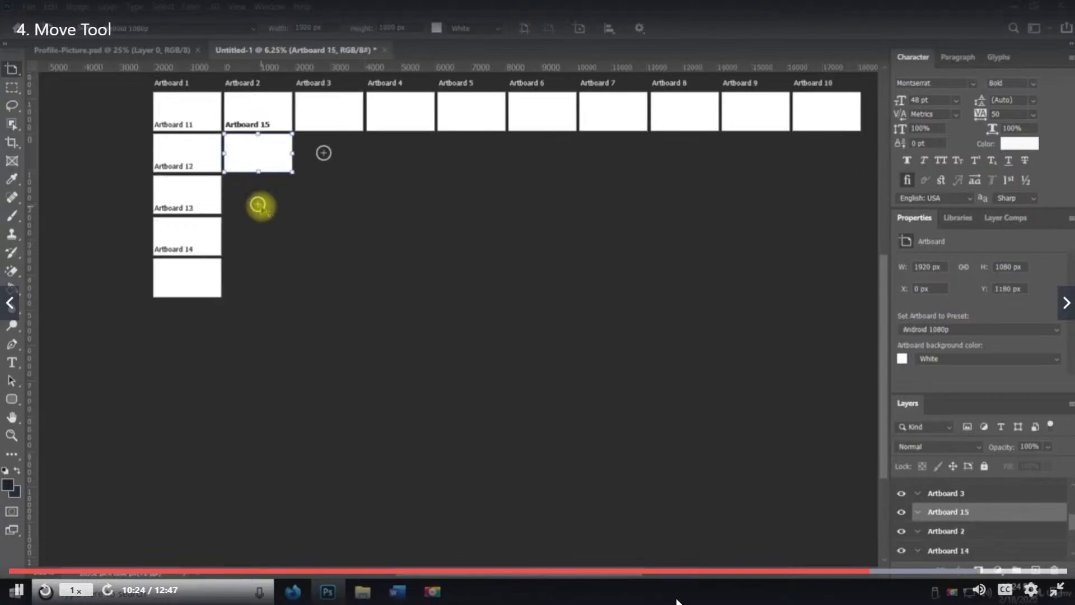
# Add more artboards stacked below Artboard 15 in the second column
pyautogui.click(257, 204)
pyautogui.click(258, 206)
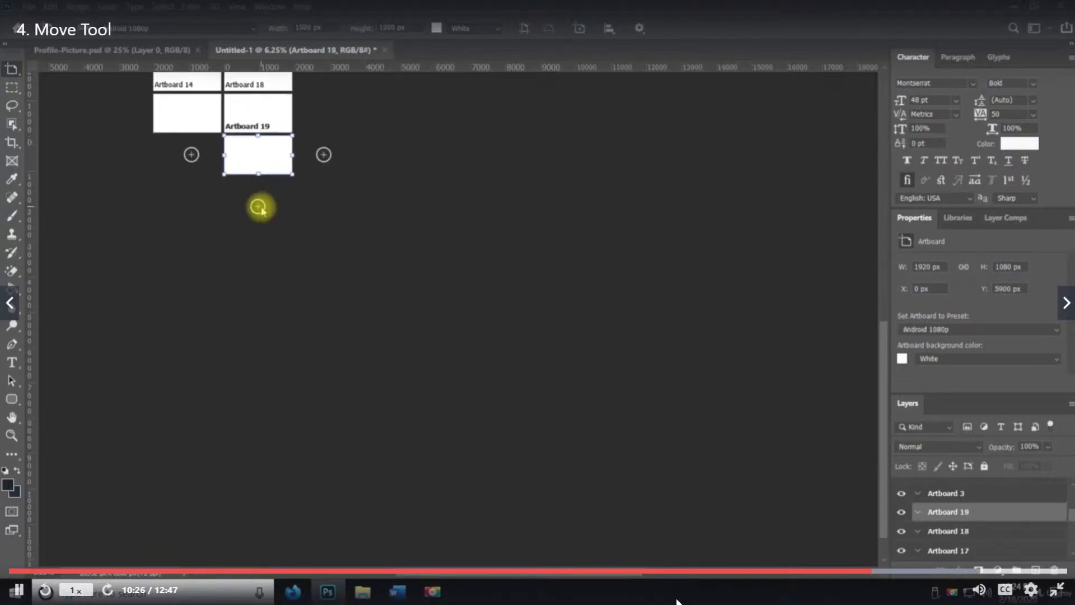
pyautogui.click(259, 211)
pyautogui.click(258, 213)
pyautogui.scroll(5, 257, 265)
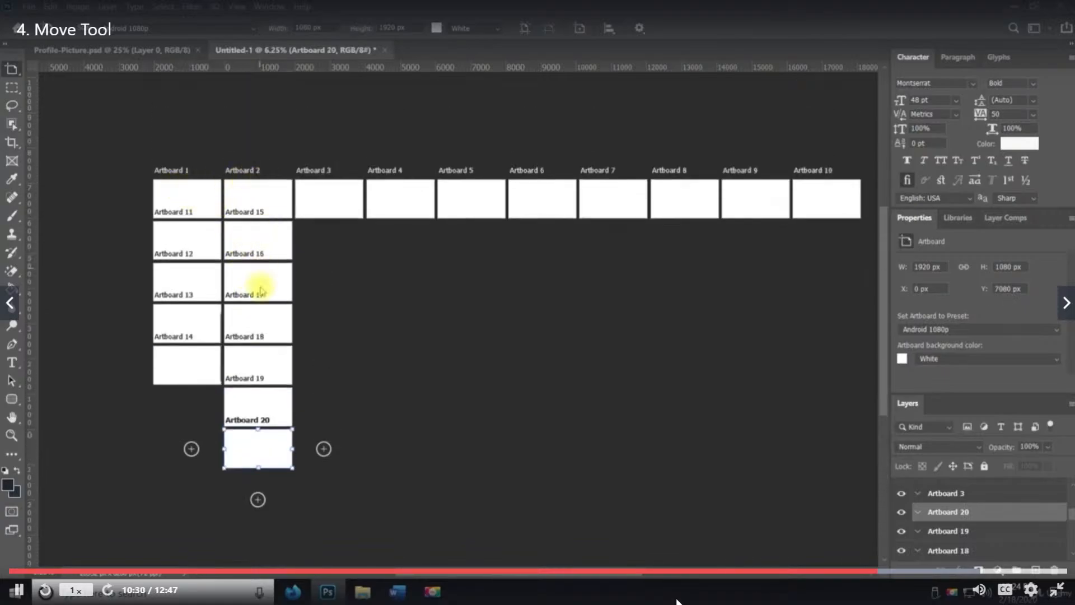
# Select Artboard 4 and add new artboards stacked beneath it, undoing an accidental move of Artboard 4
pyautogui.press('v')
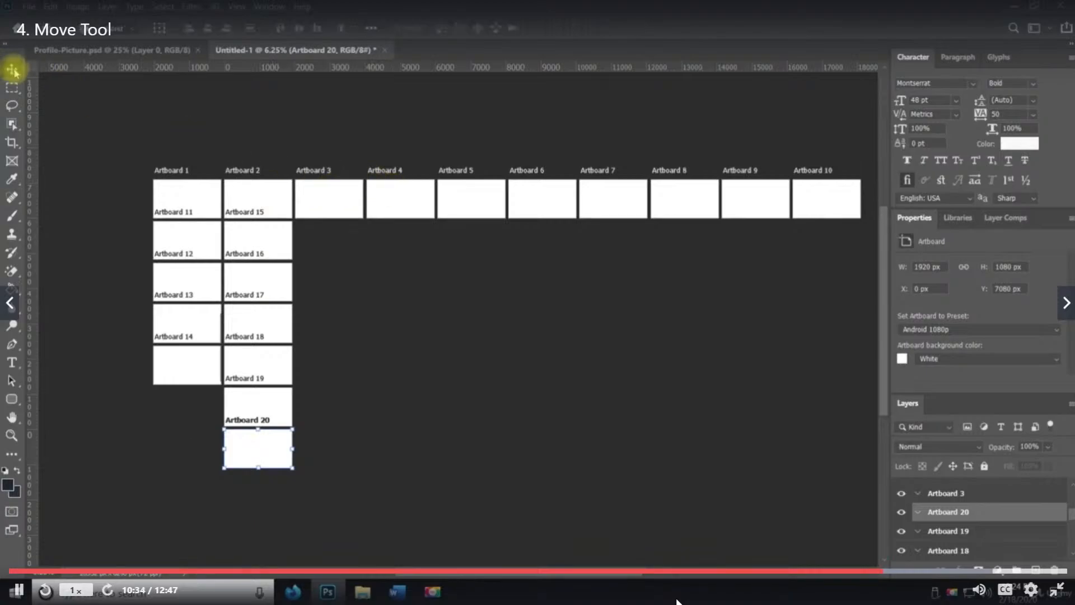
pyautogui.moveTo(12, 68); pyautogui.dragTo(50, 84)
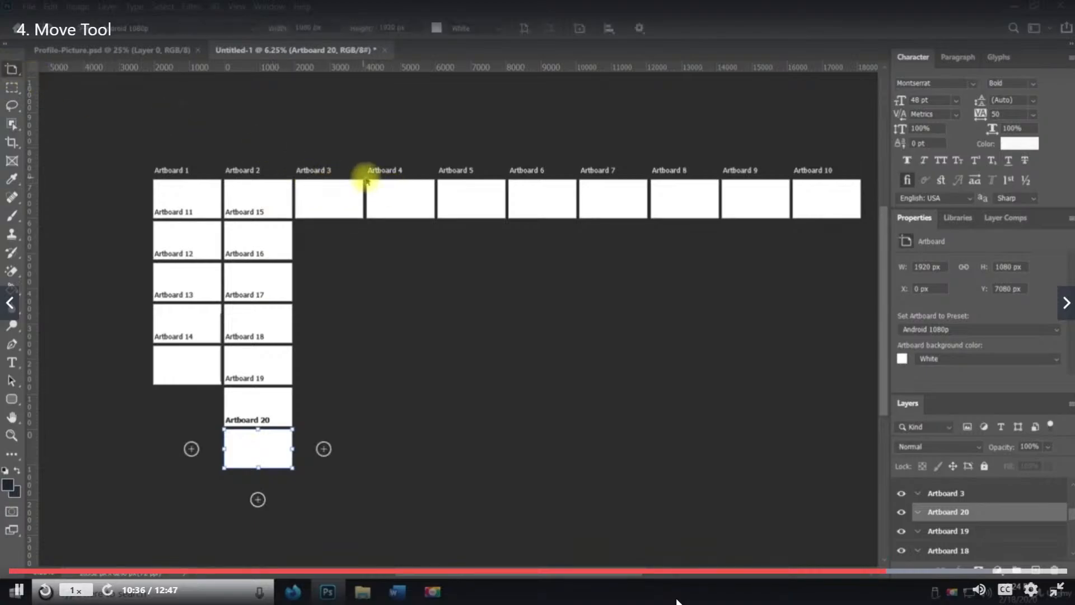
pyautogui.moveTo(373, 186); pyautogui.dragTo(394, 191)
pyautogui.hotkey('ctrl', 'z')
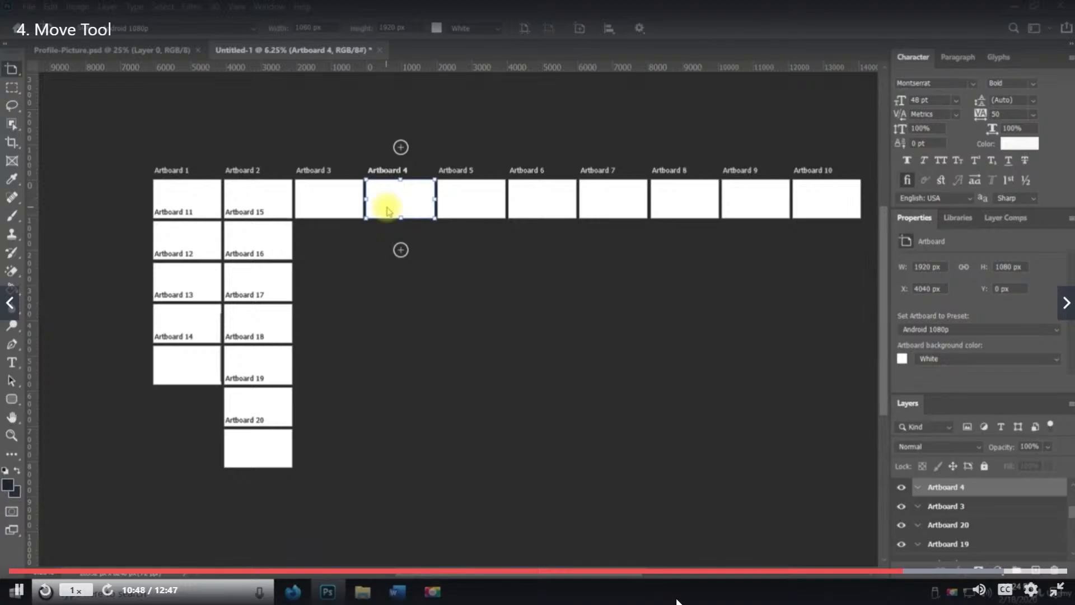
pyautogui.click(405, 251)
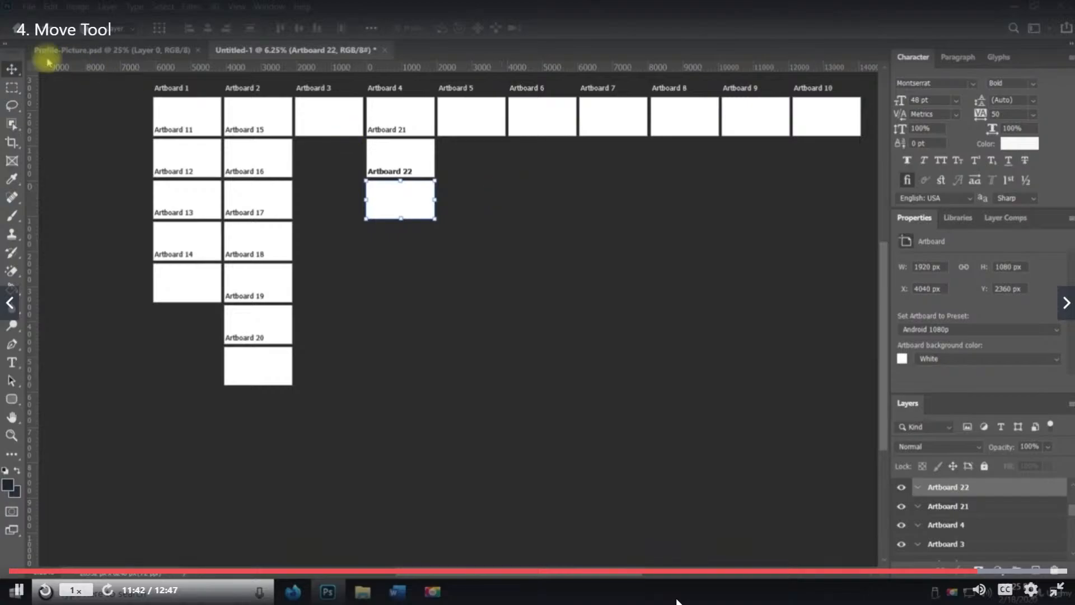
# Close the untitled artboard document without saving changes
pyautogui.click(13, 70)
pyautogui.click(12, 71)
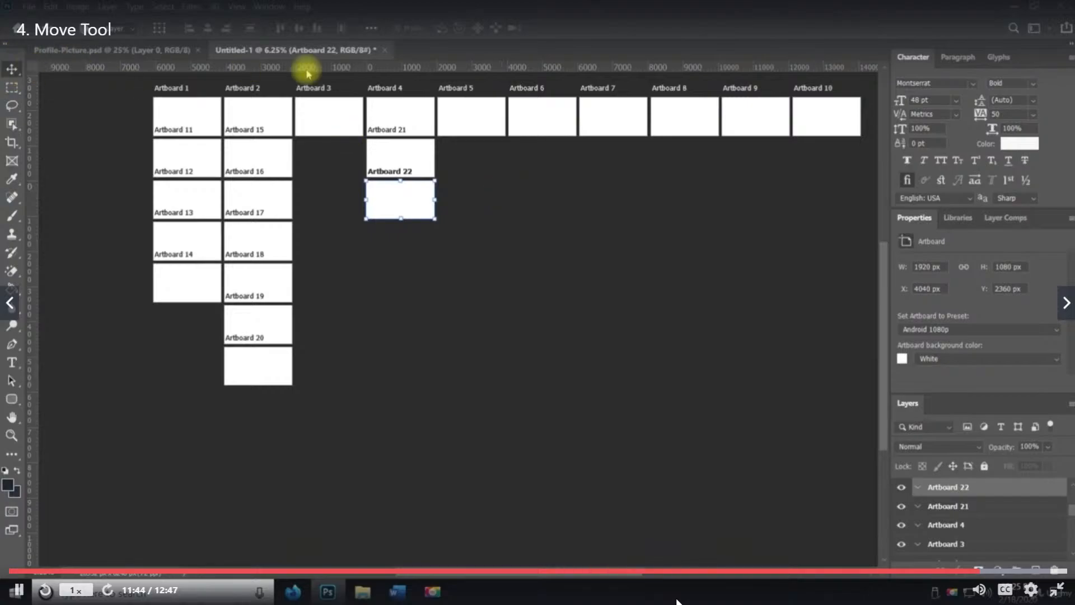
pyautogui.click(383, 52)
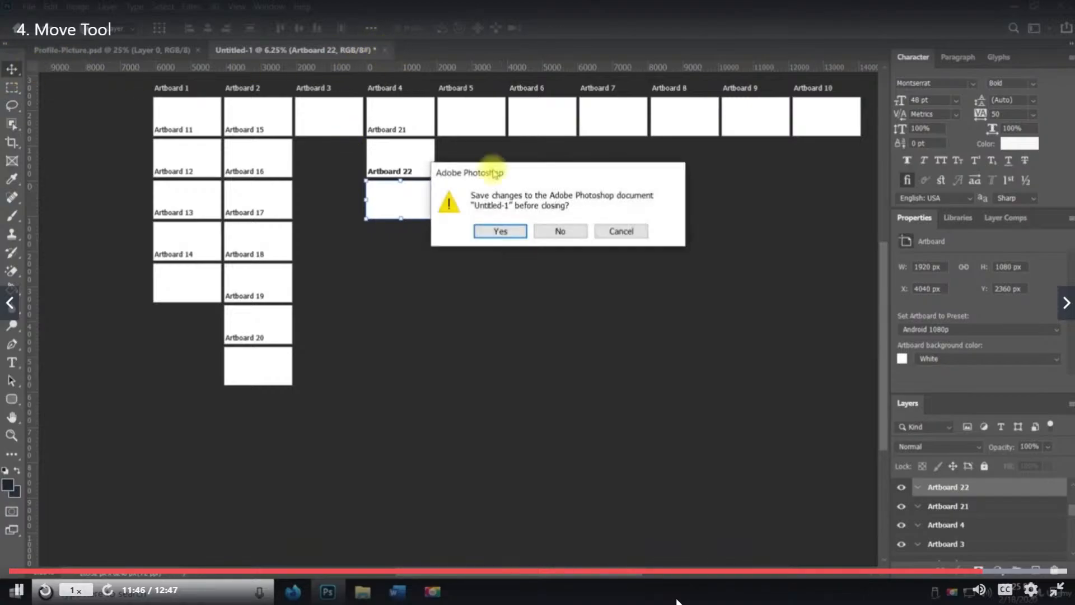
pyautogui.click(561, 231)
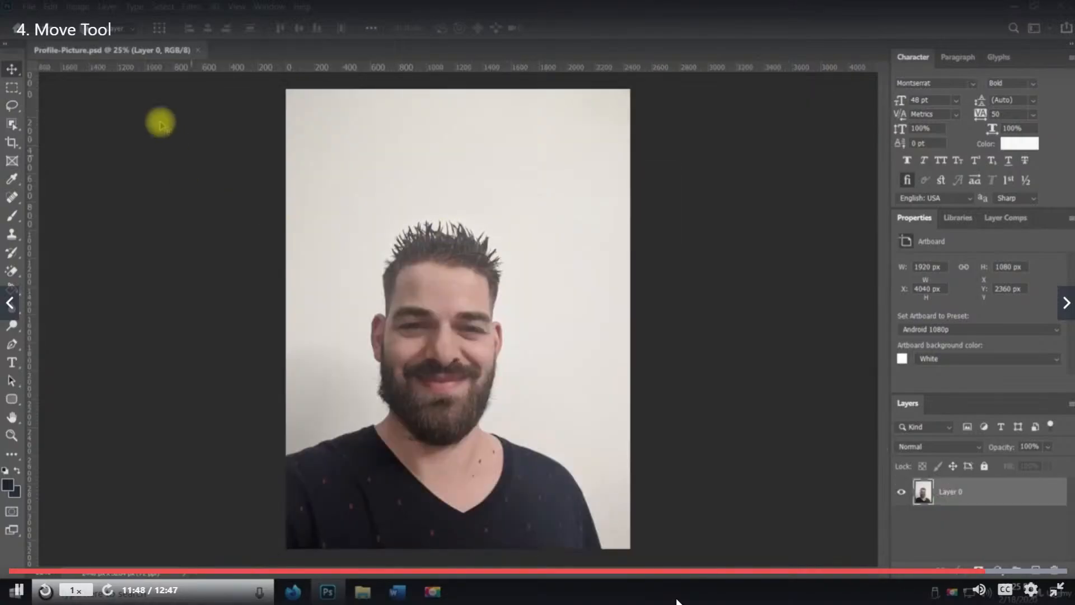
pyautogui.click(475, 272)
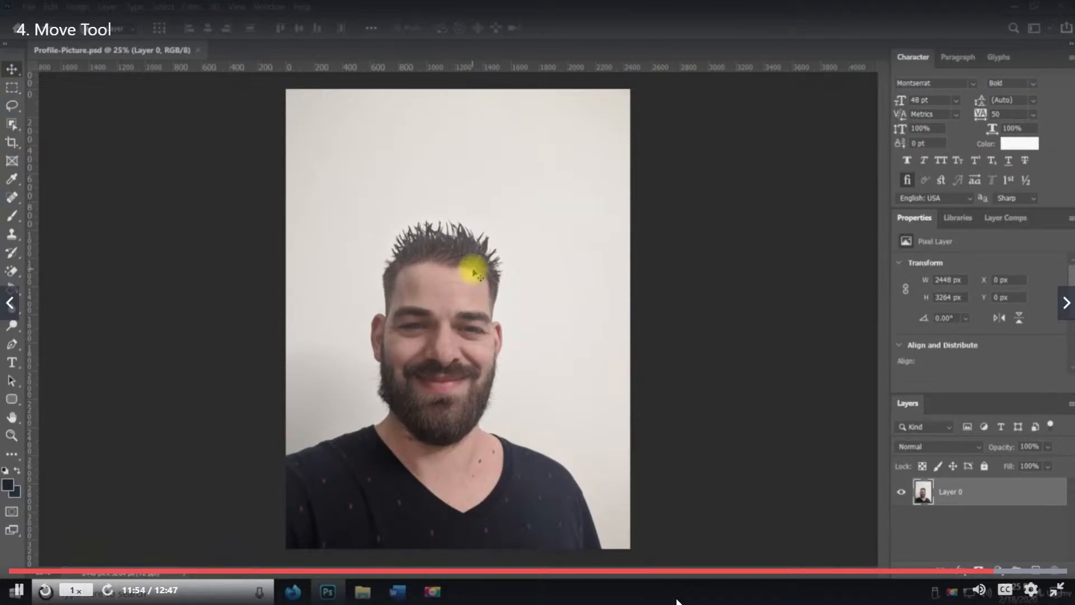
pyautogui.click(11, 88)
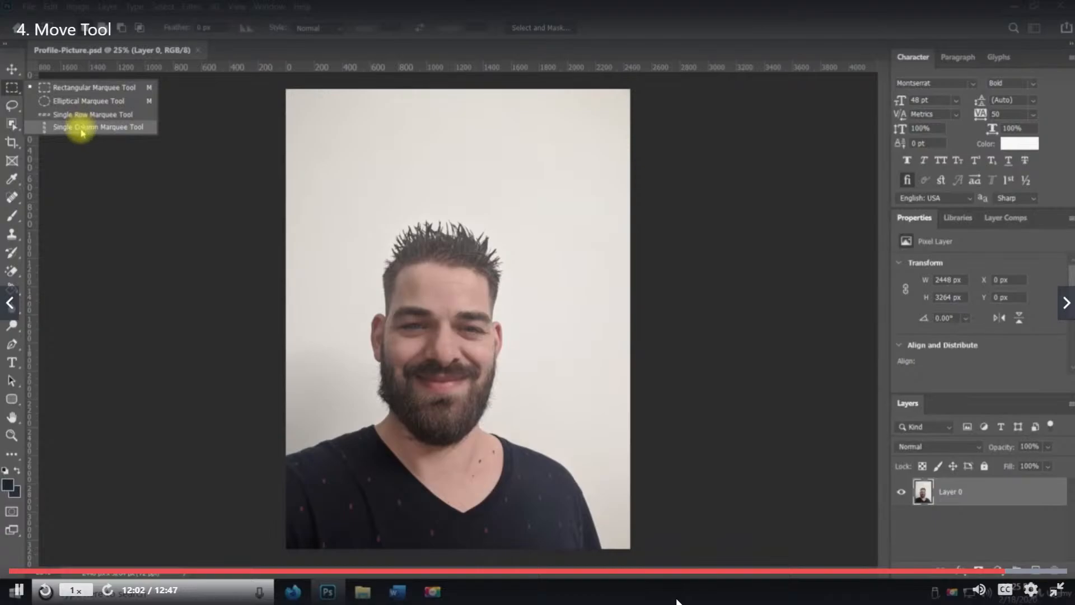
pyautogui.click(88, 151)
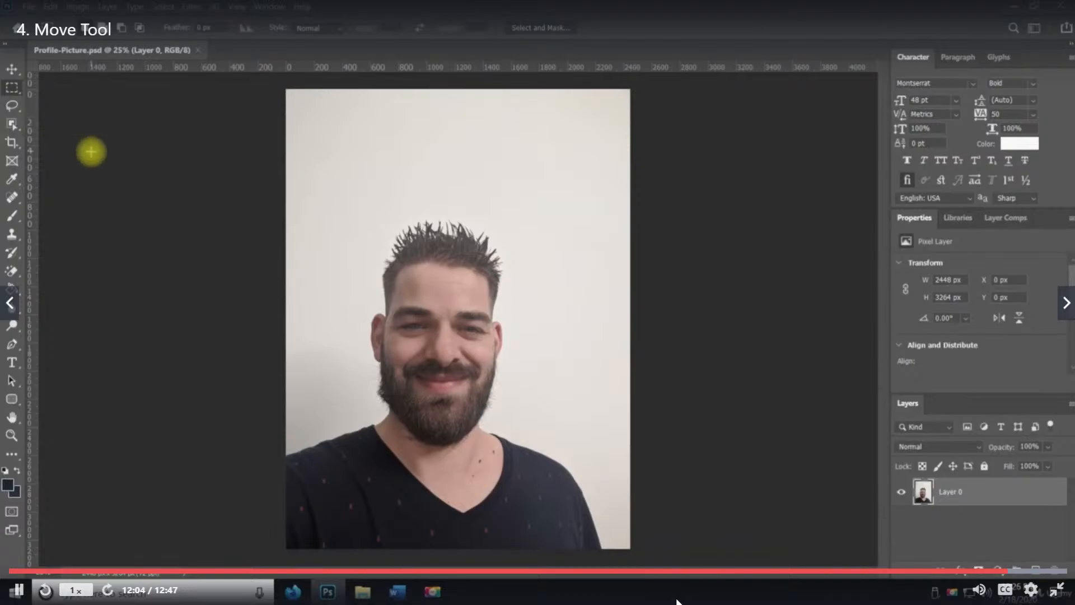
pyautogui.click(12, 69)
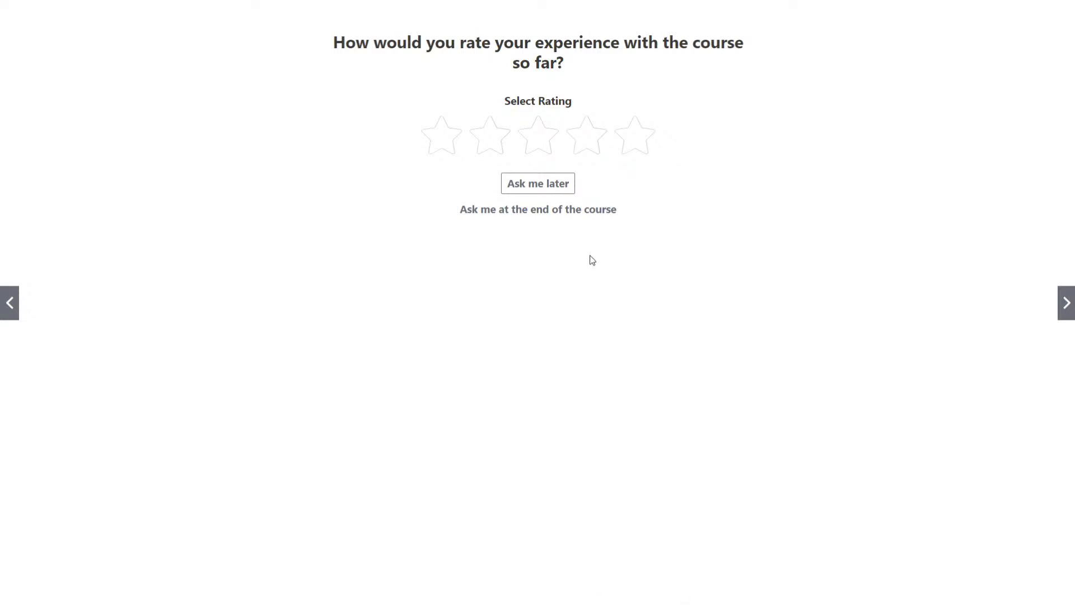
pyautogui.click(558, 184)
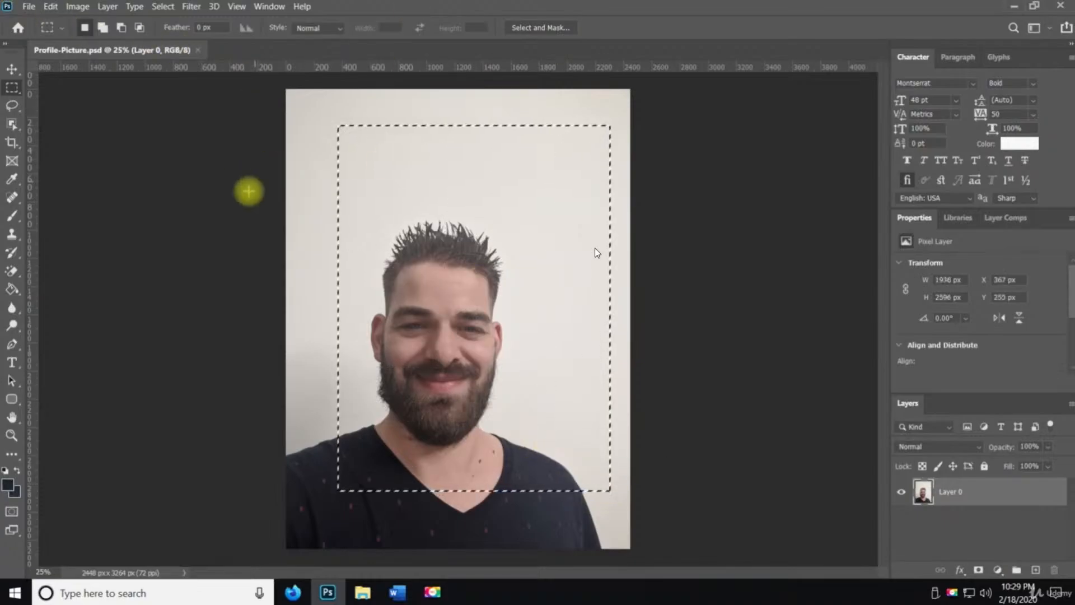
# Deselect, add a new empty layer, and draw a rectangular selection over the face area
pyautogui.hotkey('ctrl', 'd')
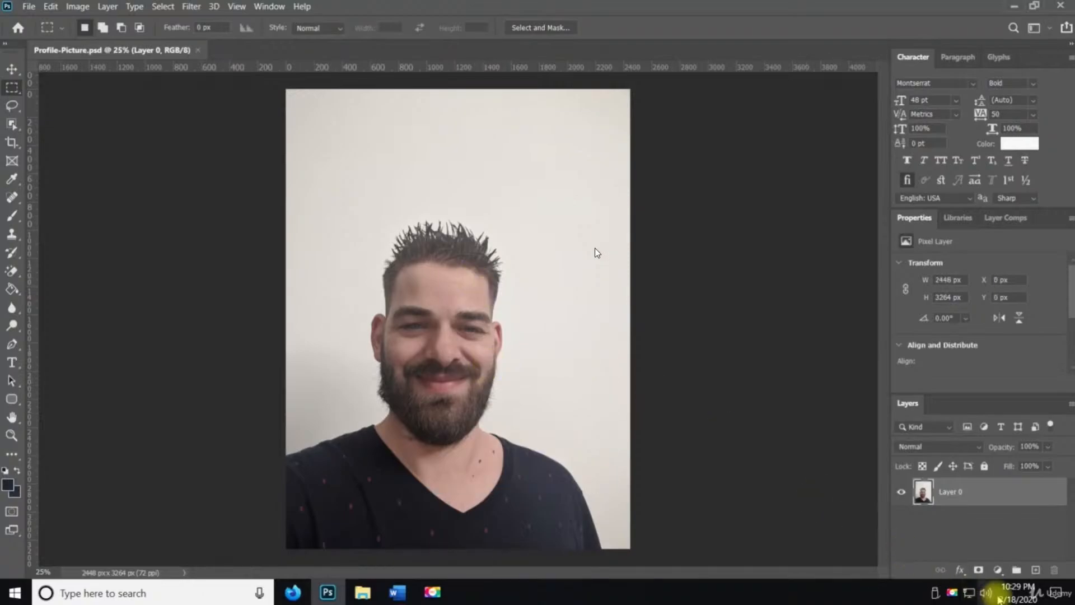
pyautogui.click(1035, 569)
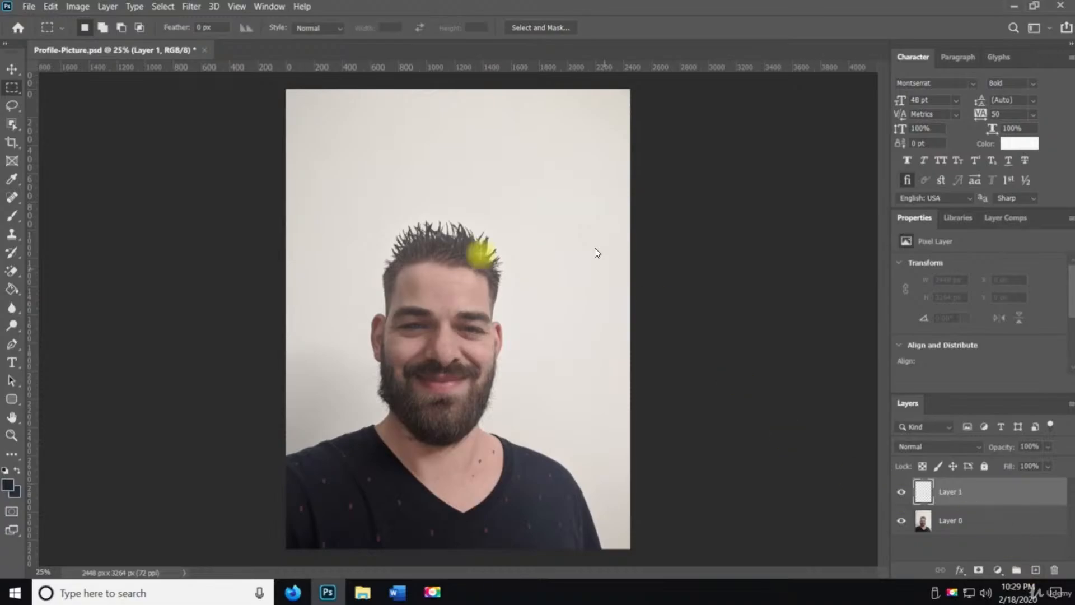
pyautogui.moveTo(318, 171); pyautogui.dragTo(563, 458)
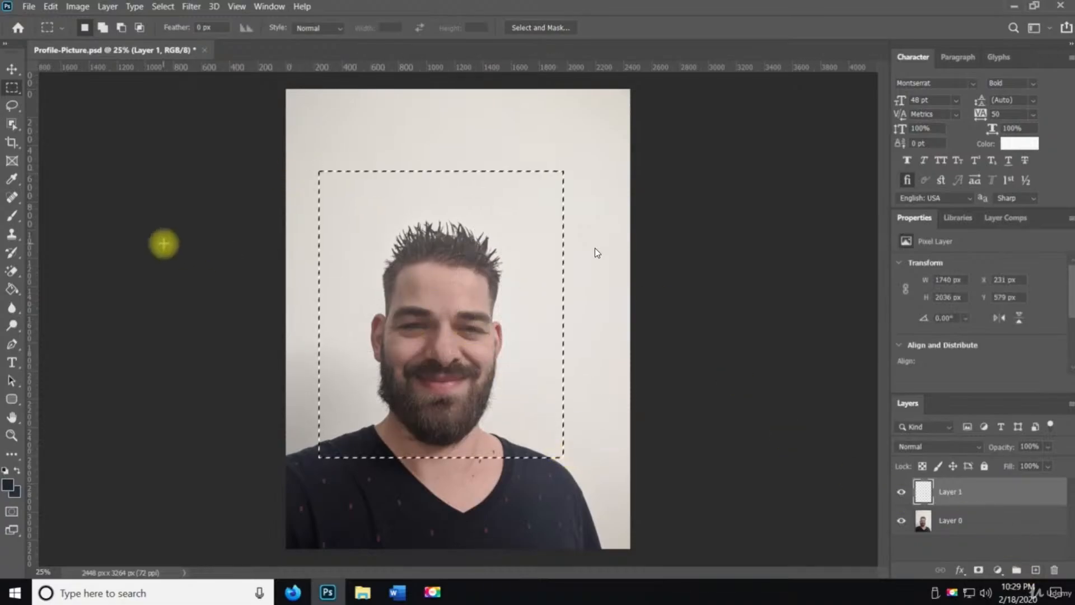
# Fill the selection on the new layer with the dark foreground colour using the Paint Bucket Tool, then deselect
pyautogui.click(12, 289)
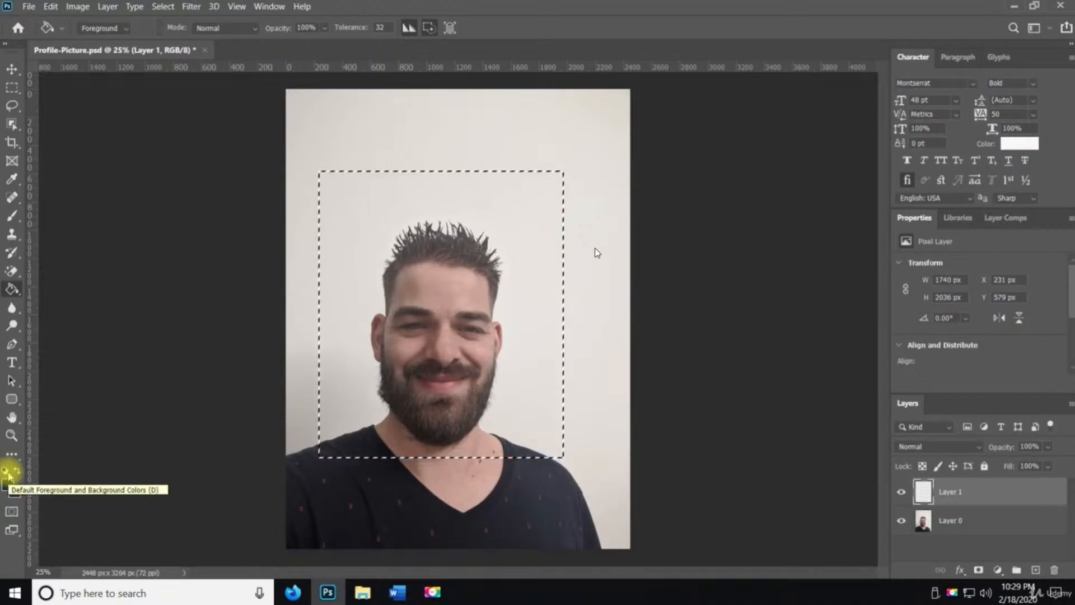
pyautogui.click(543, 345)
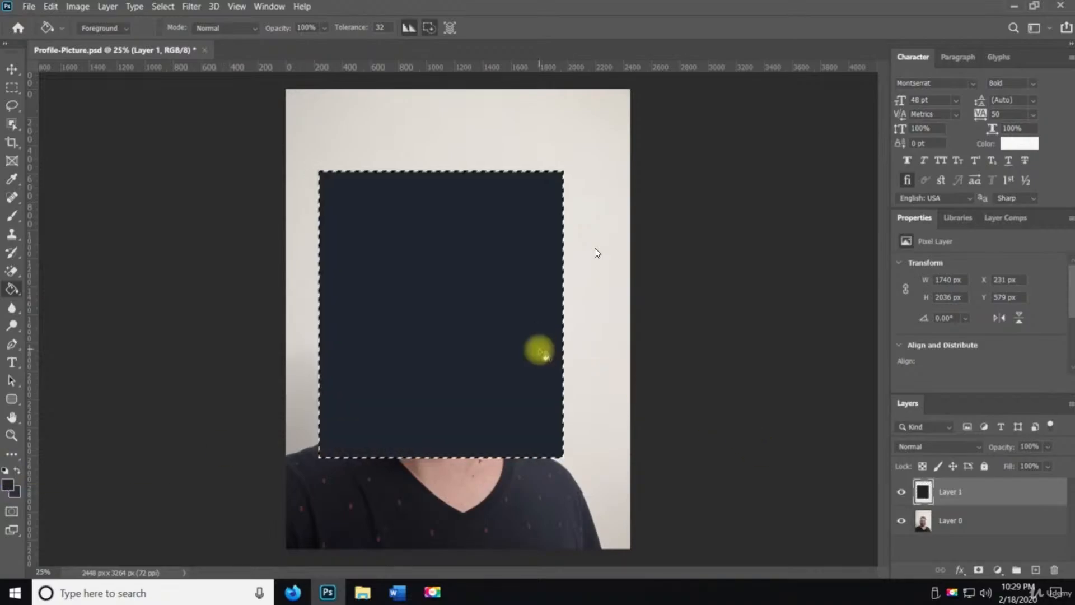
pyautogui.hotkey('ctrl', 'd')
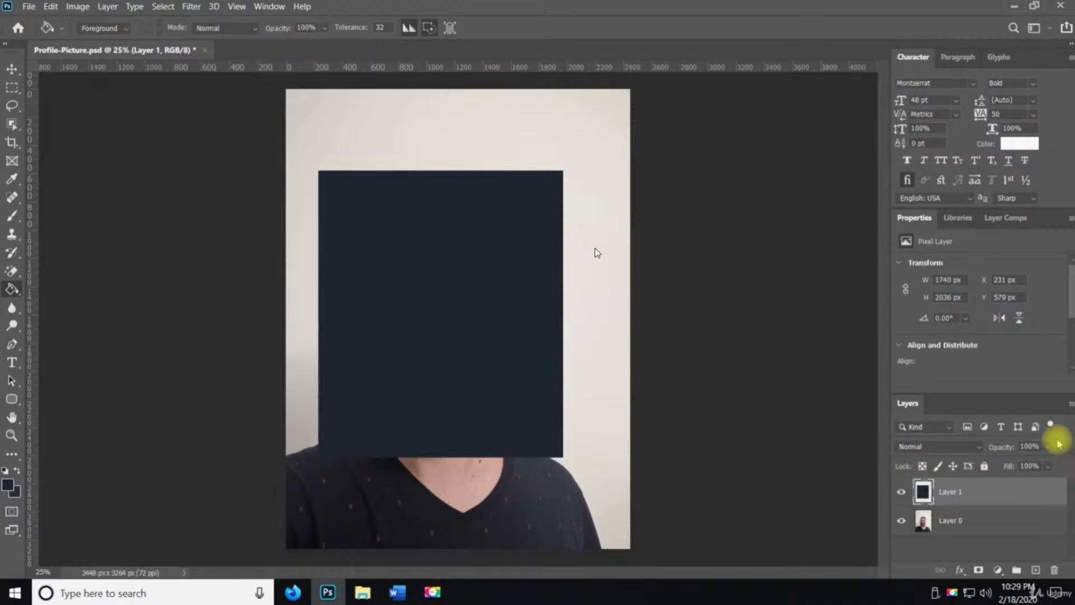
# Lower Layer 1's opacity to 46% and move the dark rectangle to the canvas's top-left corner
pyautogui.click(1041, 463)
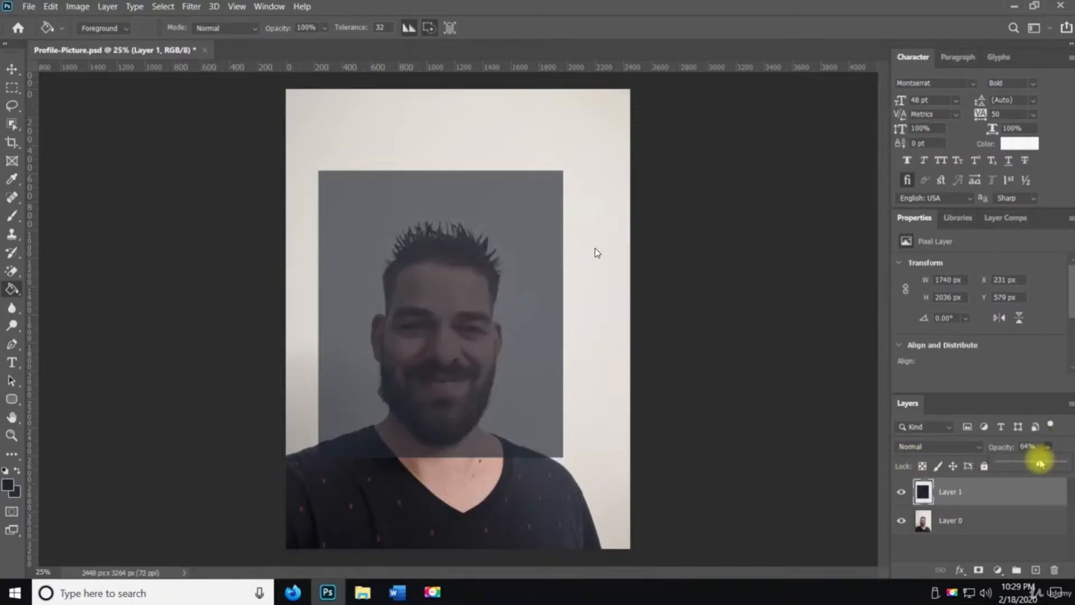
pyautogui.moveTo(1037, 463); pyautogui.dragTo(1032, 466)
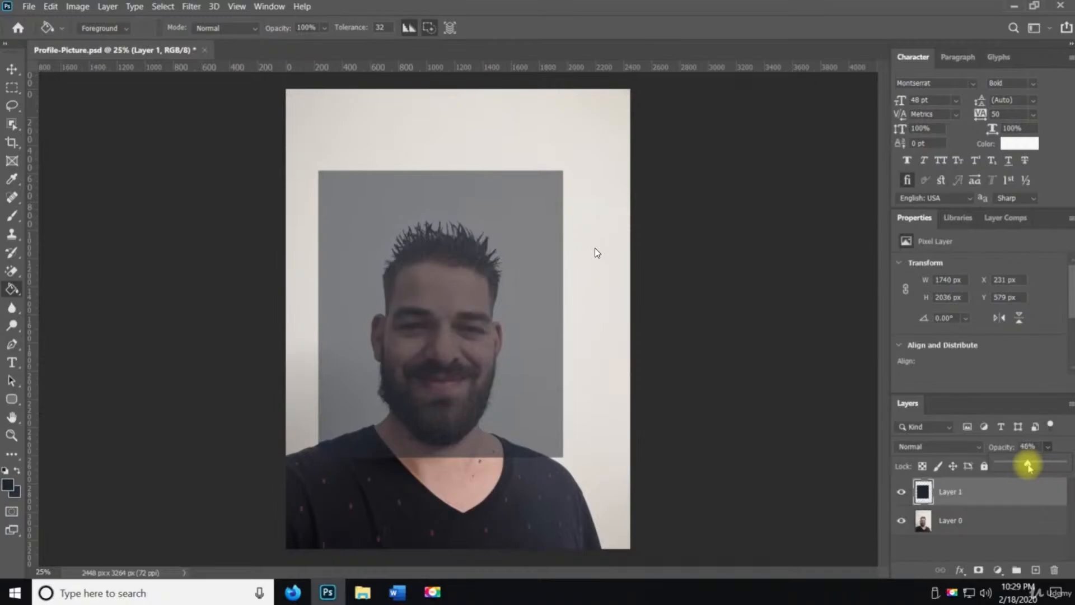
pyautogui.click(11, 68)
pyautogui.moveTo(534, 360); pyautogui.dragTo(461, 271)
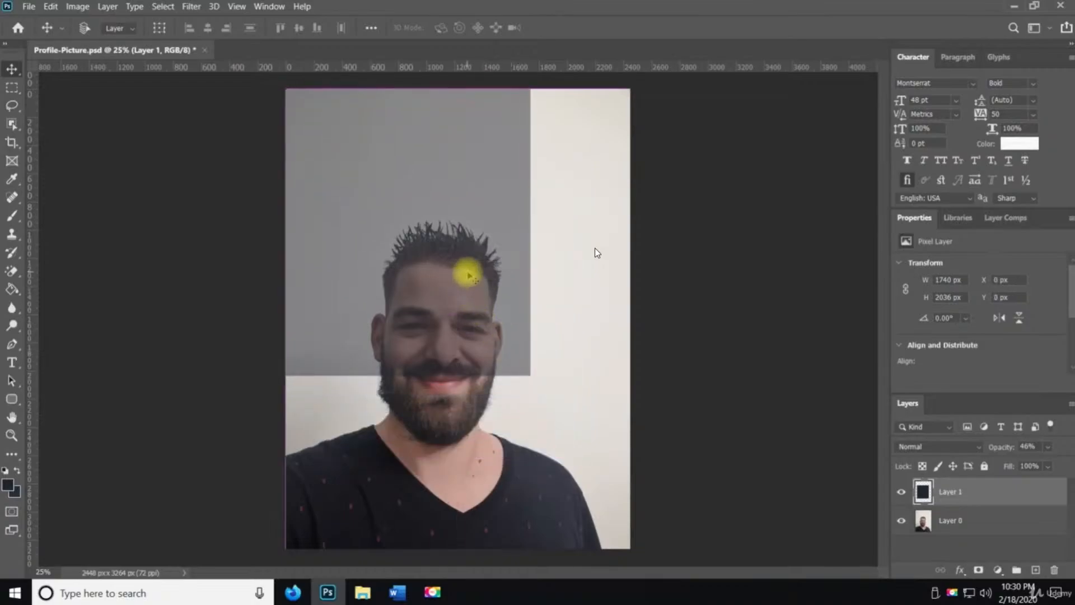
# Free-transform Layer 1 to cover the whole canvas and lower its opacity to 8%
pyautogui.hotkey('ctrl', 't')
pyautogui.moveTo(522, 377); pyautogui.dragTo(619, 554)
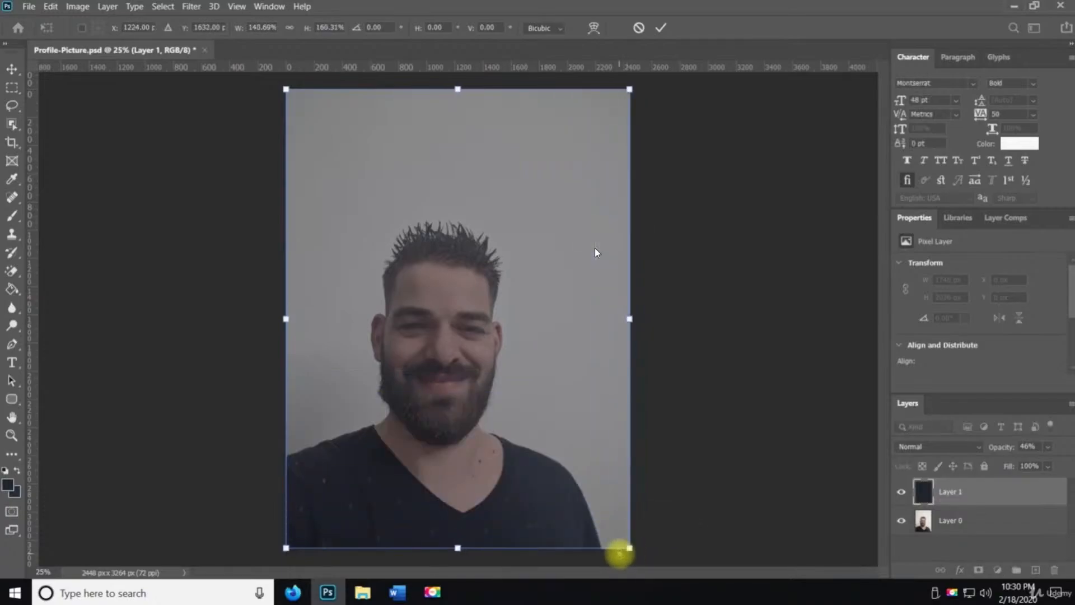
pyautogui.press('Return')
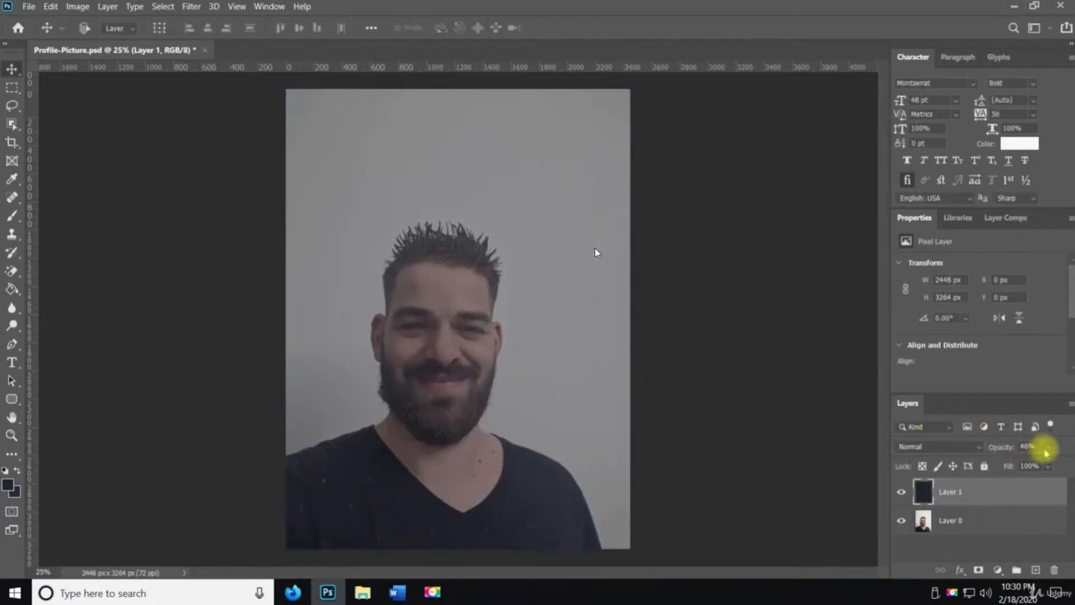
pyautogui.moveTo(1022, 463); pyautogui.dragTo(1010, 465)
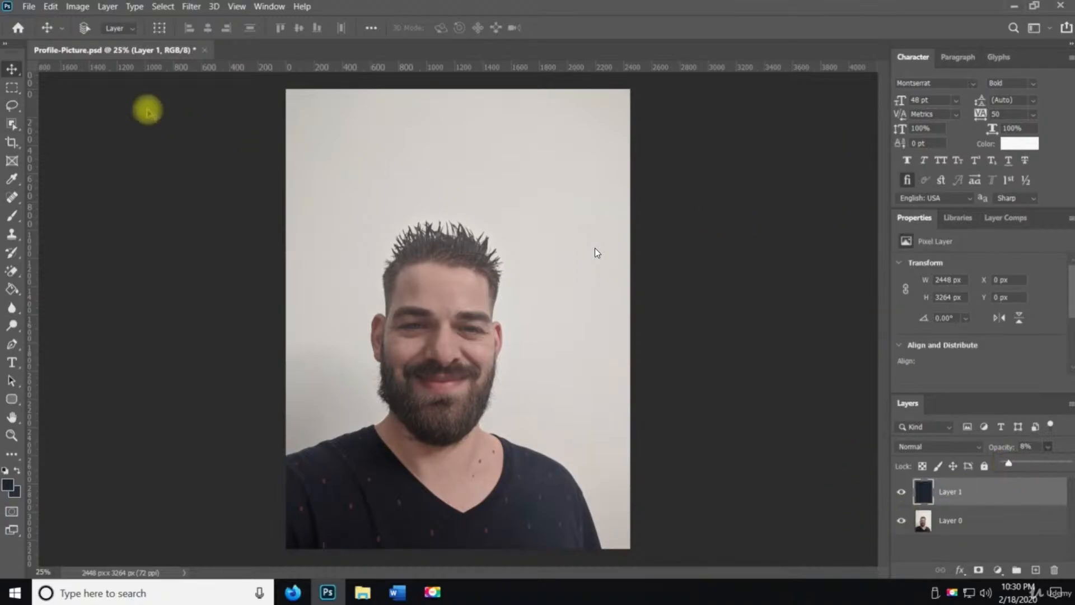
# Save the document and add another new empty layer
pyautogui.click(30, 8)
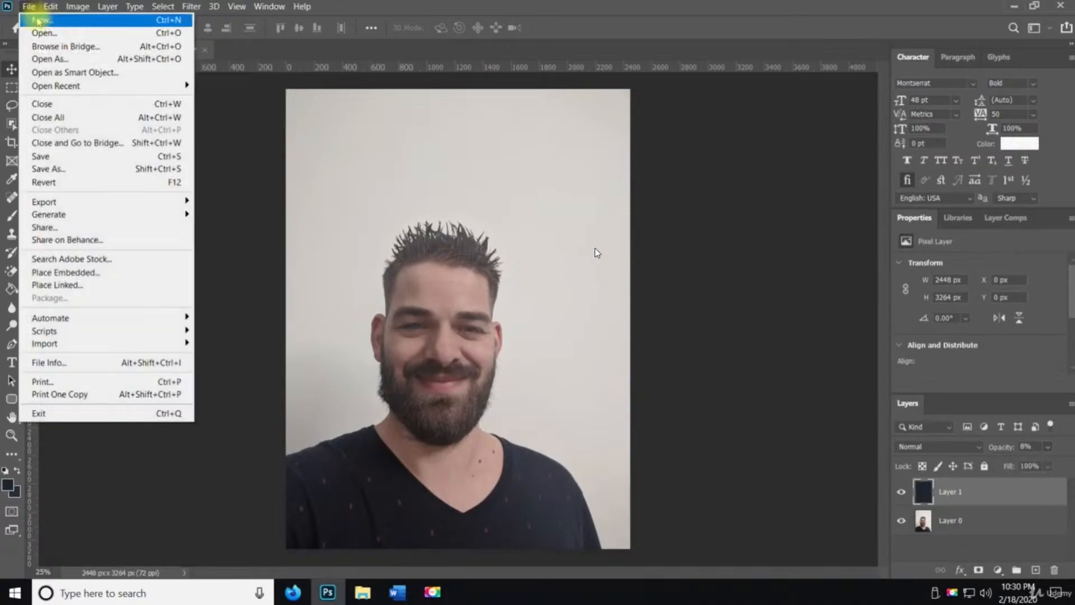
pyautogui.click(74, 156)
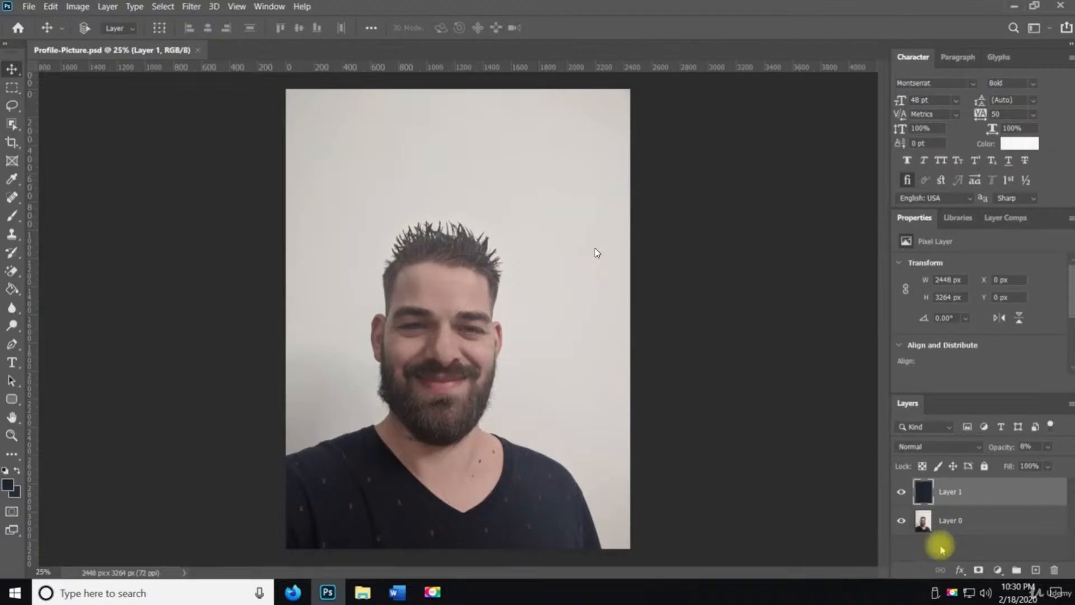
pyautogui.click(1036, 570)
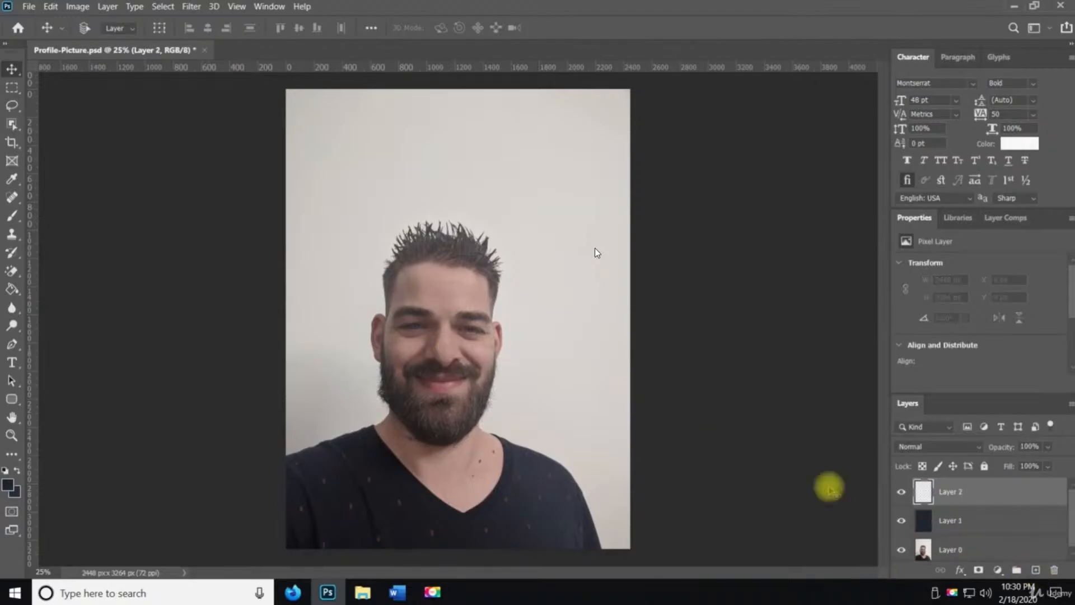
# Draw a small rectangular selection around one red arrow mark on the shirt
pyautogui.press('z')
pyautogui.click(480, 468)
pyautogui.click(481, 471)
pyautogui.click(483, 479)
pyautogui.click(485, 488)
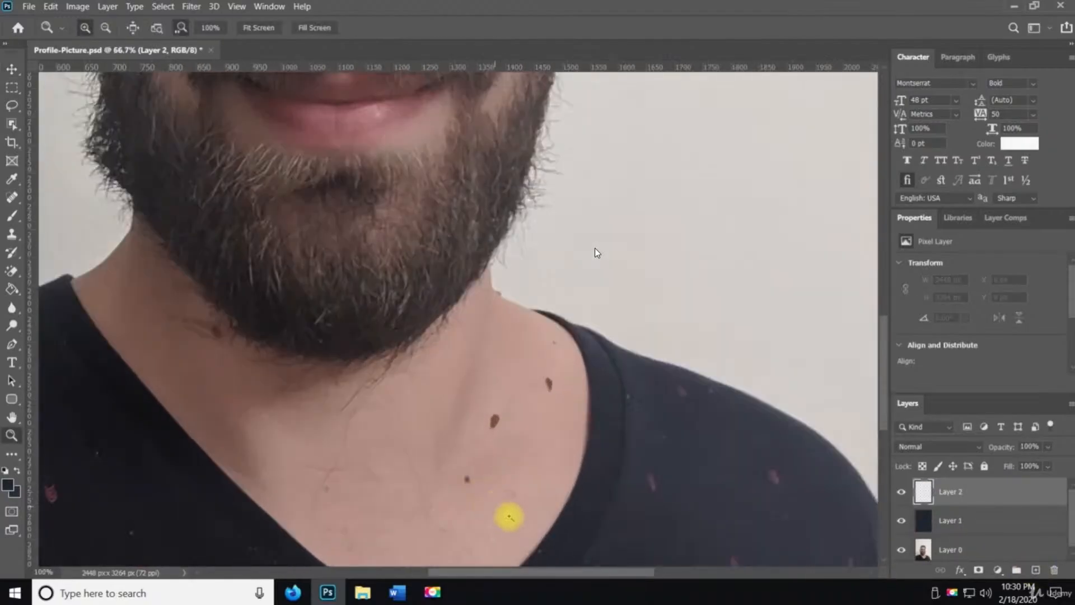
pyautogui.press('space')
pyautogui.moveTo(359, 249); pyautogui.dragTo(521, 409)
pyautogui.moveTo(417, 114); pyautogui.dragTo(352, 377)
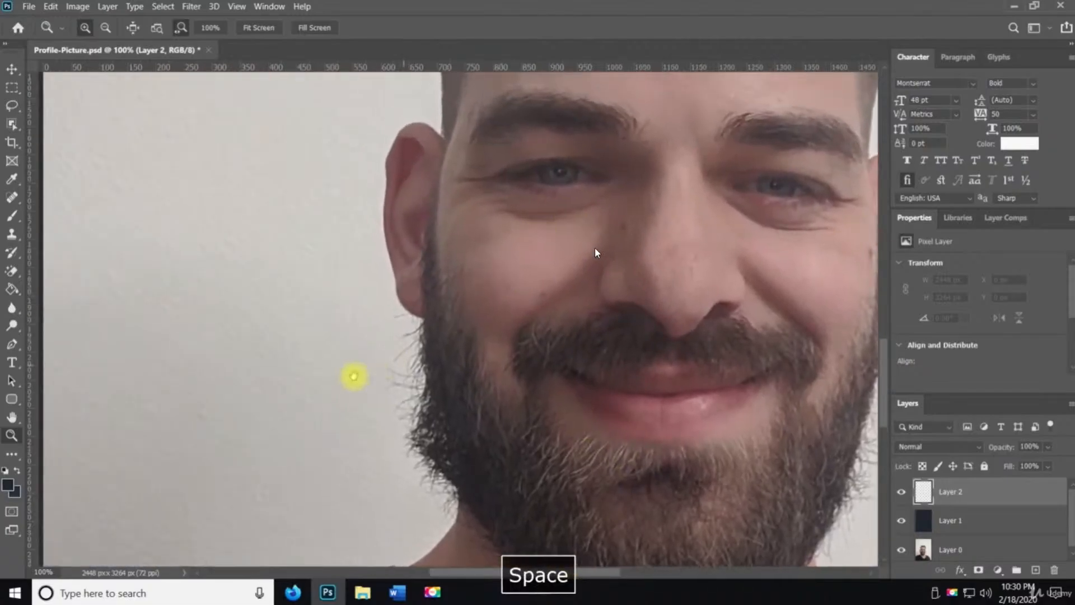
pyautogui.moveTo(460, 286)
pyautogui.mouseDown()
pyautogui.moveTo(557, 322)
pyautogui.moveTo(554, 376)
pyautogui.moveTo(560, 146)
pyautogui.mouseUp()
pyautogui.moveTo(592, 599); pyautogui.dragTo(609, 184)
pyautogui.moveTo(606, 474); pyautogui.dragTo(598, 224)
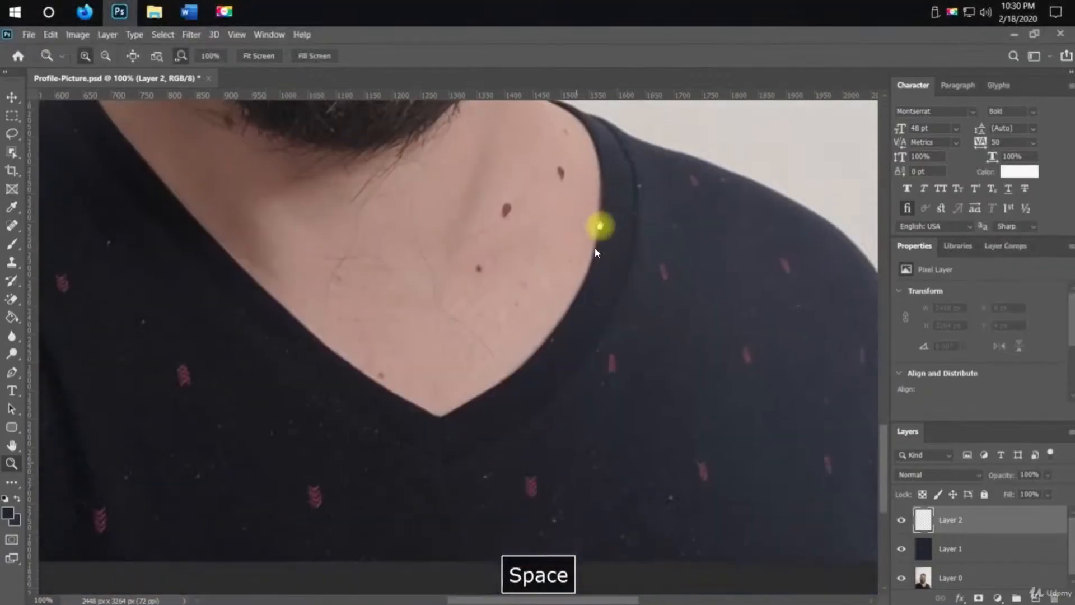
pyautogui.moveTo(213, 310)
pyautogui.mouseDown()
pyautogui.moveTo(472, 332)
pyautogui.moveTo(500, 308)
pyautogui.mouseUp()
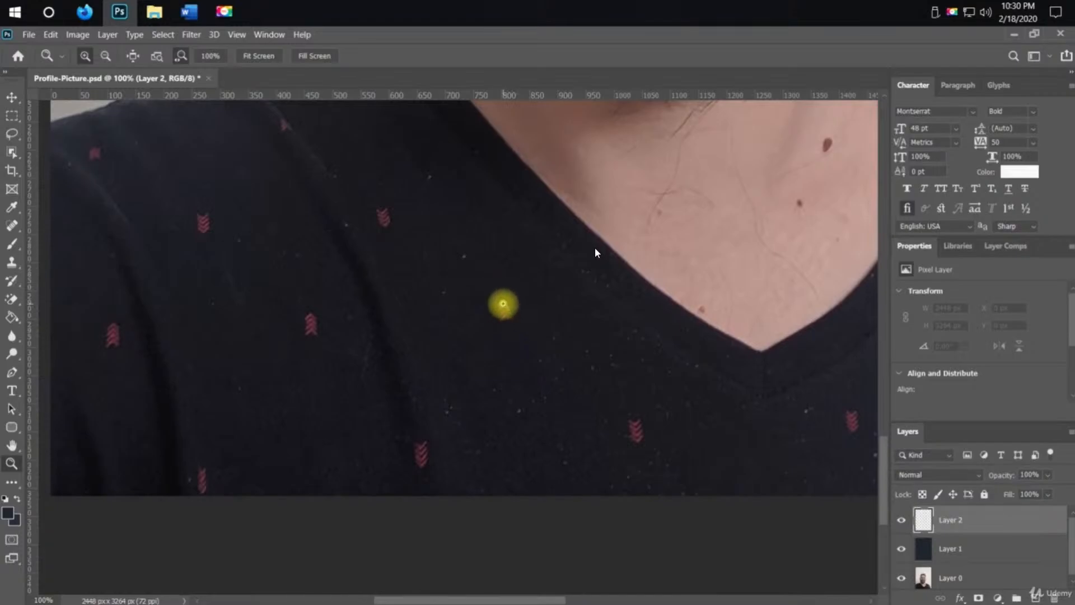
pyautogui.press('m')
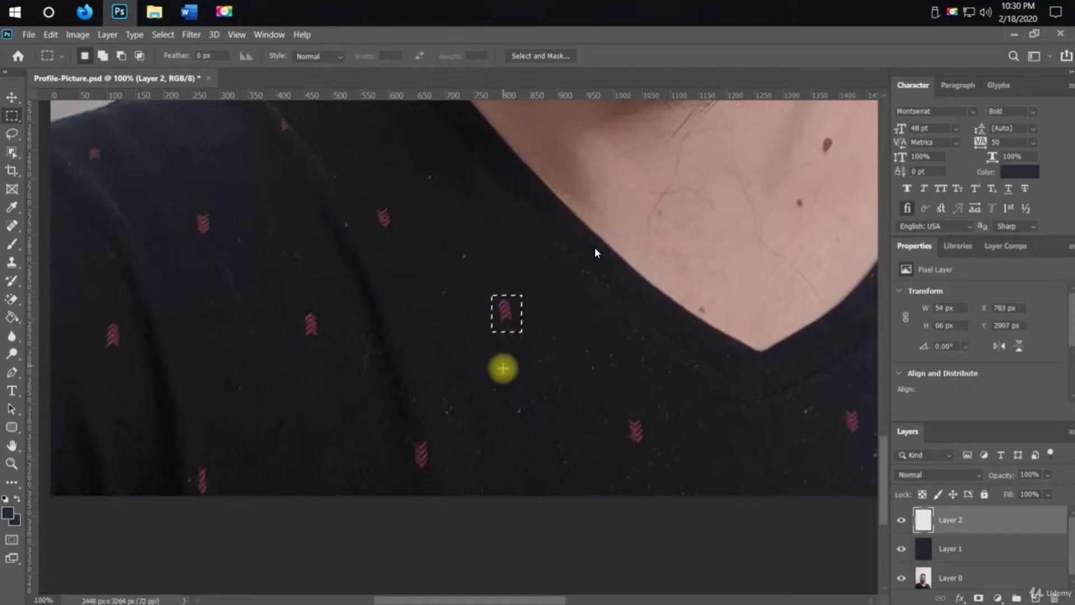
# Paint over the selected red arrow mark with the brush in the dark foreground colour and deselect
pyautogui.press('i')
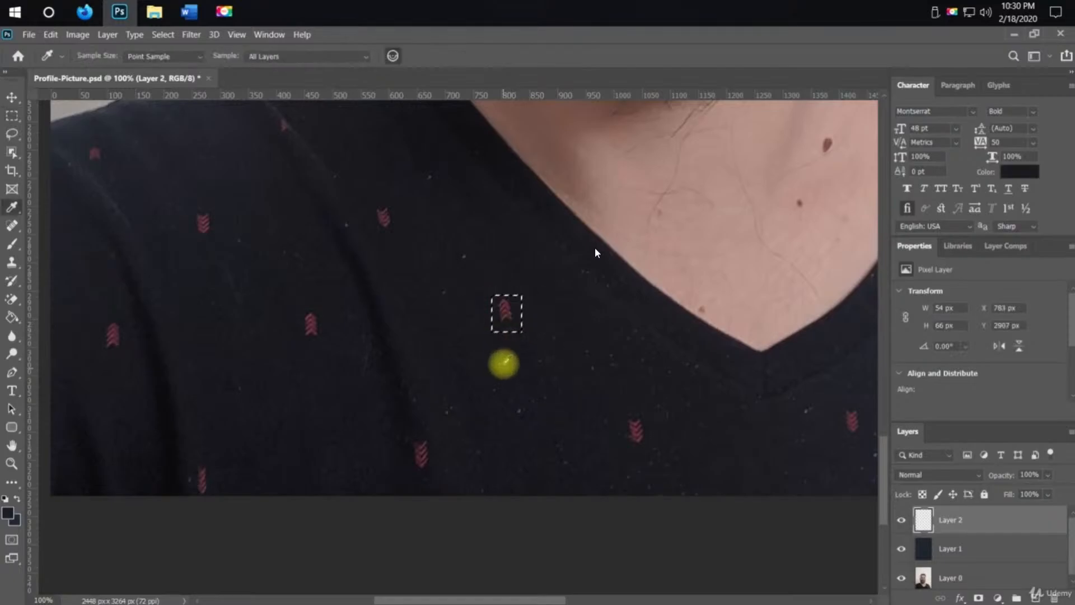
pyautogui.press('b')
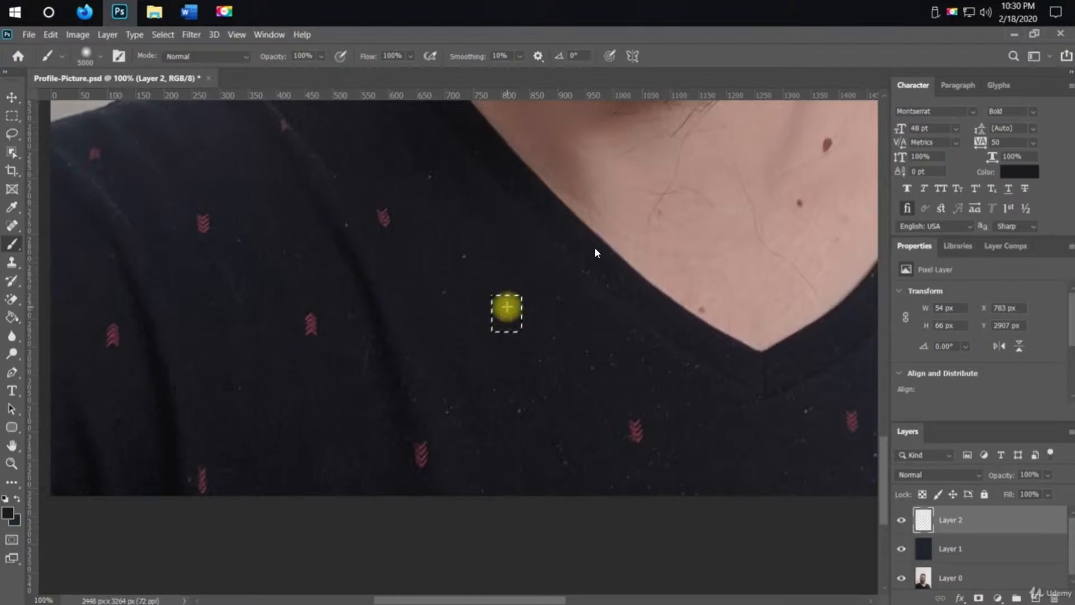
pyautogui.hotkey('ctrl', 'd')
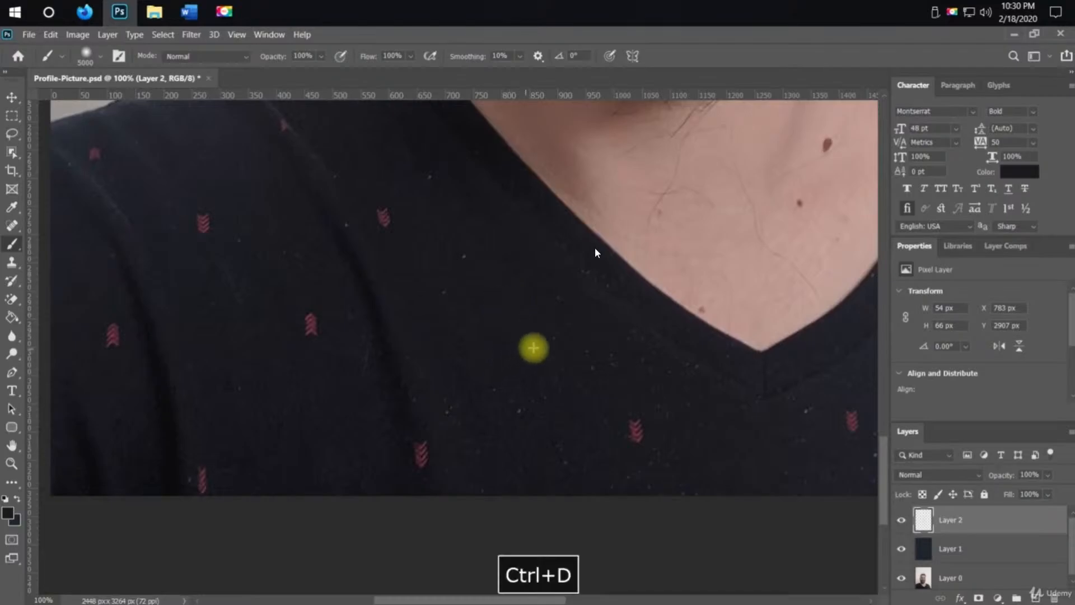
# Try painting out the next arrow mark with a single brush dab and undo it
pyautogui.press('z')
pyautogui.keyDown('alt'); pyautogui.click(604, 382); pyautogui.keyUp('alt')
pyautogui.keyDown('alt'); pyautogui.click(604, 383); pyautogui.keyUp('alt')
pyautogui.keyDown('alt'); pyautogui.click(604, 382); pyautogui.keyUp('alt')
pyautogui.press('space')
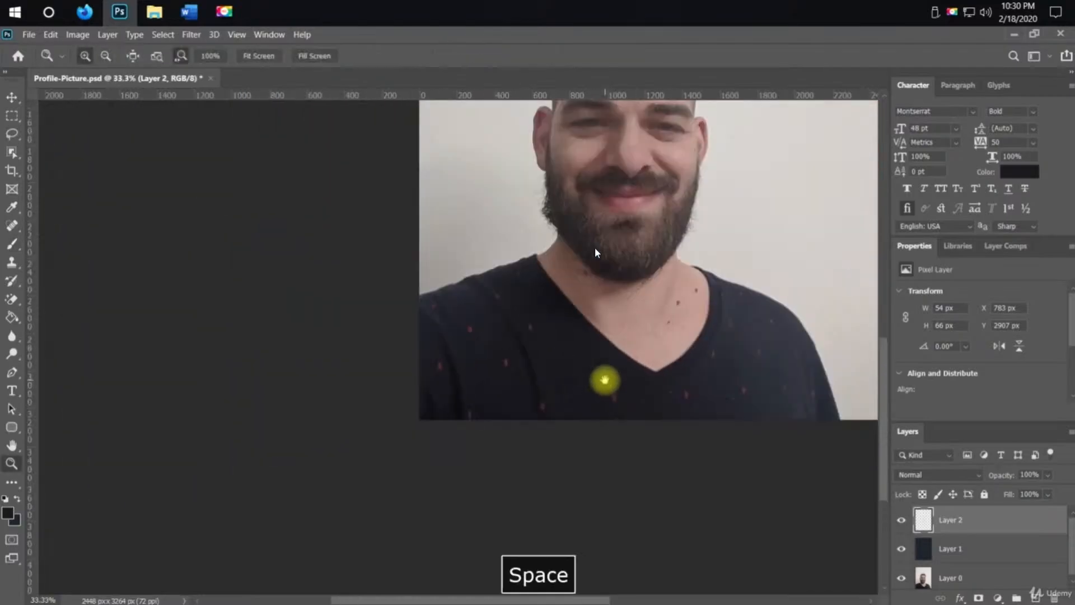
pyautogui.moveTo(604, 380); pyautogui.dragTo(552, 440)
pyautogui.press('b')
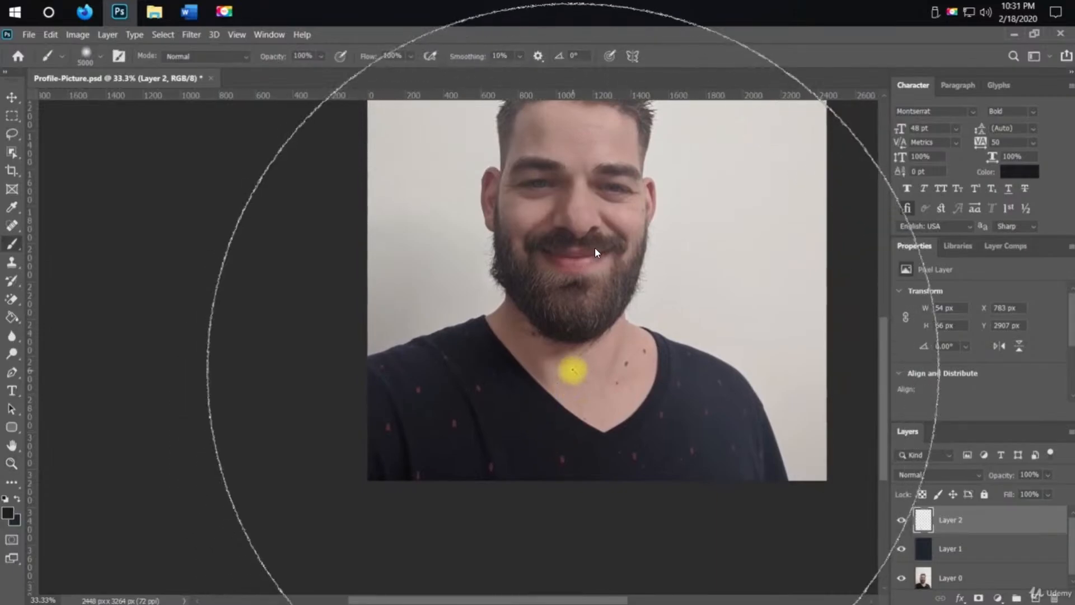
pyautogui.press('z')
pyautogui.keyDown('alt'); pyautogui.click(575, 366); pyautogui.keyUp('alt')
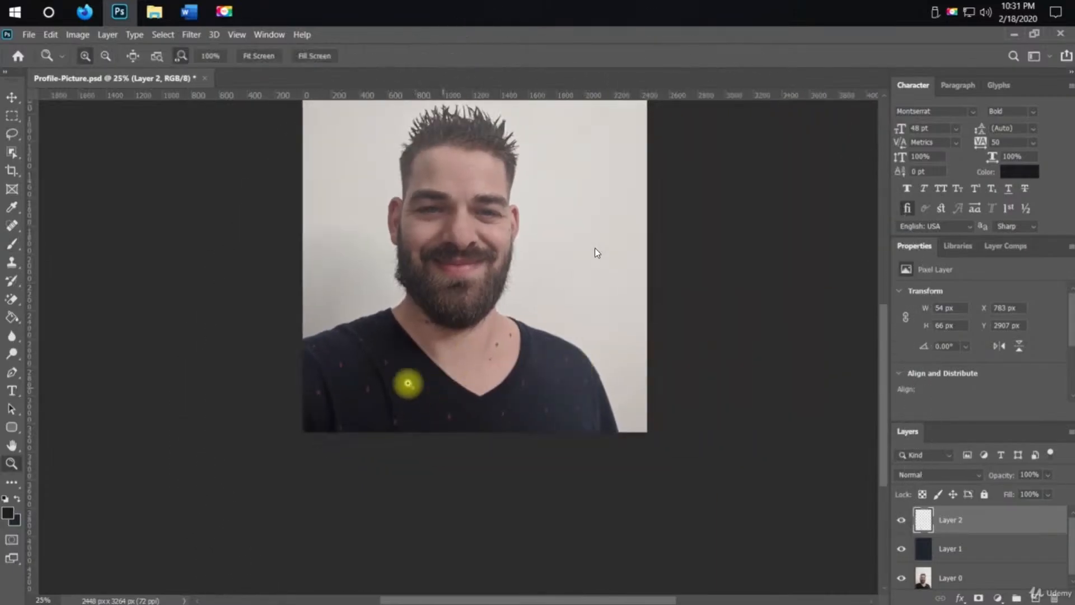
pyautogui.moveTo(446, 411)
pyautogui.mouseDown()
pyautogui.moveTo(452, 429)
pyautogui.moveTo(440, 404)
pyautogui.mouseUp()
pyautogui.press('b')
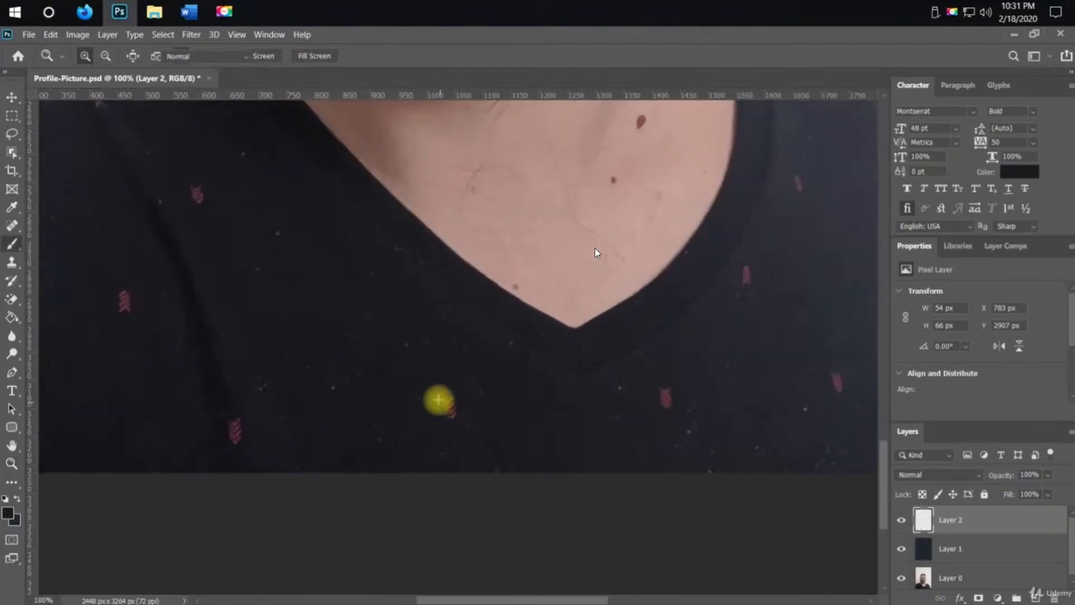
pyautogui.click(470, 420)
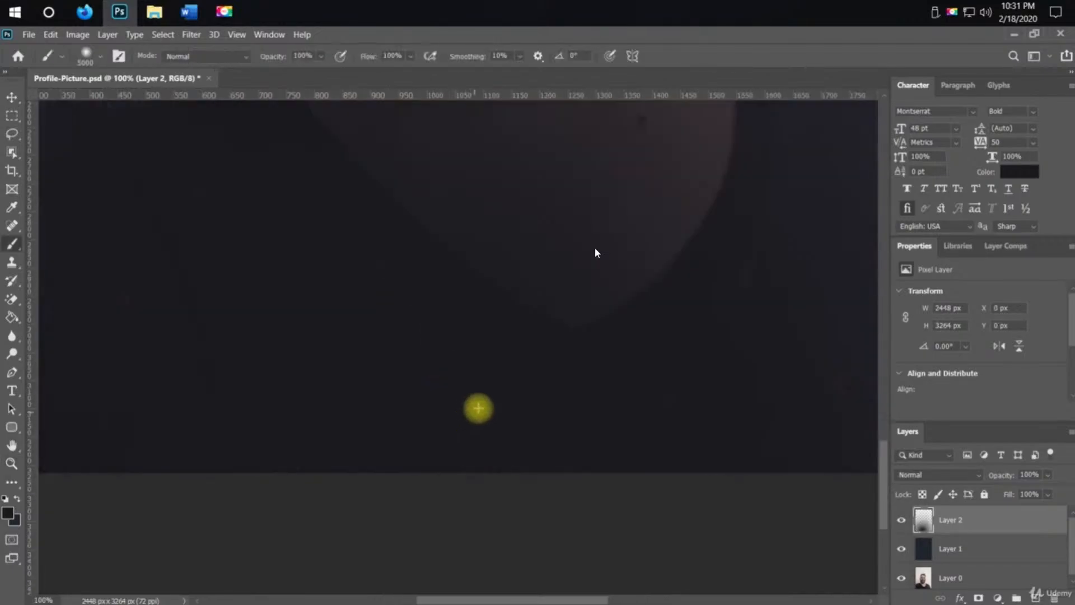
pyautogui.hotkey('ctrl', 'z')
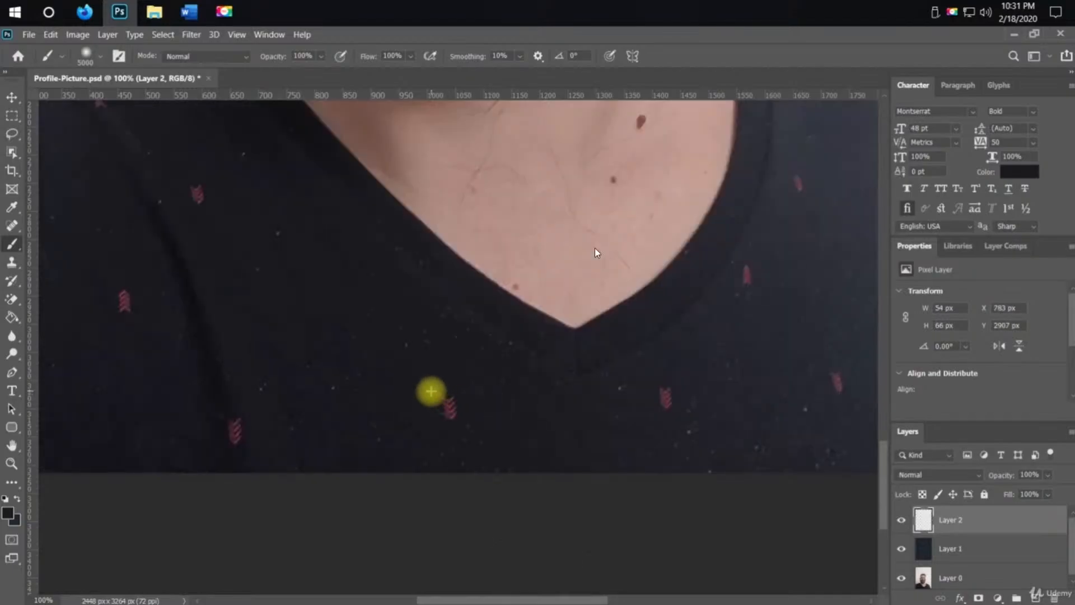
# Select the arrow mark below the neckline's left side, paint it out and deselect
pyautogui.press('m')
pyautogui.moveTo(431, 383); pyautogui.dragTo(470, 424)
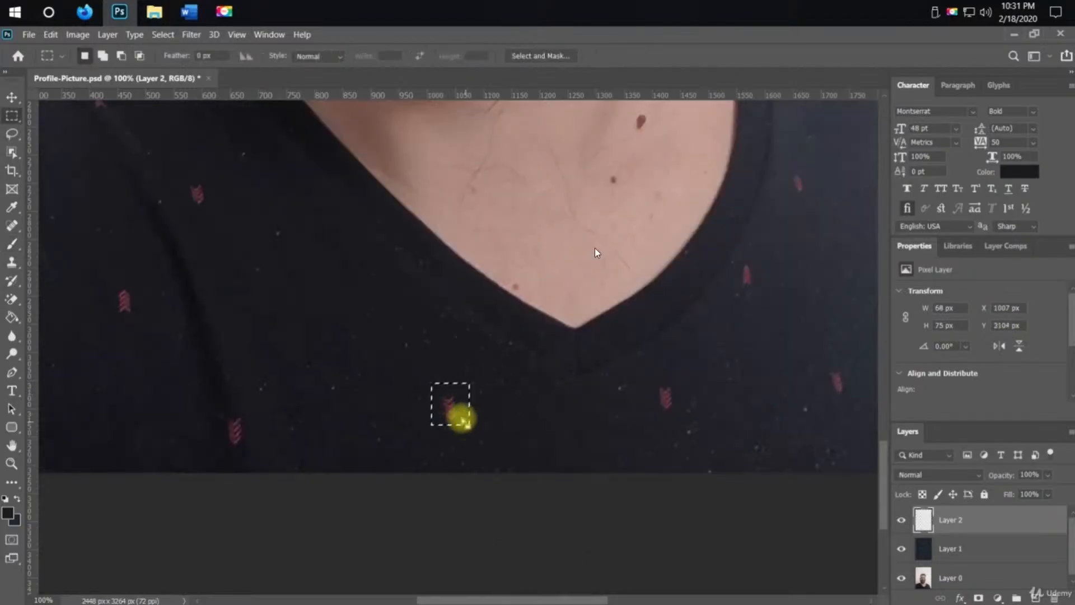
pyautogui.press('b')
pyautogui.hotkey('ctrl', 'd')
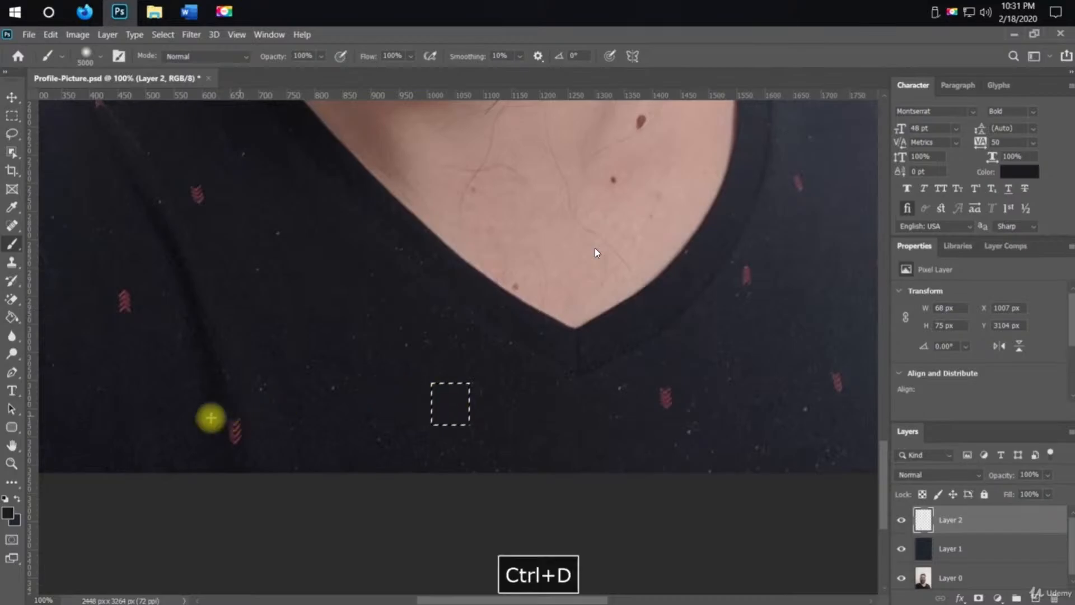
# Select the arrow mark near the shirt's lower left, paint it out and deselect
pyautogui.press('m')
pyautogui.moveTo(212, 407); pyautogui.dragTo(251, 453)
pyautogui.press('b')
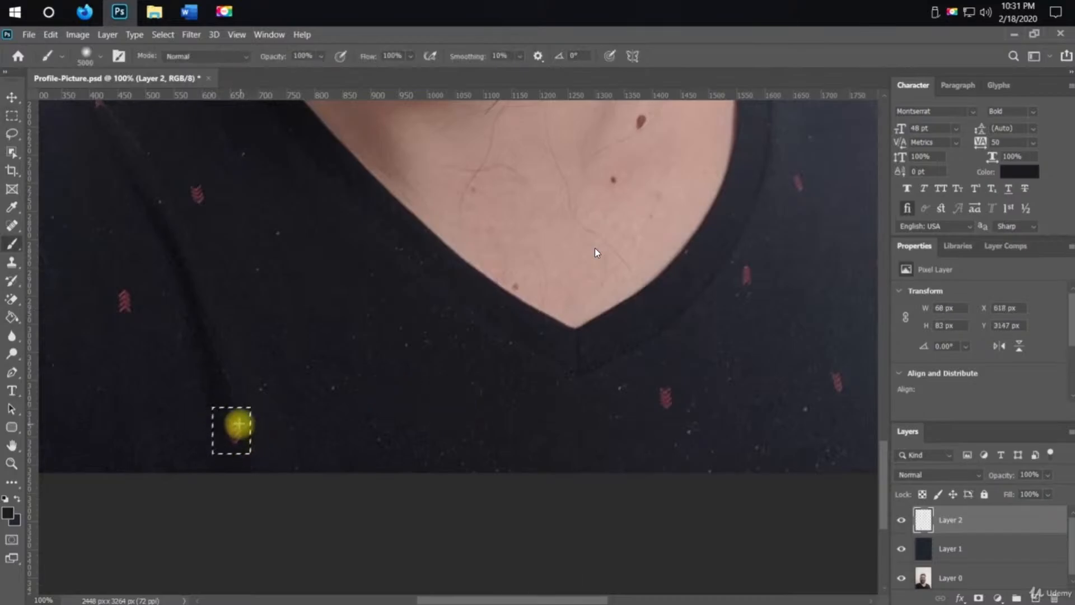
pyautogui.hotkey('ctrl', 'd')
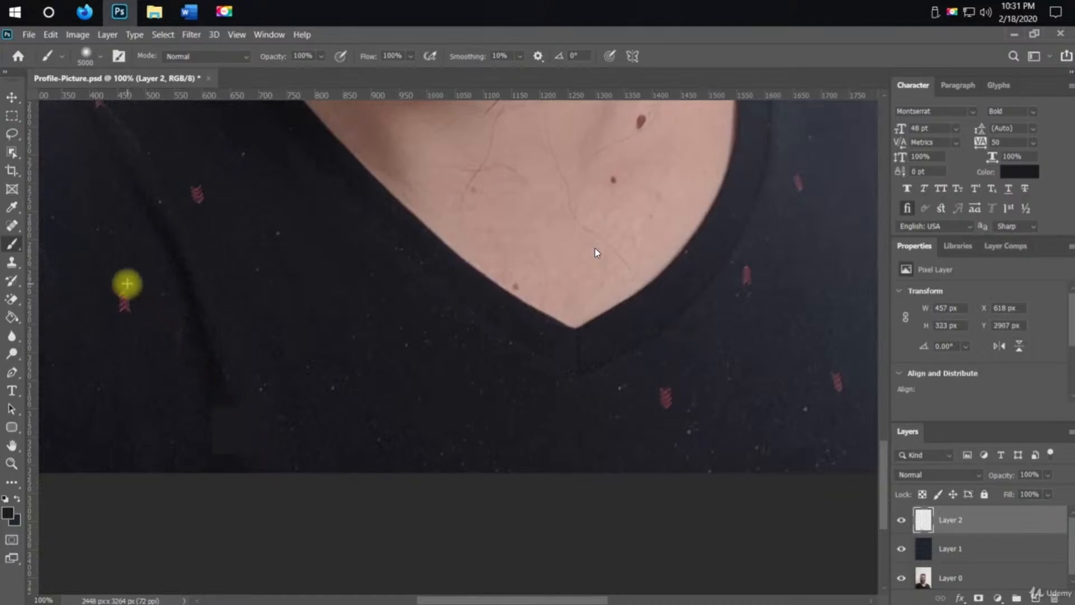
# Select the arrow mark on the shirt's left side with a 40 × 49 px selection, paint over it and deselect
pyautogui.press('m')
pyautogui.moveTo(103, 278); pyautogui.dragTo(179, 354)
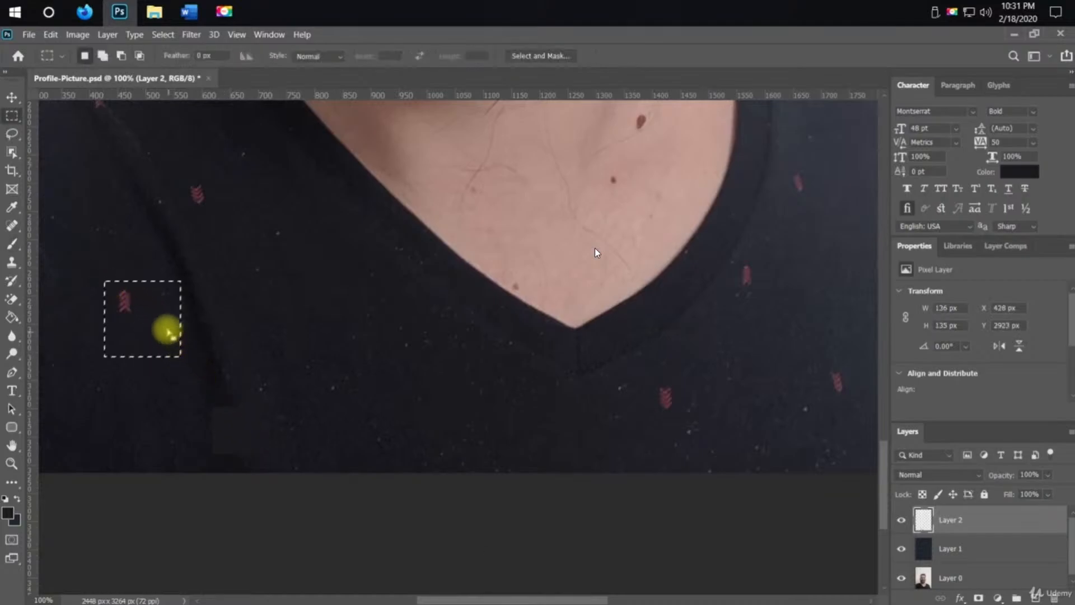
pyautogui.moveTo(157, 316)
pyautogui.mouseDown()
pyautogui.moveTo(132, 300)
pyautogui.moveTo(135, 311)
pyautogui.mouseUp()
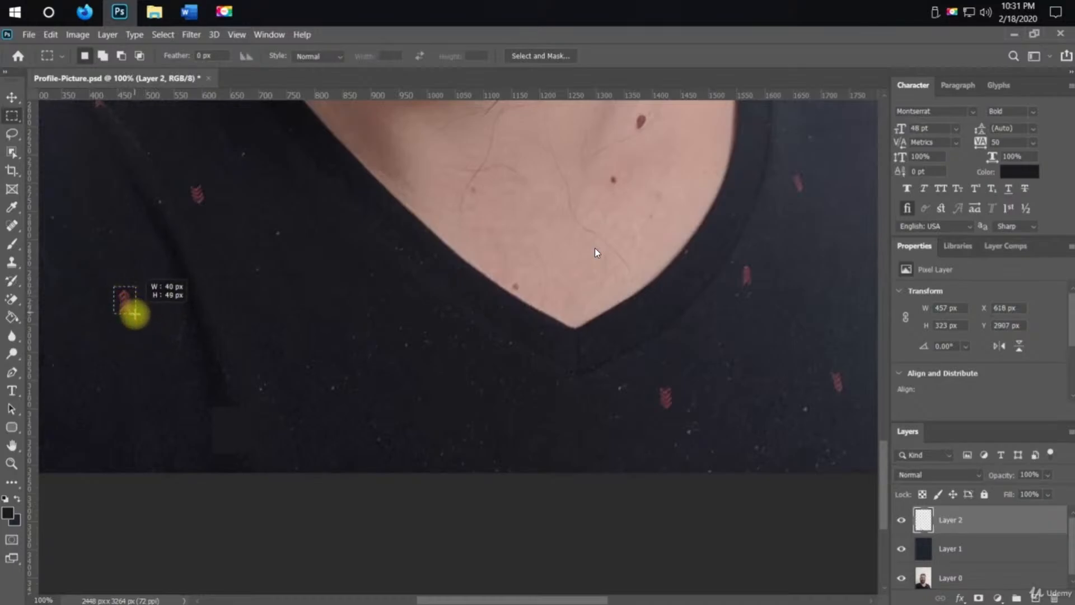
pyautogui.press('g')
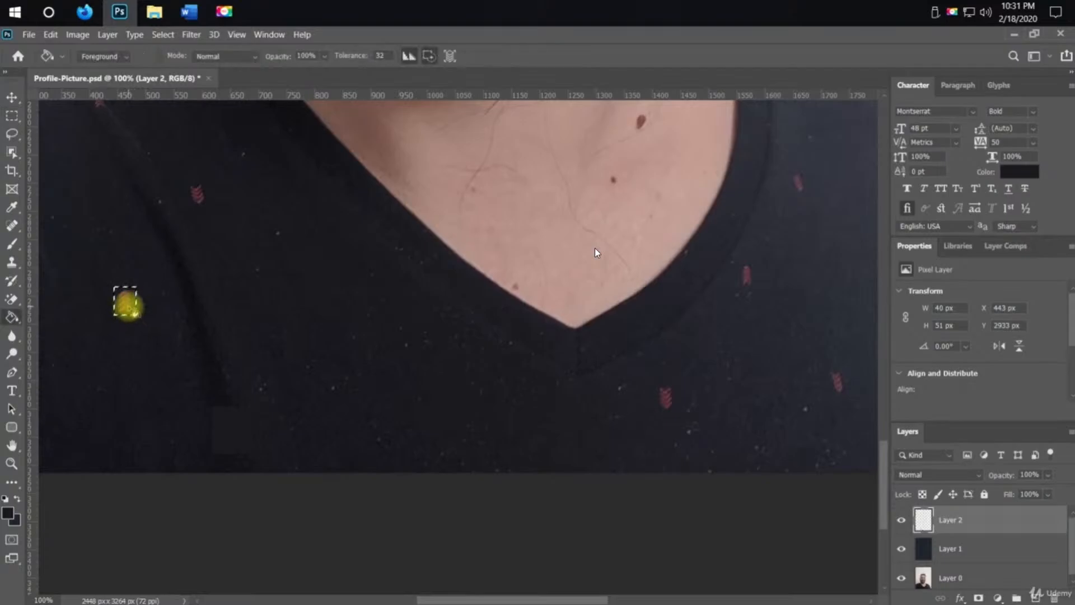
pyautogui.press('b')
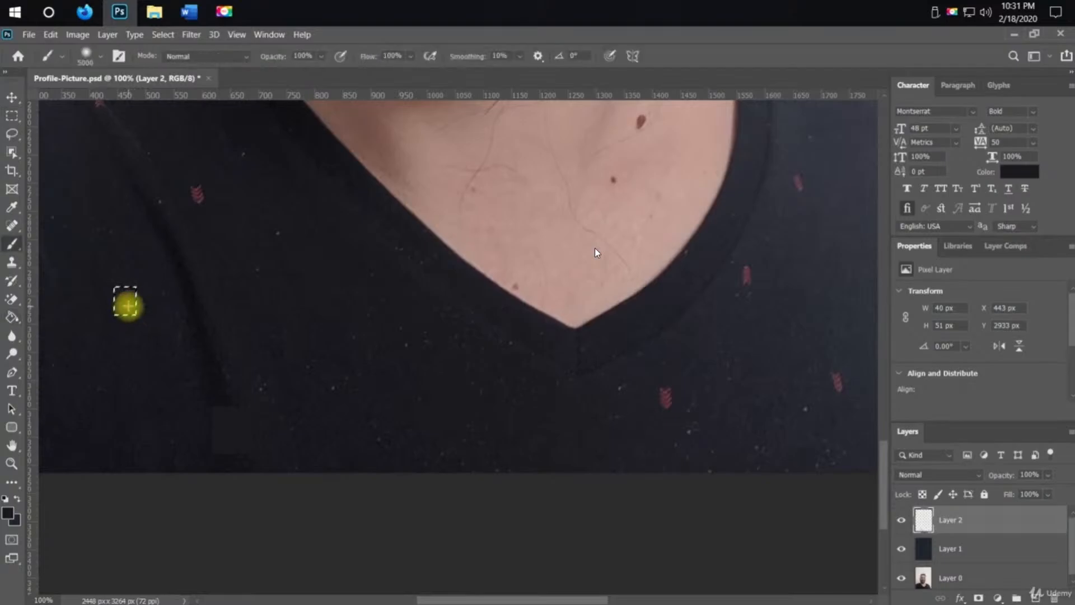
pyautogui.hotkey('ctrl', 'd')
# Zoom in on the leftover arrow remnant, select it about 30 × 38 px, paint it out and deselect
pyautogui.scroll(2, 197, 194)
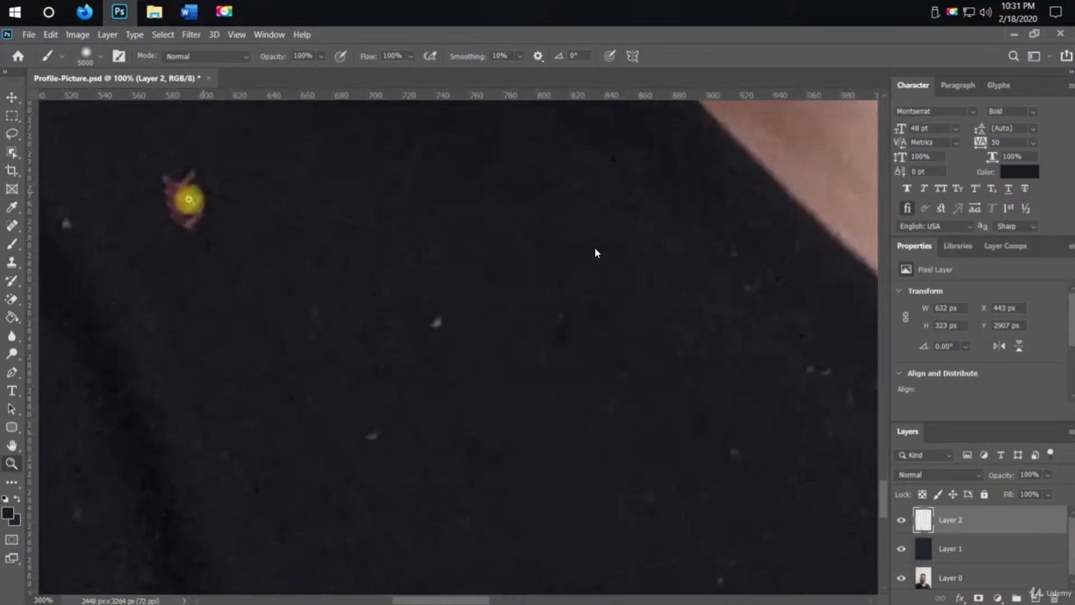
pyautogui.click(188, 199)
pyautogui.press('space')
pyautogui.moveTo(187, 203); pyautogui.dragTo(203, 338)
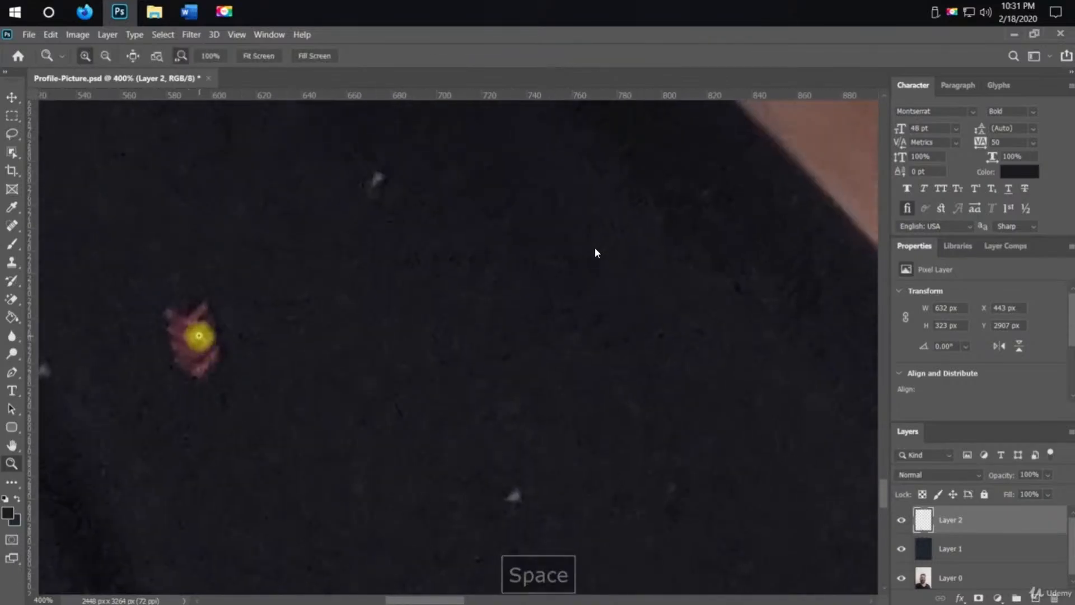
pyautogui.press('m')
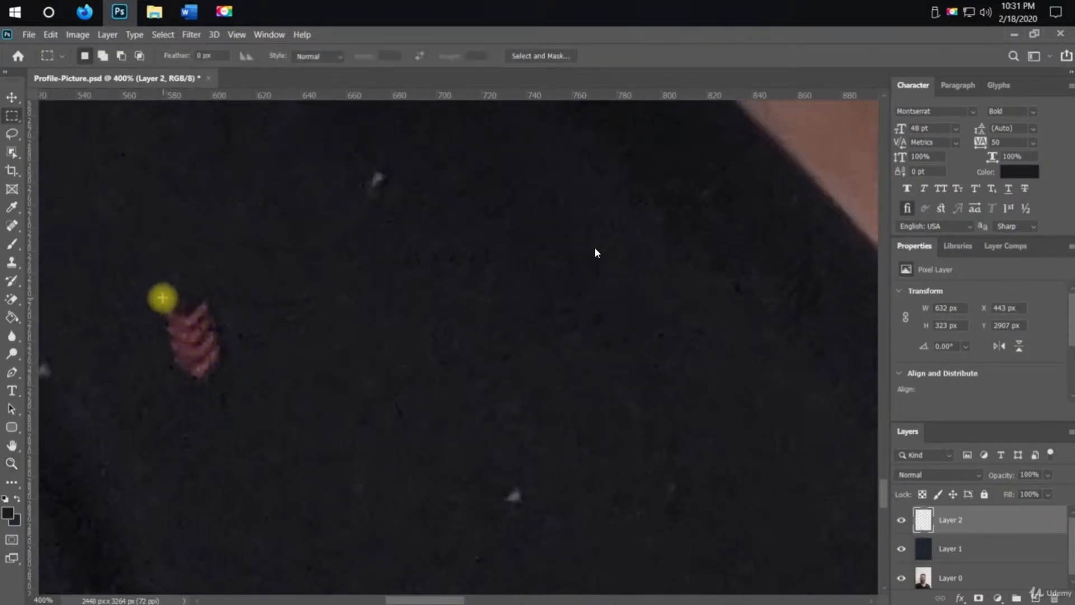
pyautogui.moveTo(162, 297); pyautogui.dragTo(225, 379)
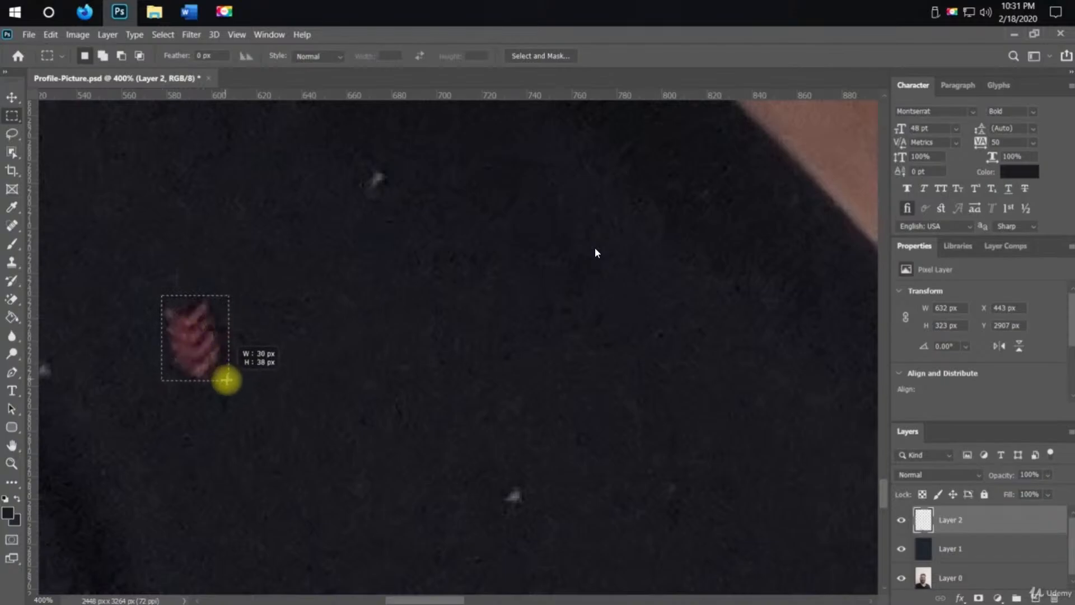
pyautogui.press('b')
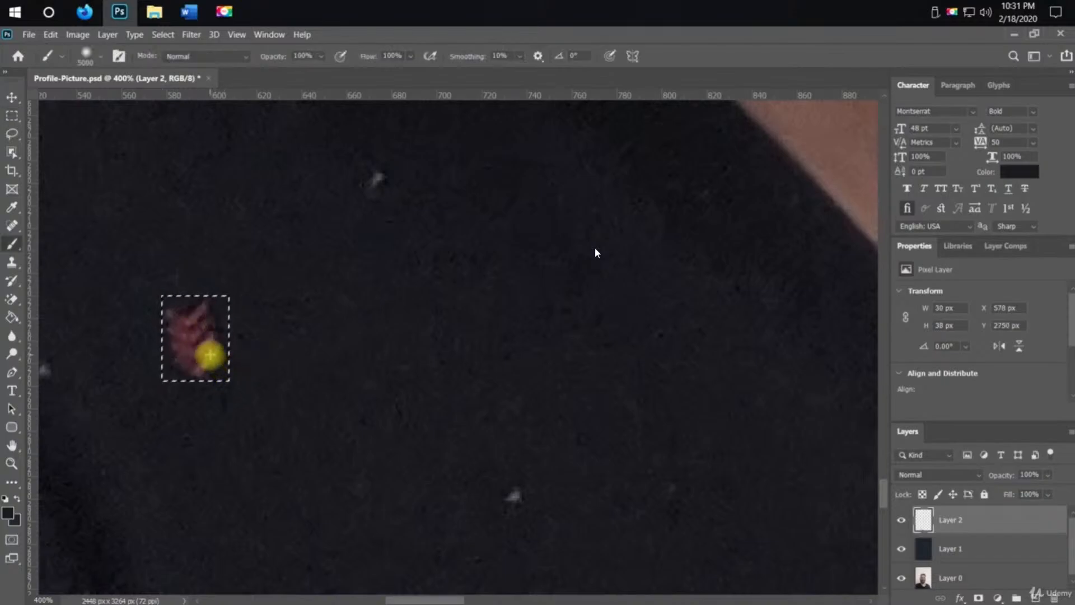
pyautogui.click(210, 355)
pyautogui.press('z')
pyautogui.hotkey('ctrl', 'd')
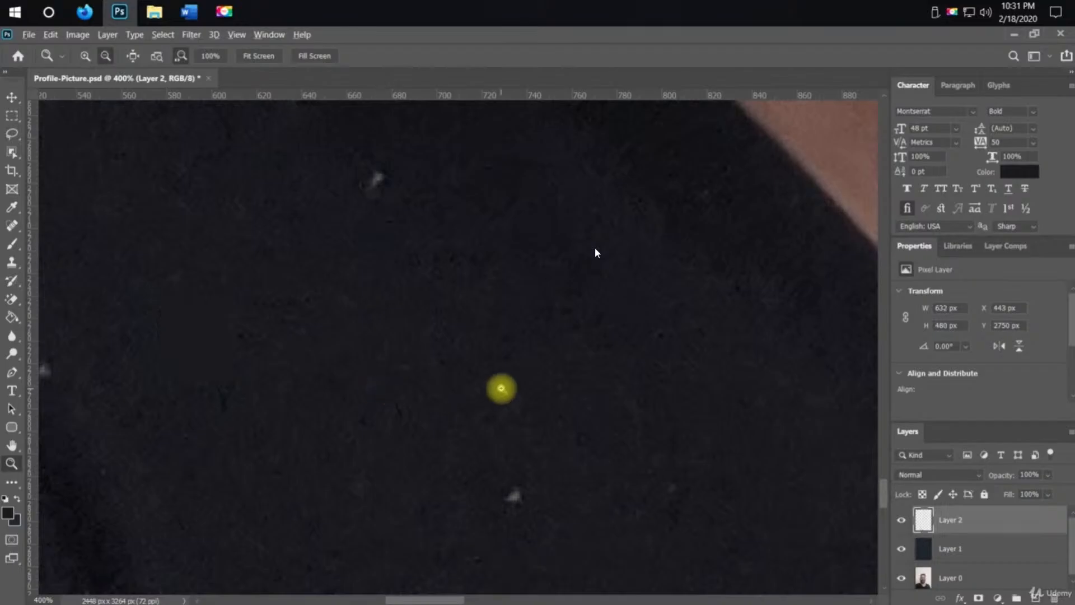
# Zoom in on the arrow mark at the shirt's bottom edge, select it about 23 × 52 px, clear it and deselect
pyautogui.keyDown('alt'); pyautogui.click(502, 388); pyautogui.keyUp('alt')
pyautogui.keyDown('alt'); pyautogui.click(502, 388); pyautogui.keyUp('alt')
pyautogui.keyDown('alt'); pyautogui.click(502, 388); pyautogui.keyUp('alt')
pyautogui.keyDown('alt'); pyautogui.click(501, 388); pyautogui.keyUp('alt')
pyautogui.keyDown('alt'); pyautogui.click(501, 388); pyautogui.keyUp('alt')
pyautogui.press('space')
pyautogui.moveTo(581, 452); pyautogui.dragTo(367, 269)
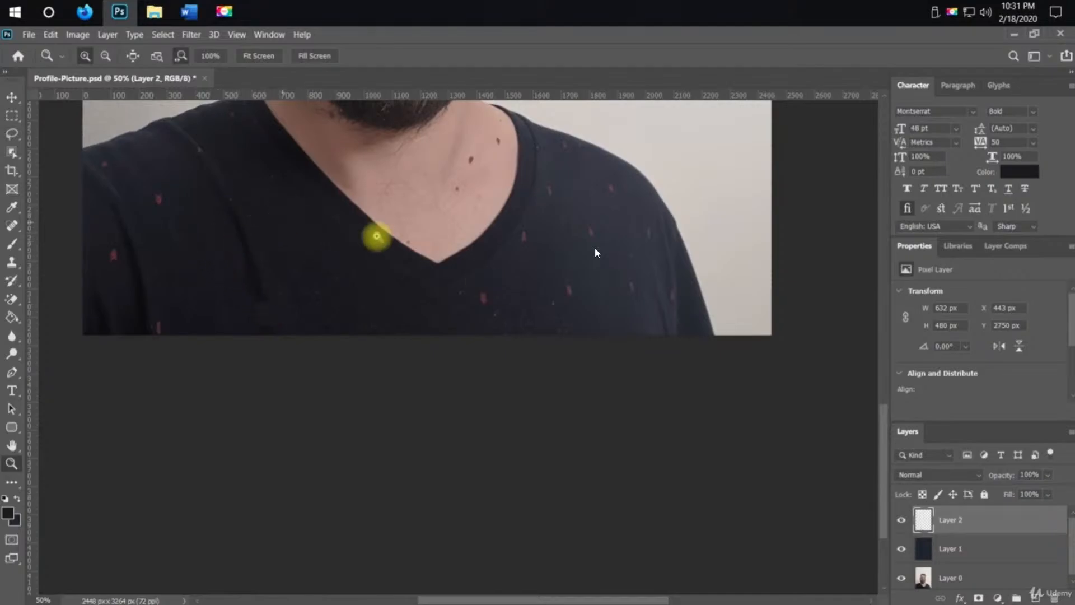
pyautogui.press('space')
pyautogui.moveTo(192, 252); pyautogui.dragTo(351, 211)
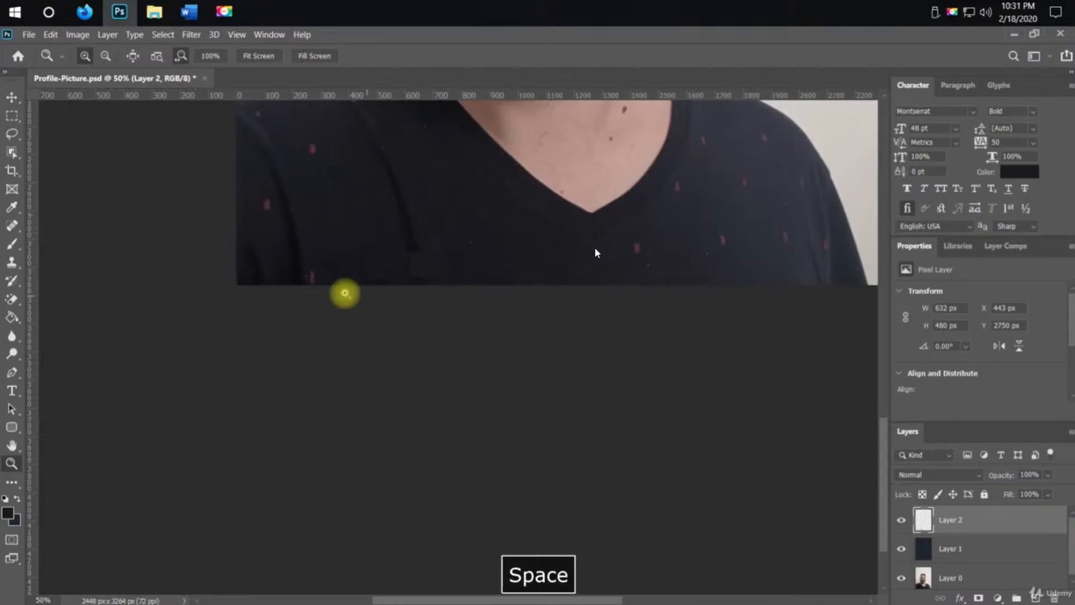
pyautogui.moveTo(319, 286); pyautogui.dragTo(334, 312)
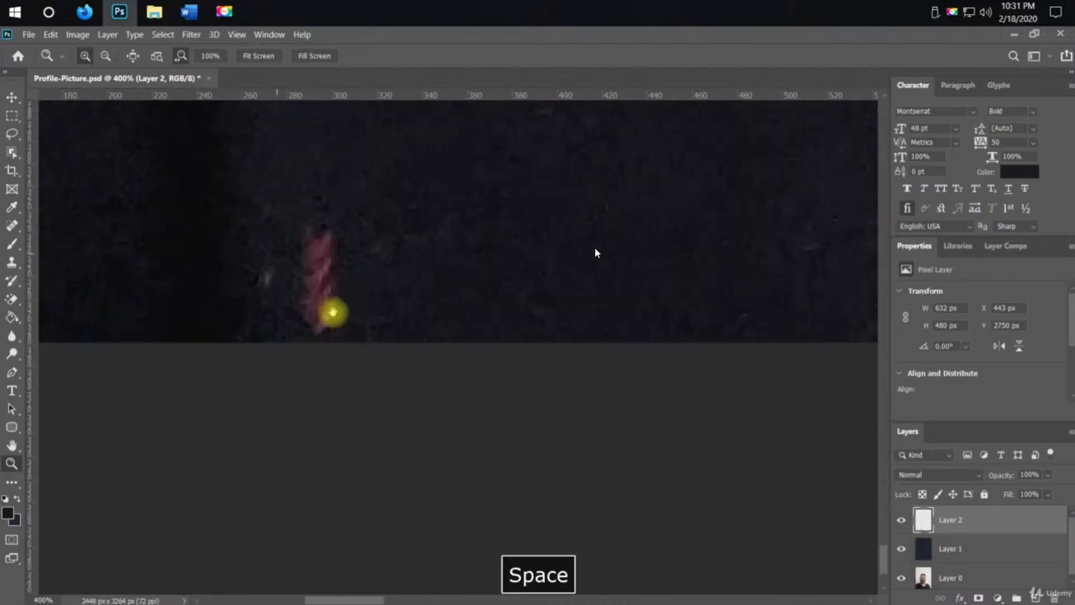
pyautogui.press('m')
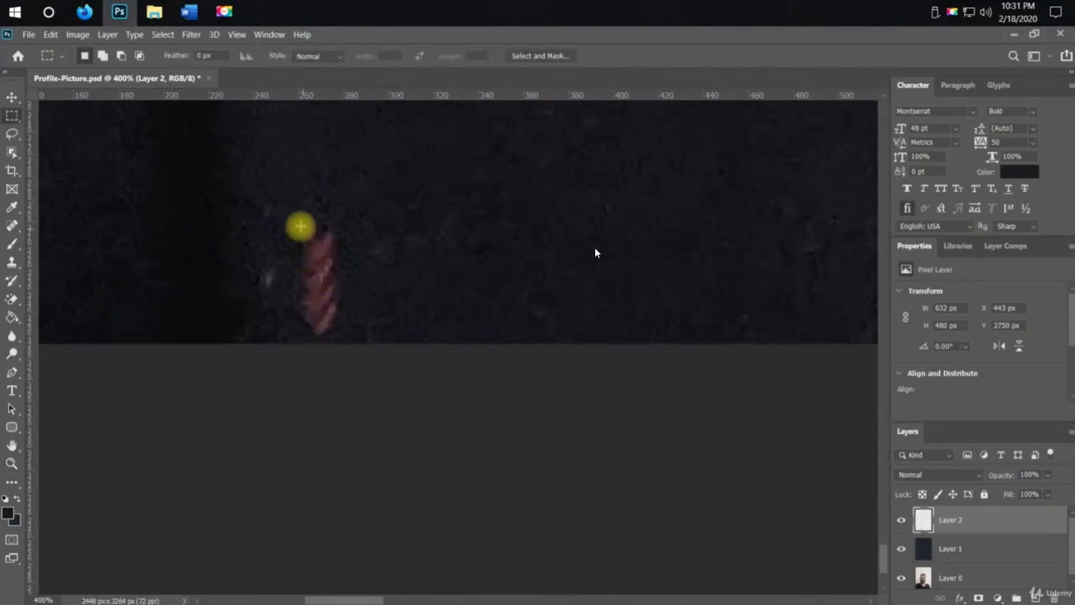
pyautogui.moveTo(296, 220); pyautogui.dragTo(348, 337)
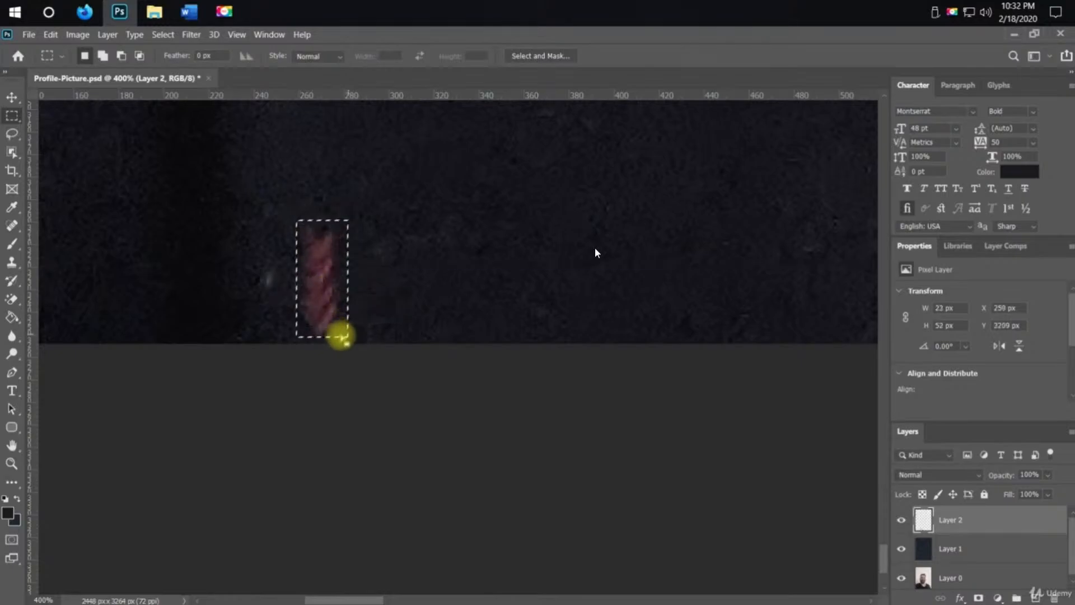
pyautogui.press('space')
pyautogui.press('Delete')
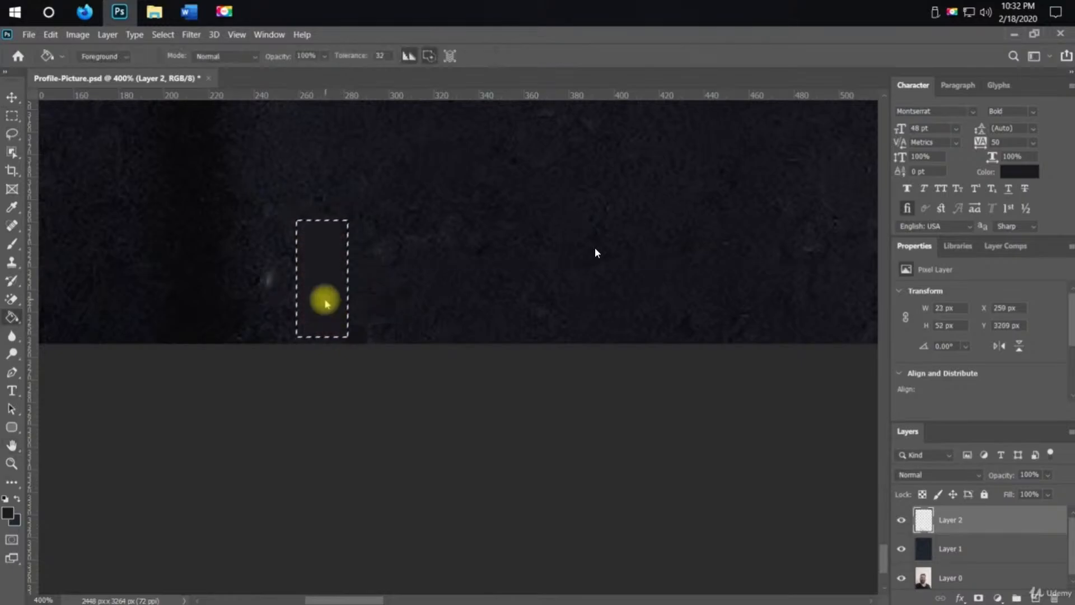
pyautogui.hotkey('ctrl', 'd')
# Zoom out and look over the whole shirt for remaining arrow marks
pyautogui.press('z')
pyautogui.keyDown('alt'); pyautogui.click(430, 297); pyautogui.keyUp('alt')
pyautogui.keyDown('alt'); pyautogui.click(437, 296); pyautogui.keyUp('alt')
pyautogui.keyDown('alt'); pyautogui.click(445, 296); pyautogui.keyUp('alt')
pyautogui.keyDown('alt'); pyautogui.click(447, 295); pyautogui.keyUp('alt')
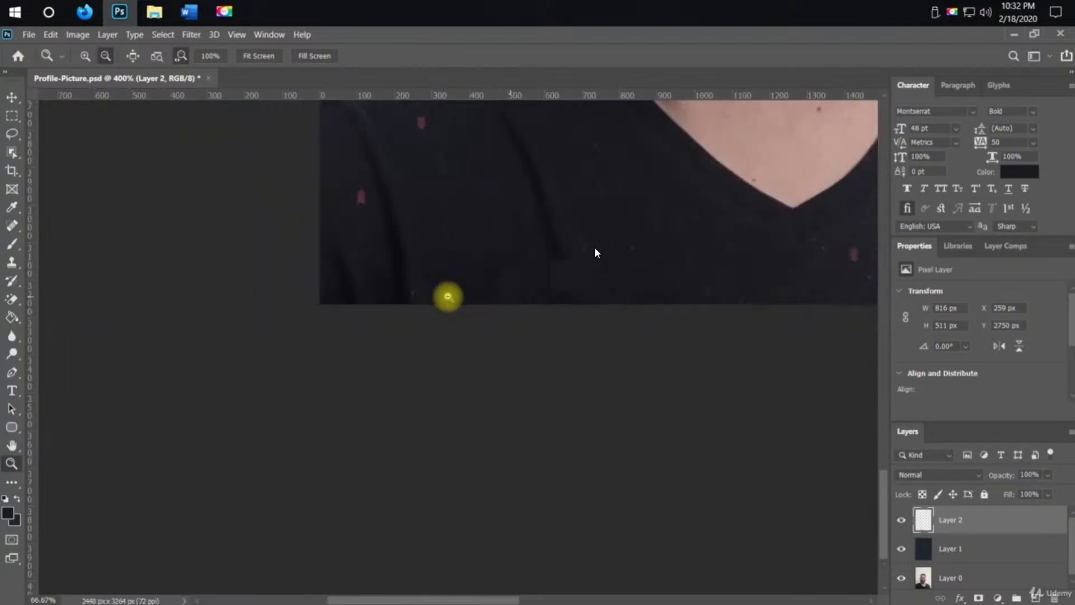
pyautogui.press('space')
pyautogui.moveTo(532, 258); pyautogui.dragTo(378, 371)
pyautogui.keyDown('alt'); pyautogui.click(502, 365); pyautogui.keyUp('alt')
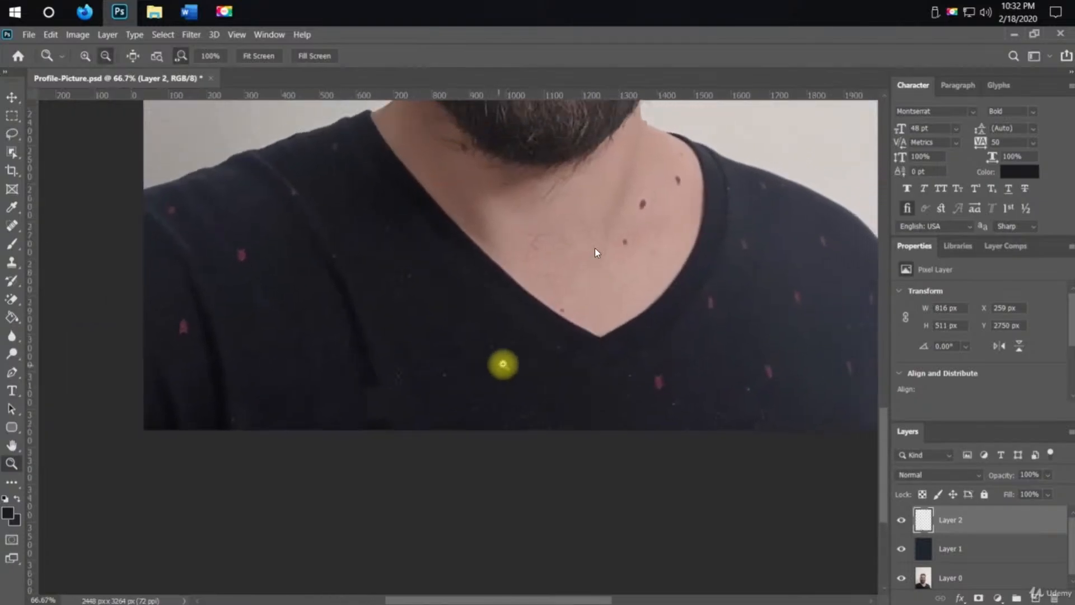
pyautogui.keyDown('alt'); pyautogui.click(503, 364); pyautogui.keyUp('alt')
pyautogui.press('space')
pyautogui.moveTo(653, 337); pyautogui.dragTo(644, 380)
pyautogui.press('g')
pyautogui.press('space')
pyautogui.moveTo(620, 315)
pyautogui.mouseDown()
pyautogui.moveTo(615, 327)
pyautogui.moveTo(610, 271)
pyautogui.moveTo(623, 232)
pyautogui.mouseUp()
pyautogui.moveTo(564, 408); pyautogui.dragTo(454, 555)
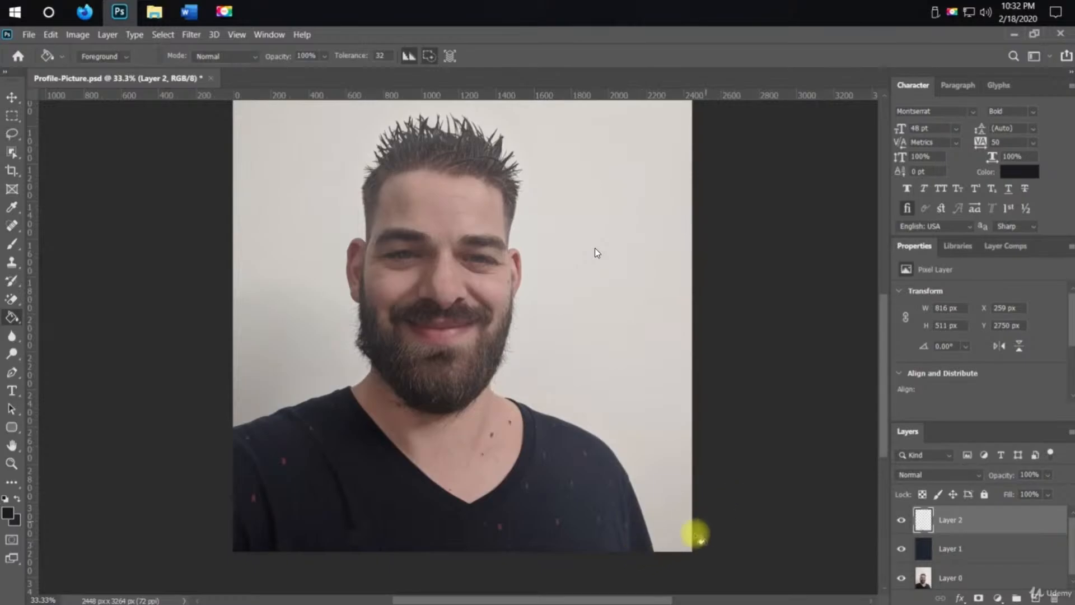
# Select the photo layer and delete a 196 × 2049 px strip of background along its right edge, then deselect
pyautogui.press('m')
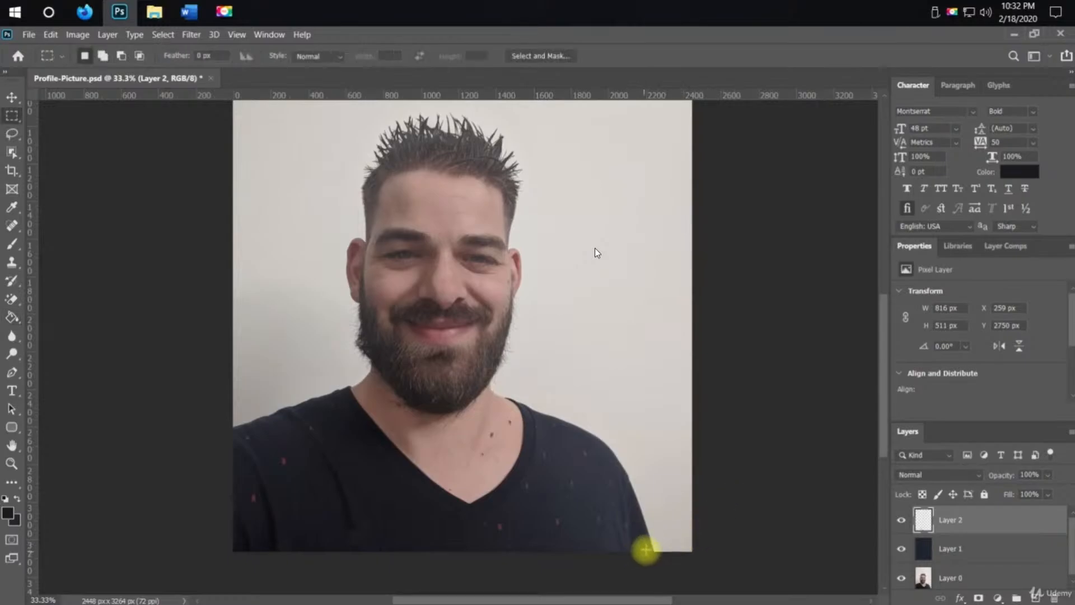
pyautogui.click(964, 580)
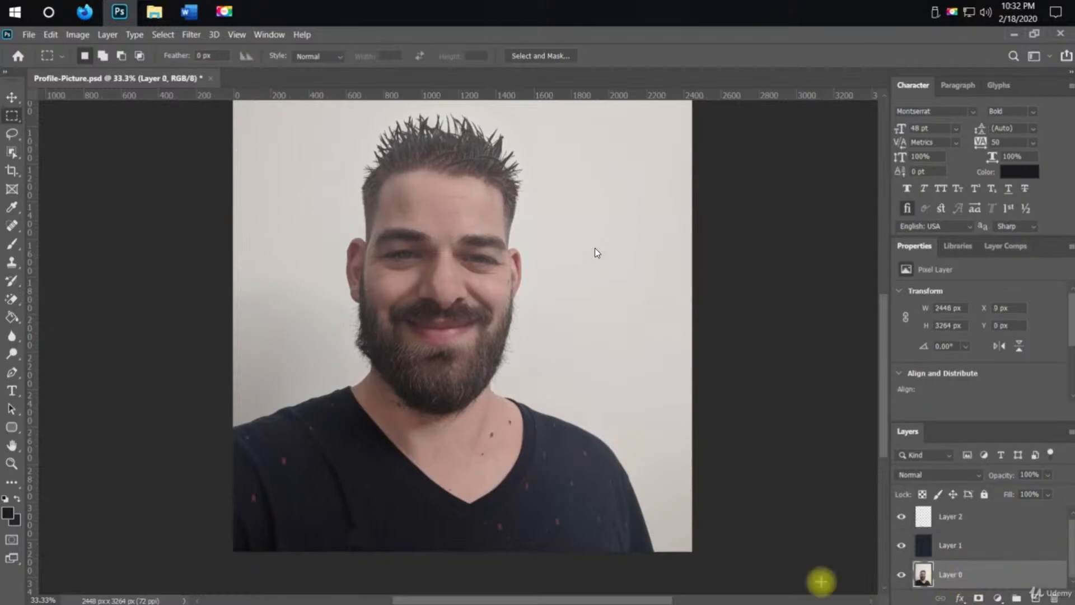
pyautogui.moveTo(656, 554); pyautogui.dragTo(753, 168)
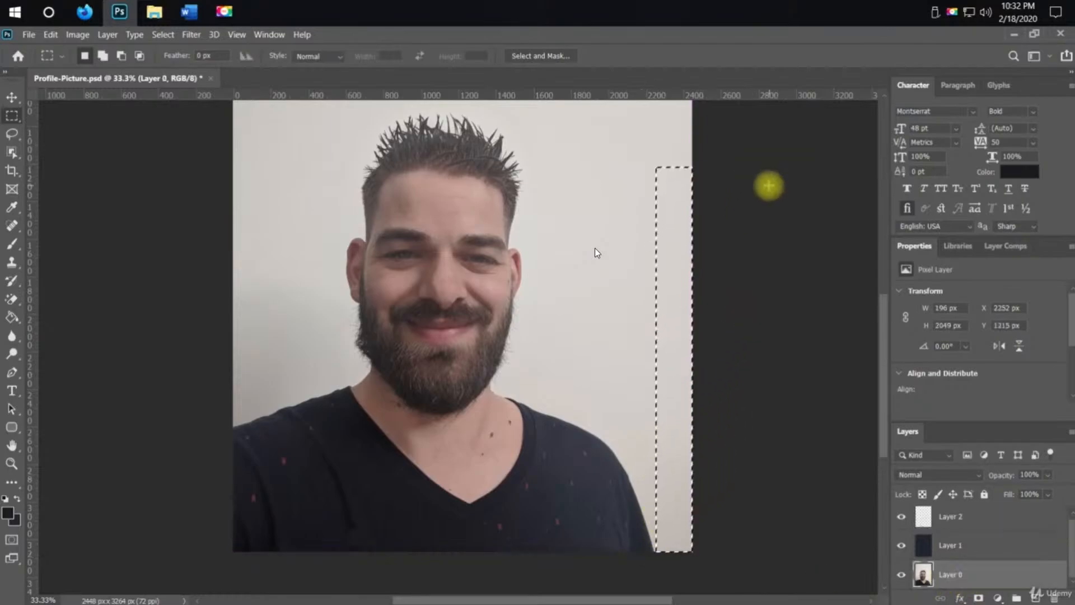
pyautogui.press('Delete')
pyautogui.hotkey('ctrl', 'd')
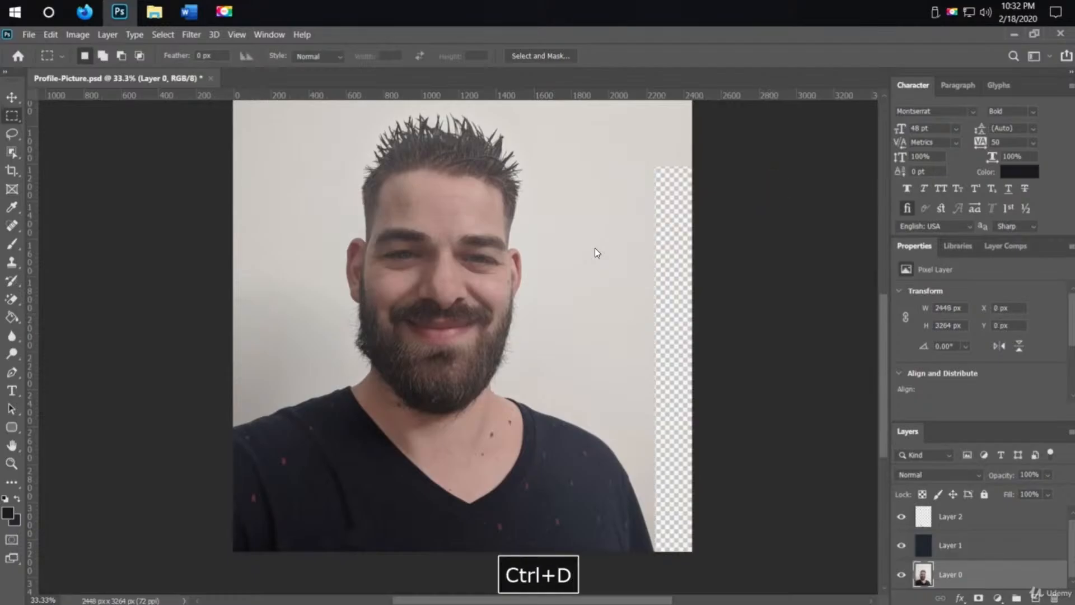
# Move the Windows taskbar to the bottom of the screen
pyautogui.scroll(5, 445, 387)
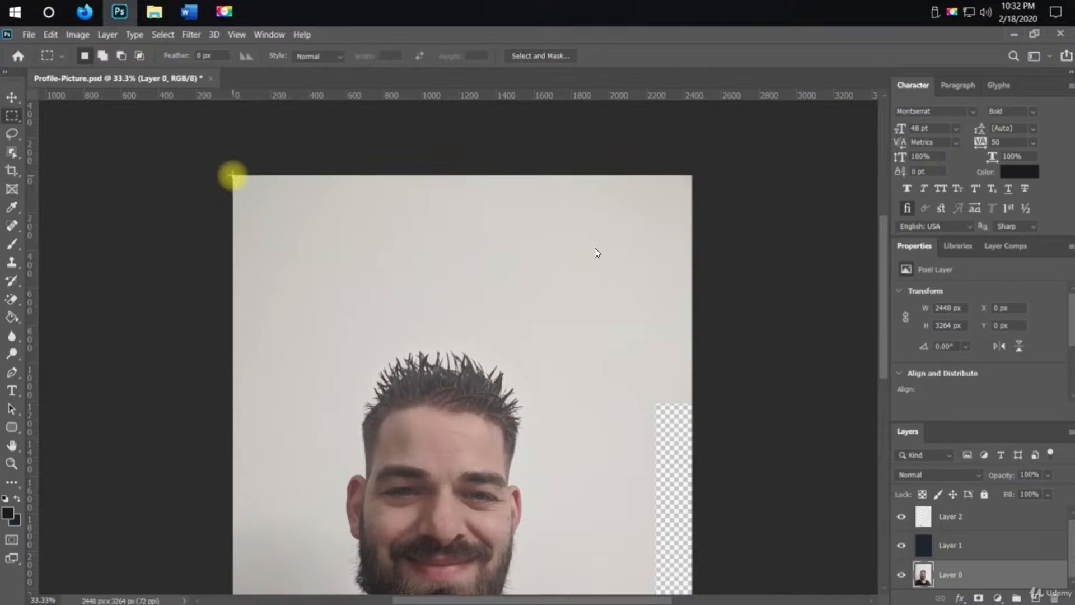
pyautogui.moveTo(232, 177); pyautogui.dragTo(708, 350)
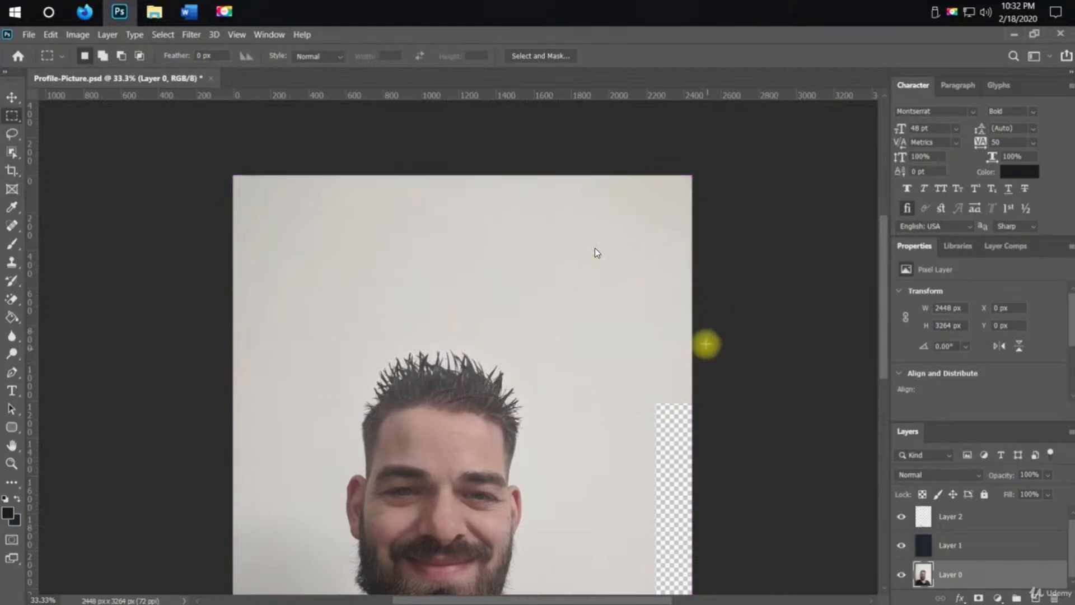
pyautogui.rightClick(346, 16)
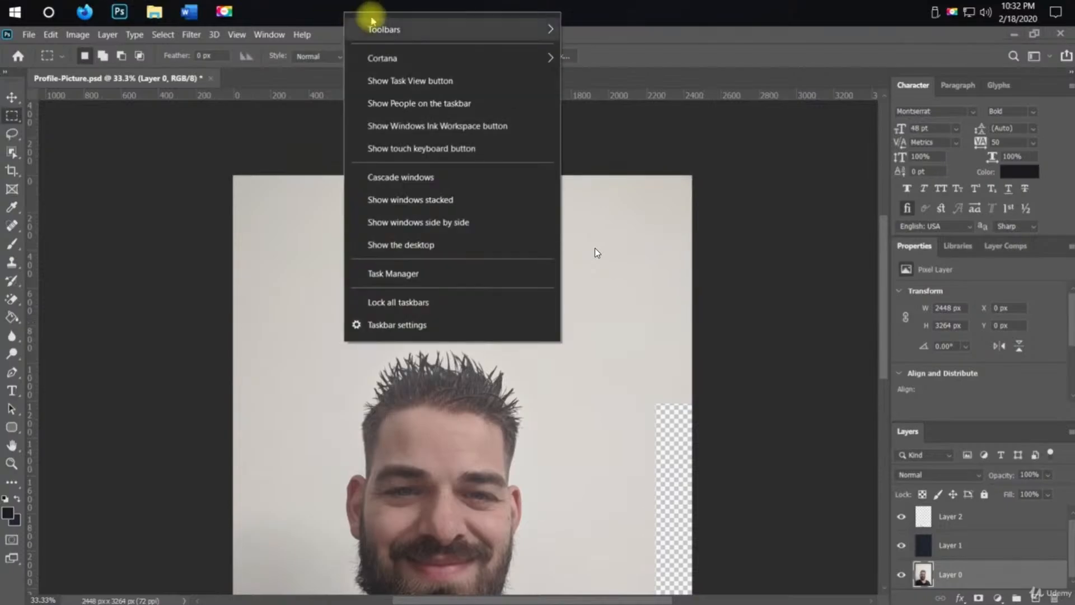
pyautogui.moveTo(374, 21)
pyautogui.moveTo(308, 18); pyautogui.dragTo(197, 597)
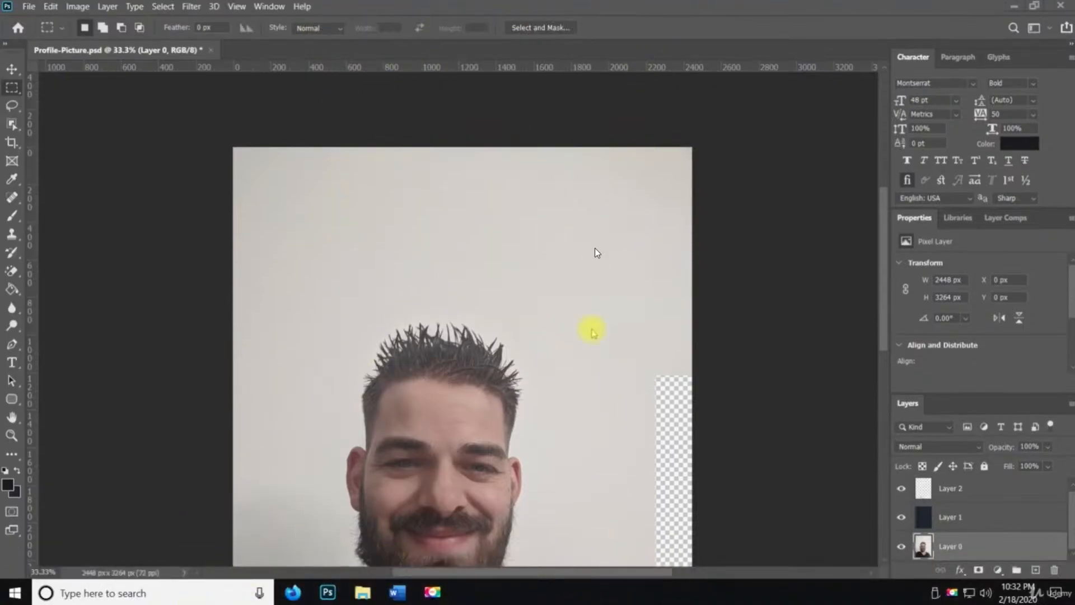
# Select the full-width background above the head, 2448 × 910 px, delete it and deselect
pyautogui.press('space')
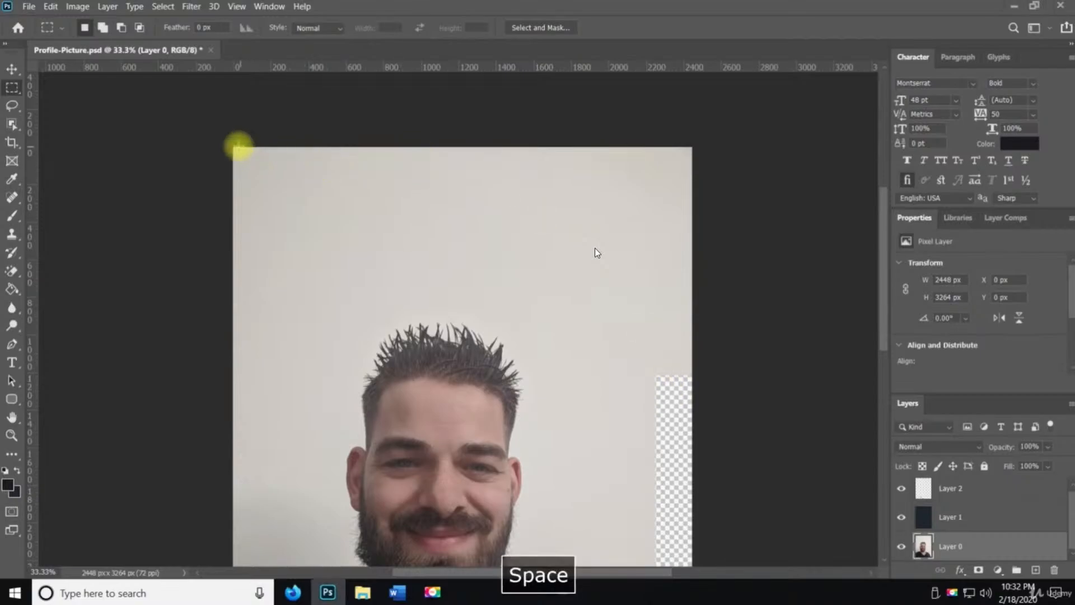
pyautogui.moveTo(233, 147); pyautogui.dragTo(725, 318)
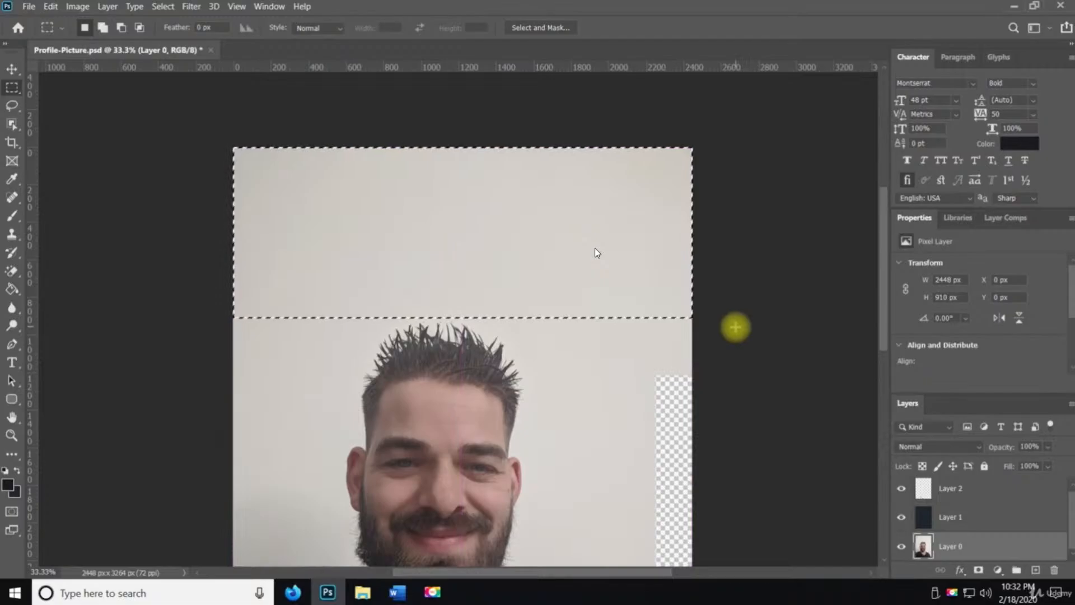
pyautogui.press('Delete')
pyautogui.hotkey('ctrl', 'd')
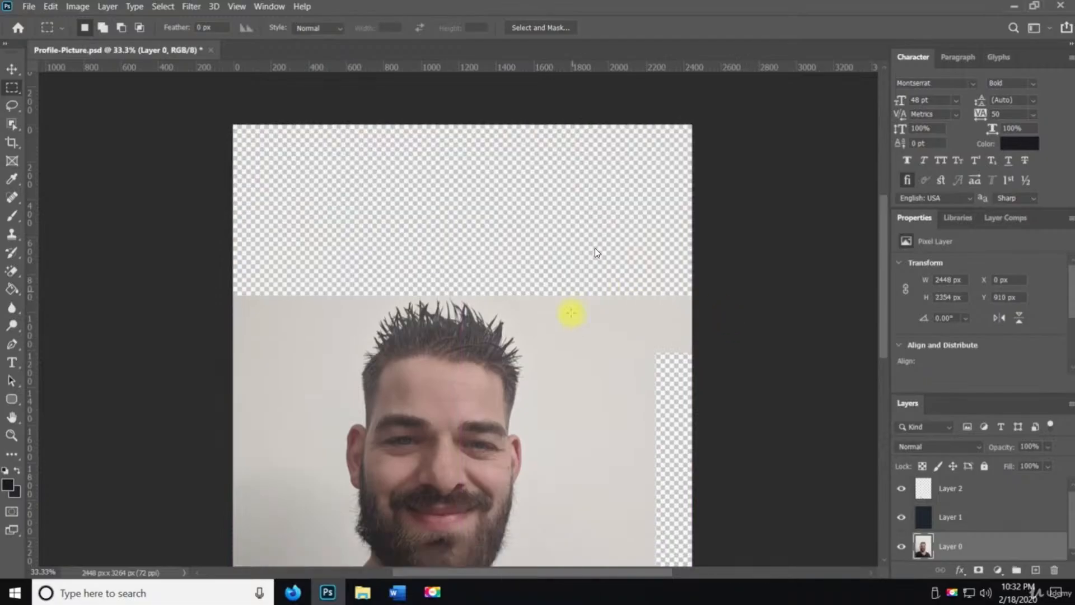
# Select the background block right of the head, about 808 × 1651 px, delete it and deselect
pyautogui.scroll(-5, 572, 313)
pyautogui.moveTo(541, 163); pyautogui.dragTo(750, 472)
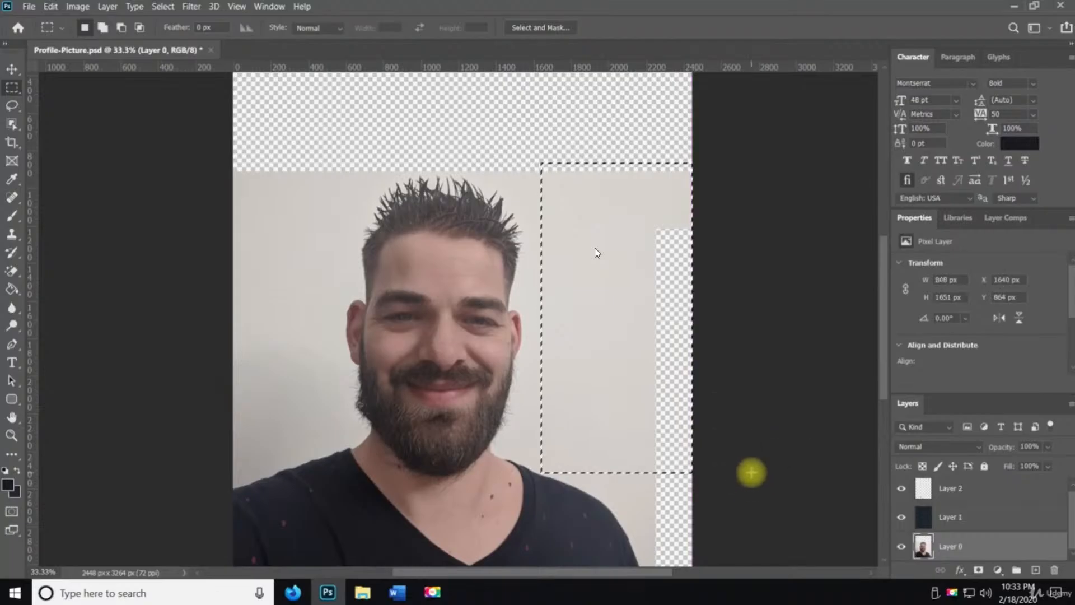
pyautogui.press('Delete')
pyautogui.hotkey('ctrl', 'd')
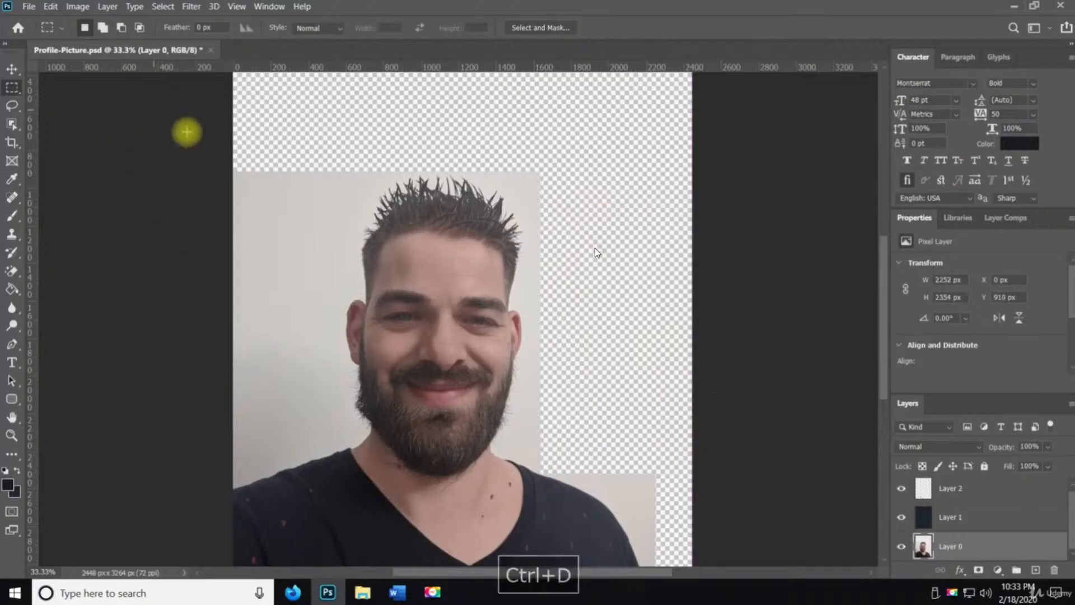
# Select the background block left of the head, about 600 × 1555 px, delete it and deselect
pyautogui.moveTo(233, 154); pyautogui.dragTo(344, 446)
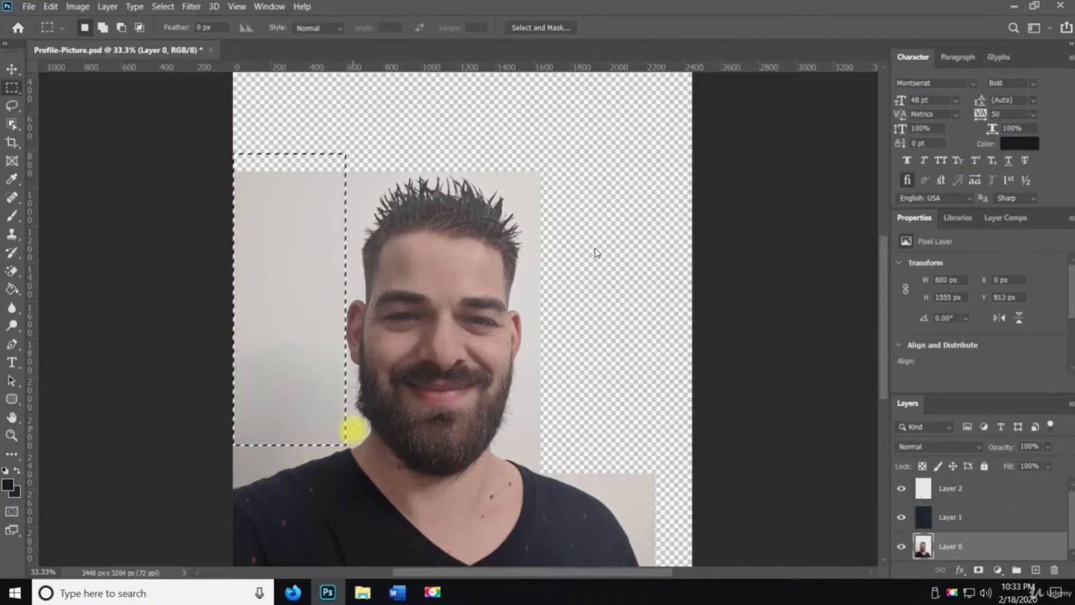
pyautogui.press('Delete')
pyautogui.hotkey('ctrl', 'd')
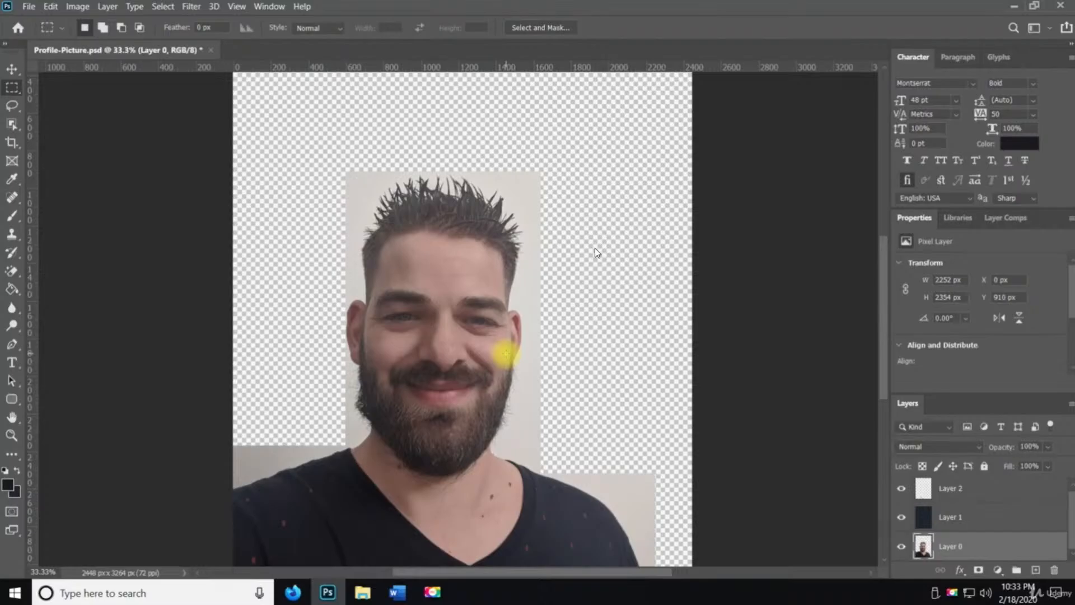
pyautogui.scroll(-5, 492, 432)
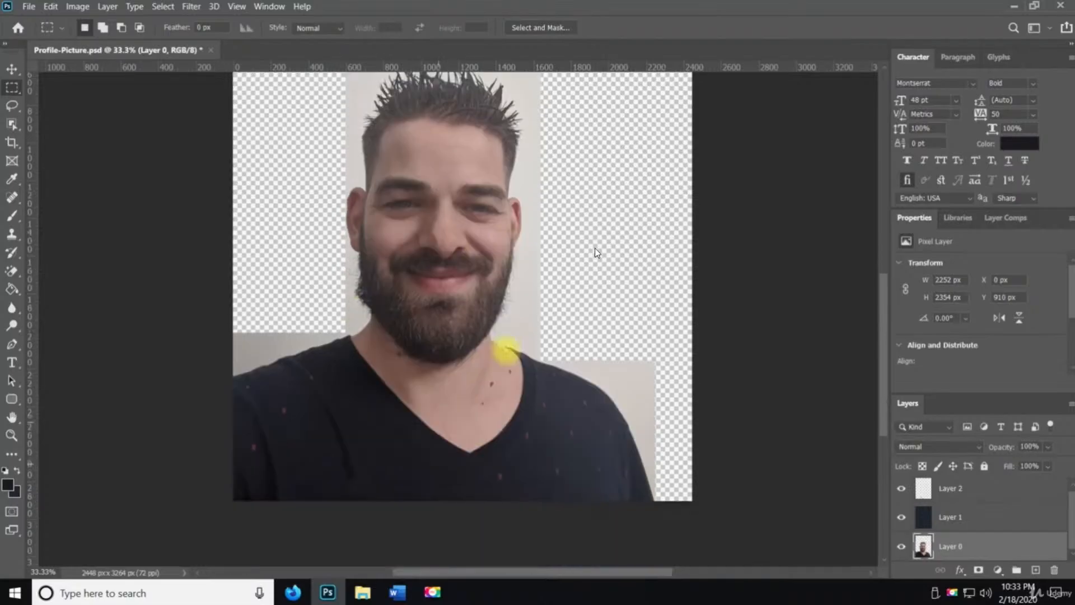
pyautogui.scroll(2, 533, 367)
pyautogui.scroll(10, 417, 319)
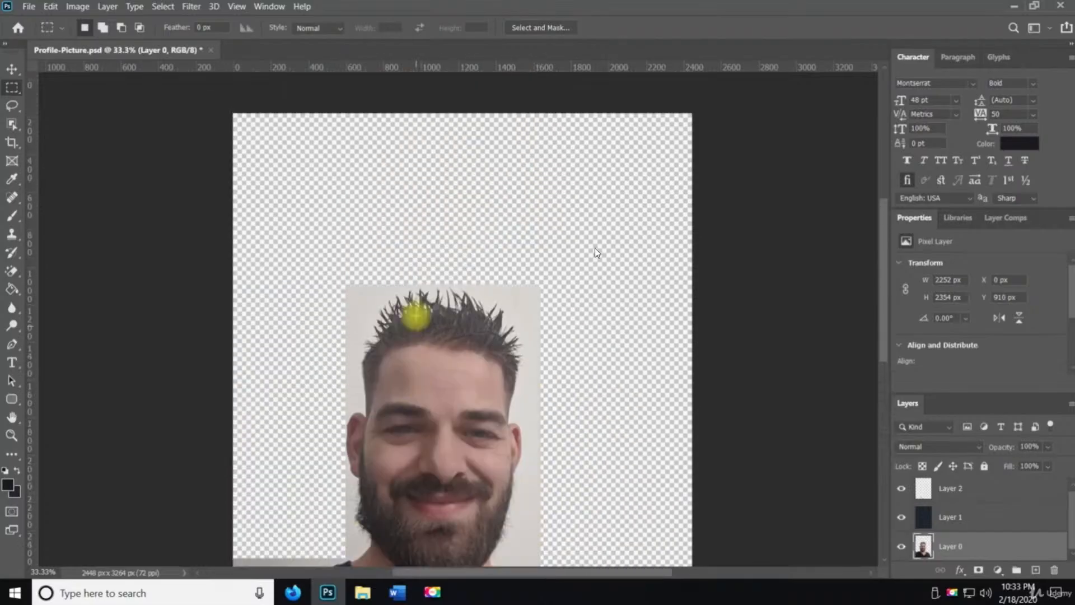
pyautogui.scroll(-3, 504, 378)
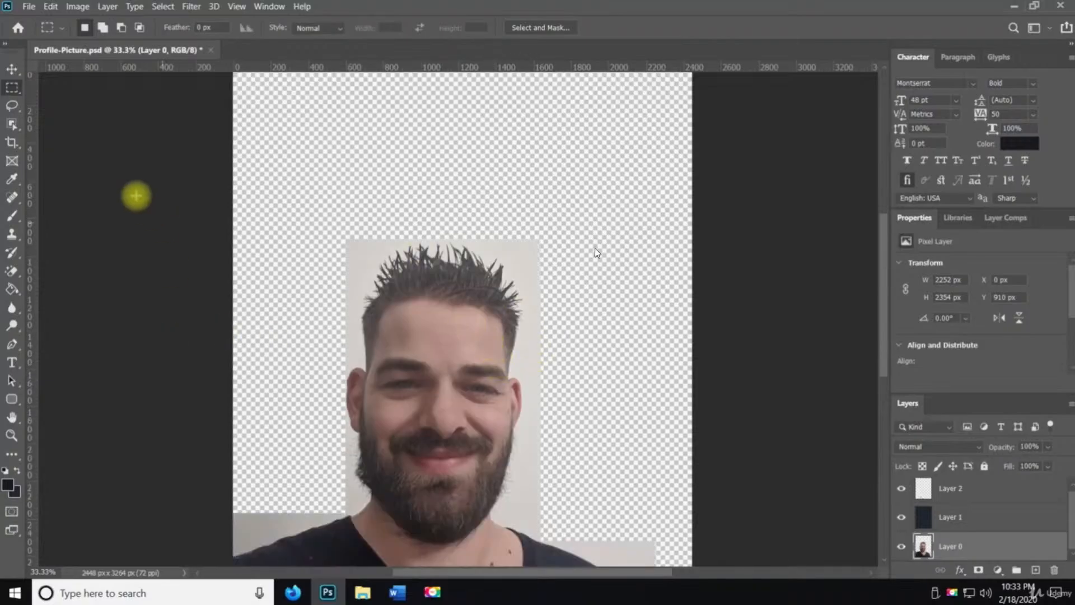
# With the Elliptical Marquee Tool, add a new layer and draw an oval selection about 1030 × 1678 px around the face
pyautogui.rightClick(12, 89)
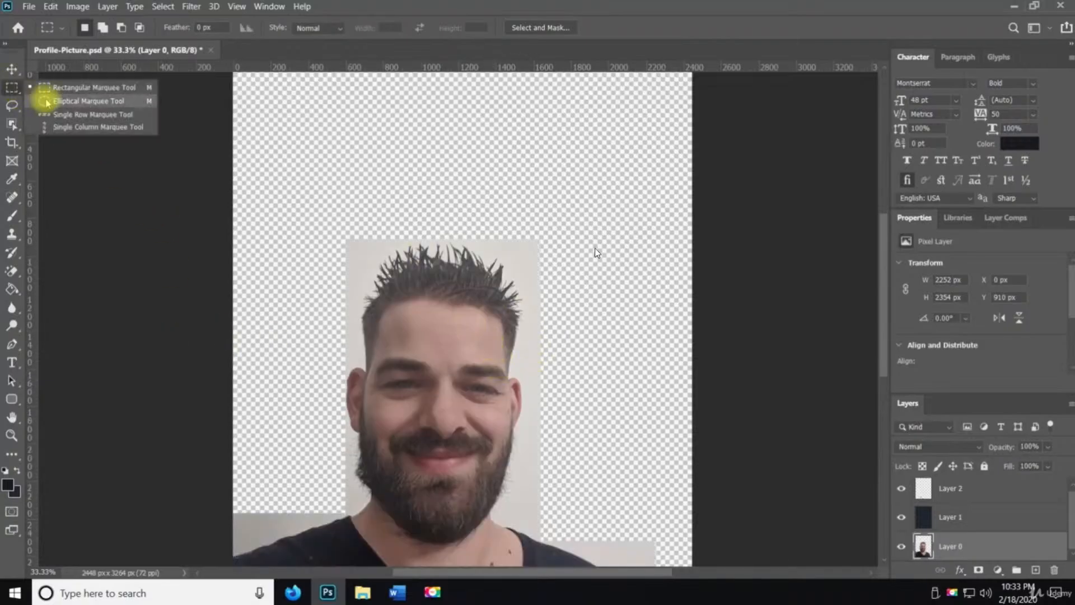
pyautogui.click(47, 102)
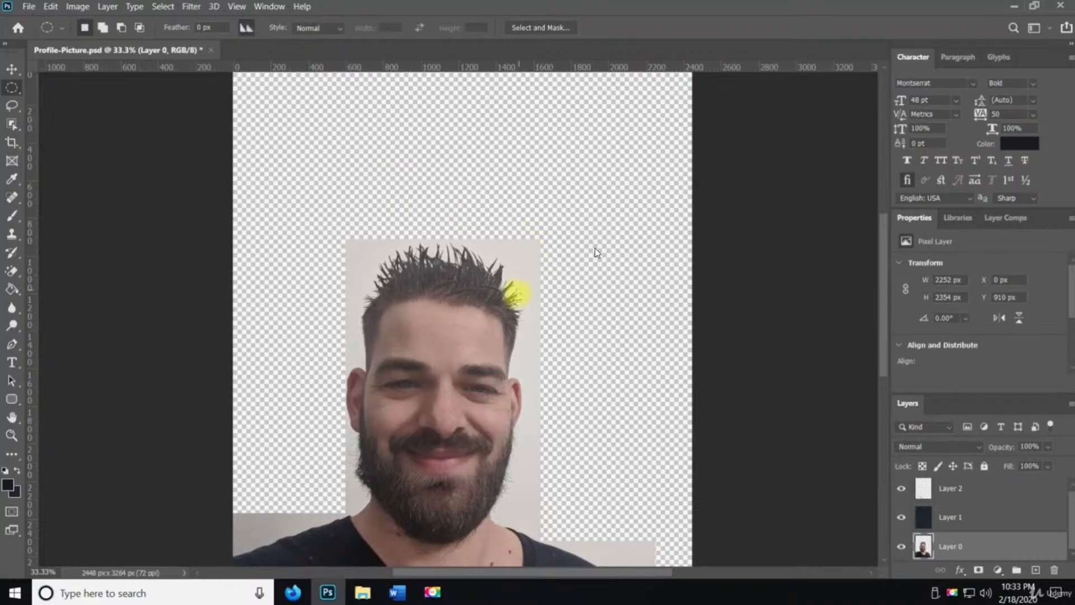
pyautogui.moveTo(340, 223); pyautogui.dragTo(536, 539)
pyautogui.moveTo(456, 427)
pyautogui.mouseDown()
pyautogui.moveTo(464, 448)
pyautogui.moveTo(463, 422)
pyautogui.mouseUp()
pyautogui.hotkey('ctrl', 'd')
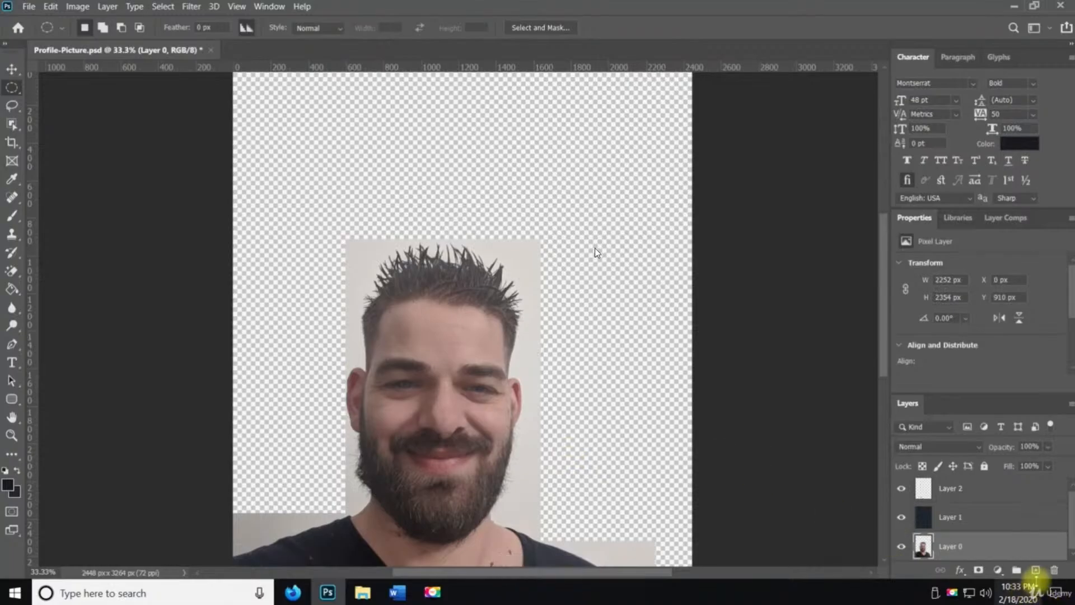
pyautogui.click(1035, 570)
pyautogui.moveTo(344, 237); pyautogui.dragTo(509, 510)
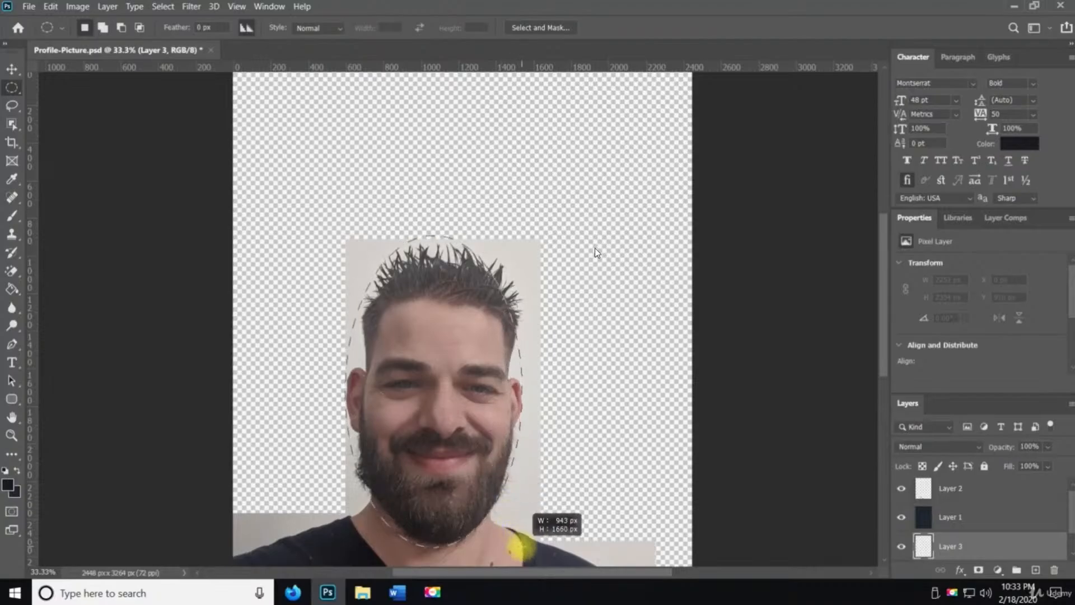
pyautogui.moveTo(538, 551); pyautogui.dragTo(538, 550)
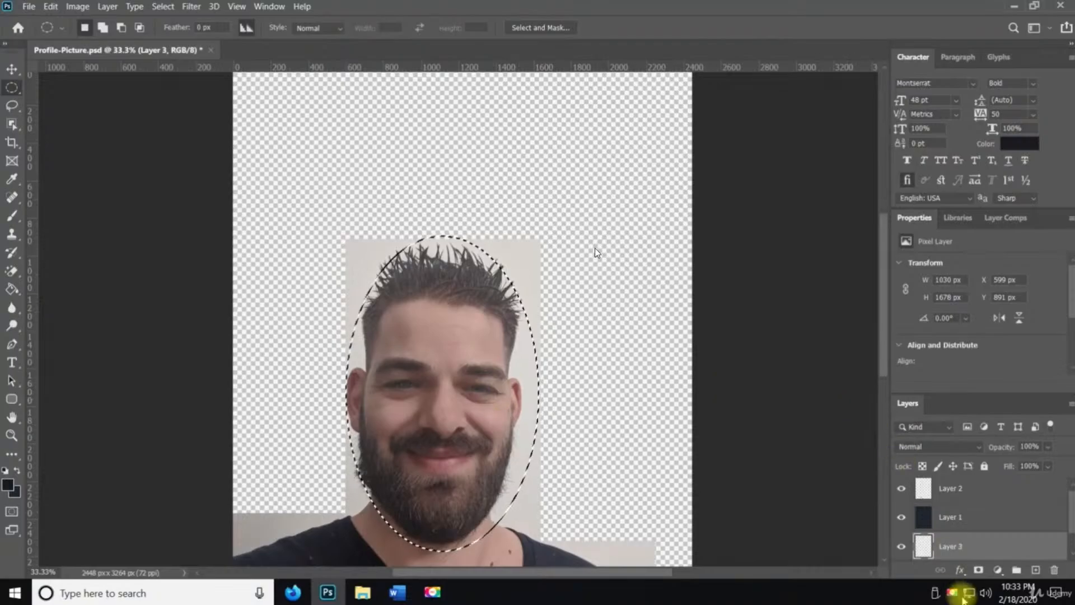
# Add a layer style to the new layer with Bevel & Emboss, Stroke, Inner Shadow and Color Overlay enabled
pyautogui.click(960, 569)
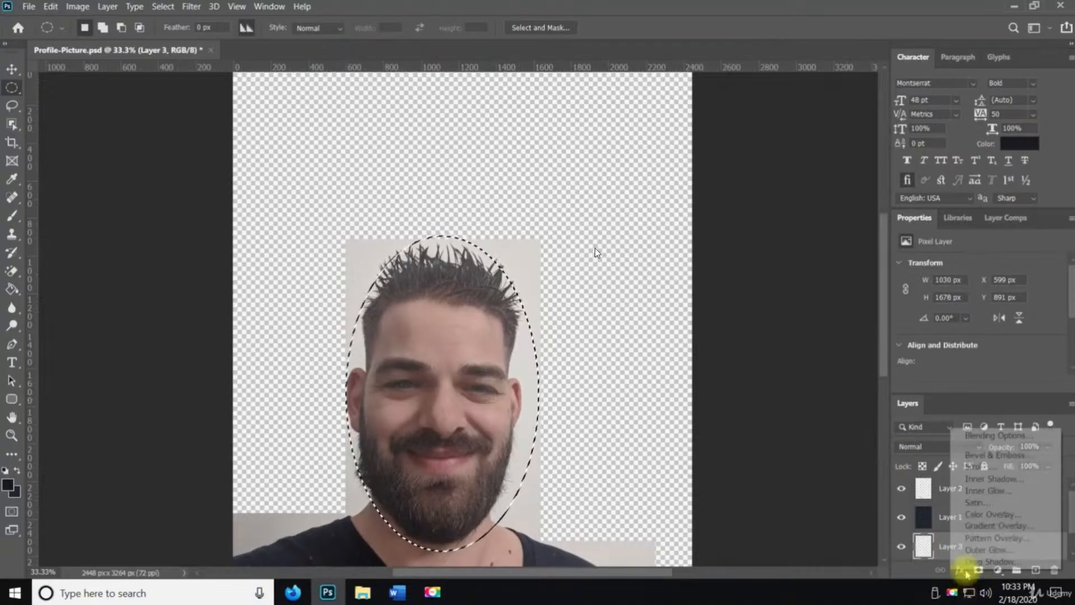
pyautogui.click(1009, 454)
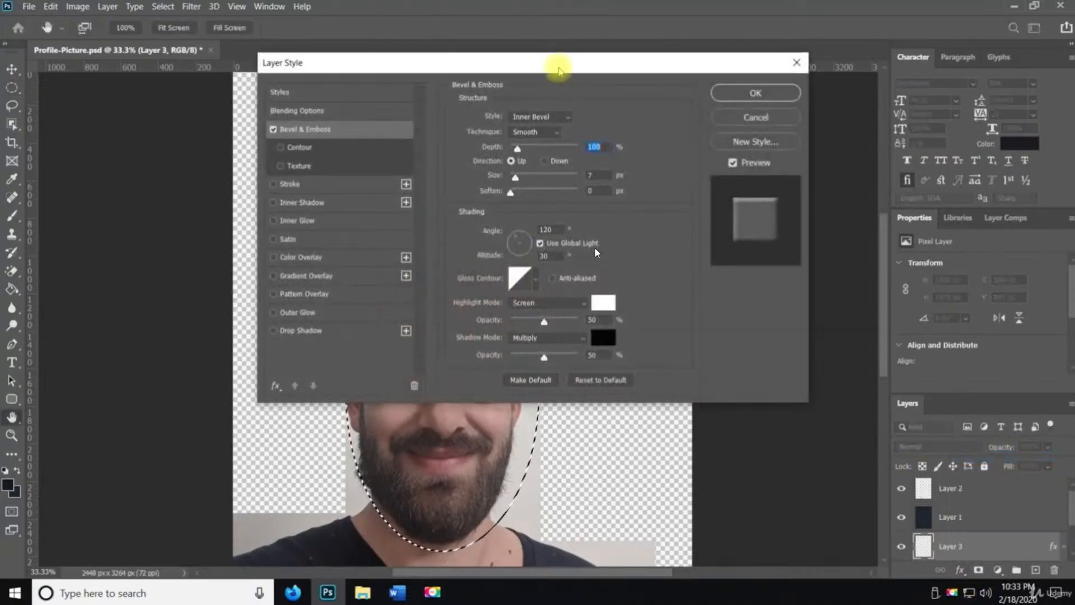
pyautogui.moveTo(557, 72); pyautogui.dragTo(838, 96)
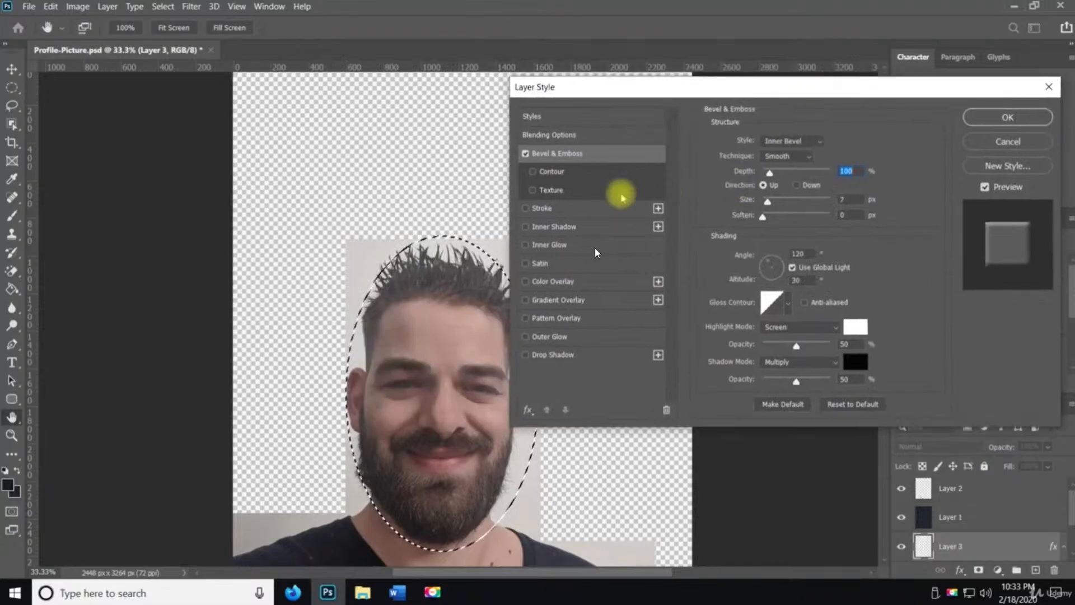
pyautogui.click(526, 209)
pyautogui.click(526, 227)
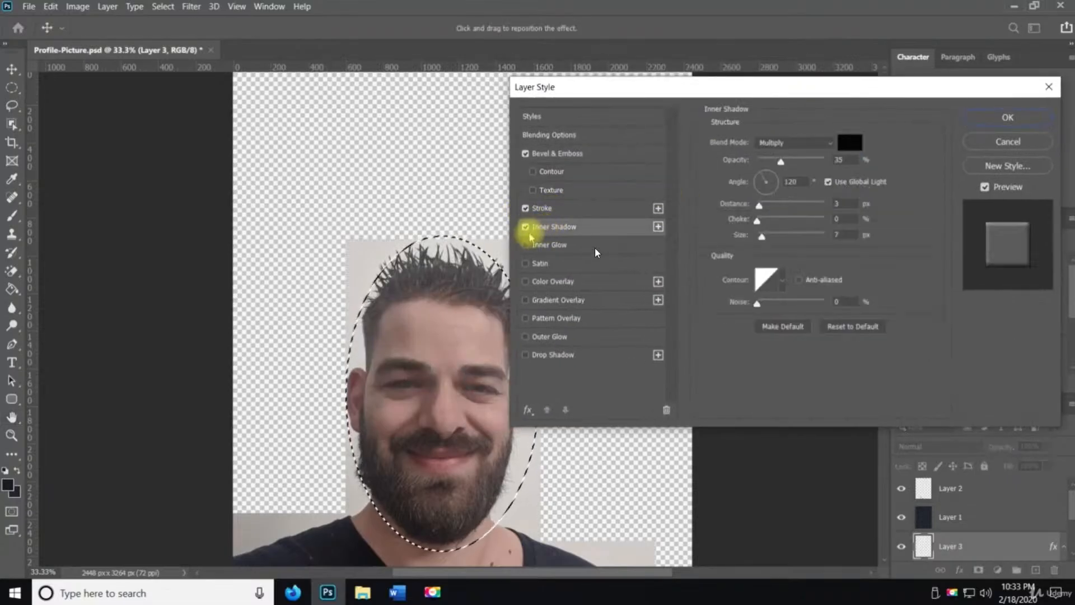
pyautogui.click(550, 281)
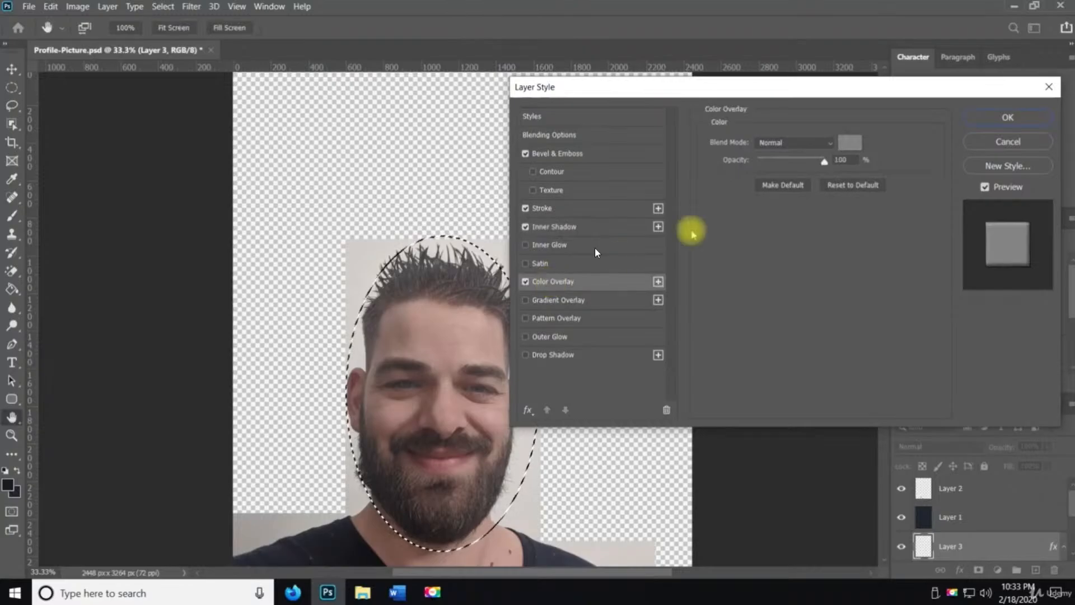
pyautogui.click(1008, 117)
# Fill the oval selection with the Paint Bucket tool and deselect
pyautogui.press('g')
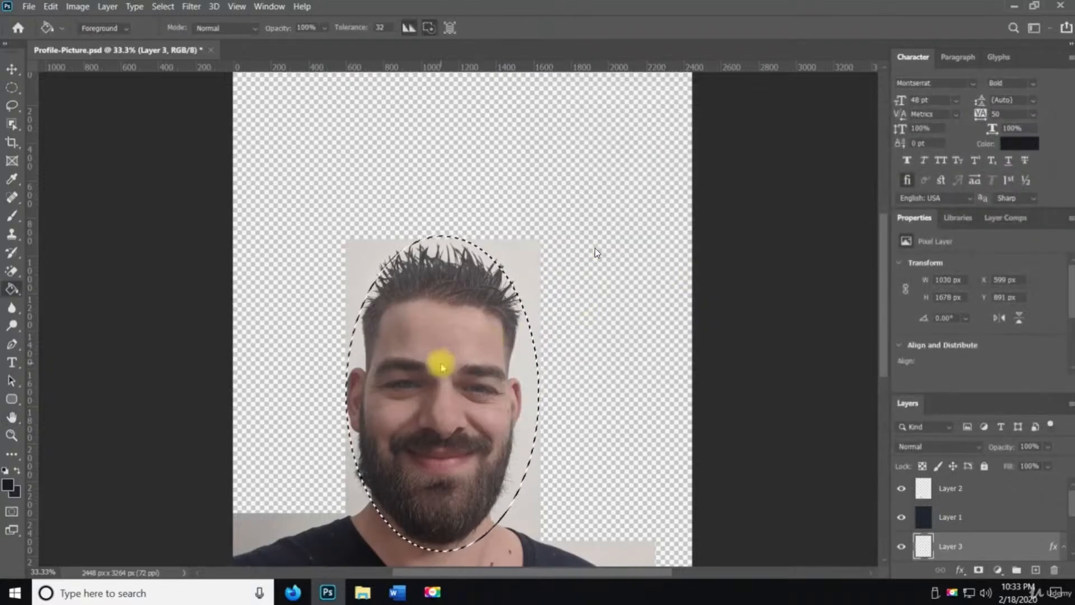
pyautogui.click(442, 368)
pyautogui.hotkey('ctrl', 'd')
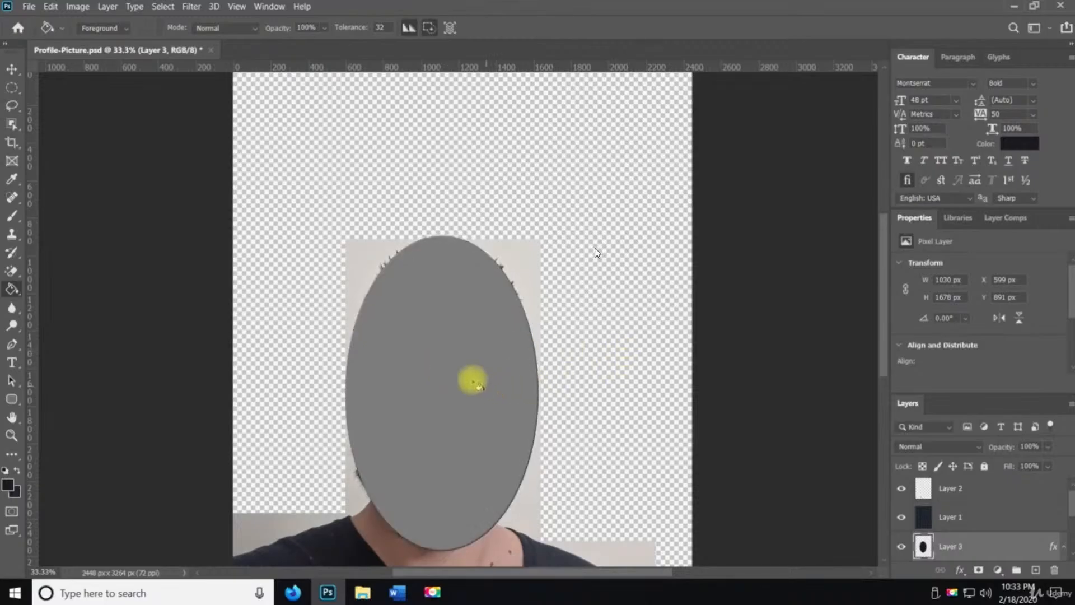
# Nudge the oval slightly downward and set the oval layer's opacity to 38%
pyautogui.press('v')
pyautogui.moveTo(469, 377)
pyautogui.mouseDown()
pyautogui.moveTo(620, 358)
pyautogui.moveTo(612, 379)
pyautogui.moveTo(581, 368)
pyautogui.moveTo(470, 381)
pyautogui.mouseUp()
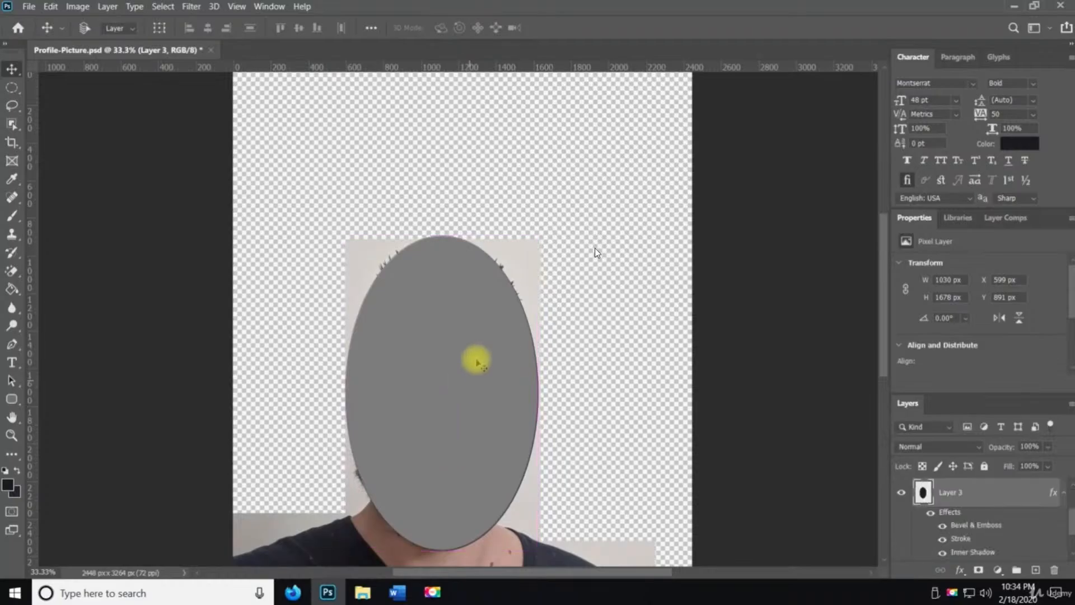
pyautogui.click(1047, 448)
pyautogui.moveTo(1013, 466)
pyautogui.mouseDown()
pyautogui.moveTo(1001, 466)
pyautogui.moveTo(1015, 465)
pyautogui.mouseUp()
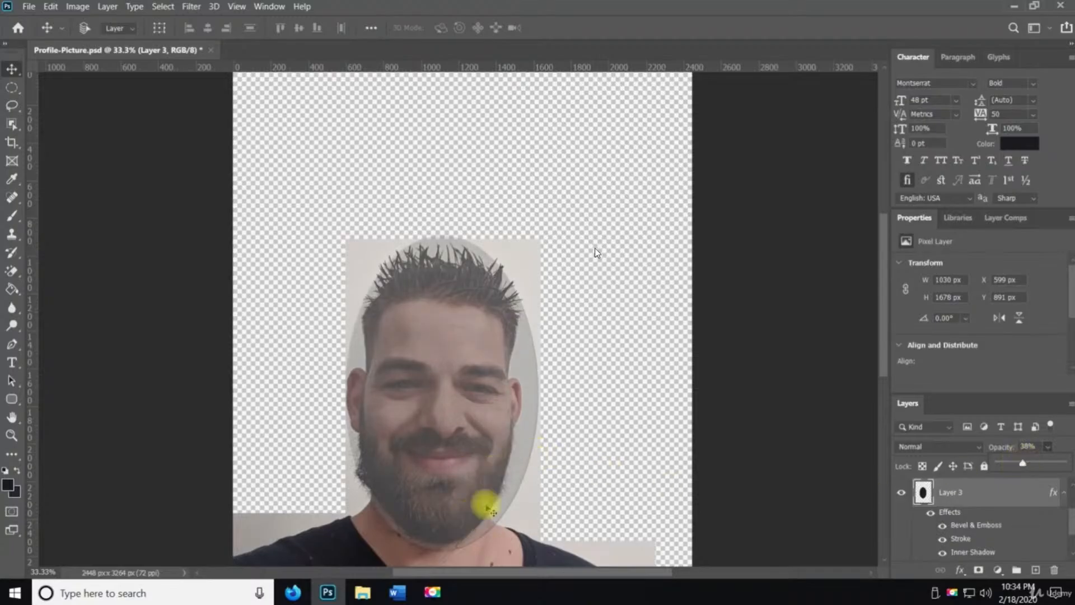
pyautogui.moveTo(478, 463); pyautogui.dragTo(476, 463)
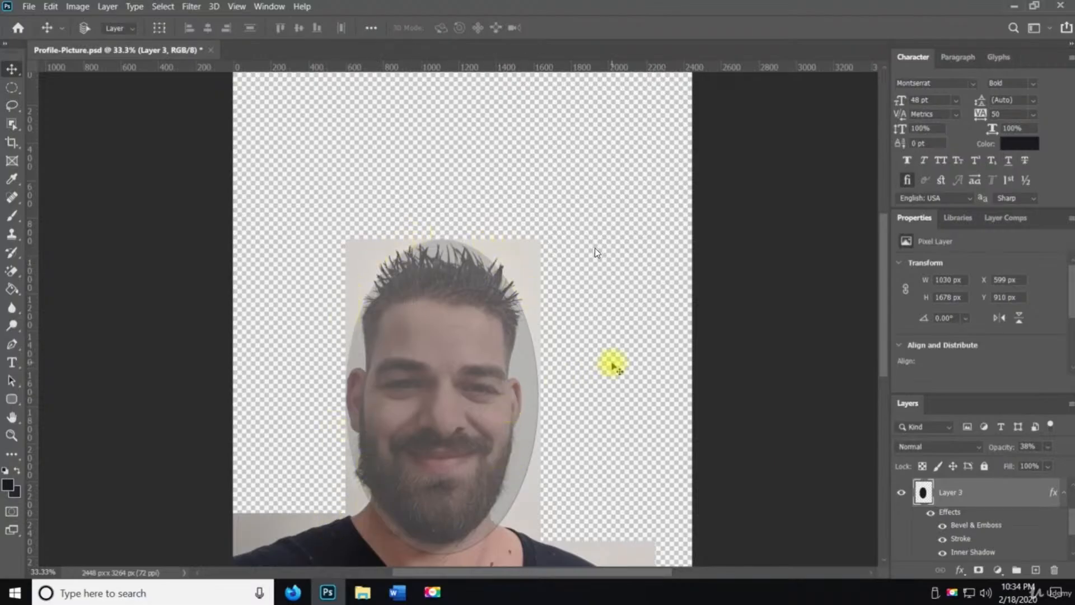
# Draw two practice oval selections with the Elliptical Marquee Tool, deselecting each one
pyautogui.click(12, 87)
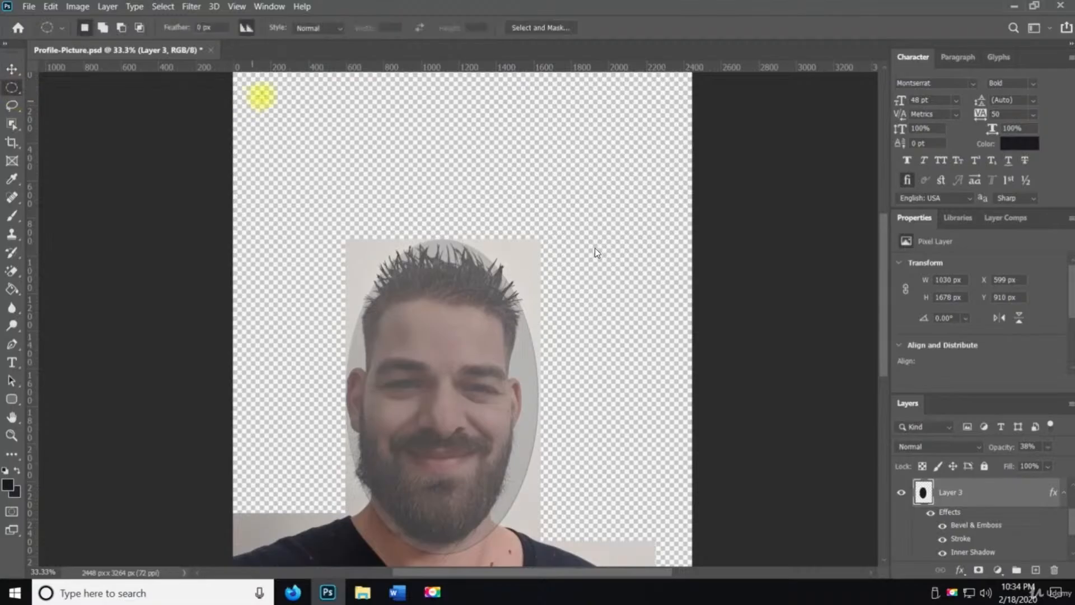
pyautogui.moveTo(264, 106); pyautogui.dragTo(648, 367)
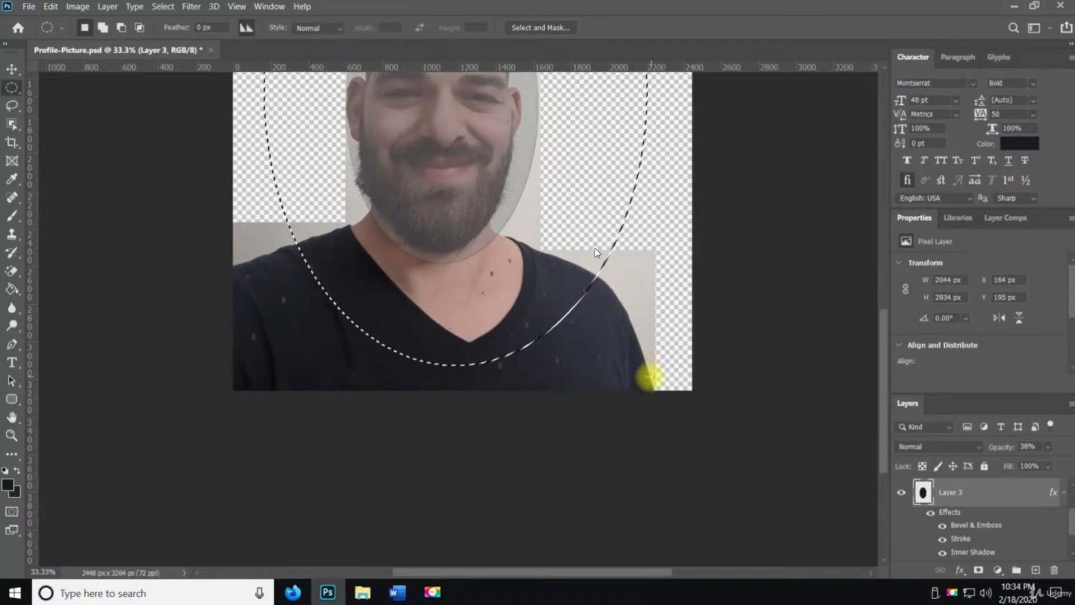
pyautogui.scroll(2, 652, 372)
pyautogui.hotkey('ctrl', 'd')
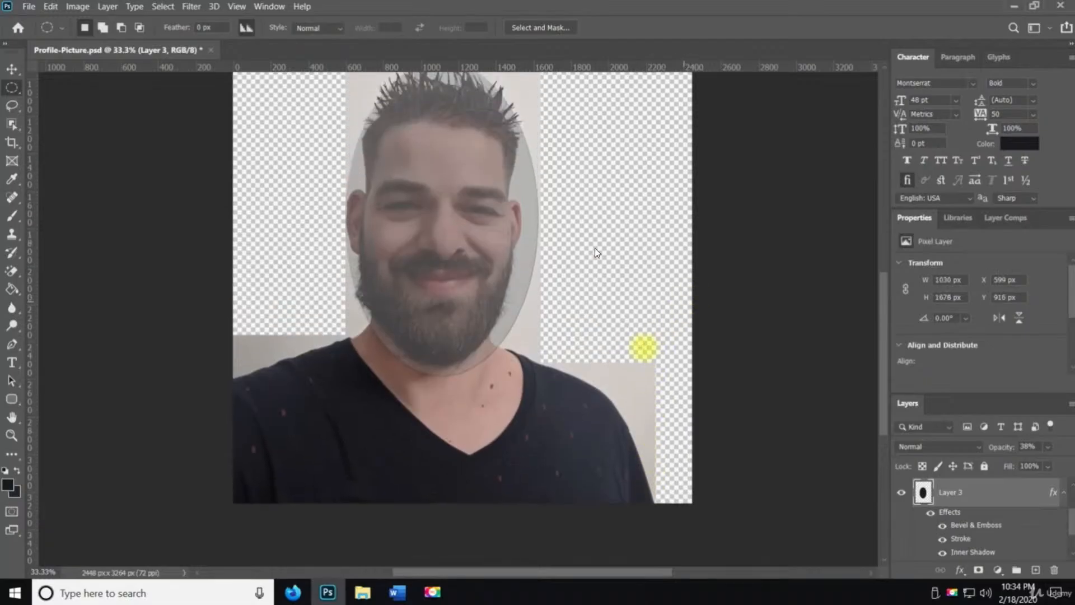
pyautogui.scroll(5, 597, 252)
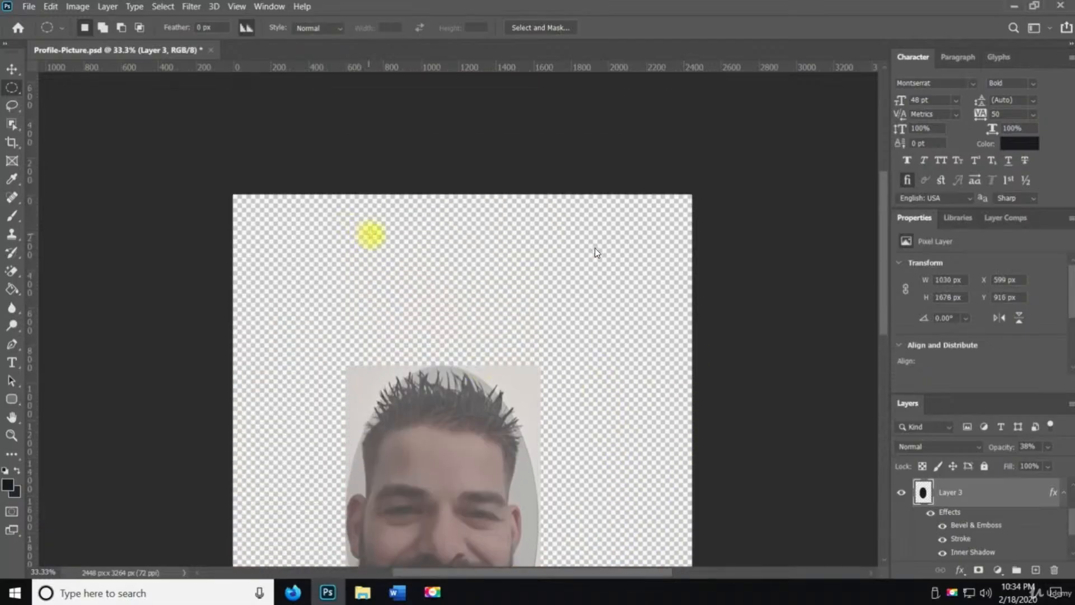
pyautogui.moveTo(370, 235); pyautogui.dragTo(626, 509)
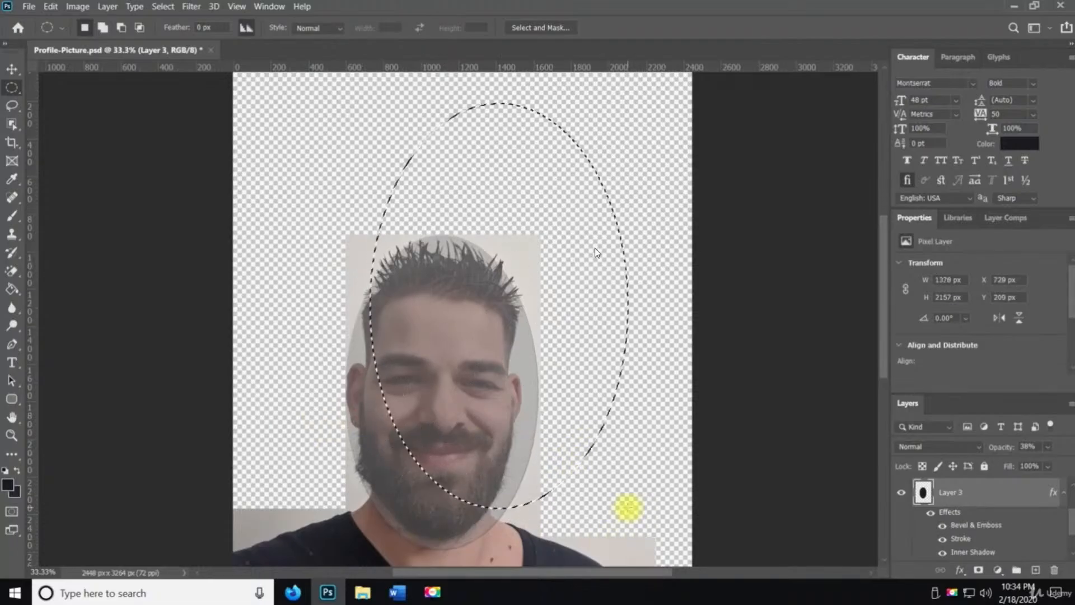
pyautogui.hotkey('ctrl', 'd')
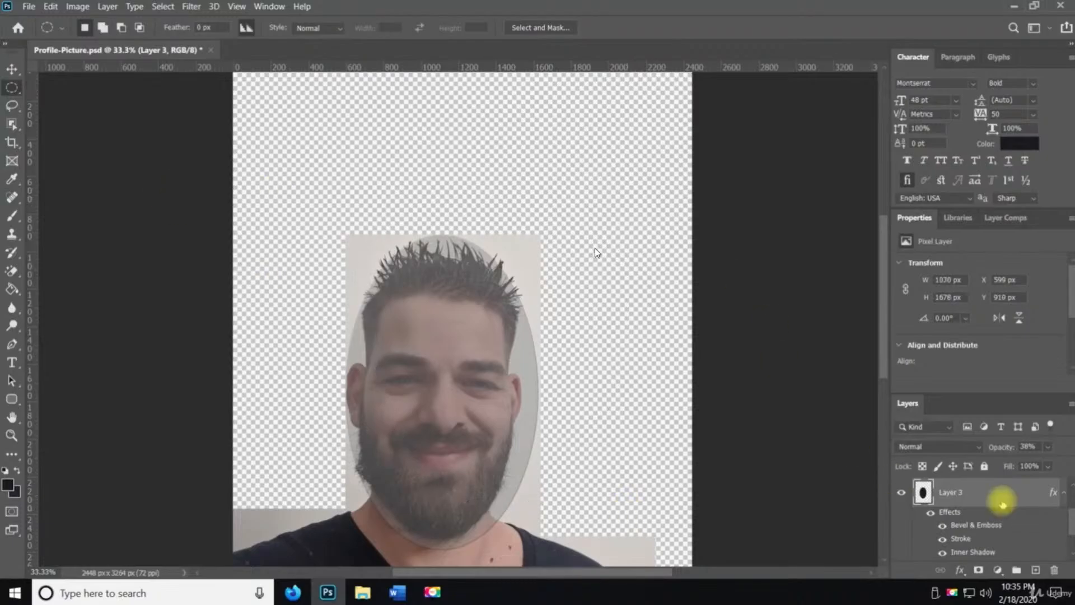
# Delete the styled oval layer, then erase a one-pixel row across the photo on Layer 0 with the Single Row Marquee Tool
pyautogui.moveTo(952, 494); pyautogui.dragTo(1055, 570)
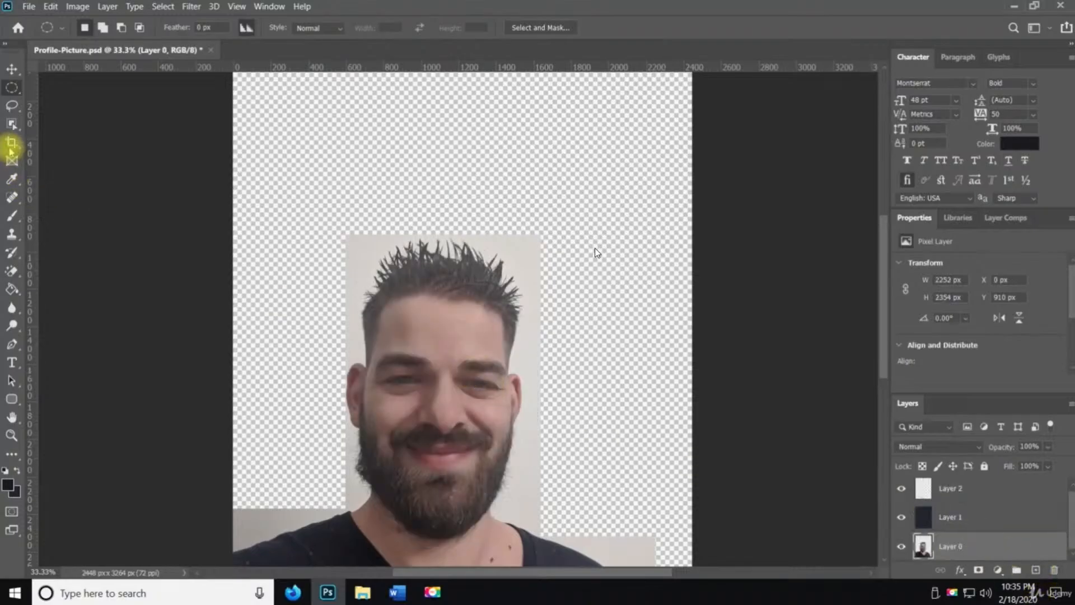
pyautogui.rightClick(12, 88)
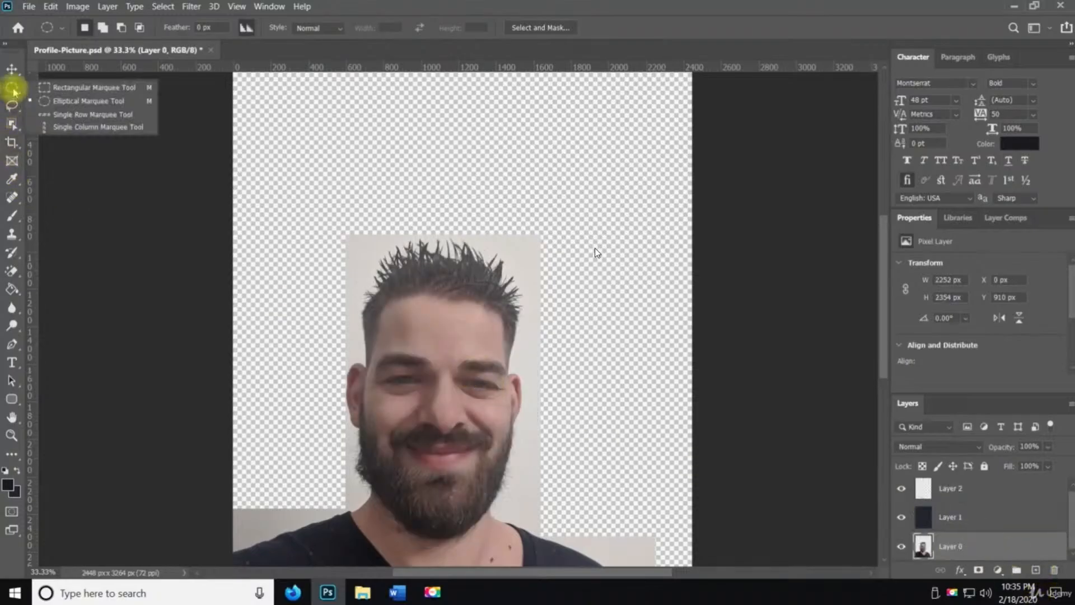
pyautogui.click(84, 118)
pyautogui.click(255, 409)
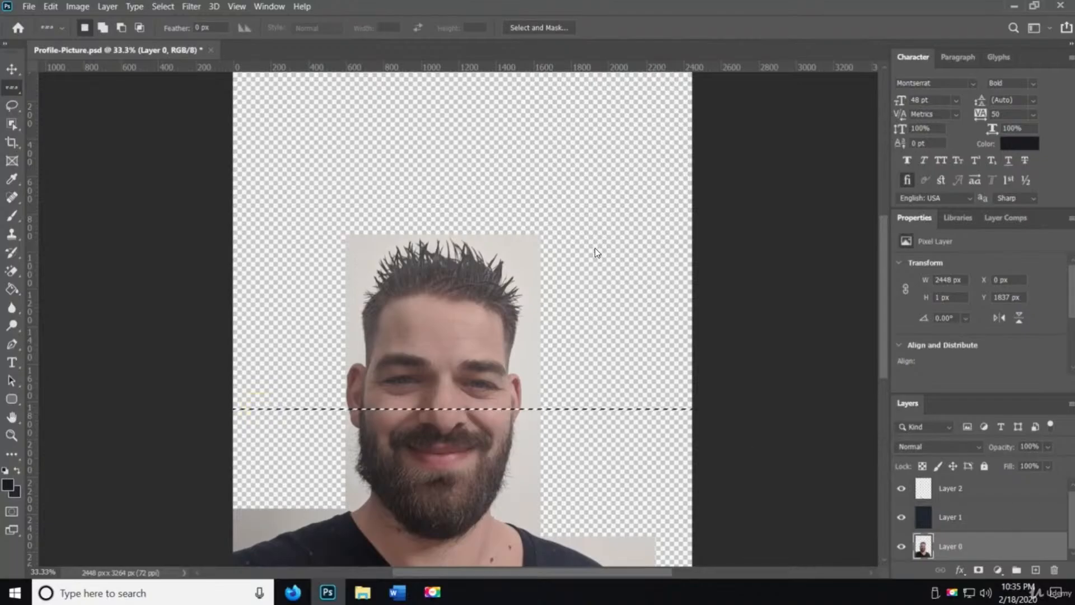
pyautogui.click(952, 548)
pyautogui.press('Delete')
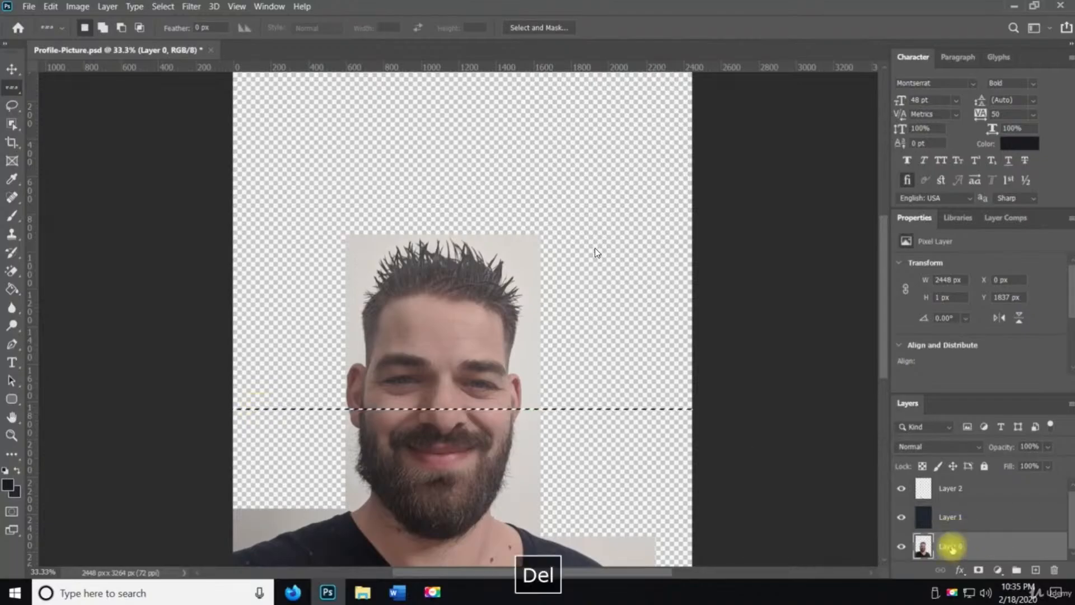
pyautogui.hotkey('ctrl', 'd')
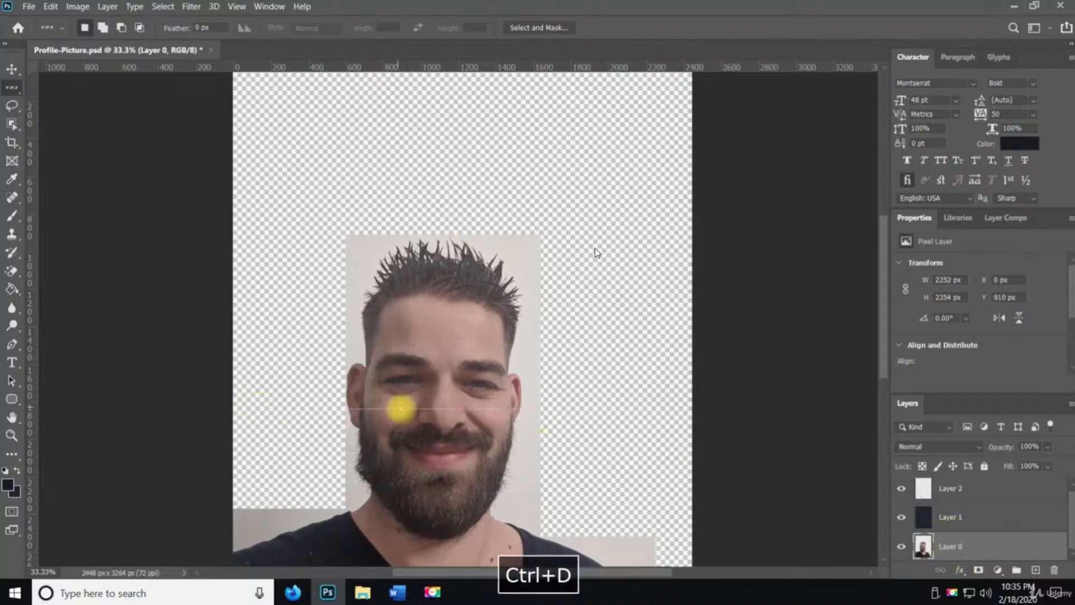
# Zoom in on the face and erase a one-pixel column through it with the Single Column Marquee Tool
pyautogui.press('z')
pyautogui.click(420, 413)
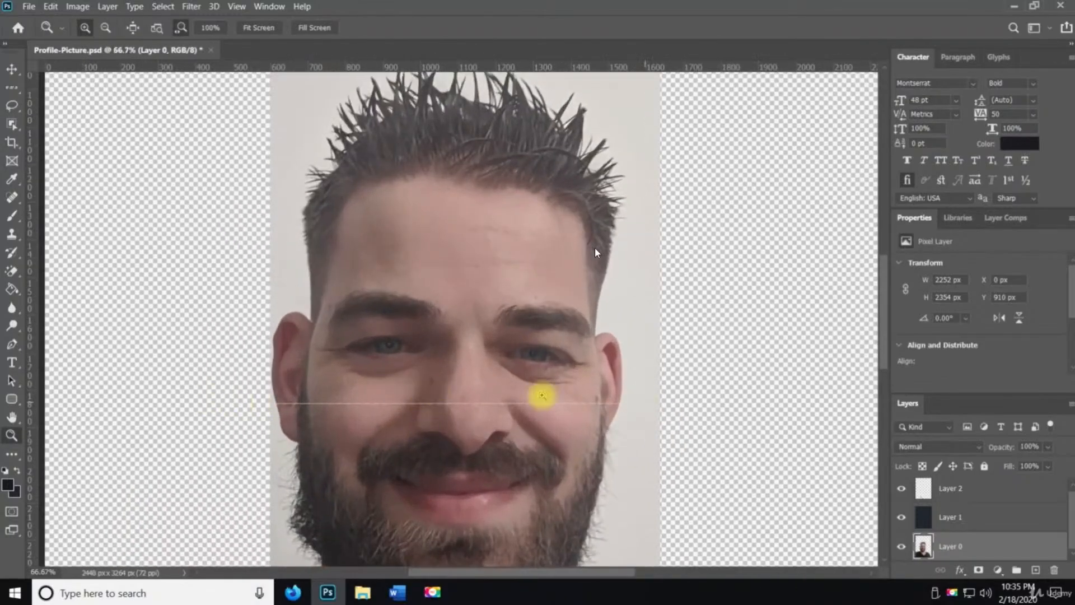
pyautogui.scroll(5, 483, 365)
pyautogui.scroll(-2, 452, 319)
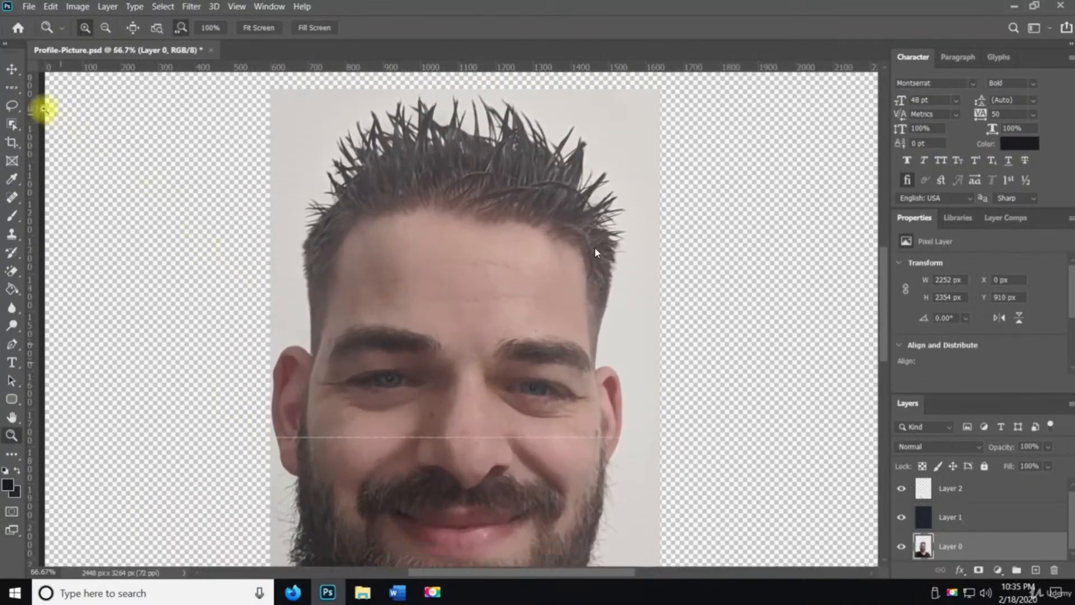
pyautogui.click(11, 88)
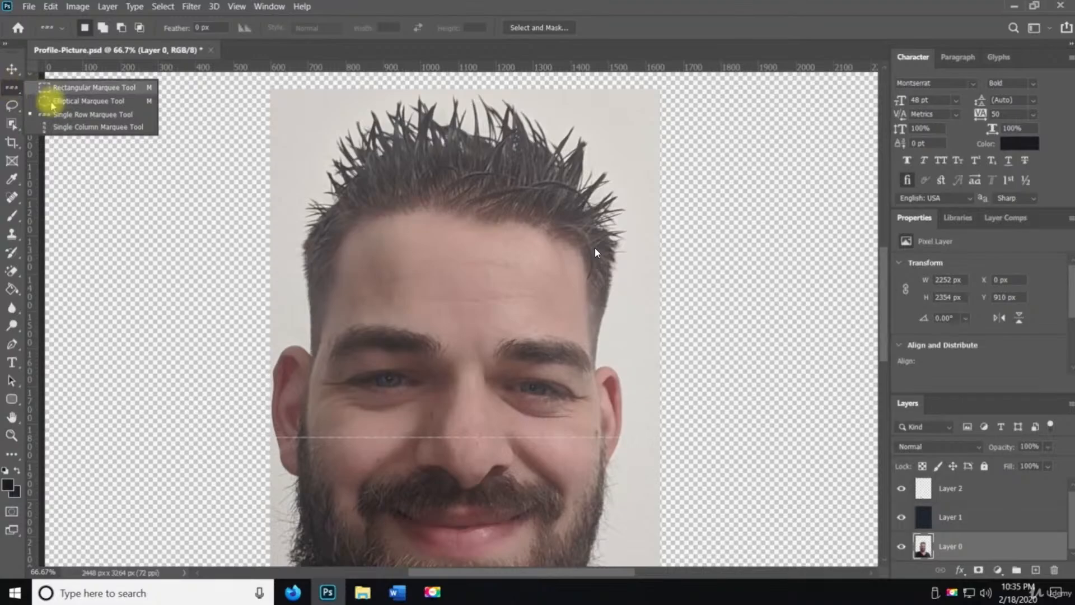
pyautogui.click(84, 128)
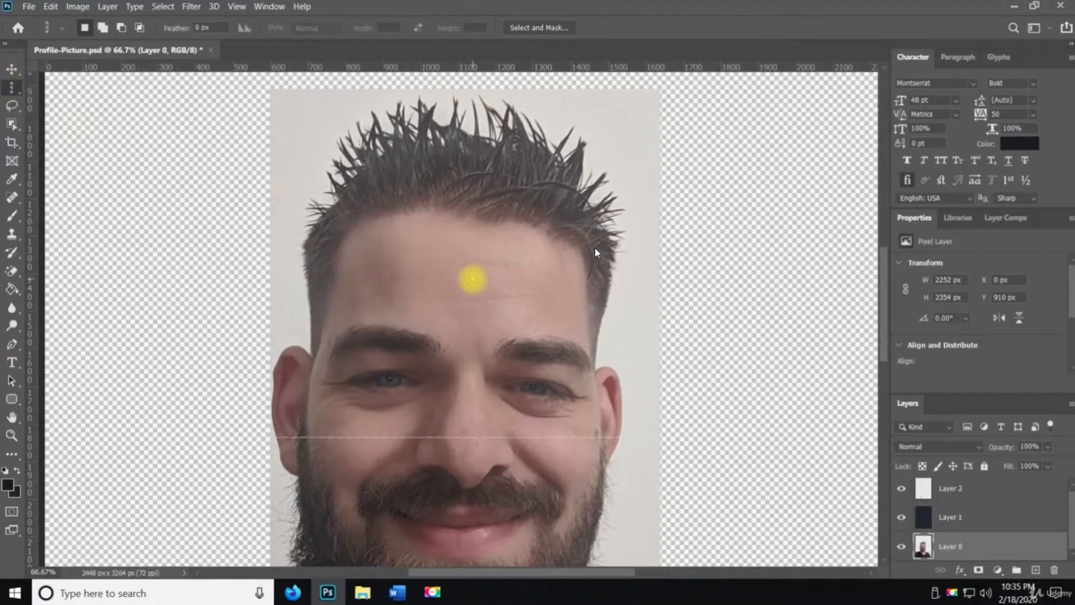
pyautogui.click(472, 279)
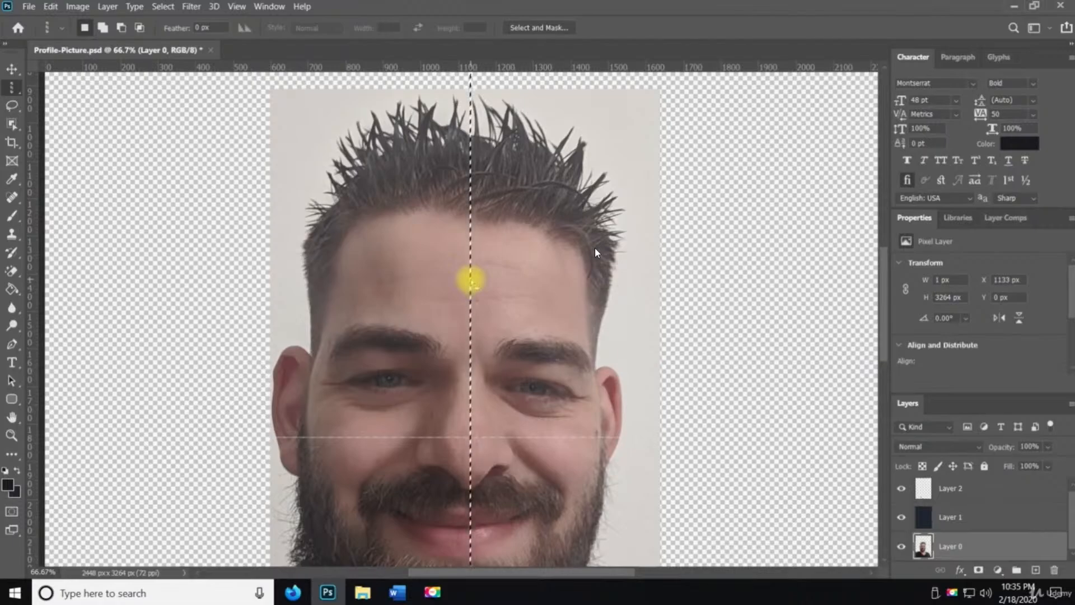
pyautogui.press('Delete')
pyautogui.hotkey('ctrl', 'd')
# Zoom back out to the whole photo and save the document
pyautogui.press('z')
pyautogui.keyDown('alt'); pyautogui.click(543, 327); pyautogui.keyUp('alt')
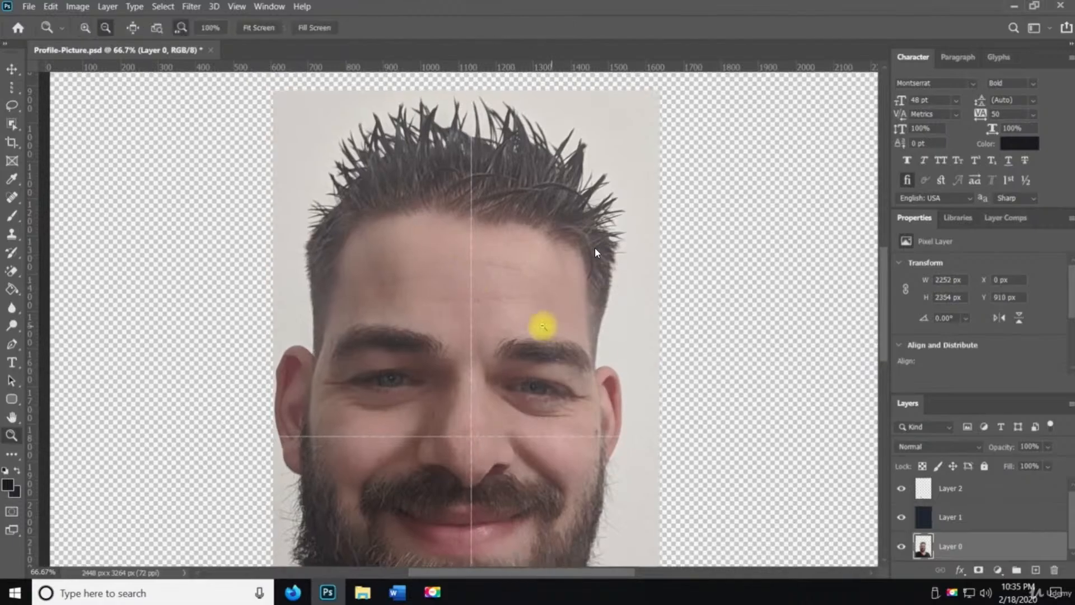
pyautogui.keyDown('alt'); pyautogui.click(513, 331); pyautogui.keyUp('alt')
pyautogui.press('space')
pyautogui.moveTo(490, 433); pyautogui.dragTo(455, 327)
pyautogui.press('m')
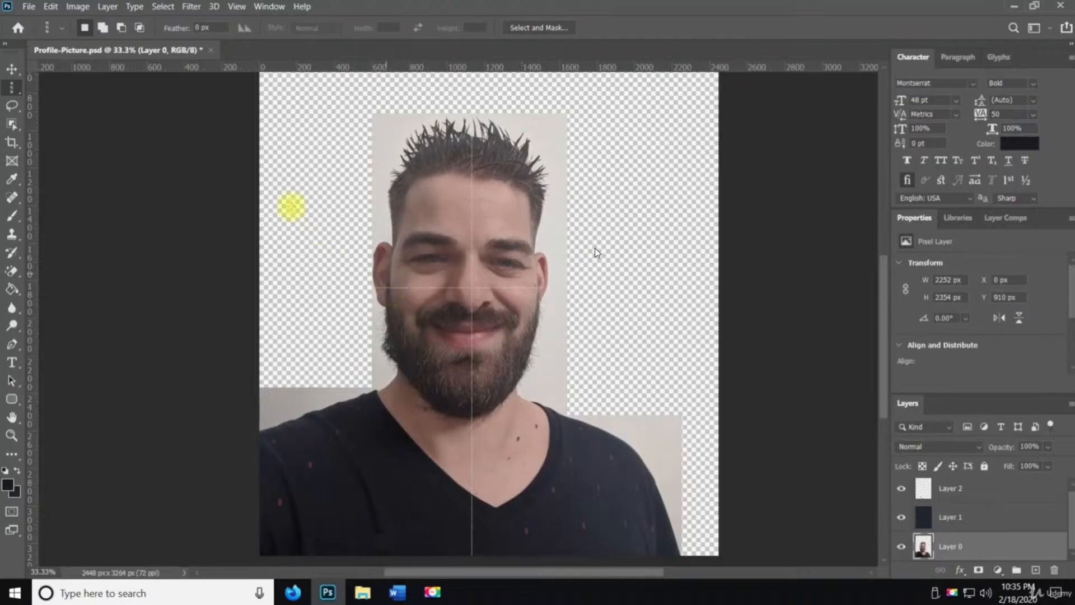
pyautogui.click(28, 6)
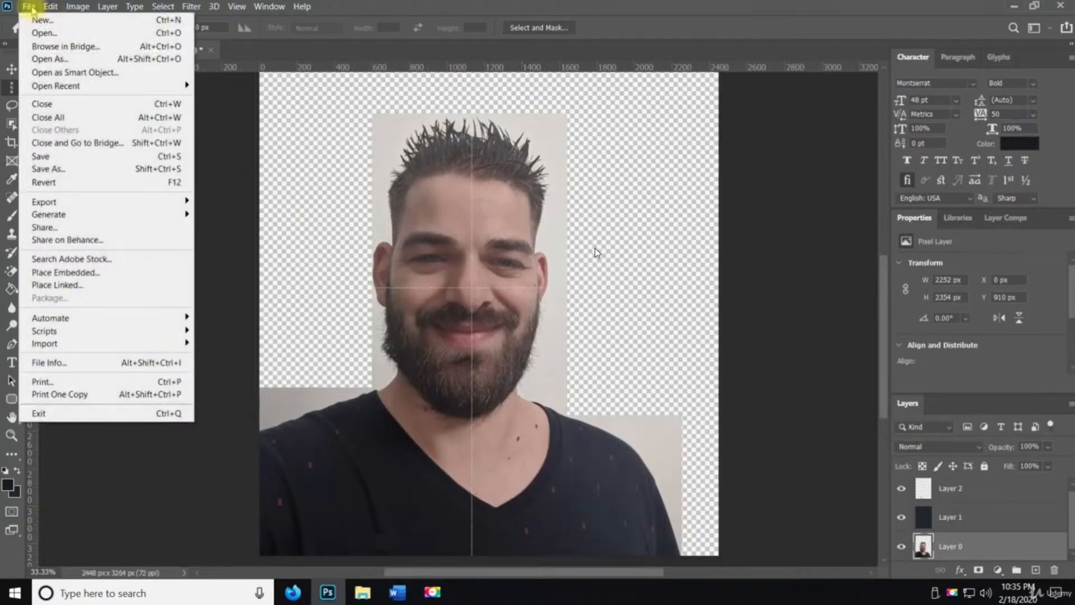
pyautogui.click(49, 156)
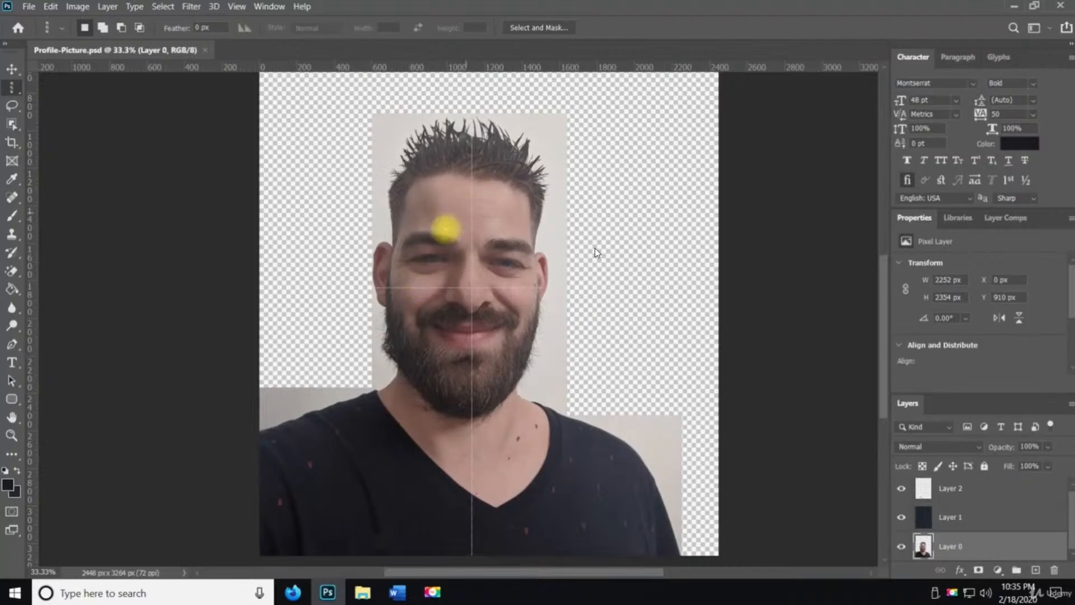
# Undo all the recent edits back to the original uncut photo and deselect
pyautogui.click(50, 6)
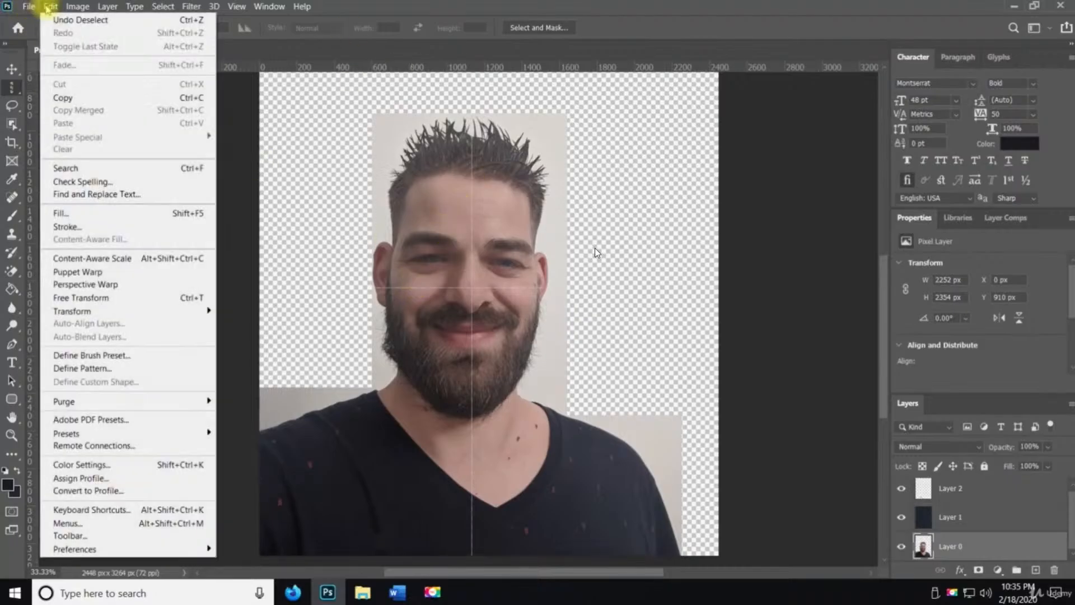
pyautogui.click(66, 21)
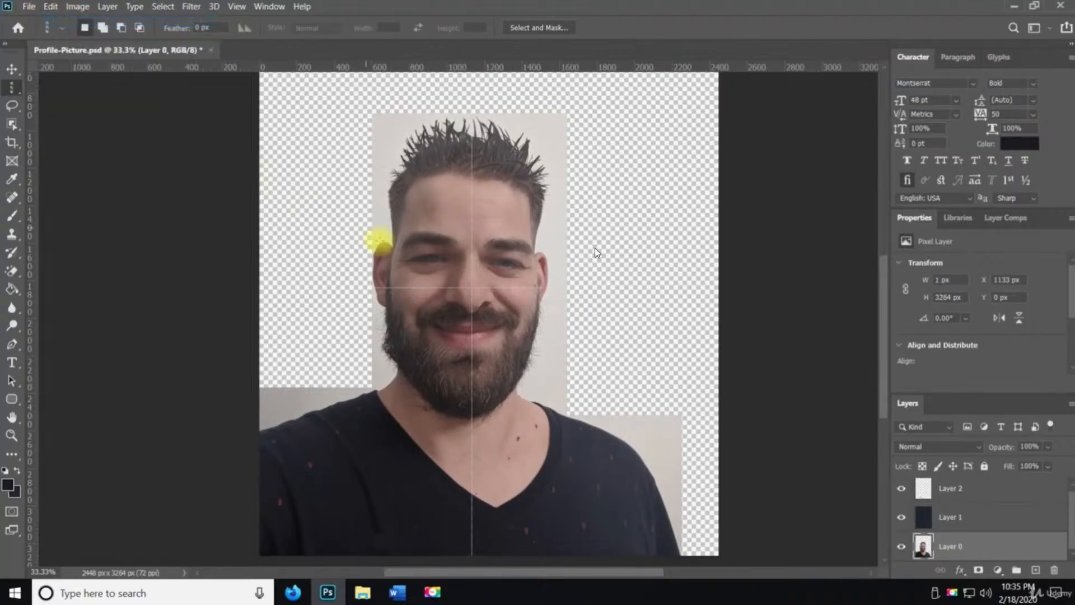
pyautogui.hotkey('ctrl', 'z')
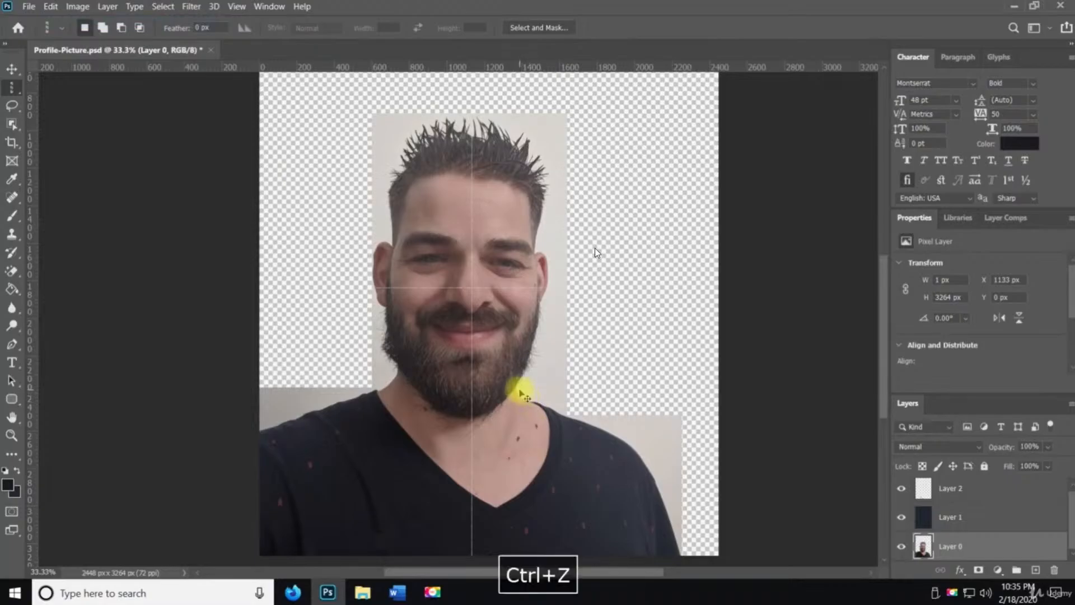
pyautogui.hotkey('ctrl', 'z')
pyautogui.hotkey('ctrl', 'z')
pyautogui.hotkey('ctrl', 'z')
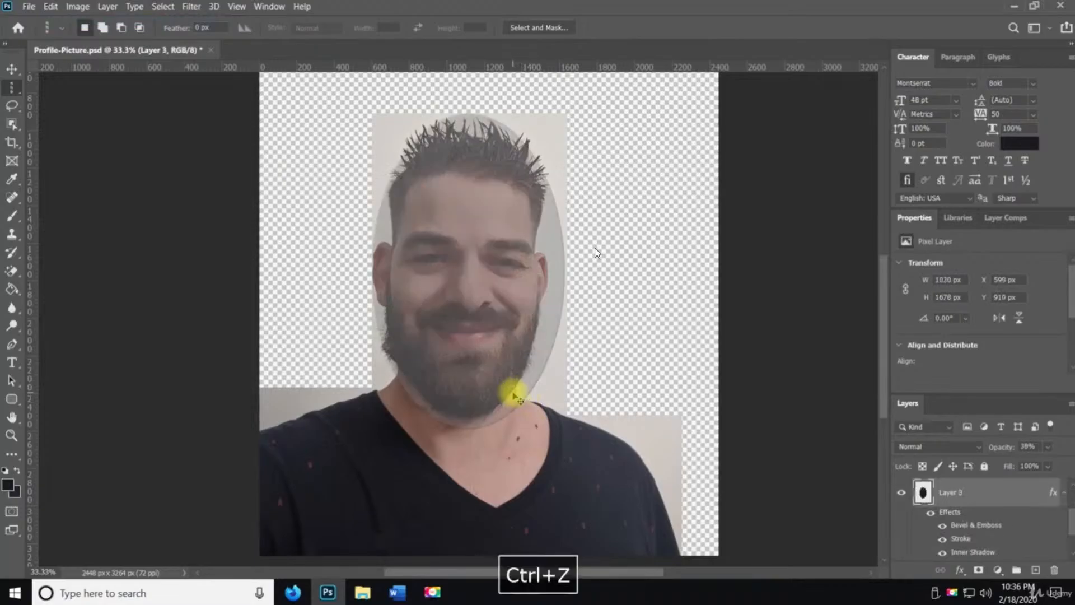
pyautogui.hotkey('ctrl', 'z')
pyautogui.hotkey('ctrl', 'z')
pyautogui.hotkey('ctrl', 'z')
pyautogui.hotkey('ctrl', 'z')
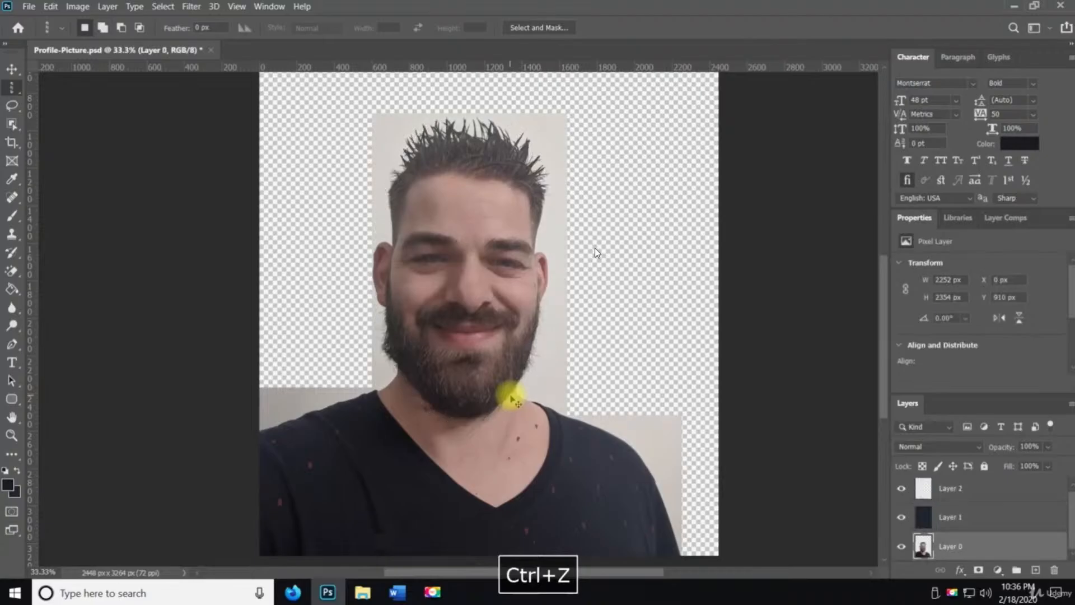
pyautogui.hotkey('ctrl', 'z')
pyautogui.hotkey('ctrl', 'z')
pyautogui.hotkey('ctrl', 'z')
pyautogui.hotkey('ctrl', 'z')
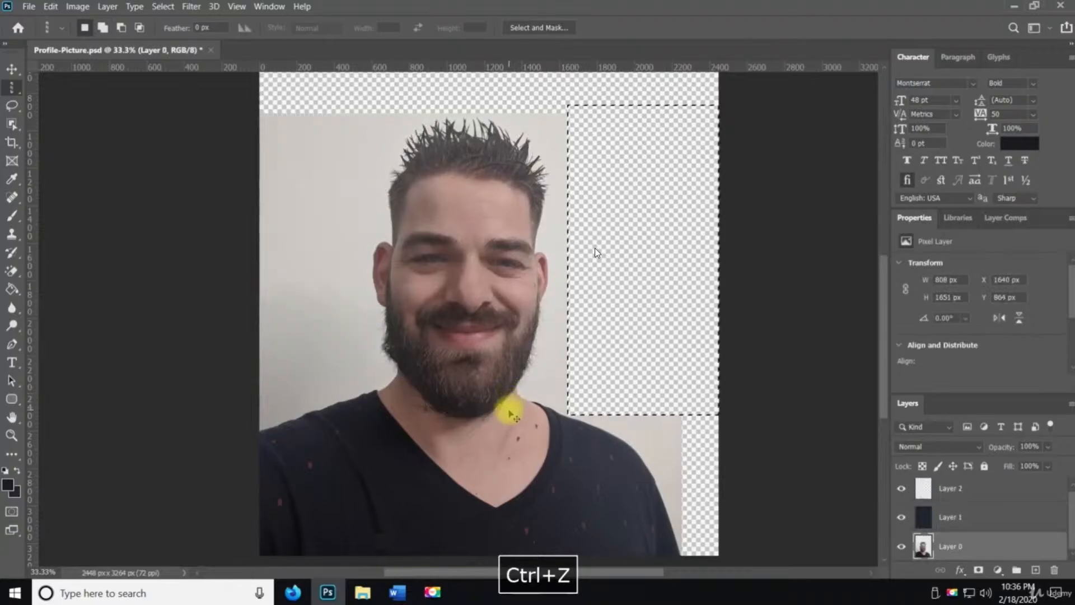
pyautogui.hotkey('ctrl', 'z')
pyautogui.hotkey('ctrl', 'z')
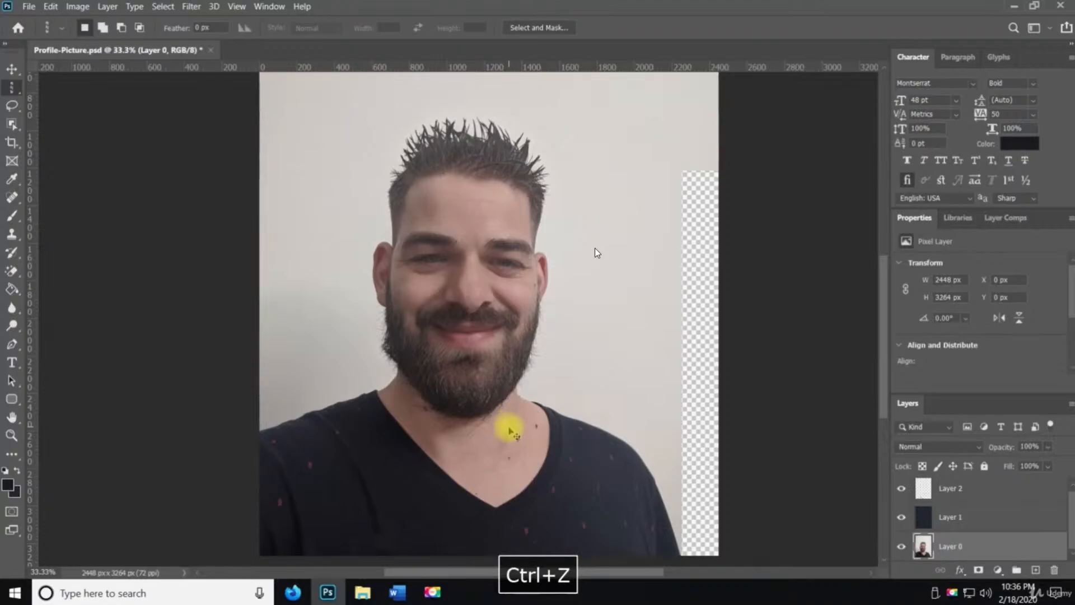
pyautogui.hotkey('ctrl', 'z')
pyautogui.hotkey('ctrl', 'z')
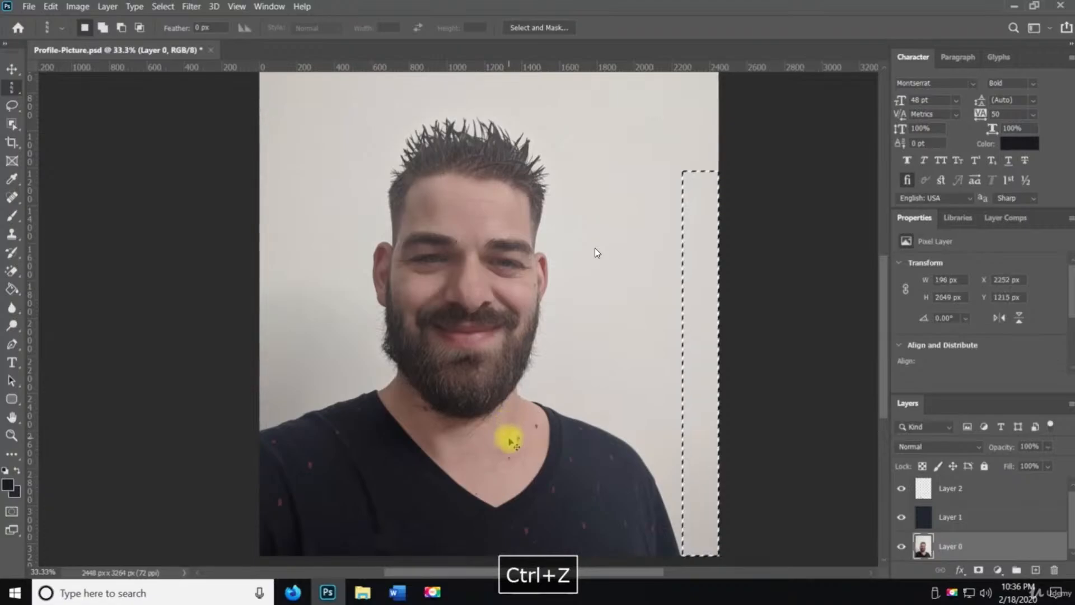
pyautogui.hotkey('ctrl', 'd')
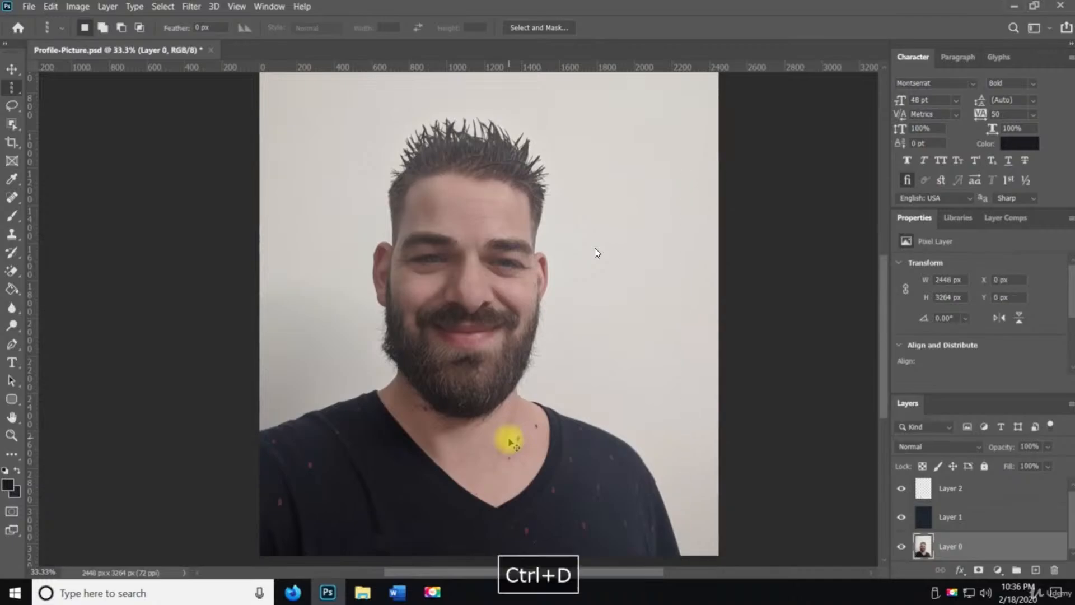
# Save the document and switch to the Rectangular Marquee Tool
pyautogui.hotkey('ctrl', 's')
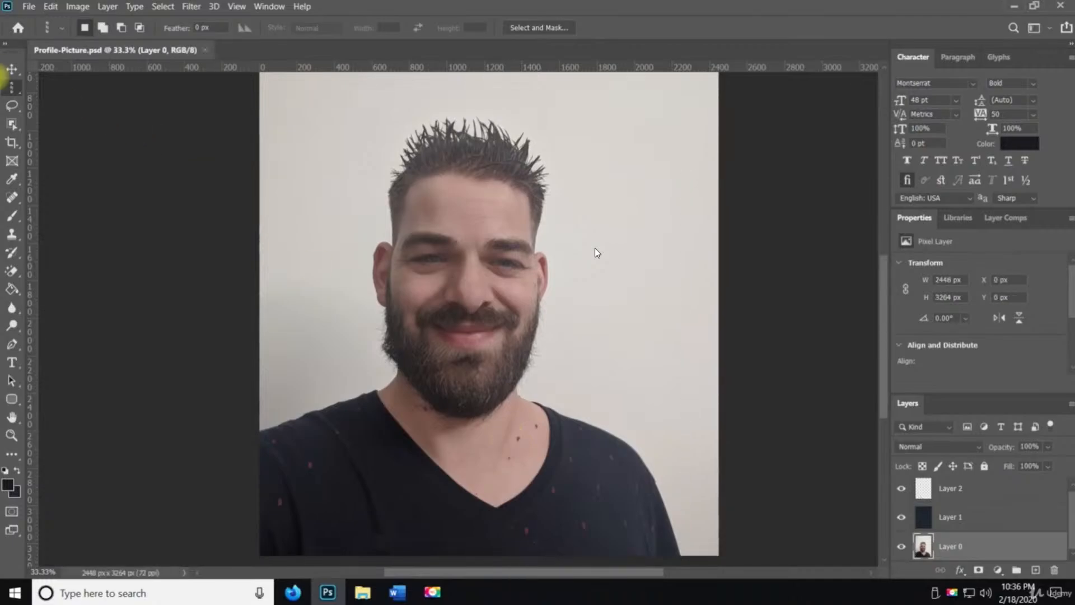
pyautogui.rightClick(21, 93)
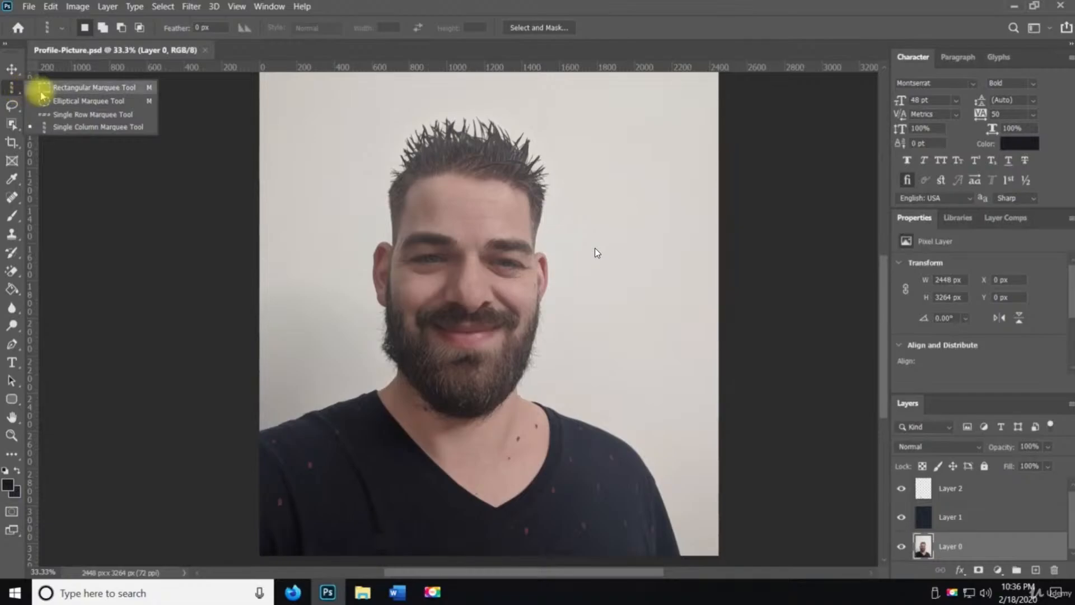
pyautogui.click(41, 86)
pyautogui.click(13, 106)
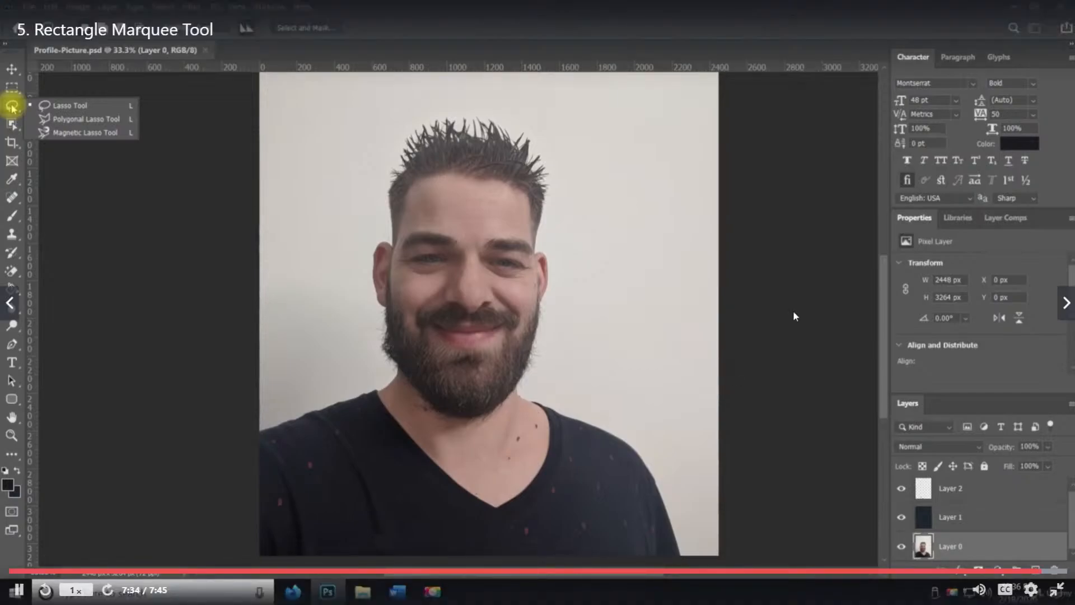
pyautogui.click(11, 106)
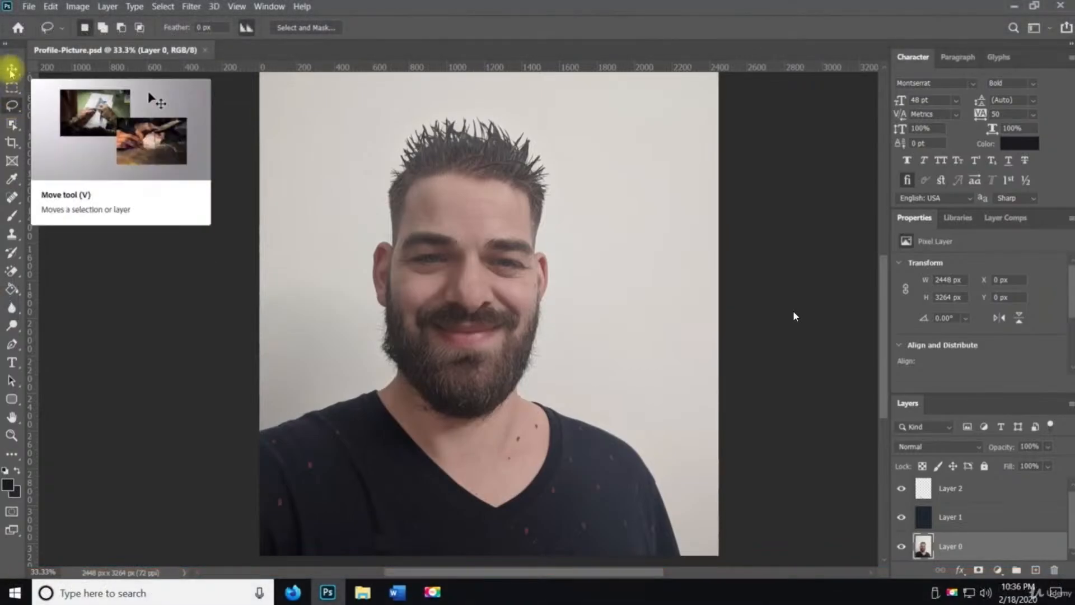
pyautogui.click(12, 88)
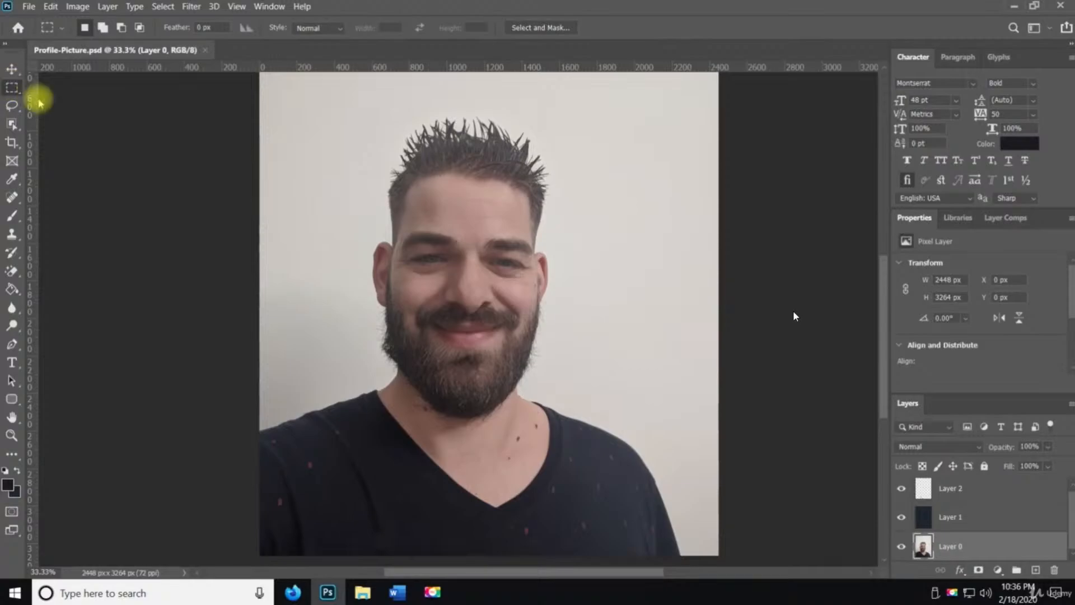
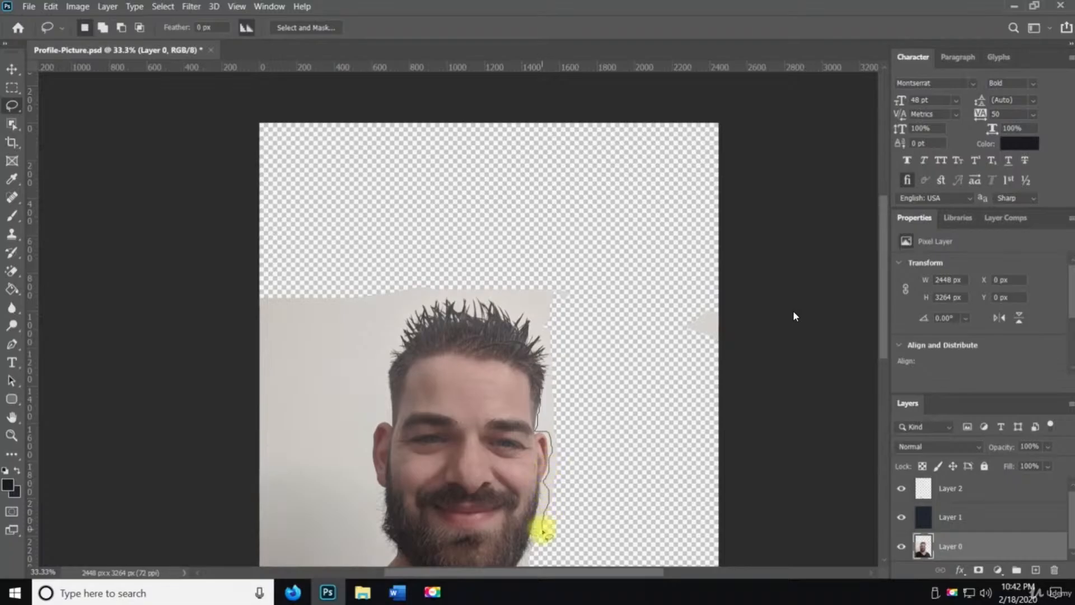
# Lasso the leftover background strip beside the face near the ear, delete it and deselect
pyautogui.moveTo(543, 530); pyautogui.dragTo(556, 475)
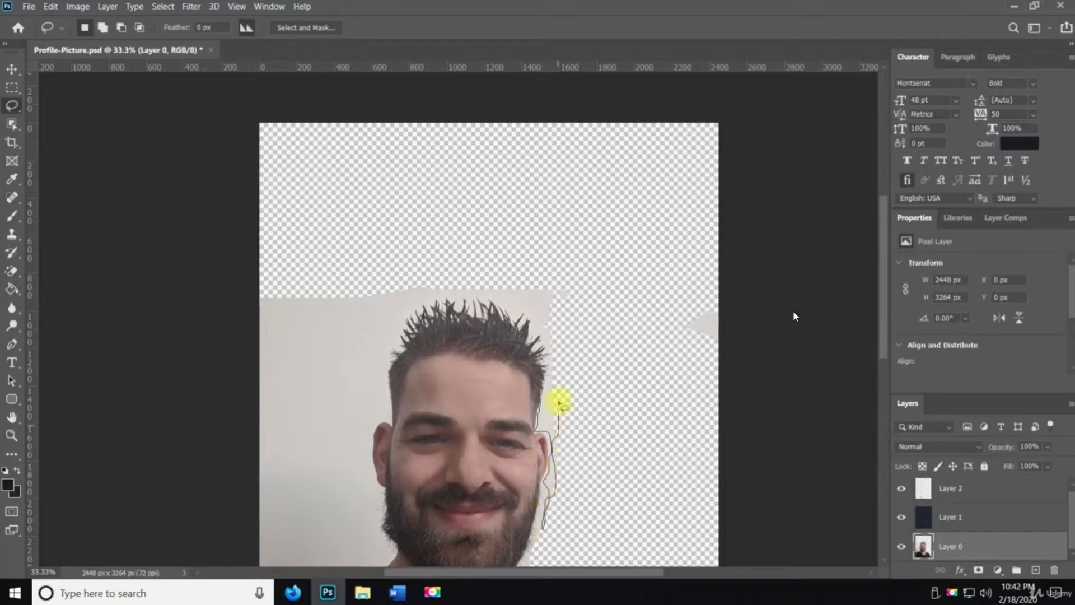
pyautogui.moveTo(541, 381); pyautogui.dragTo(545, 386)
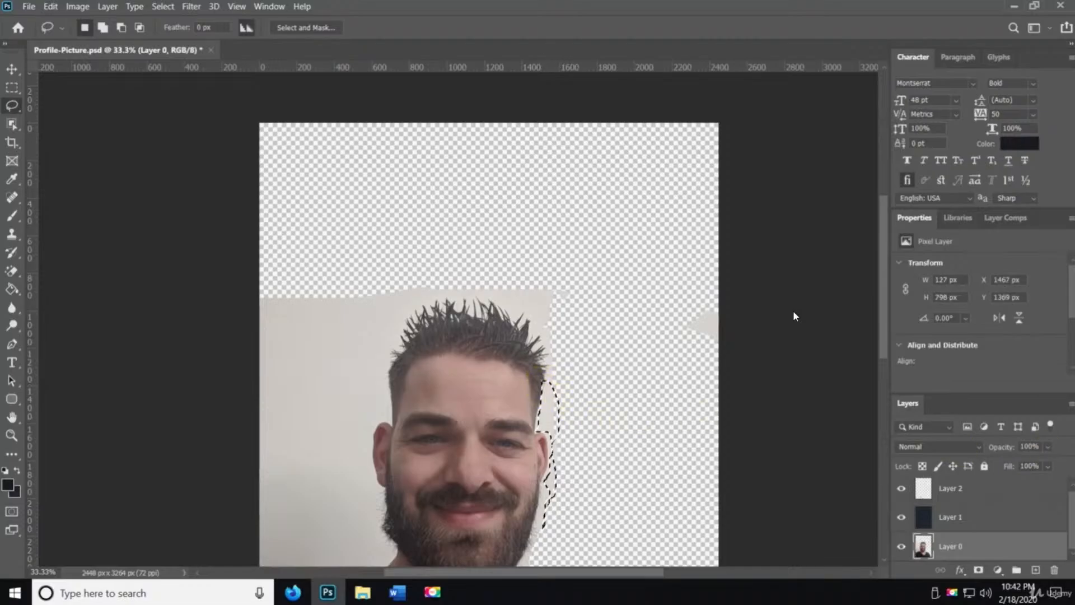
pyautogui.press('Delete')
pyautogui.hotkey('ctrl', 'd')
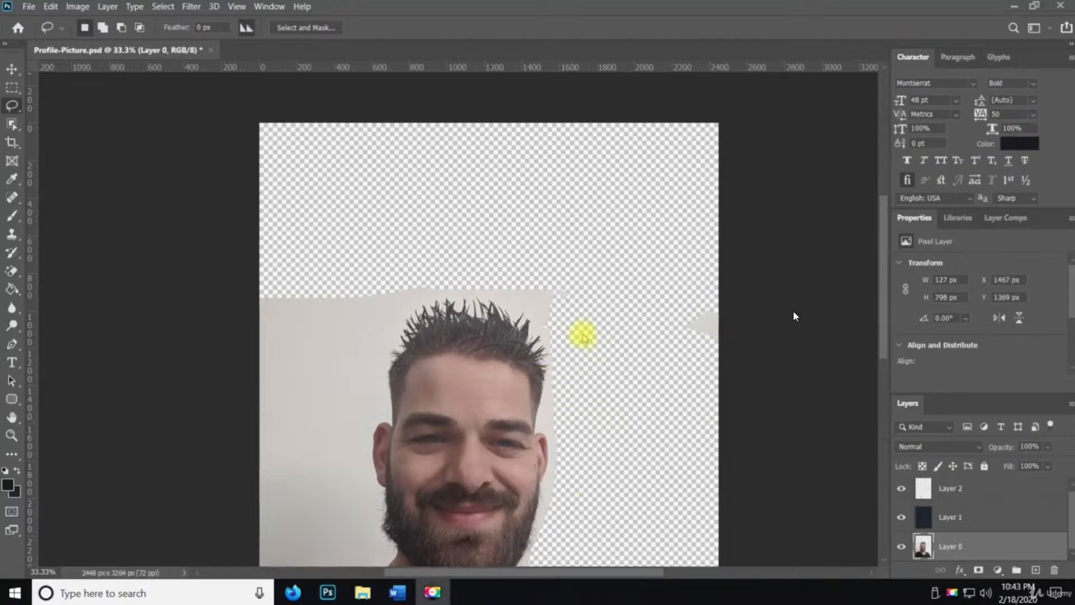
pyautogui.press('space')
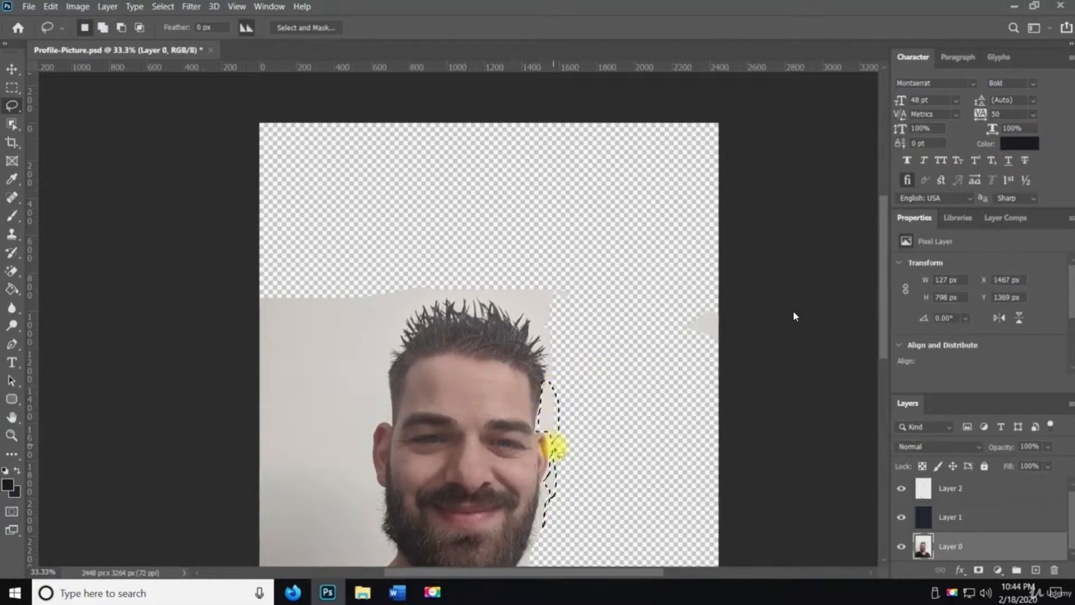
pyautogui.press('Delete')
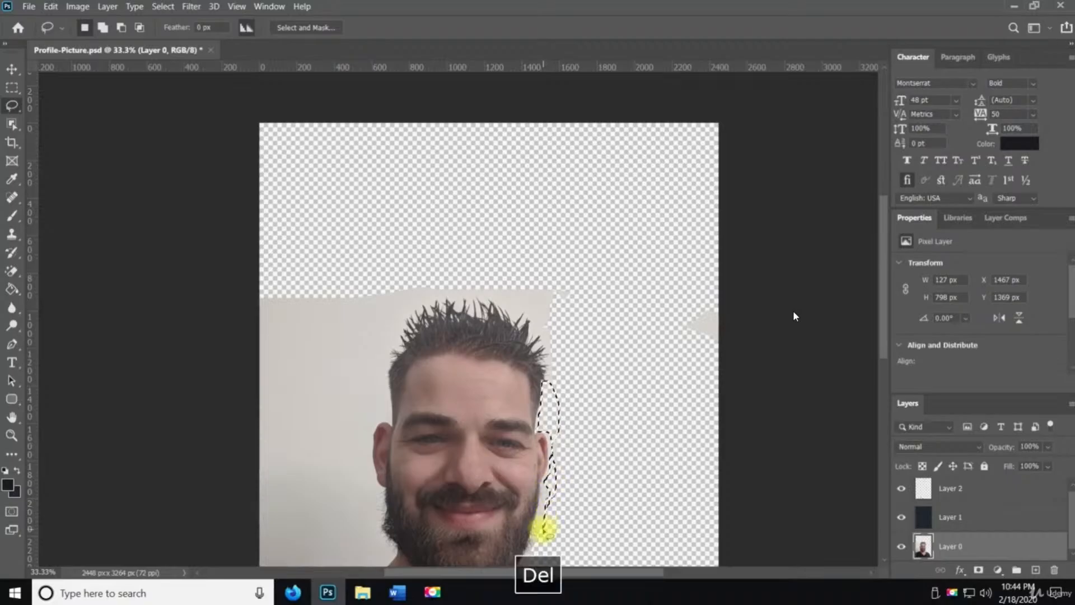
pyautogui.hotkey('ctrl', 'd')
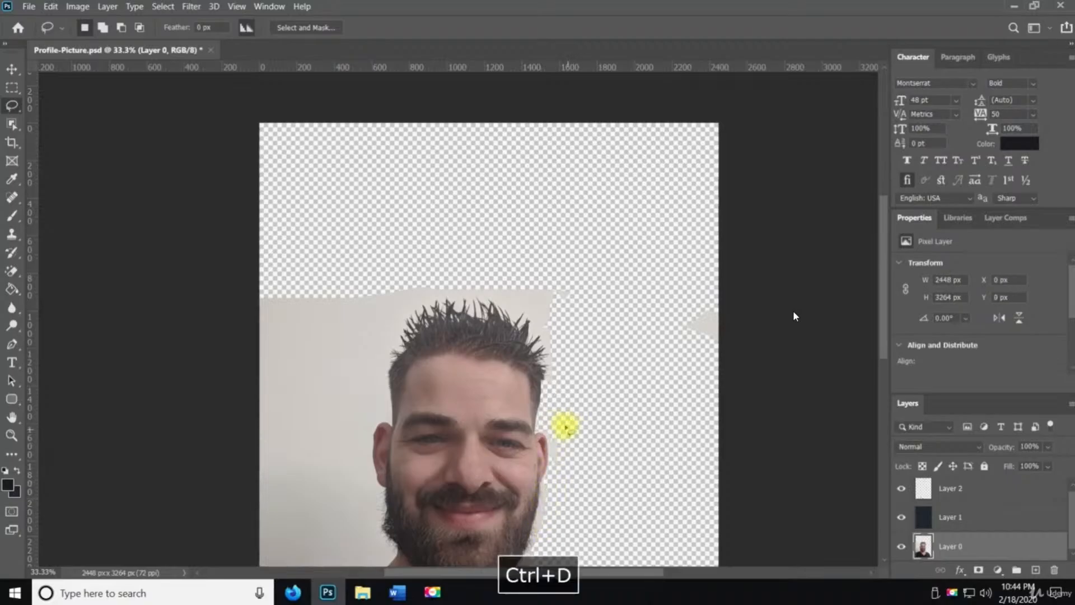
# Zoom in on the ear and lasso-delete the remaining background patch around its outer edge, then deselect
pyautogui.press('z')
pyautogui.click(547, 452)
pyautogui.click(546, 452)
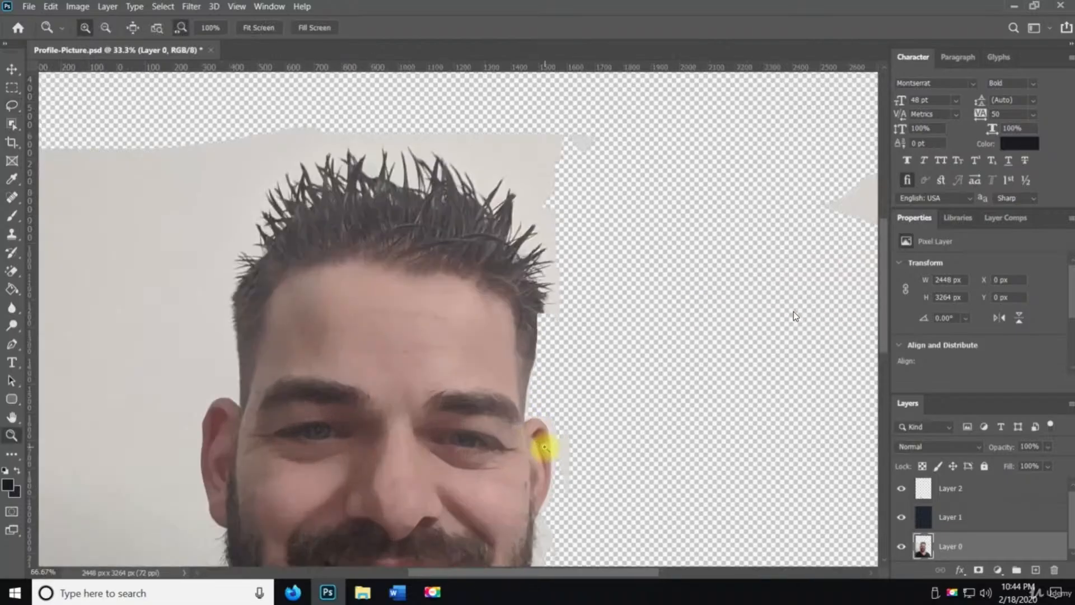
pyautogui.click(546, 452)
pyautogui.press('space')
pyautogui.moveTo(538, 428); pyautogui.dragTo(432, 403)
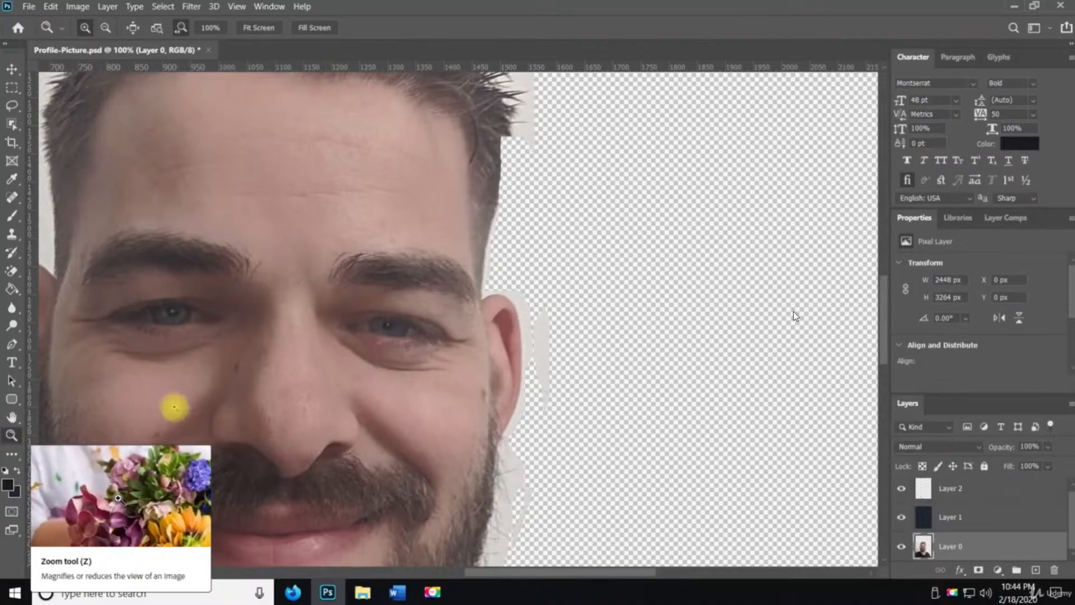
pyautogui.click(536, 360)
pyautogui.click(535, 360)
pyautogui.click(536, 360)
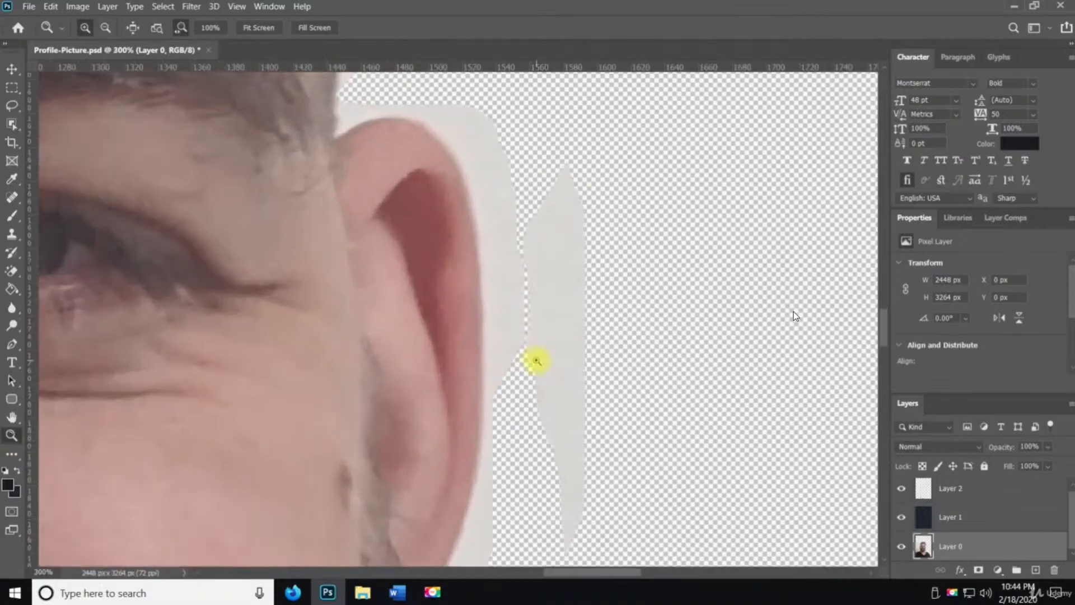
pyautogui.press('space')
pyautogui.moveTo(535, 361); pyautogui.dragTo(463, 410)
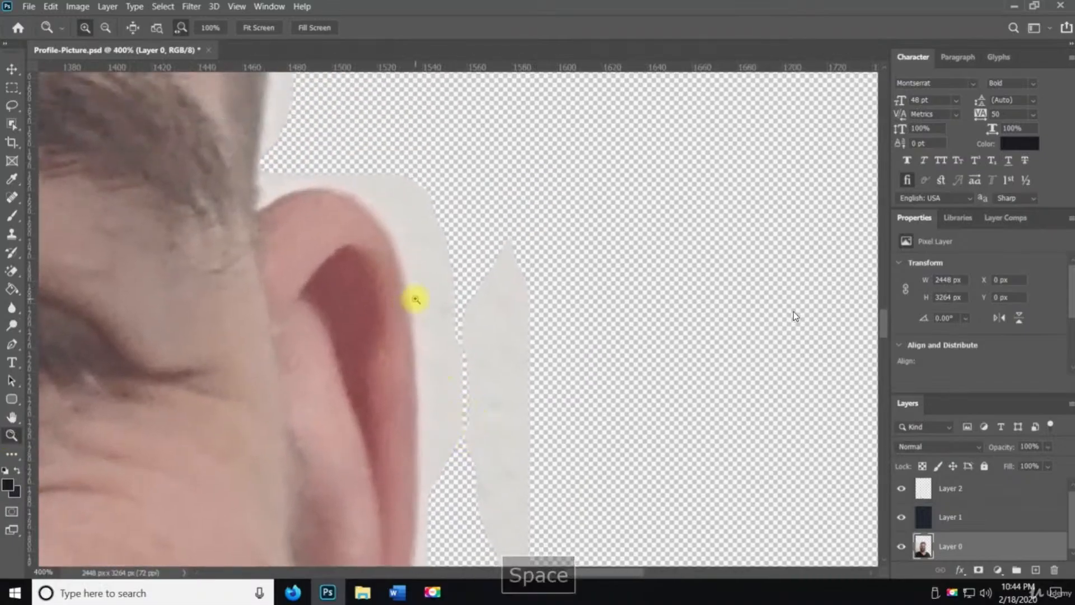
pyautogui.press('l')
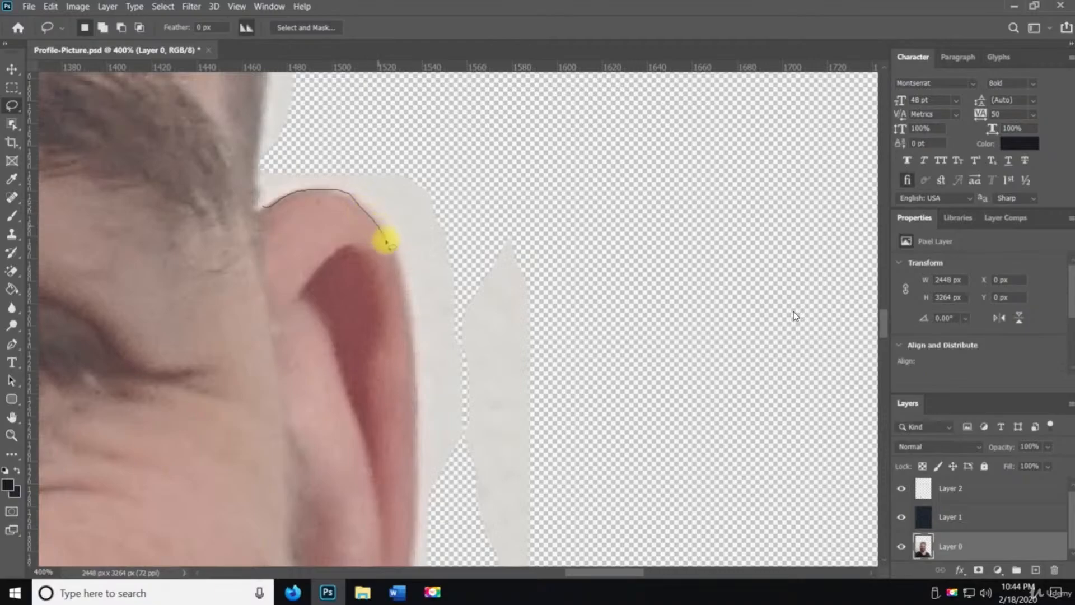
pyautogui.moveTo(396, 276); pyautogui.dragTo(415, 343)
pyautogui.moveTo(417, 395); pyautogui.dragTo(412, 435)
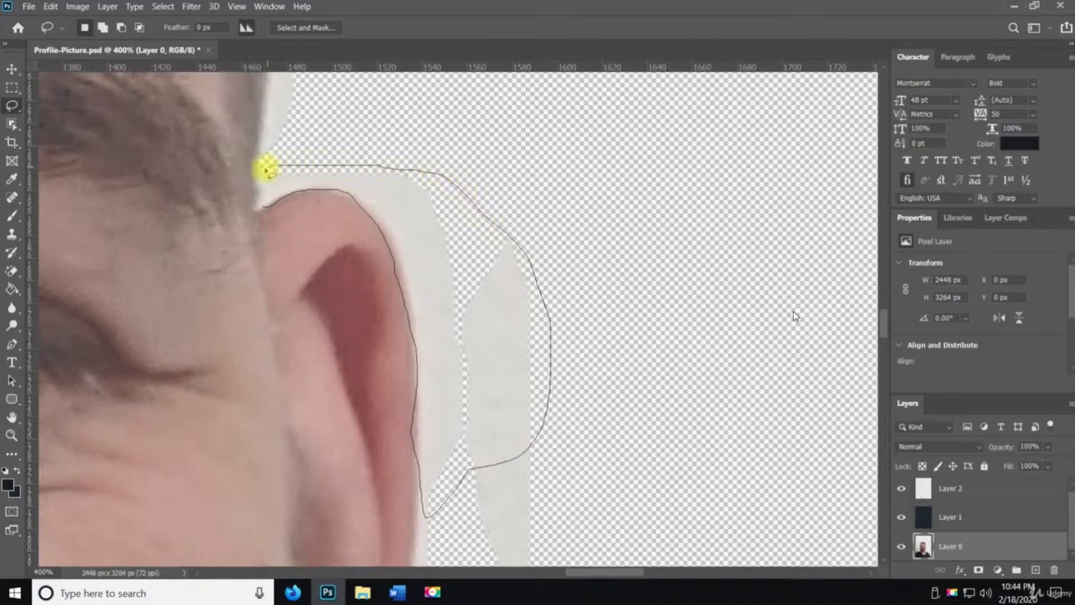
pyautogui.moveTo(261, 205); pyautogui.dragTo(266, 208)
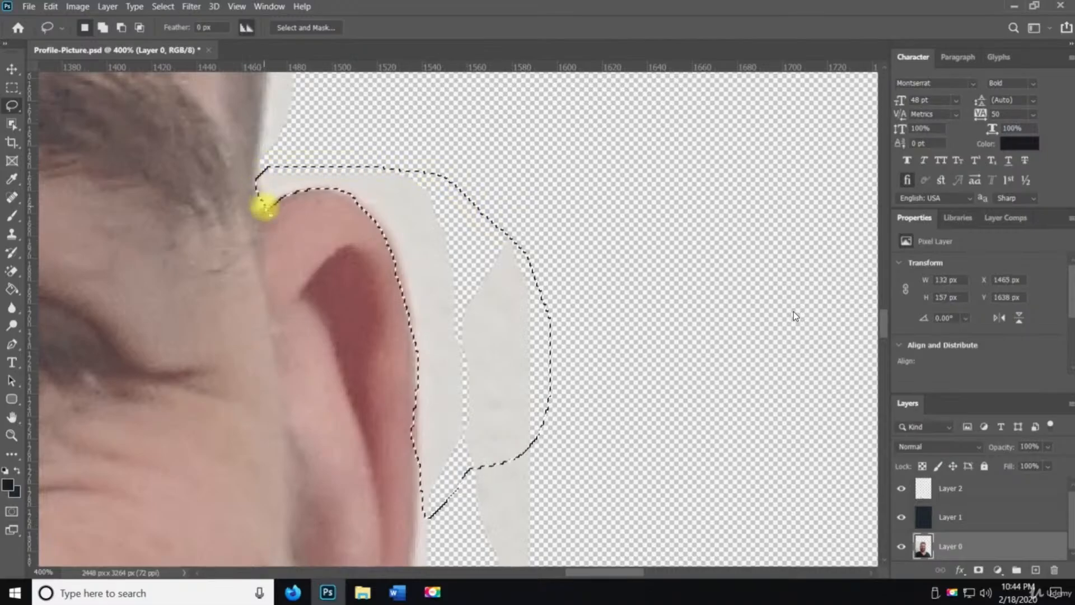
pyautogui.press('Delete')
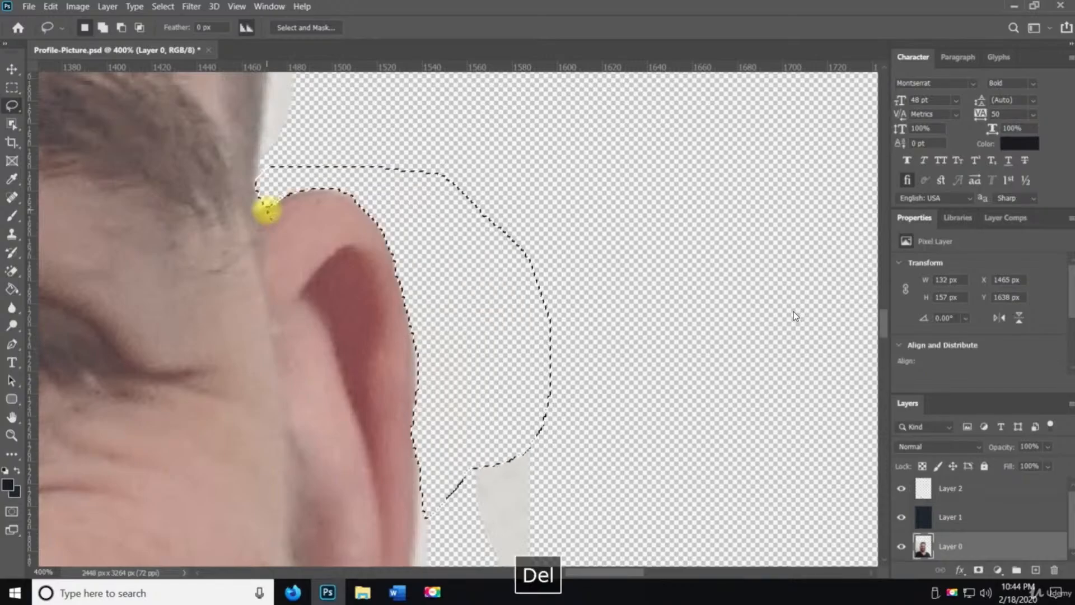
pyautogui.hotkey('ctrl', 'd')
# Zoom in below the ear and lasso-delete the background remnant beside the jaw, then deselect
pyautogui.press('z')
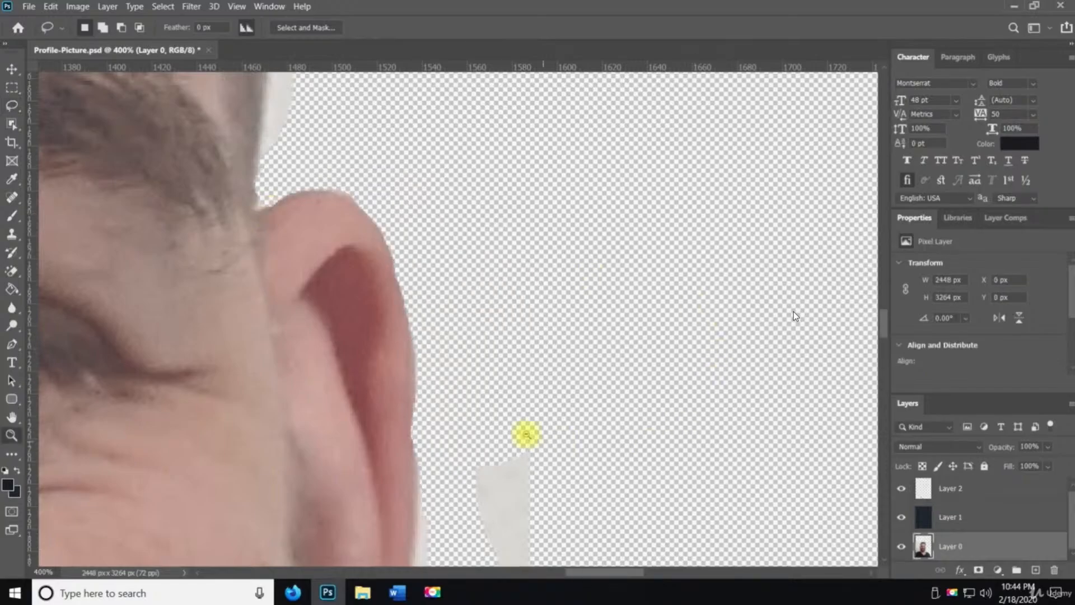
pyautogui.keyDown('alt'); pyautogui.click(519, 433); pyautogui.keyUp('alt')
pyautogui.keyDown('alt'); pyautogui.click(519, 433); pyautogui.keyUp('alt')
pyautogui.keyDown('alt'); pyautogui.click(518, 432); pyautogui.keyUp('alt')
pyautogui.keyDown('alt'); pyautogui.click(519, 432); pyautogui.keyUp('alt')
pyautogui.keyDown('alt'); pyautogui.click(518, 433); pyautogui.keyUp('alt')
pyautogui.keyDown('alt'); pyautogui.click(519, 435); pyautogui.keyUp('alt')
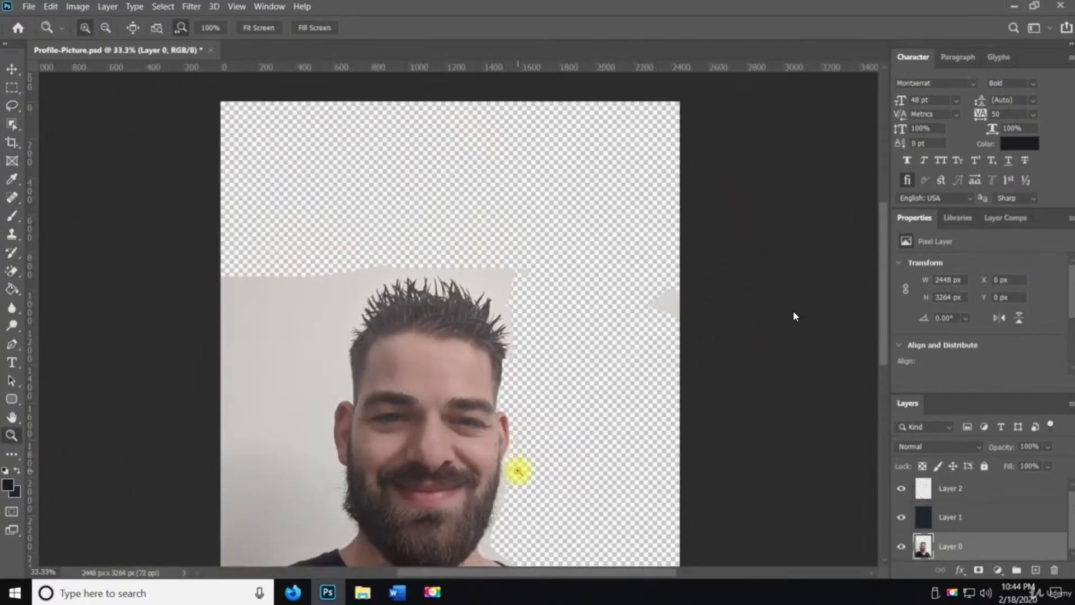
pyautogui.click(516, 483)
pyautogui.click(516, 483)
pyautogui.click(515, 482)
pyautogui.click(512, 478)
pyautogui.click(511, 478)
pyautogui.press('space')
pyautogui.moveTo(501, 253)
pyautogui.mouseDown()
pyautogui.moveTo(499, 351)
pyautogui.moveTo(398, 461)
pyautogui.mouseUp()
pyautogui.press('l')
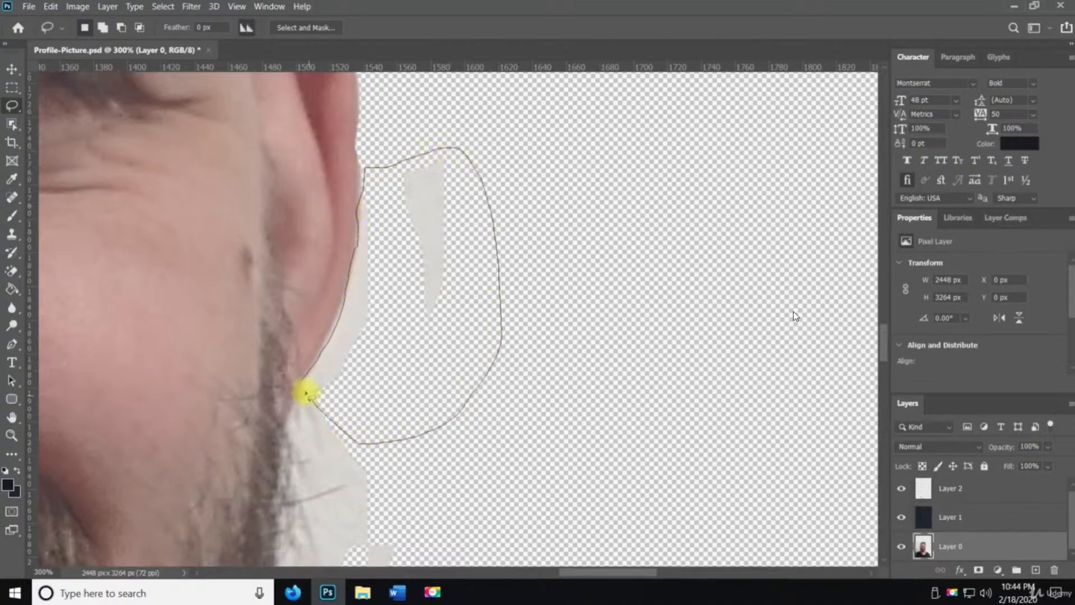
pyautogui.moveTo(302, 381); pyautogui.dragTo(303, 382)
pyautogui.press('Delete')
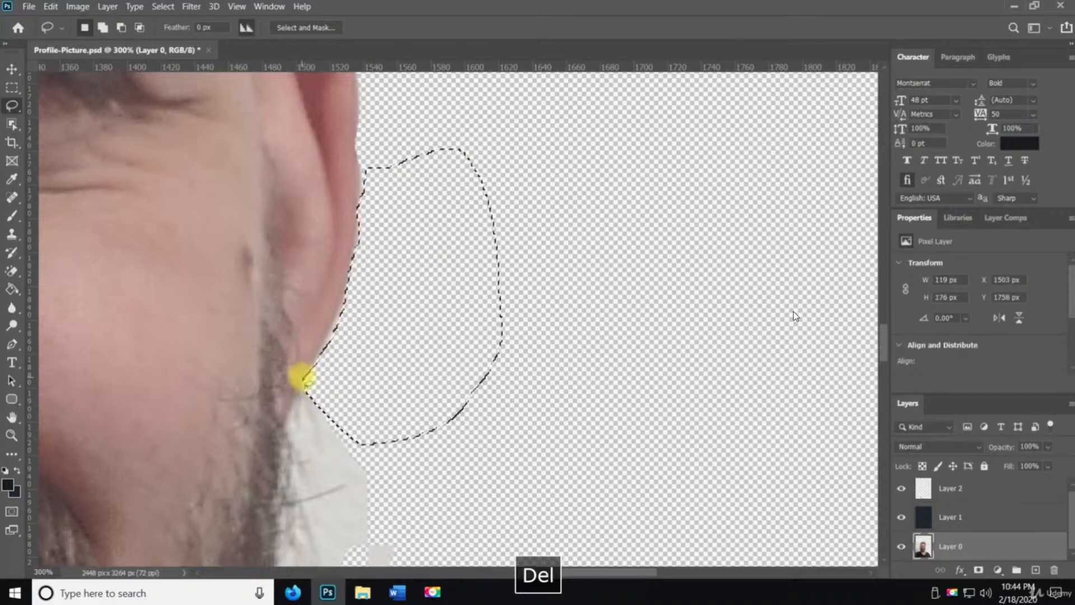
pyautogui.hotkey('ctrl', 'd')
# Lasso the thin background sliver beside the temple above the ear, delete it and deselect
pyautogui.press('z')
pyautogui.keyDown('alt'); pyautogui.click(375, 262); pyautogui.keyUp('alt')
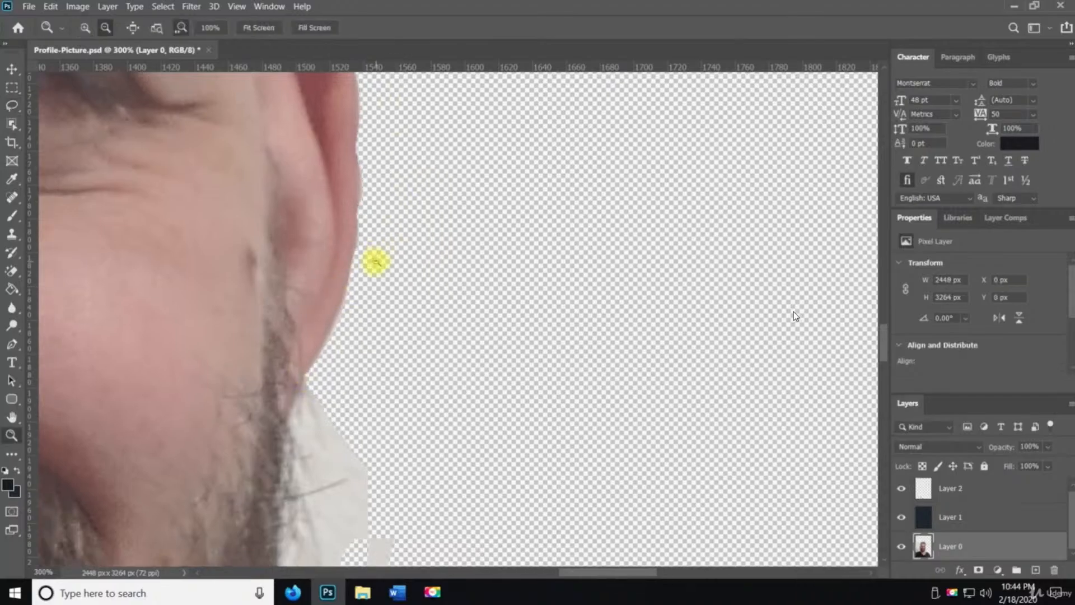
pyautogui.moveTo(388, 231)
pyautogui.mouseDown()
pyautogui.moveTo(390, 408)
pyautogui.moveTo(451, 566)
pyautogui.mouseUp()
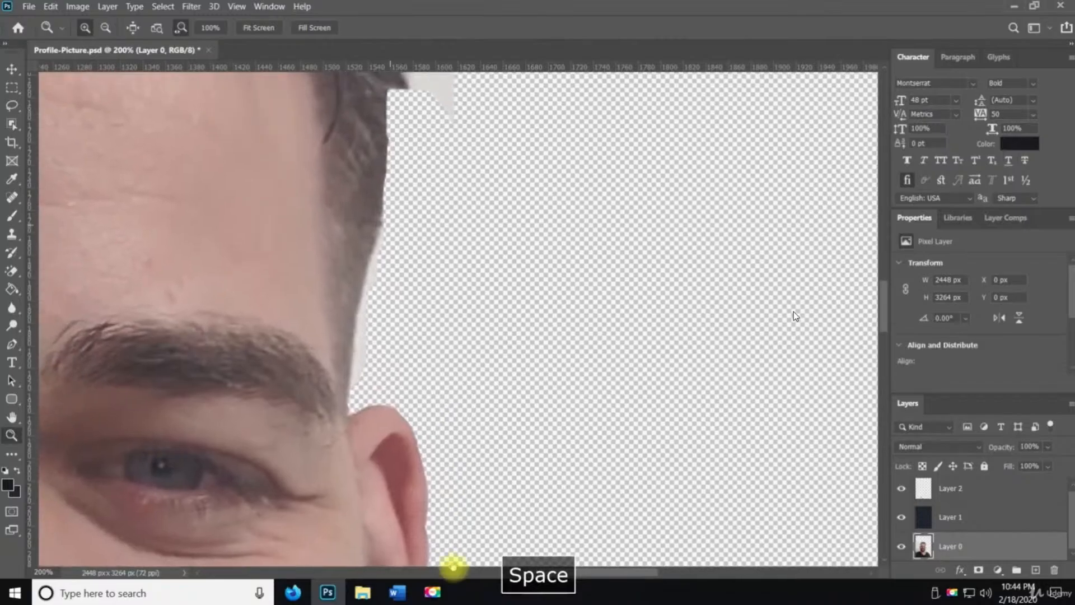
pyautogui.press('l')
pyautogui.moveTo(349, 392)
pyautogui.mouseDown()
pyautogui.moveTo(355, 288)
pyautogui.moveTo(368, 265)
pyautogui.mouseUp()
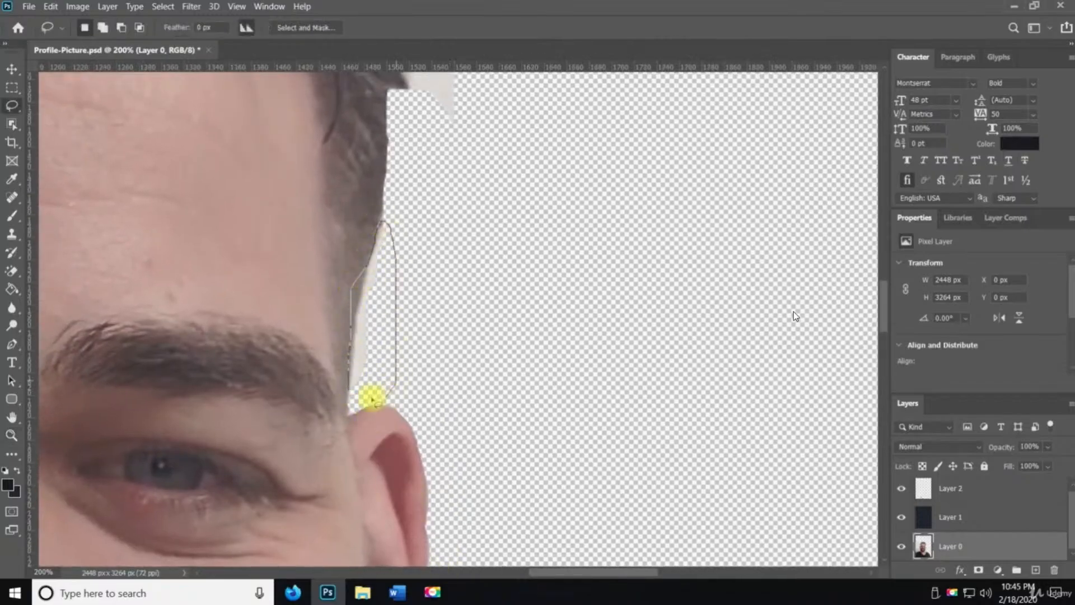
pyautogui.moveTo(350, 387); pyautogui.dragTo(349, 391)
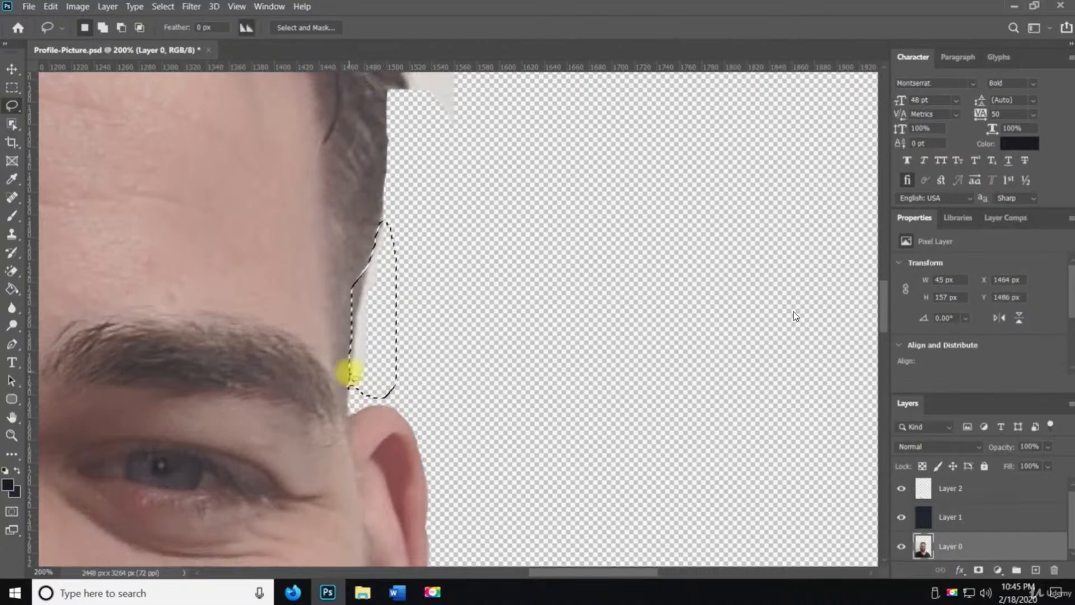
pyautogui.press('Delete')
pyautogui.hotkey('ctrl', 'd')
# Pan down along the beard, neck and shoulder edges to check for leftover background
pyautogui.press('z')
pyautogui.keyDown('alt'); pyautogui.click(369, 362); pyautogui.keyUp('alt')
pyautogui.keyDown('alt'); pyautogui.click(371, 360); pyautogui.keyUp('alt')
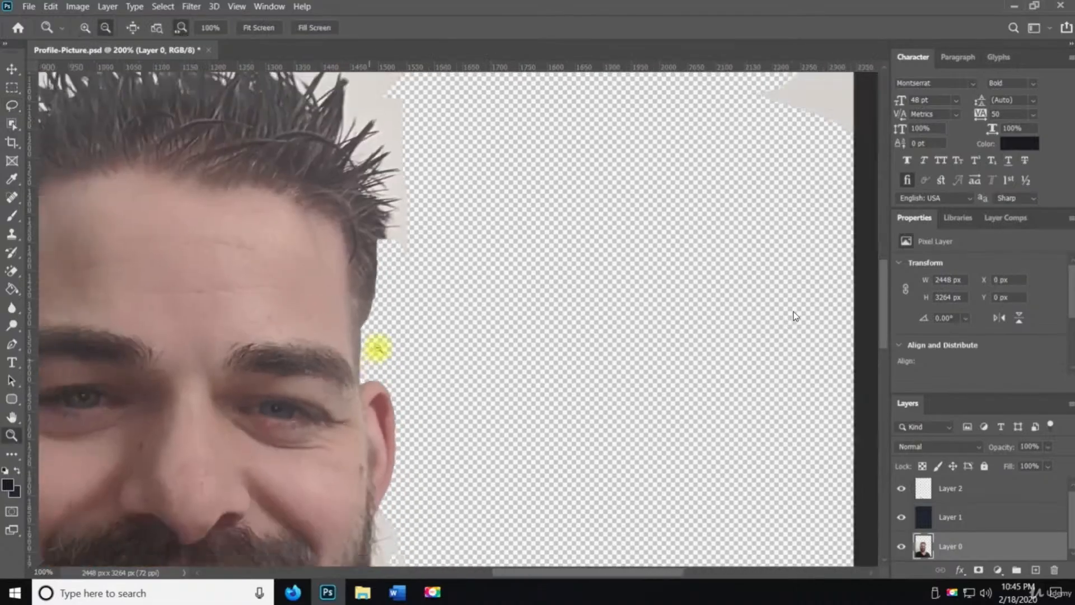
pyautogui.moveTo(433, 271); pyautogui.dragTo(409, 390)
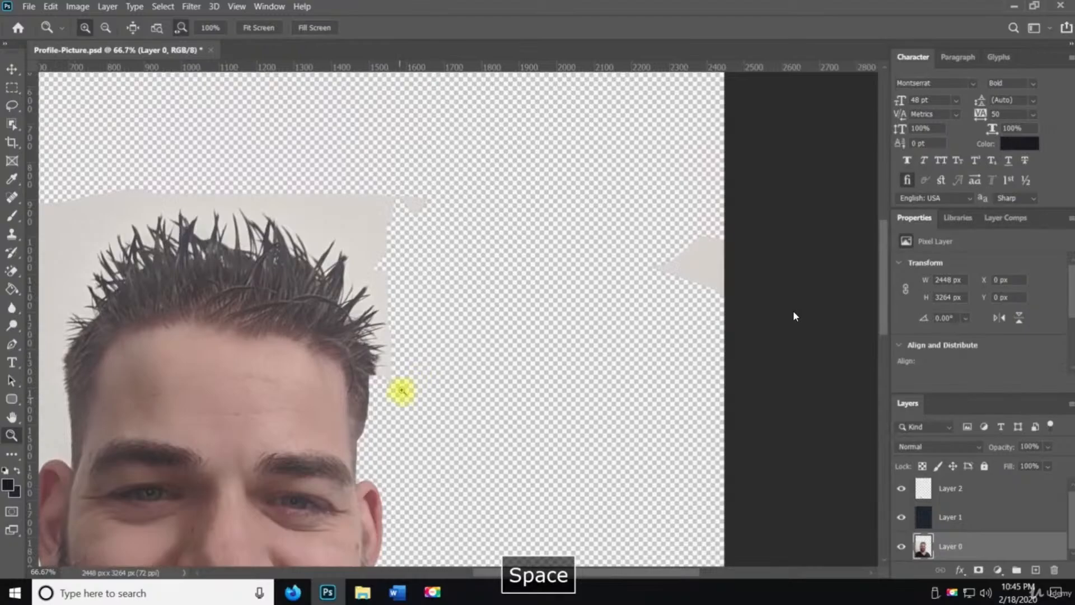
pyautogui.moveTo(250, 382); pyautogui.dragTo(355, 168)
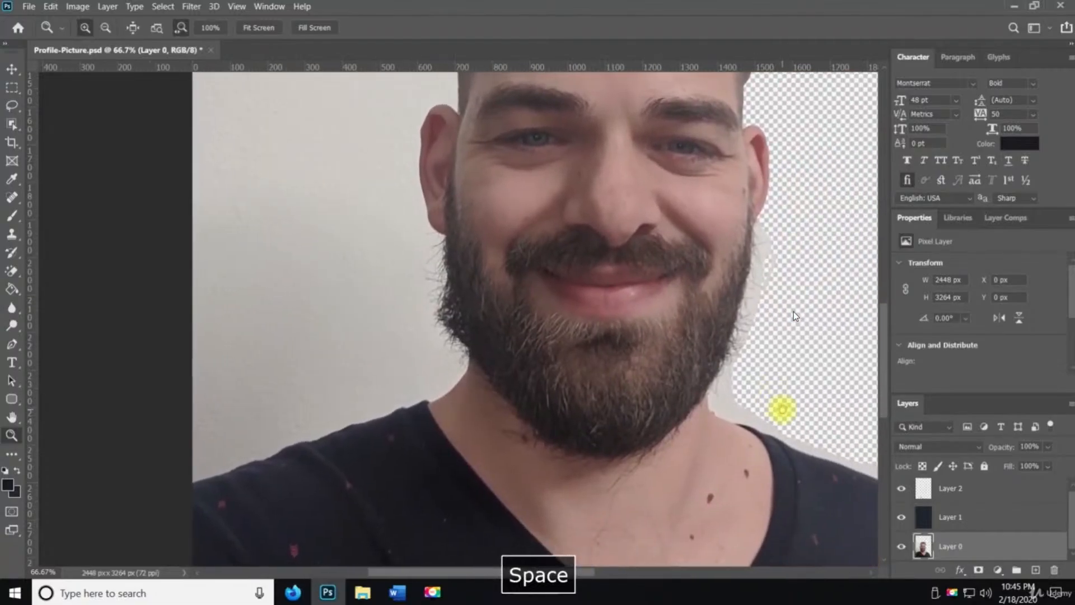
pyautogui.moveTo(783, 409); pyautogui.dragTo(504, 410)
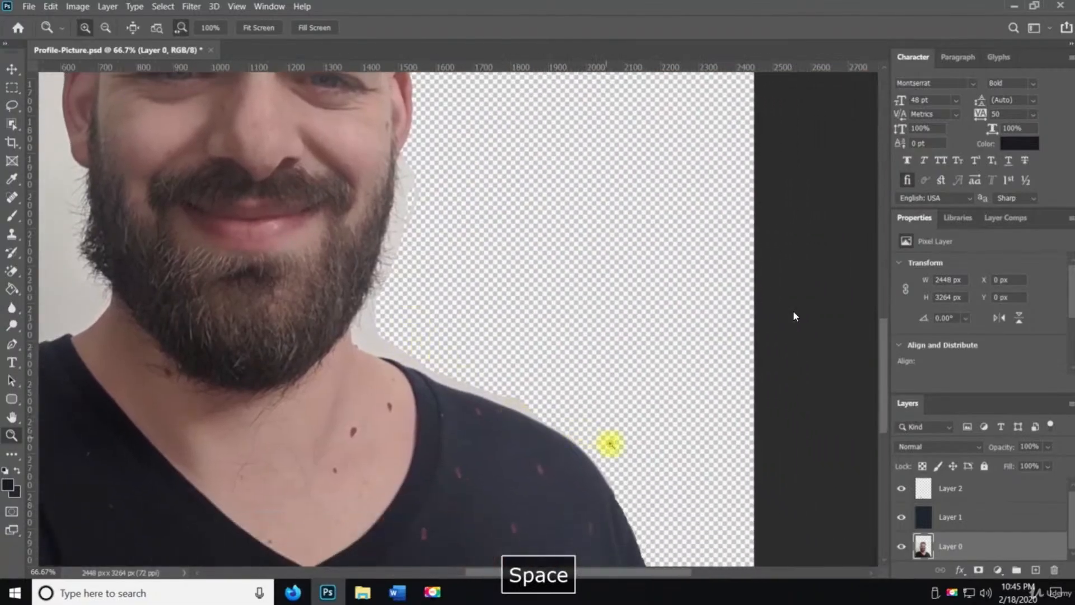
pyautogui.moveTo(619, 509); pyautogui.dragTo(542, 502)
pyautogui.keyDown('alt'); pyautogui.click(278, 400); pyautogui.keyUp('alt')
pyautogui.keyDown('alt'); pyautogui.click(278, 400); pyautogui.keyUp('alt')
pyautogui.keyDown('alt'); pyautogui.click(278, 400); pyautogui.keyUp('alt')
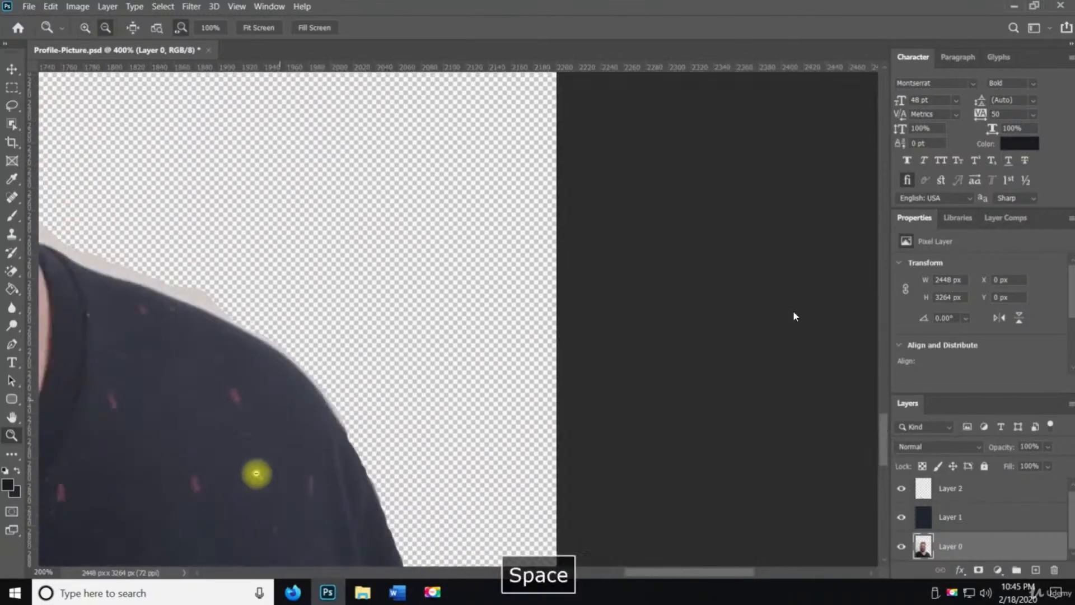
pyautogui.moveTo(256, 474); pyautogui.dragTo(353, 356)
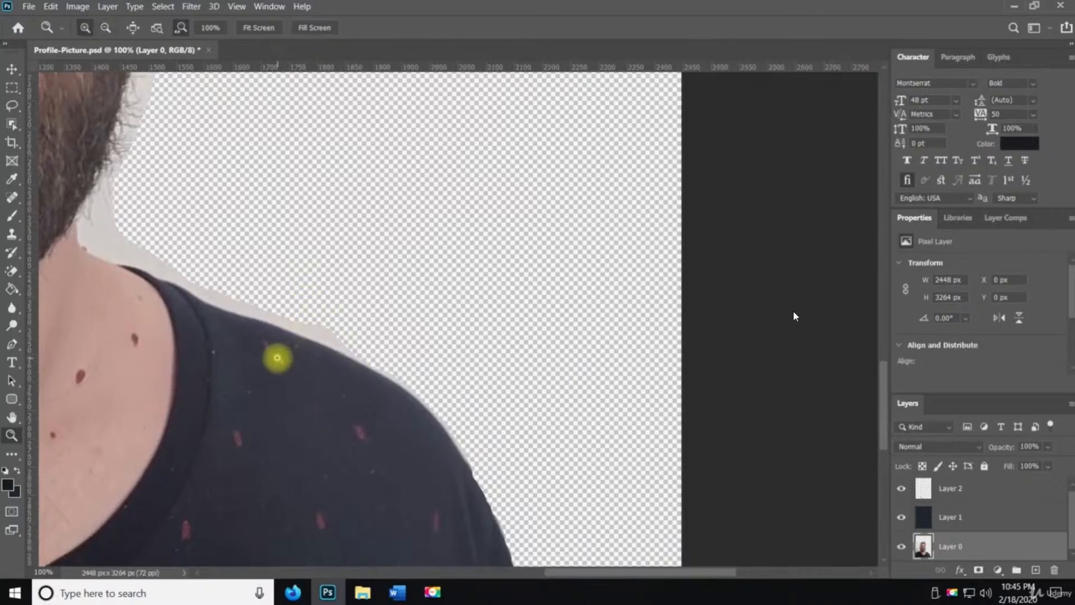
pyautogui.press('l')
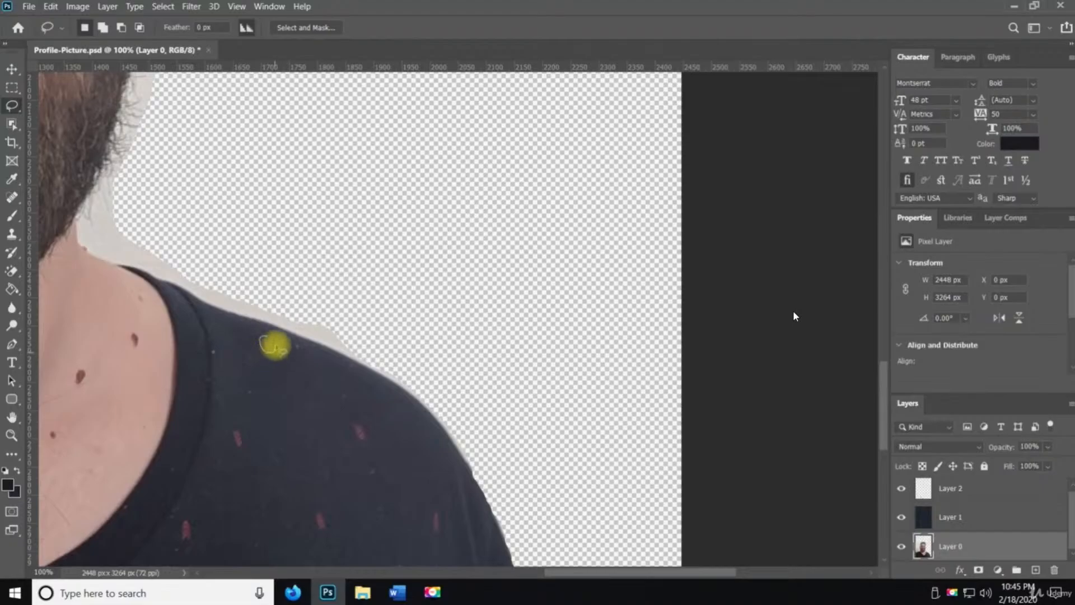
pyautogui.hotkey('ctrl', 'd')
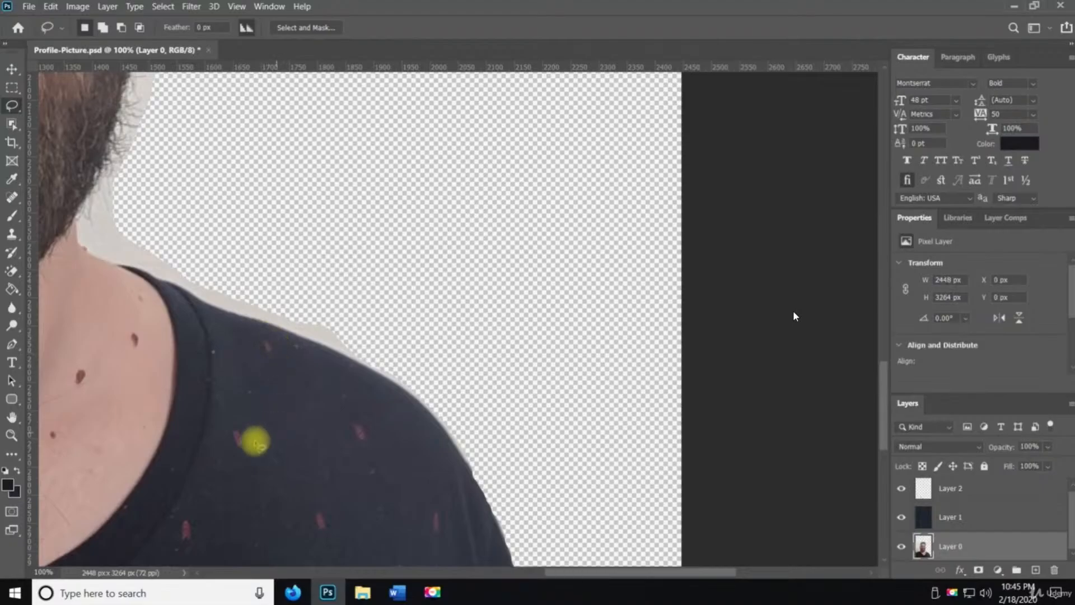
# Zoom in on a pink fleck on the shirt's shoulder and lasso a selection around it
pyautogui.press('z')
pyautogui.click(253, 440)
pyautogui.click(255, 440)
pyautogui.click(254, 441)
pyautogui.press('space')
pyautogui.moveTo(220, 471); pyautogui.dragTo(254, 441)
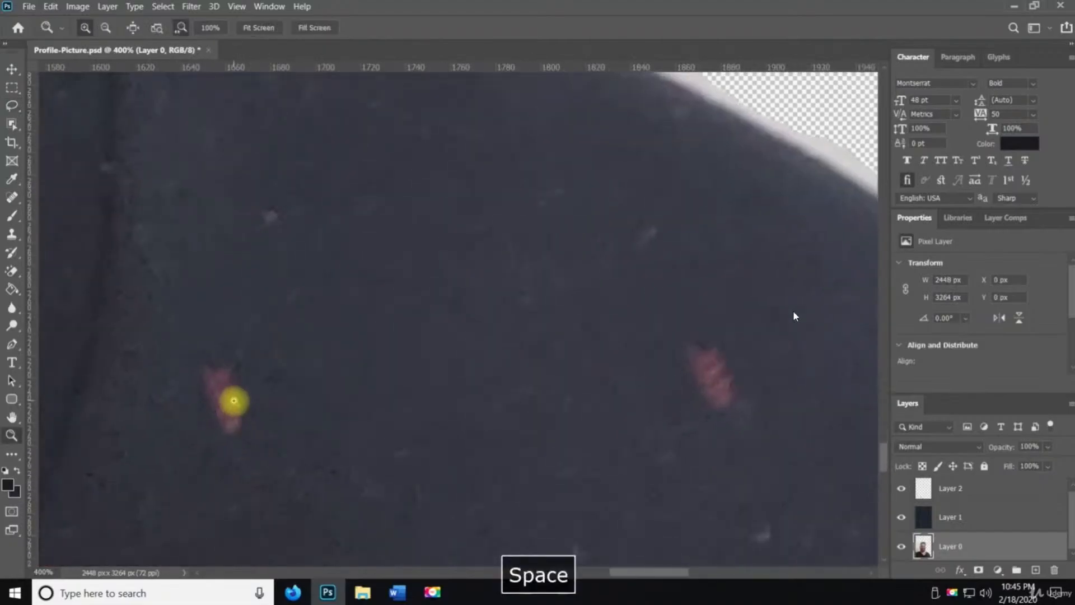
pyautogui.click(234, 401)
pyautogui.click(234, 401)
pyautogui.click(234, 401)
pyautogui.click(234, 401)
pyautogui.click(234, 401)
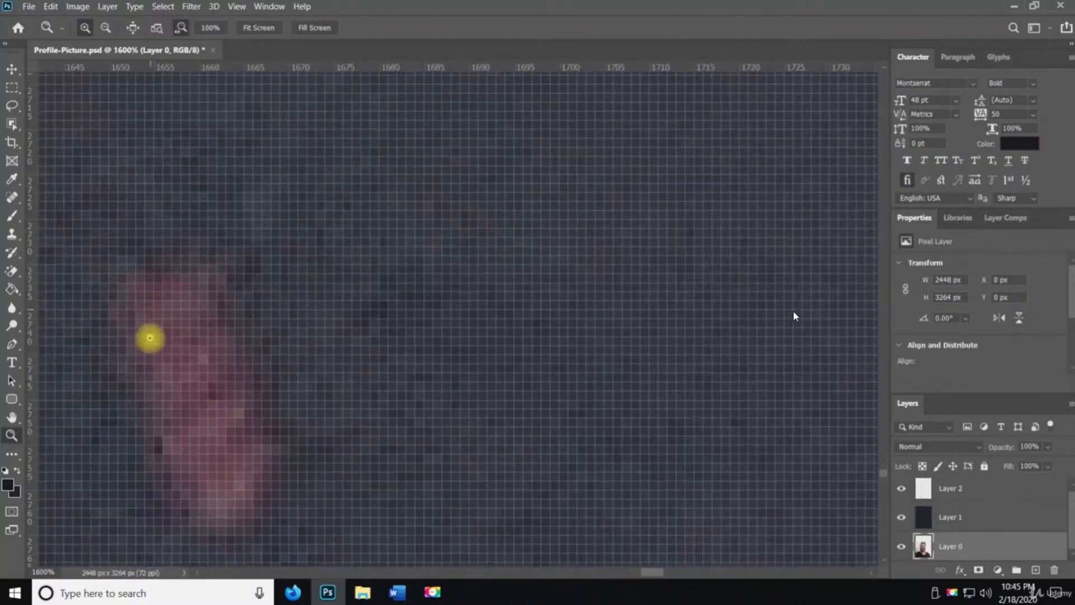
pyautogui.press('space')
pyautogui.moveTo(154, 343); pyautogui.dragTo(312, 272)
pyautogui.keyDown('alt'); pyautogui.click(319, 292); pyautogui.keyUp('alt')
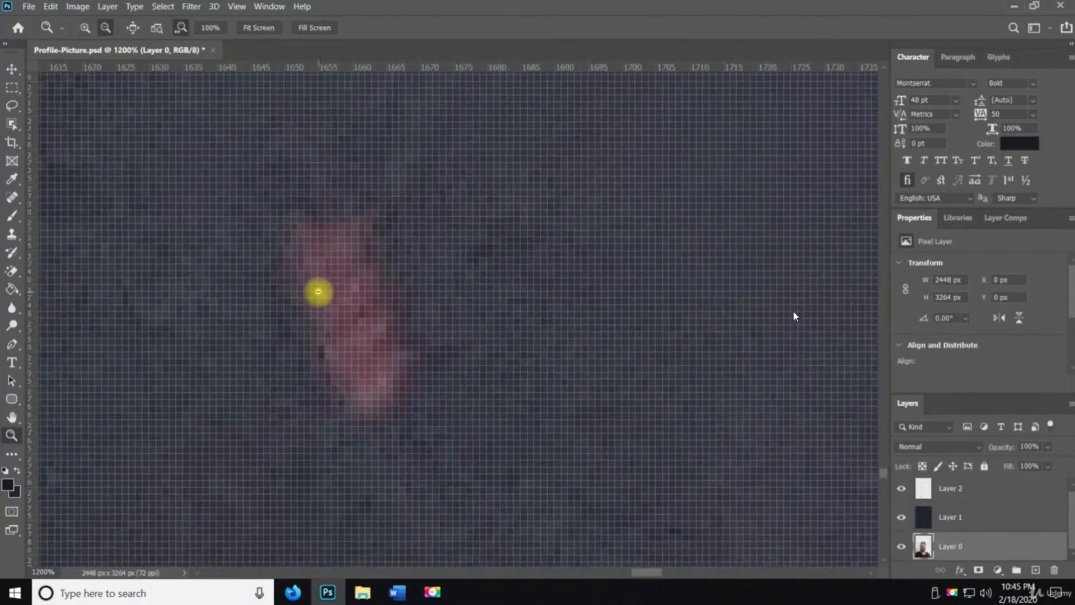
pyautogui.keyDown('alt'); pyautogui.click(319, 292); pyautogui.keyUp('alt')
pyautogui.keyDown('alt'); pyautogui.click(318, 292); pyautogui.keyUp('alt')
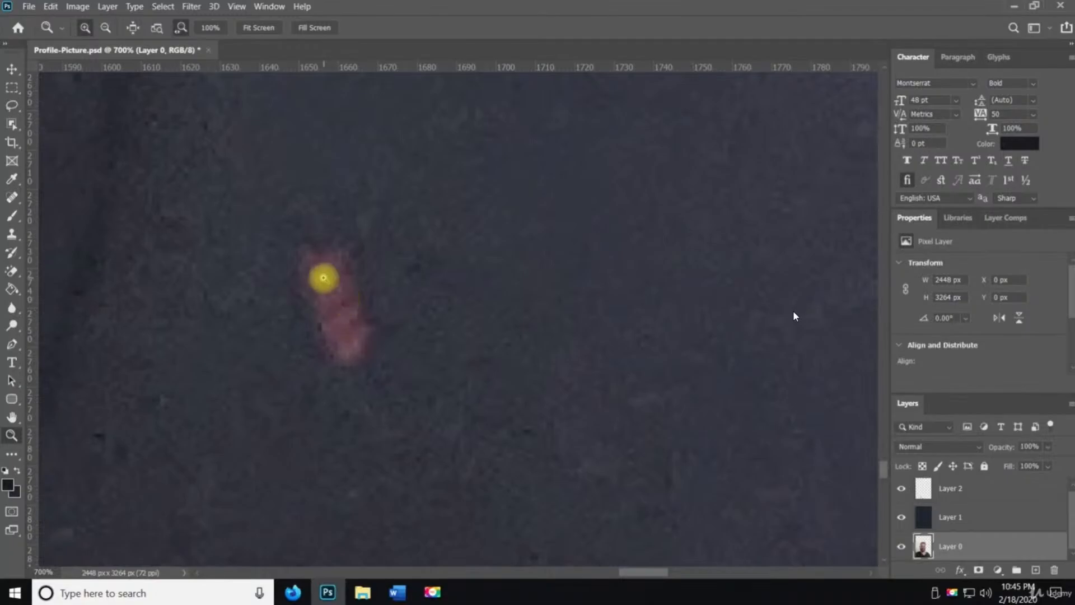
pyautogui.press('l')
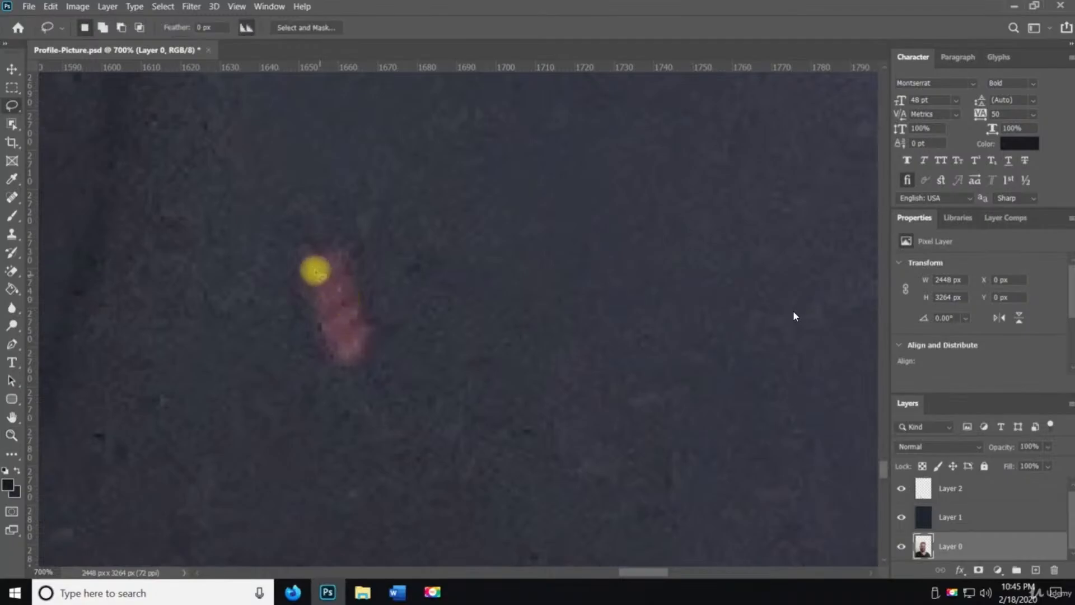
pyautogui.moveTo(306, 249)
pyautogui.mouseDown()
pyautogui.moveTo(300, 302)
pyautogui.moveTo(326, 358)
pyautogui.moveTo(351, 362)
pyautogui.moveTo(377, 343)
pyautogui.moveTo(383, 309)
pyautogui.moveTo(365, 285)
pyautogui.mouseUp()
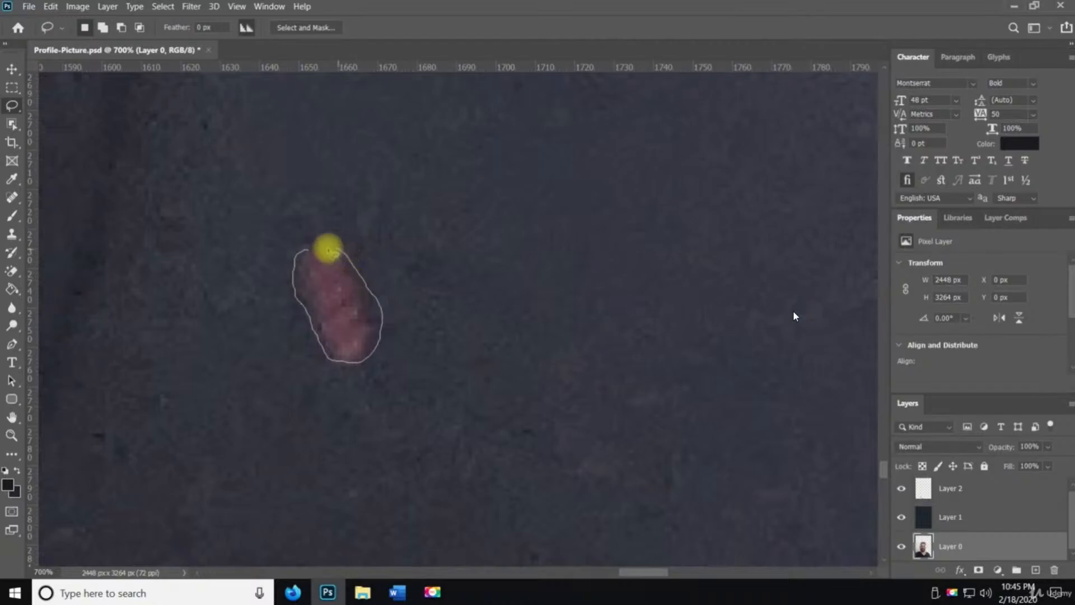
pyautogui.moveTo(303, 251); pyautogui.dragTo(300, 247)
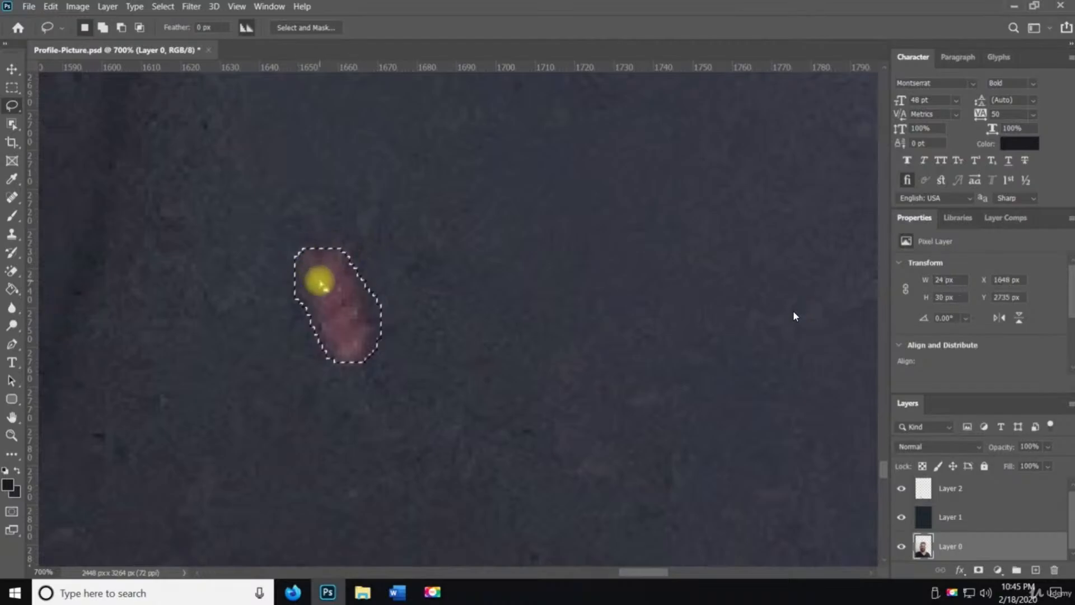
# Sample the surrounding shirt colour with the Eyedropper, brush over the selected fleck, and deselect
pyautogui.press('b')
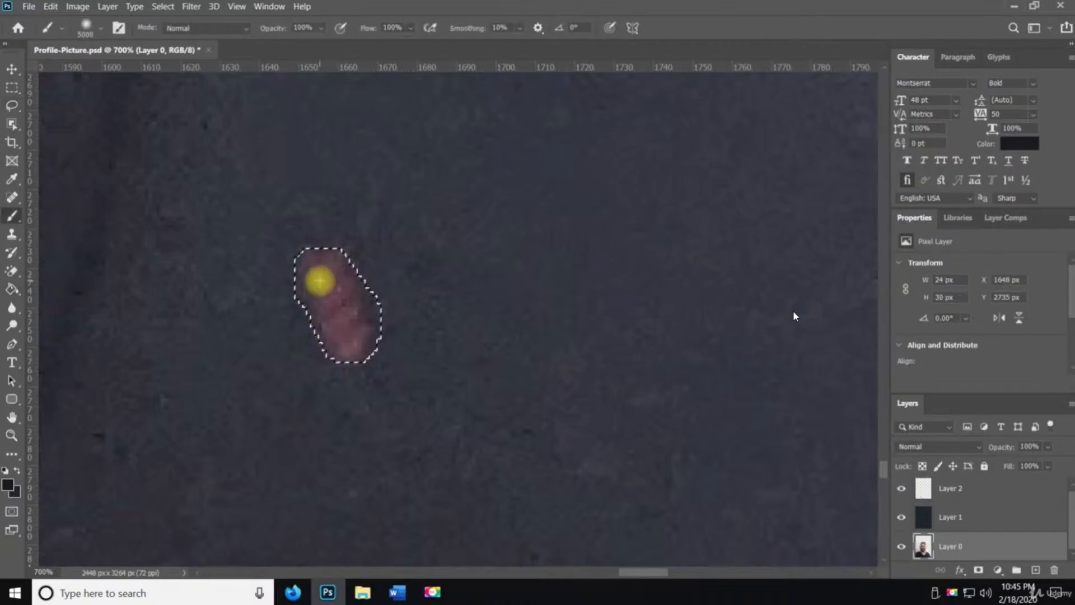
pyautogui.click(320, 281)
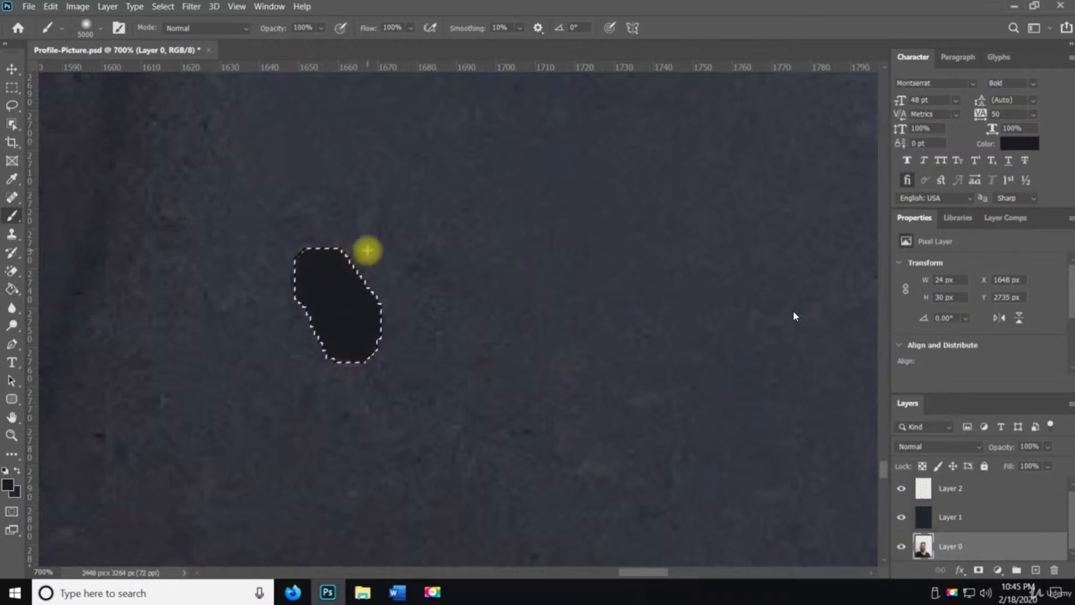
pyautogui.press('i')
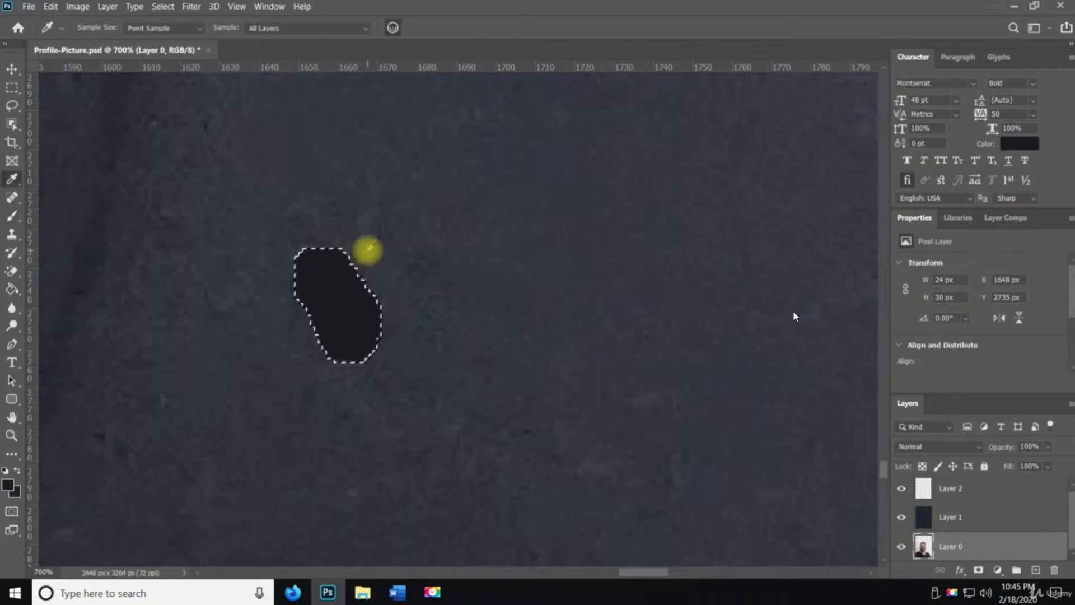
pyautogui.click(367, 254)
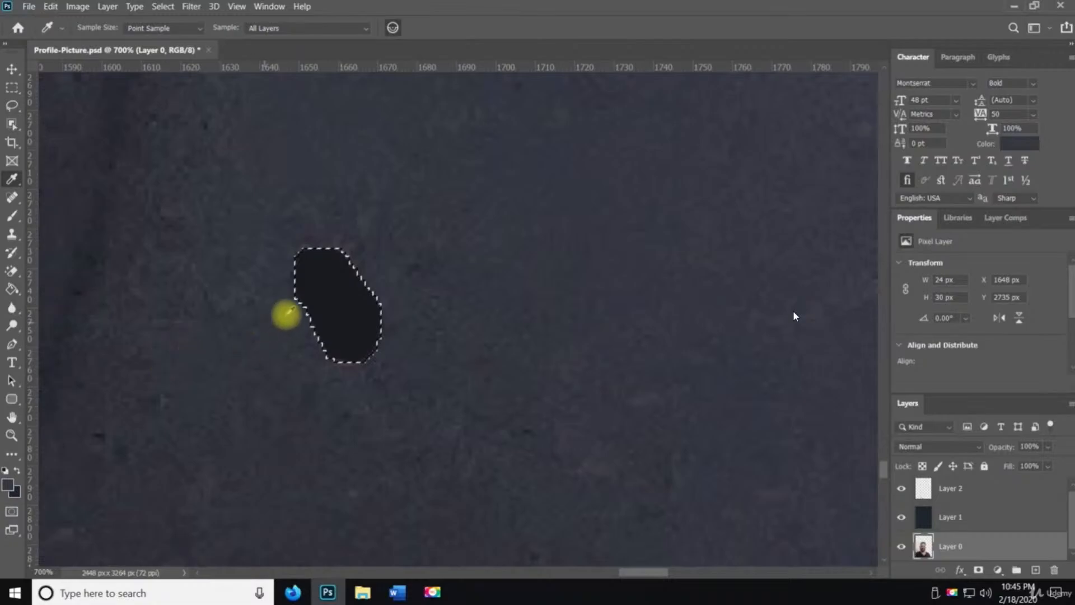
pyautogui.press('g')
pyautogui.press('b')
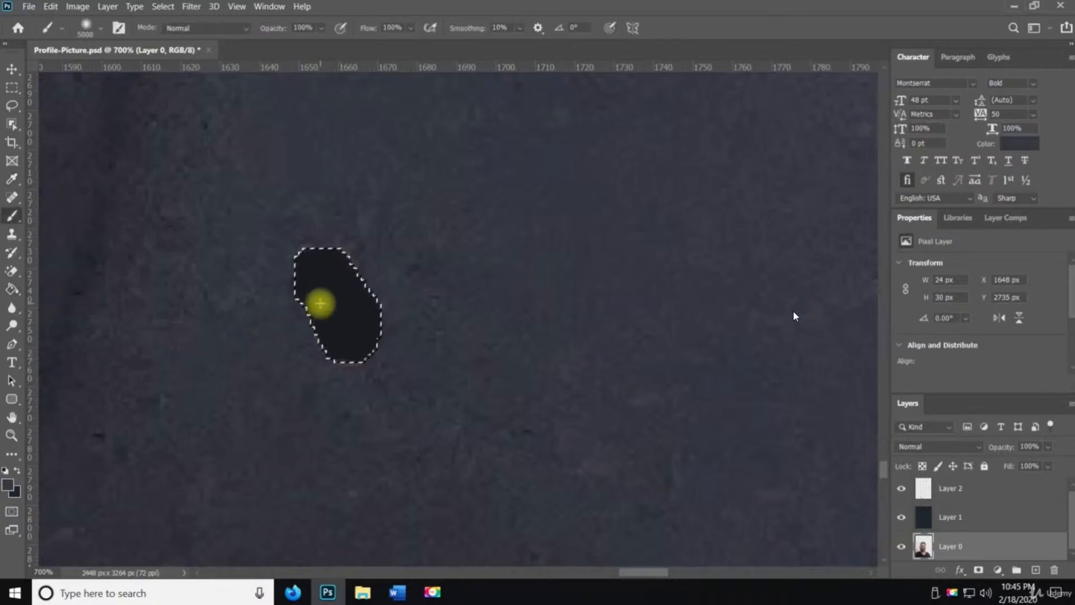
pyautogui.click(319, 303)
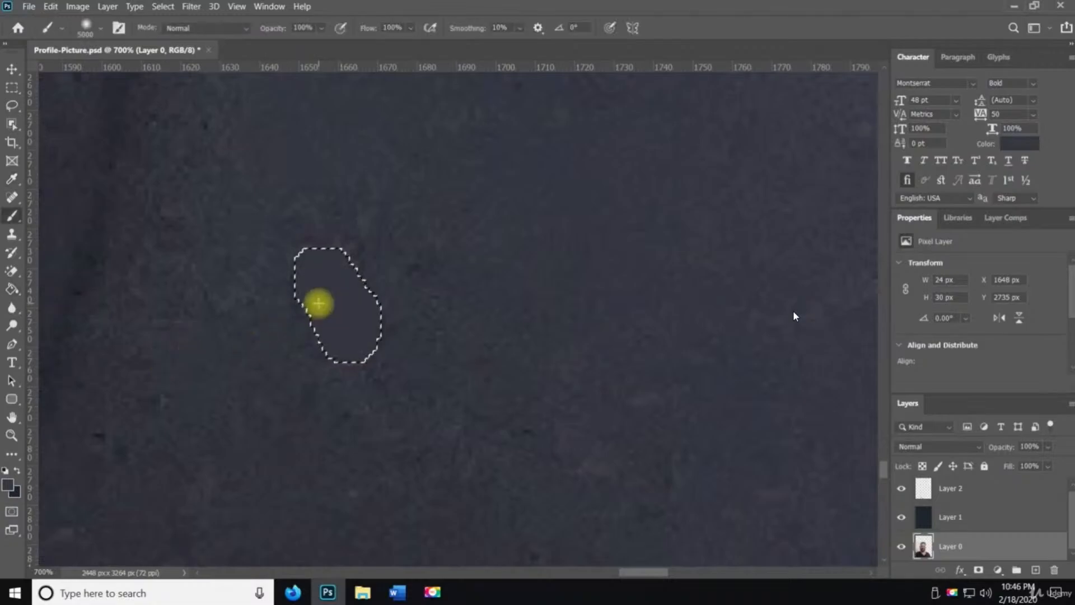
pyautogui.hotkey('ctrl', 'd')
# Zoom out and pan across the neckline and shirt to check for other pink flecks
pyautogui.press('z')
pyautogui.keyDown('alt'); pyautogui.click(466, 314); pyautogui.keyUp('alt')
pyautogui.keyDown('alt'); pyautogui.click(466, 314); pyautogui.keyUp('alt')
pyautogui.keyDown('alt'); pyautogui.click(466, 314); pyautogui.keyUp('alt')
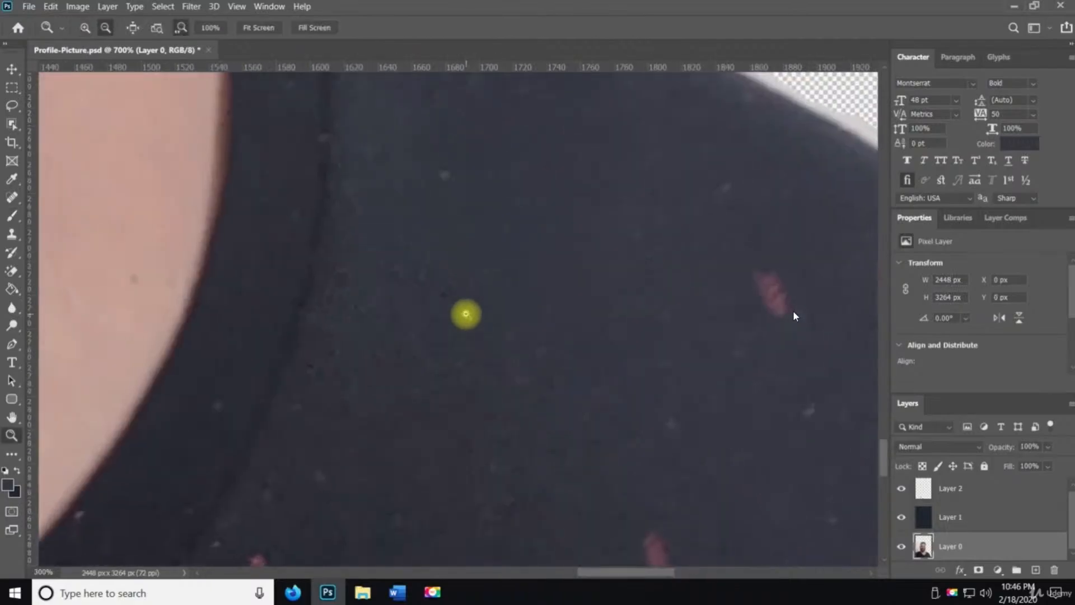
pyautogui.keyDown('alt'); pyautogui.click(466, 314); pyautogui.keyUp('alt')
pyautogui.keyDown('alt'); pyautogui.click(466, 313); pyautogui.keyUp('alt')
pyautogui.keyDown('alt'); pyautogui.click(466, 314); pyautogui.keyUp('alt')
pyautogui.keyDown('alt'); pyautogui.click(466, 314); pyautogui.keyUp('alt')
pyautogui.keyDown('alt'); pyautogui.click(466, 394); pyautogui.keyUp('alt')
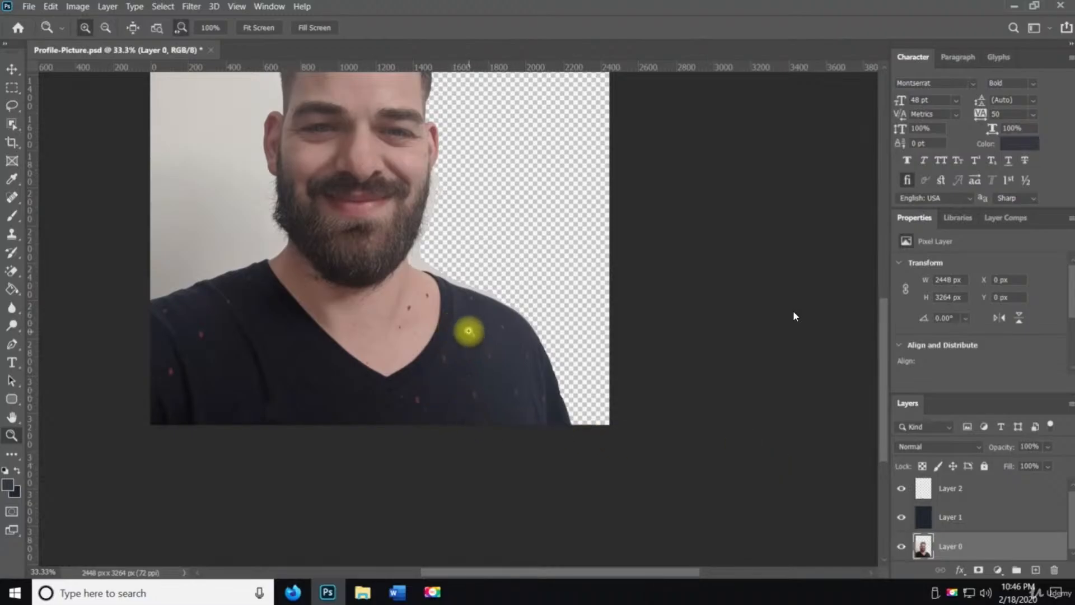
pyautogui.click(473, 326)
pyautogui.click(476, 327)
pyautogui.click(479, 329)
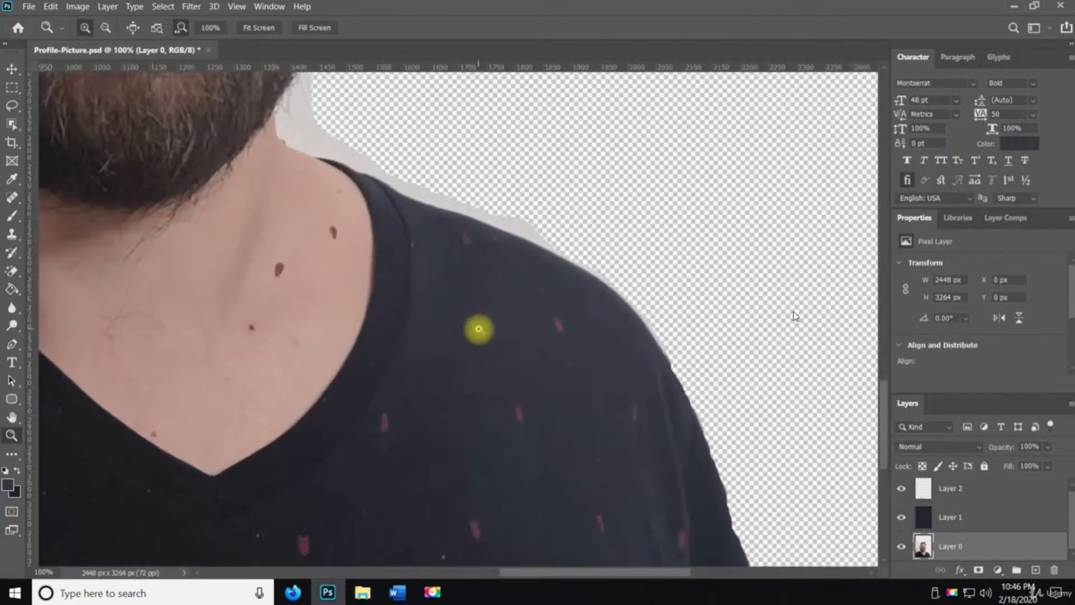
pyautogui.keyDown('alt'); pyautogui.click(445, 348); pyautogui.keyUp('alt')
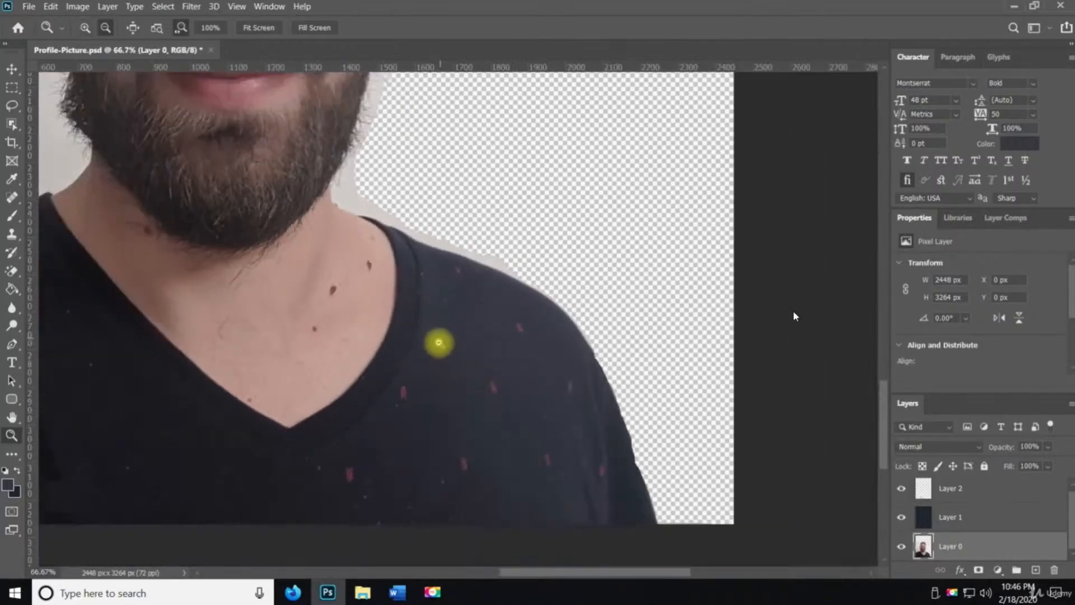
pyautogui.keyDown('alt'); pyautogui.click(443, 361); pyautogui.keyUp('alt')
pyautogui.press('space')
pyautogui.moveTo(446, 376); pyautogui.dragTo(524, 358)
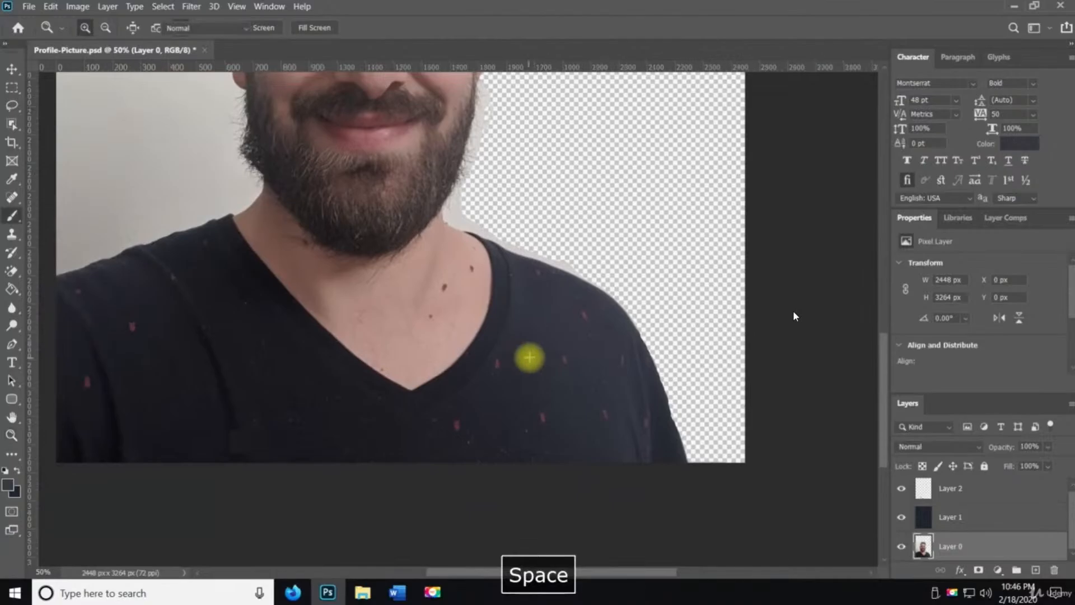
# Zoom in on a pink fleck beside the collar and lasso a selection around it
pyautogui.press('b')
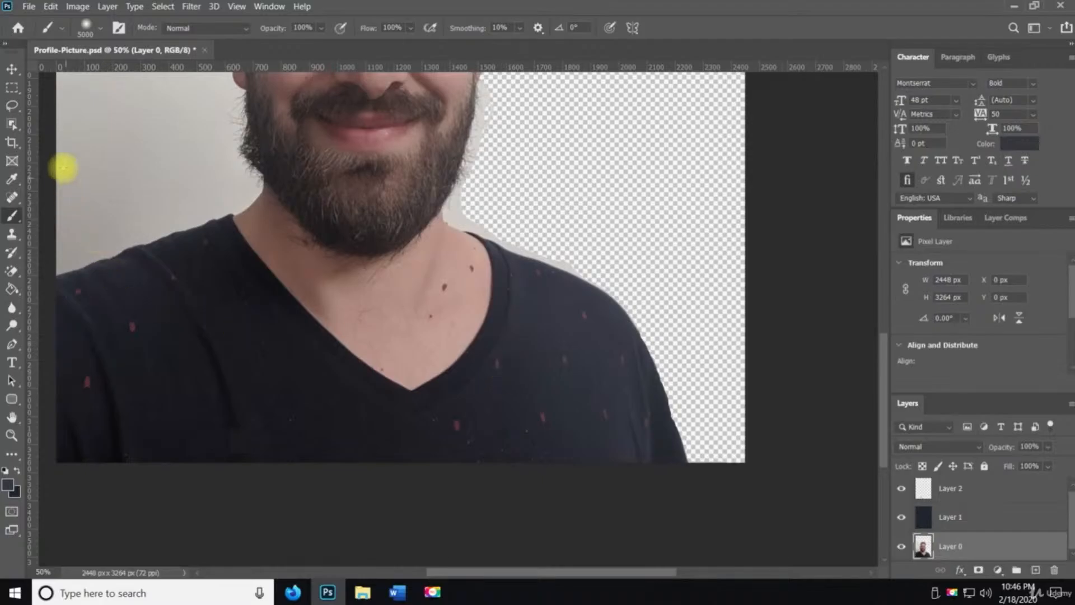
pyautogui.click(12, 106)
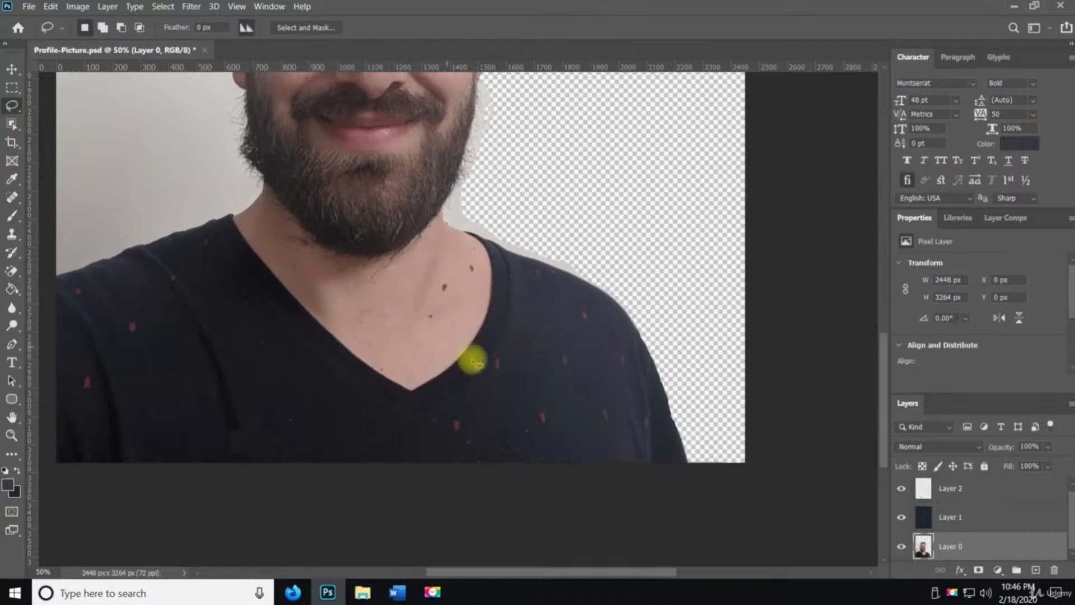
pyautogui.press('z')
pyautogui.click(498, 370)
pyautogui.moveTo(499, 370)
pyautogui.mouseDown()
pyautogui.moveTo(487, 329)
pyautogui.moveTo(484, 371)
pyautogui.mouseUp()
pyautogui.press('space')
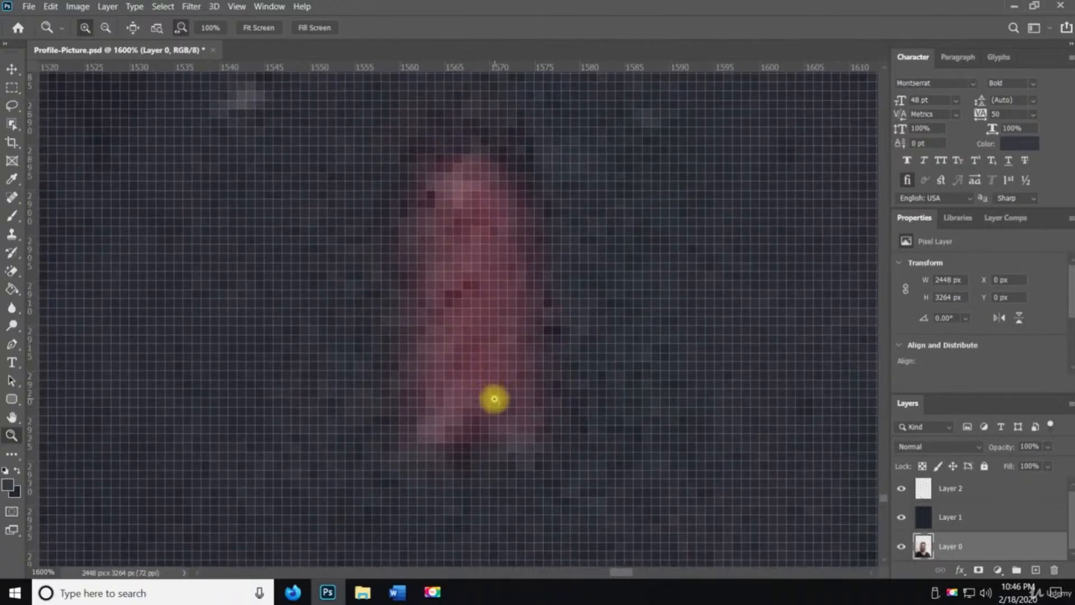
pyautogui.press('l')
pyautogui.moveTo(418, 442)
pyautogui.mouseDown()
pyautogui.moveTo(499, 446)
pyautogui.moveTo(555, 404)
pyautogui.moveTo(545, 220)
pyautogui.moveTo(497, 153)
pyautogui.moveTo(435, 159)
pyautogui.moveTo(393, 192)
pyautogui.moveTo(385, 250)
pyautogui.moveTo(404, 422)
pyautogui.moveTo(422, 444)
pyautogui.mouseUp()
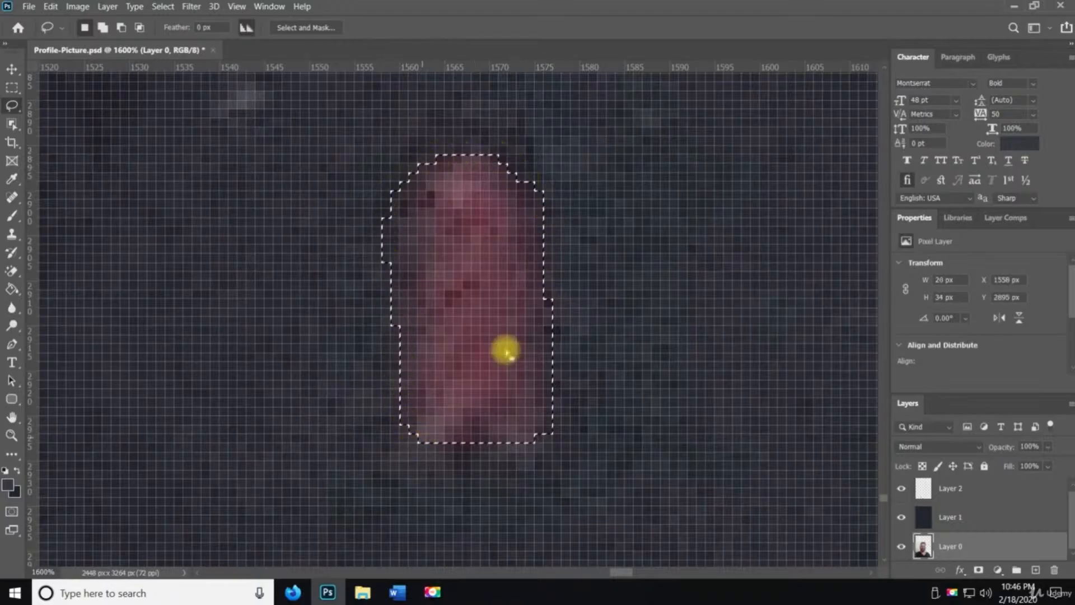
# Brush over the selected collar fleck and deselect
pyautogui.press('b')
pyautogui.click(493, 278)
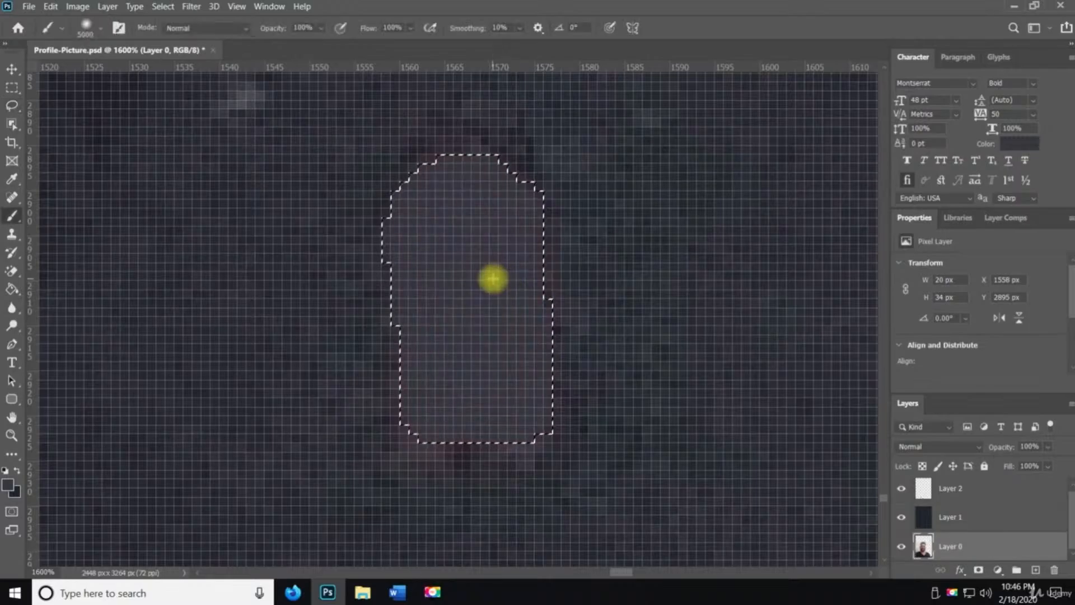
pyautogui.hotkey('ctrl', 'd')
# Zoom out and back in to inspect the painted patch beside the collar
pyautogui.press('z')
pyautogui.keyDown('alt'); pyautogui.click(493, 279); pyautogui.keyUp('alt')
pyautogui.keyDown('alt'); pyautogui.click(493, 278); pyautogui.keyUp('alt')
pyautogui.keyDown('alt'); pyautogui.click(493, 278); pyautogui.keyUp('alt')
pyautogui.keyDown('alt'); pyautogui.click(493, 279); pyautogui.keyUp('alt')
pyautogui.keyDown('alt'); pyautogui.click(493, 279); pyautogui.keyUp('alt')
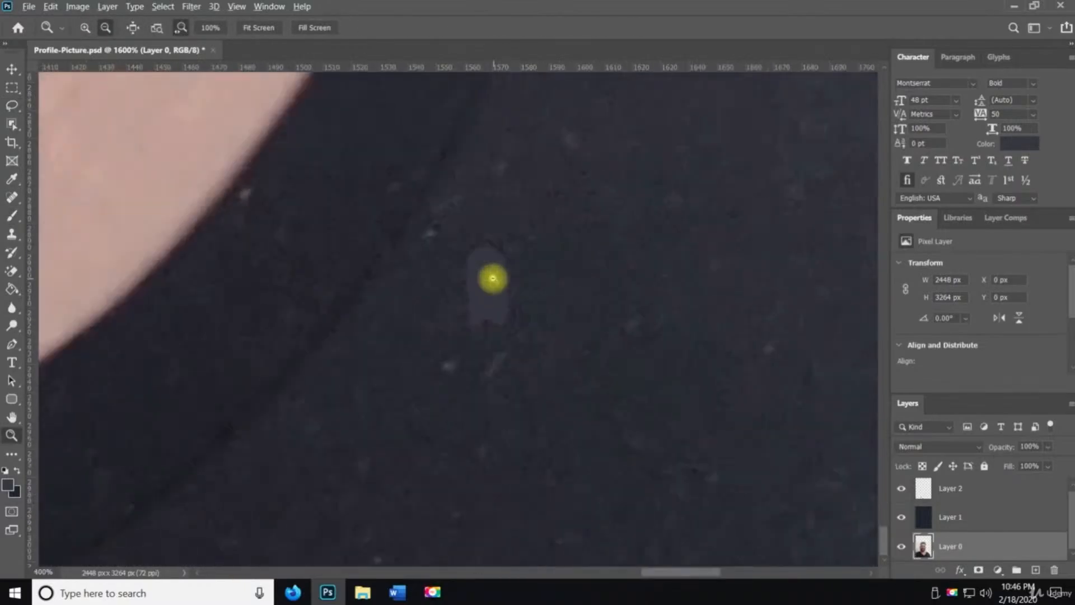
pyautogui.keyDown('alt'); pyautogui.click(493, 278); pyautogui.keyUp('alt')
pyautogui.keyDown('alt'); pyautogui.click(493, 278); pyautogui.keyUp('alt')
pyautogui.keyDown('alt'); pyautogui.click(493, 278); pyautogui.keyUp('alt')
pyautogui.keyDown('alt'); pyautogui.click(493, 279); pyautogui.keyUp('alt')
pyautogui.keyDown('alt'); pyautogui.click(491, 278); pyautogui.keyUp('alt')
pyautogui.keyDown('alt'); pyautogui.click(491, 278); pyautogui.keyUp('alt')
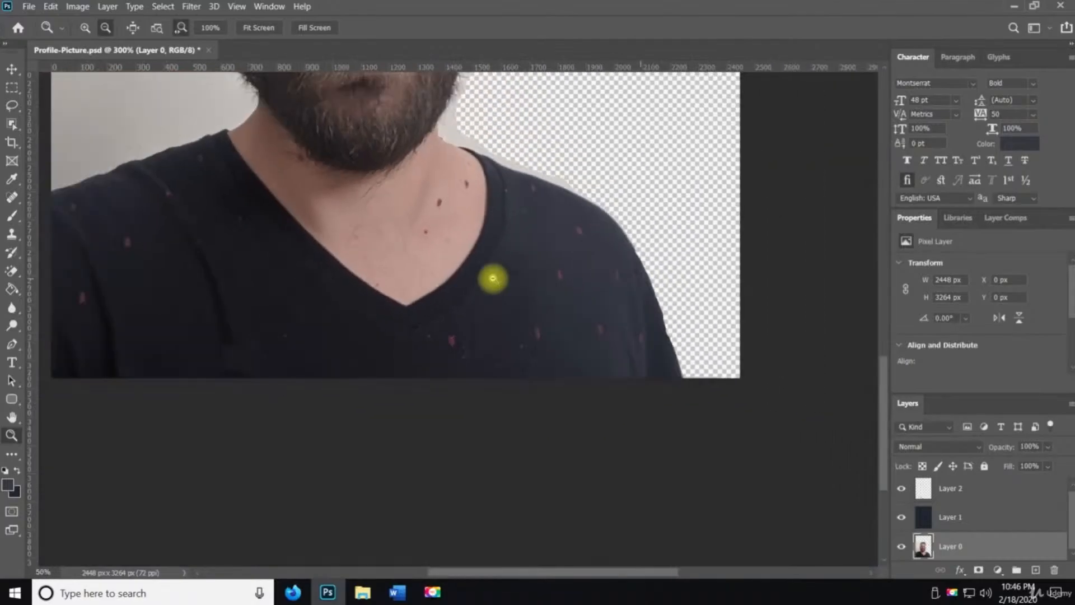
pyautogui.keyDown('alt'); pyautogui.click(490, 278); pyautogui.keyUp('alt')
pyautogui.keyDown('alt'); pyautogui.click(490, 279); pyautogui.keyUp('alt')
pyautogui.keyDown('alt'); pyautogui.click(490, 278); pyautogui.keyUp('alt')
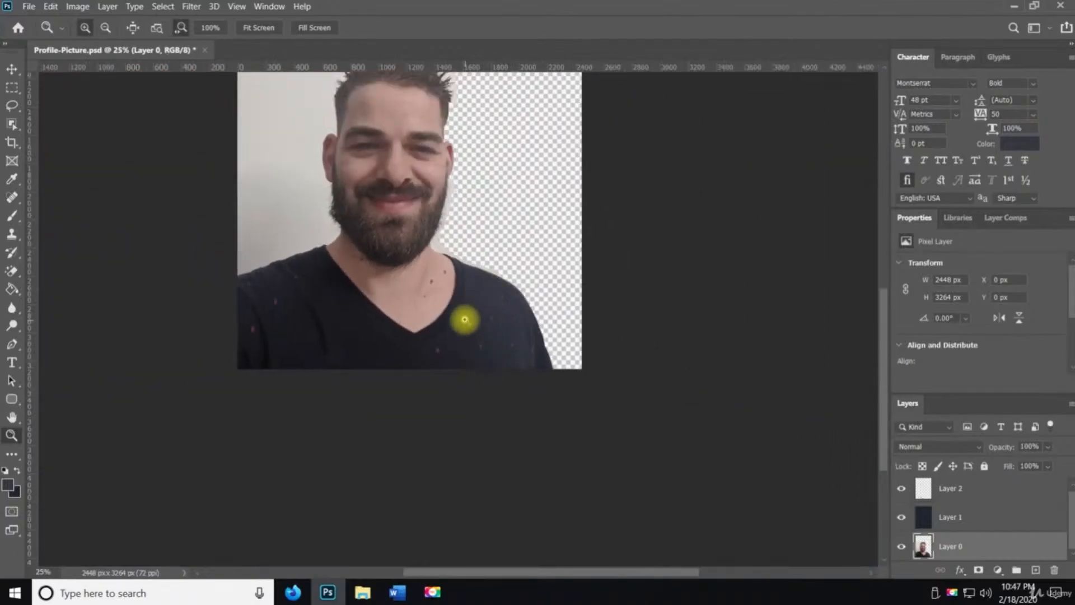
pyautogui.click(463, 316)
pyautogui.click(463, 315)
pyautogui.click(464, 318)
pyautogui.click(464, 318)
pyautogui.click(465, 320)
pyautogui.click(465, 319)
pyautogui.press('space')
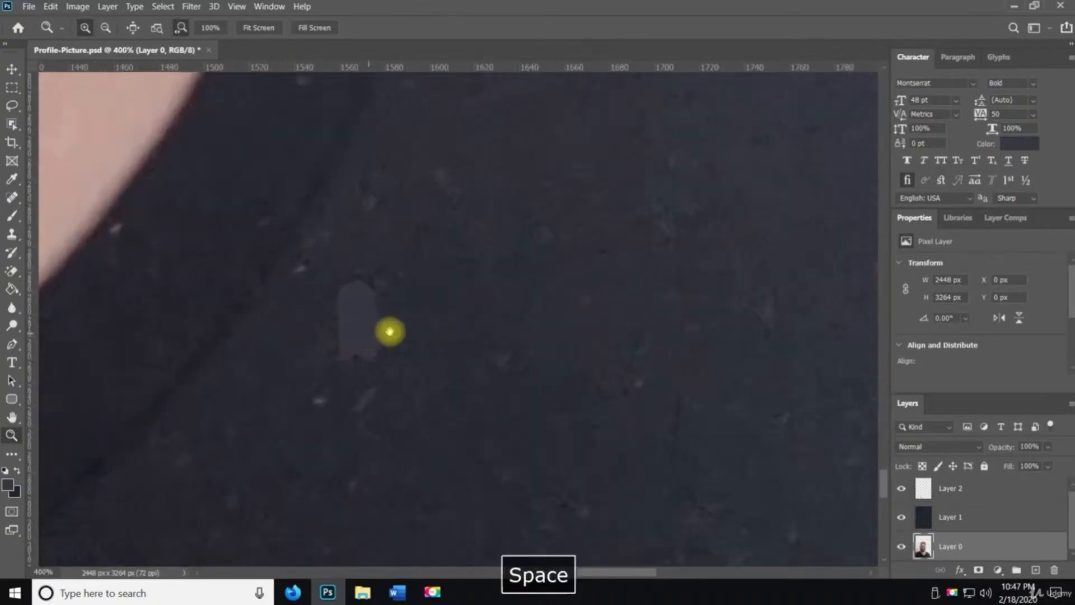
pyautogui.moveTo(348, 335); pyautogui.dragTo(423, 326)
# Undo the paint, sample the nearby shirt colour, repaint the selected fleck, and deselect
pyautogui.hotkey('ctrl', 'z')
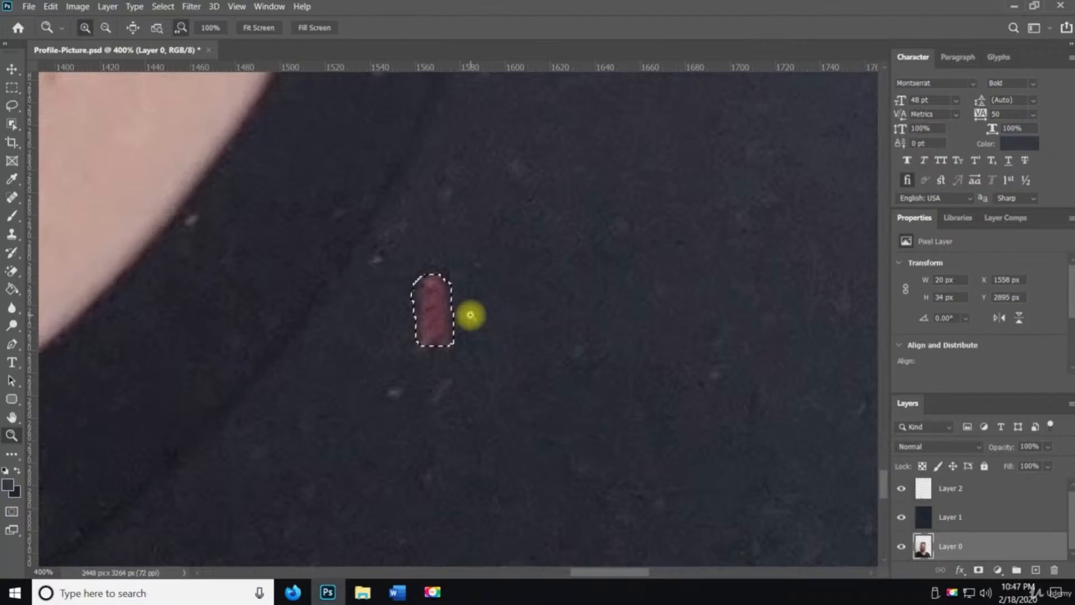
pyautogui.press('b')
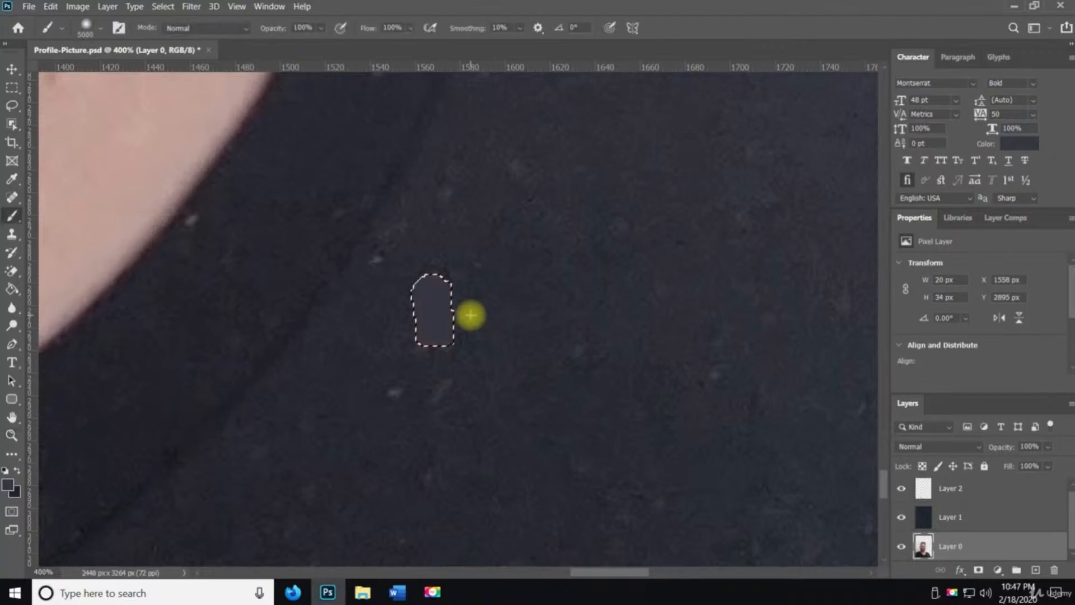
pyautogui.hotkey('ctrl', 'z')
pyautogui.press('i')
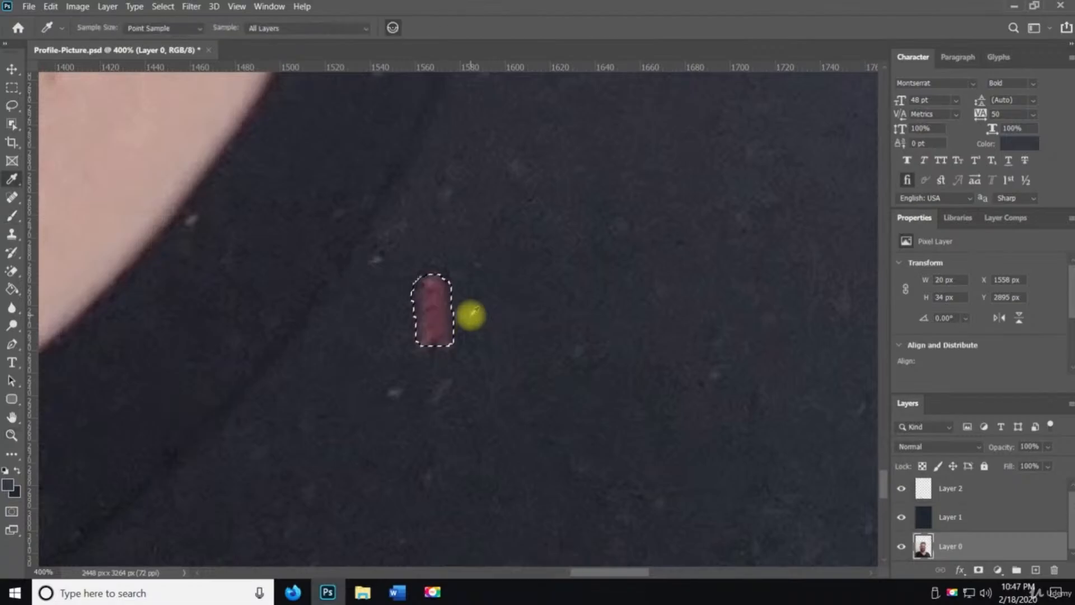
pyautogui.click(470, 315)
pyautogui.press('b')
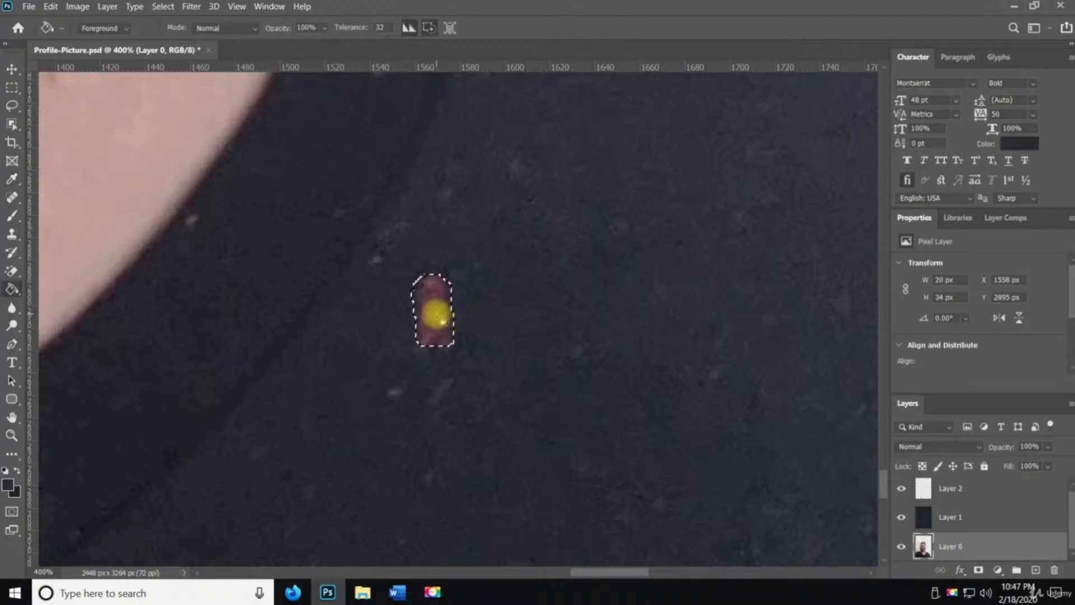
pyautogui.hotkey('ctrl', 'd')
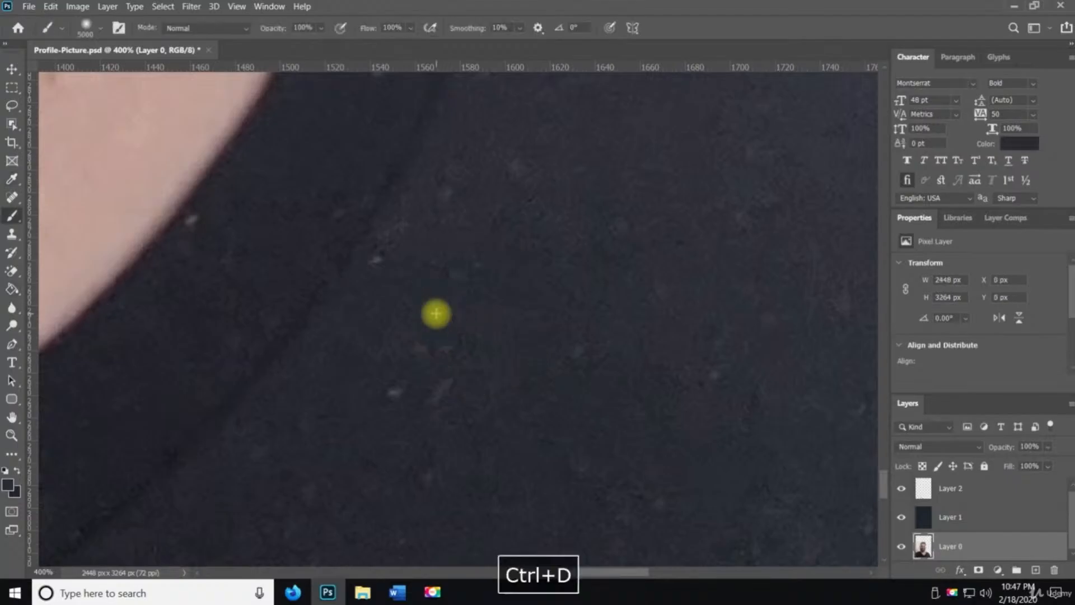
# Zoom out and scroll up to review the whole portrait
pyautogui.press('z')
pyautogui.keyDown('alt'); pyautogui.click(485, 315); pyautogui.keyUp('alt')
pyautogui.keyDown('alt'); pyautogui.click(486, 318); pyautogui.keyUp('alt')
pyautogui.keyDown('alt'); pyautogui.click(486, 317); pyautogui.keyUp('alt')
pyautogui.keyDown('alt'); pyautogui.click(485, 318); pyautogui.keyUp('alt')
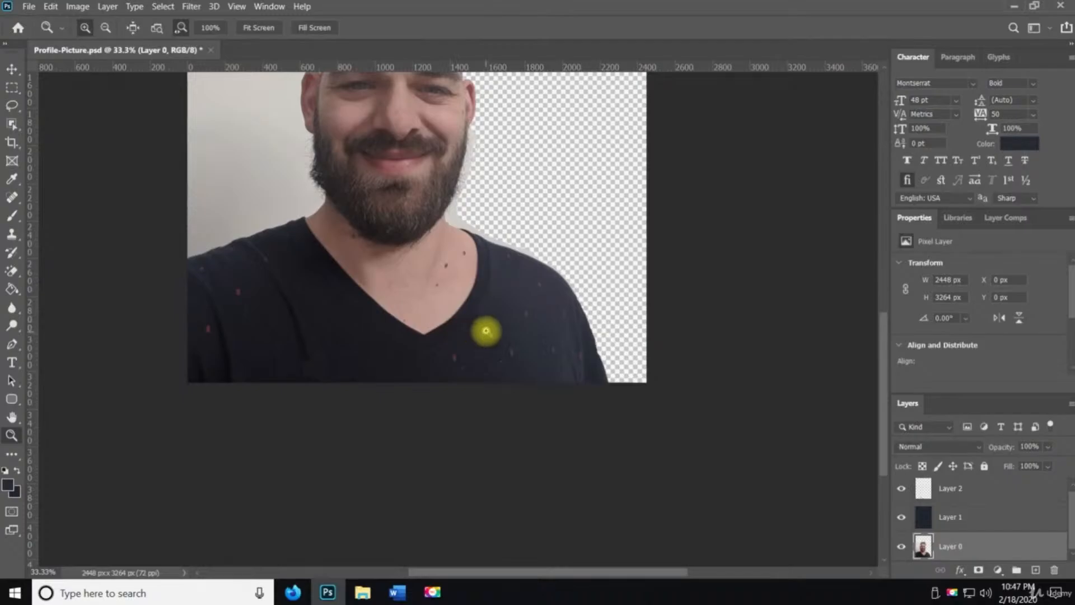
pyautogui.scroll(3, 485, 331)
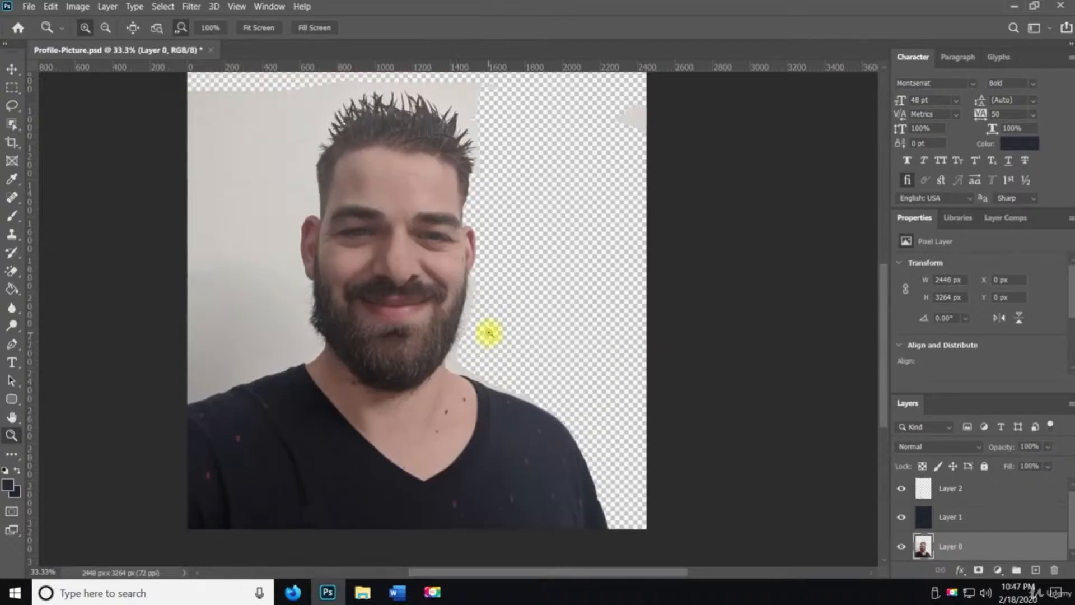
pyautogui.keyDown('alt'); pyautogui.click(476, 320); pyautogui.keyUp('alt')
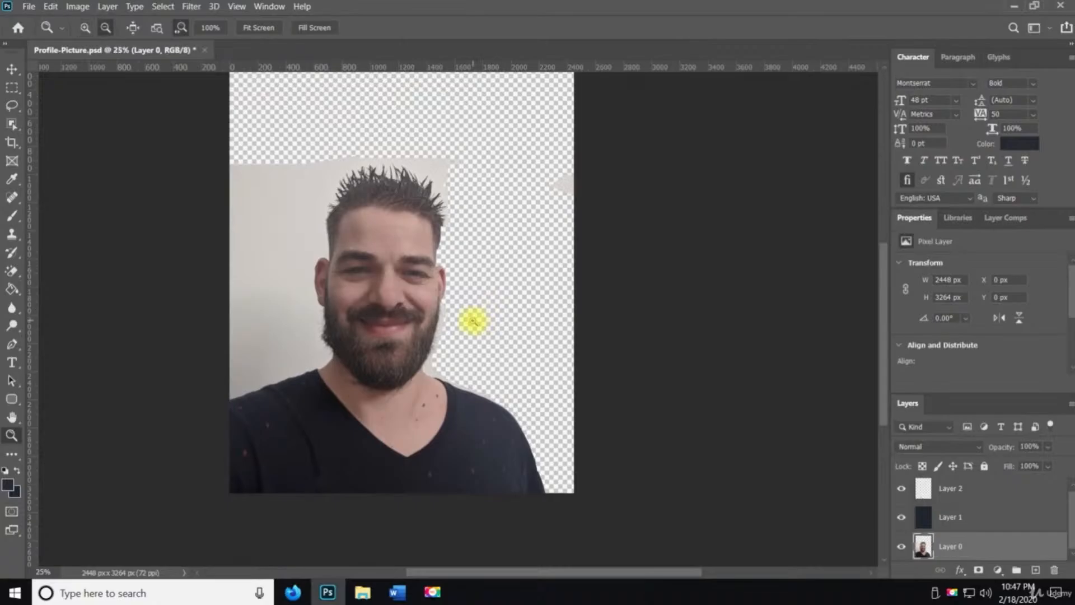
# Zoom in on the collar area, dab the brush beside it, and undo the dab
pyautogui.keyDown('alt'); pyautogui.click(436, 340); pyautogui.keyUp('alt')
pyautogui.click(437, 340)
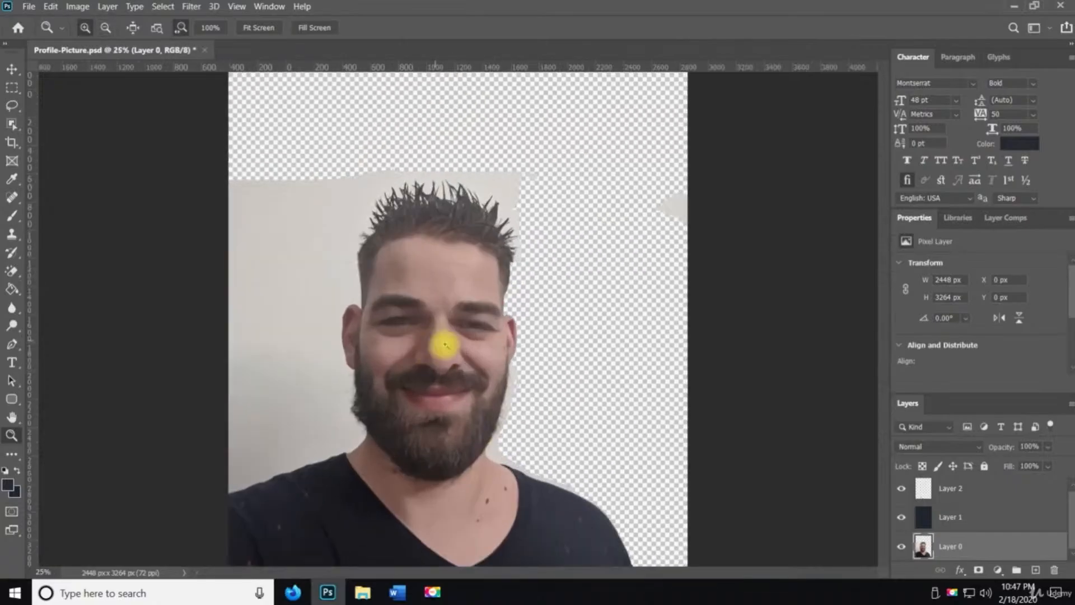
pyautogui.press('space')
pyautogui.moveTo(512, 397); pyautogui.dragTo(497, 261)
pyautogui.press('b')
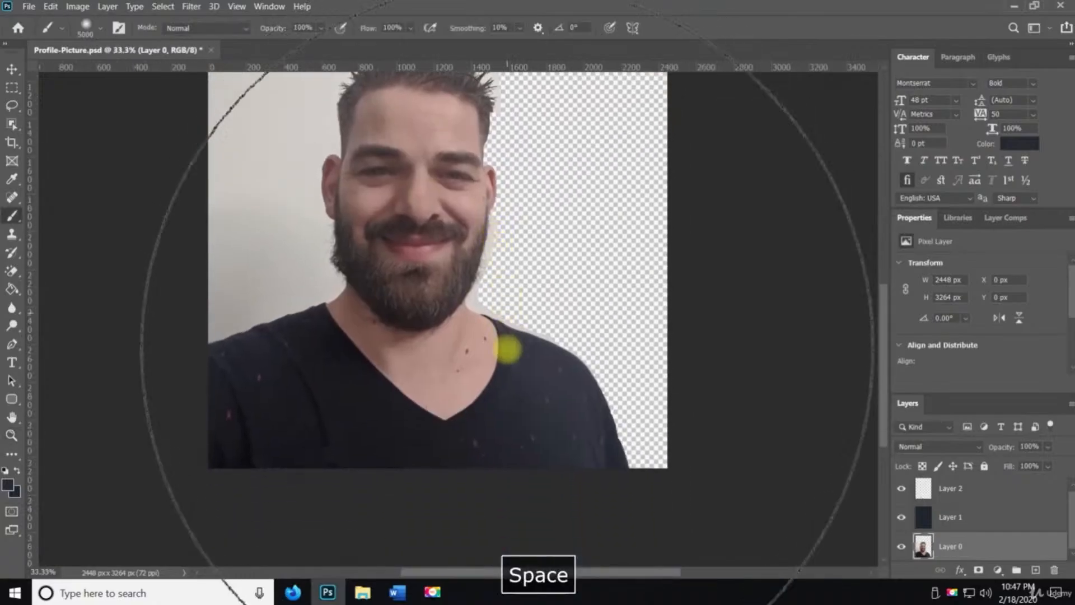
pyautogui.click(507, 345)
pyautogui.hotkey('ctrl', 'z')
pyautogui.press('z')
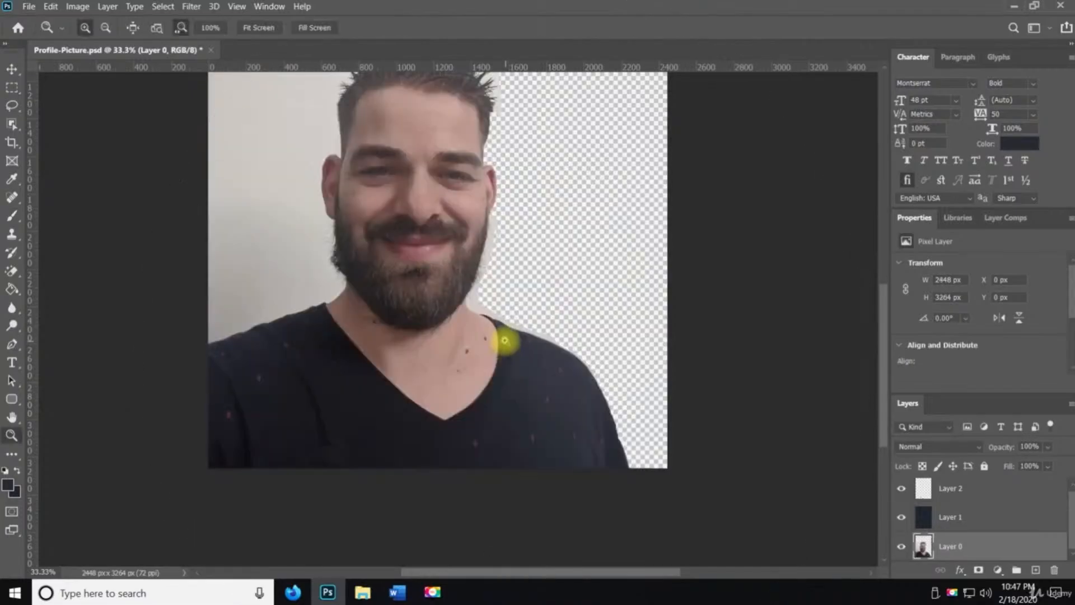
# Undo the recent edits step by step with the Move tool active
pyautogui.click(505, 350)
pyautogui.press('space')
pyautogui.moveTo(536, 324); pyautogui.dragTo(577, 396)
pyautogui.keyDown('alt'); pyautogui.click(588, 343); pyautogui.keyUp('alt')
pyautogui.press('space')
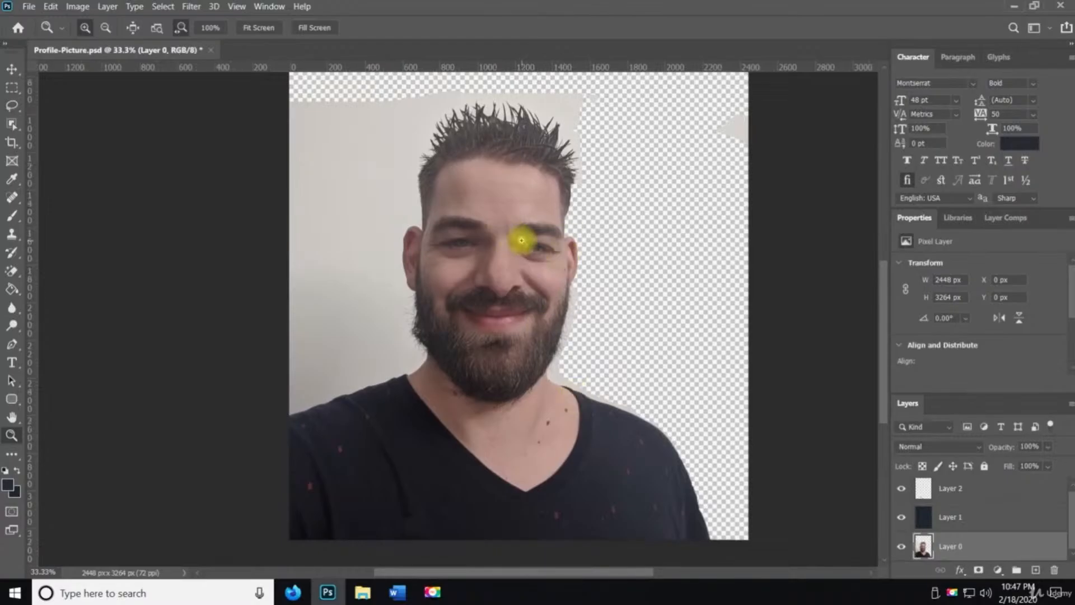
pyautogui.press('v')
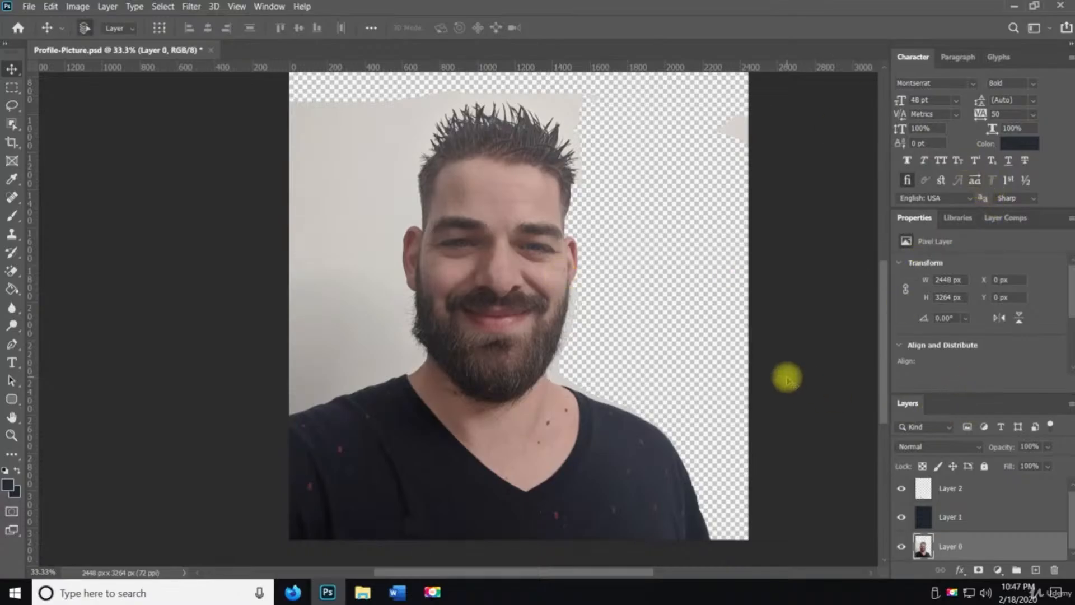
pyautogui.hotkey('ctrl', 'z')
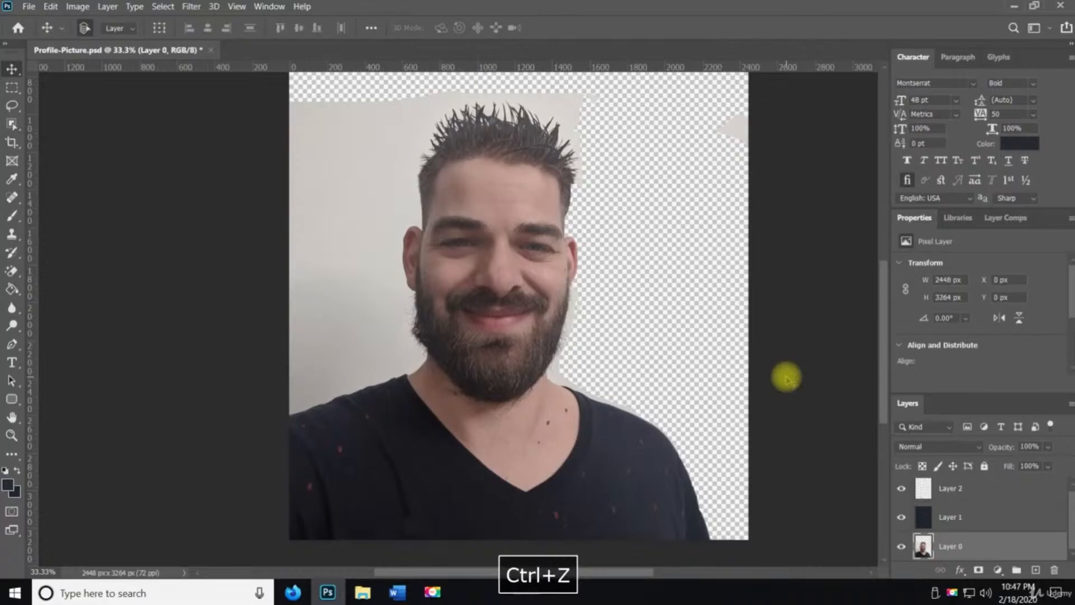
pyautogui.hotkey('ctrl', 'z')
pyautogui.hotkey('ctrl', 'z')
pyautogui.hotkey('ctrl', 'z')
pyautogui.hotkey('ctrl', 'z')
pyautogui.hotkey('ctrl', 'z')
pyautogui.hotkey('ctrl', 'z')
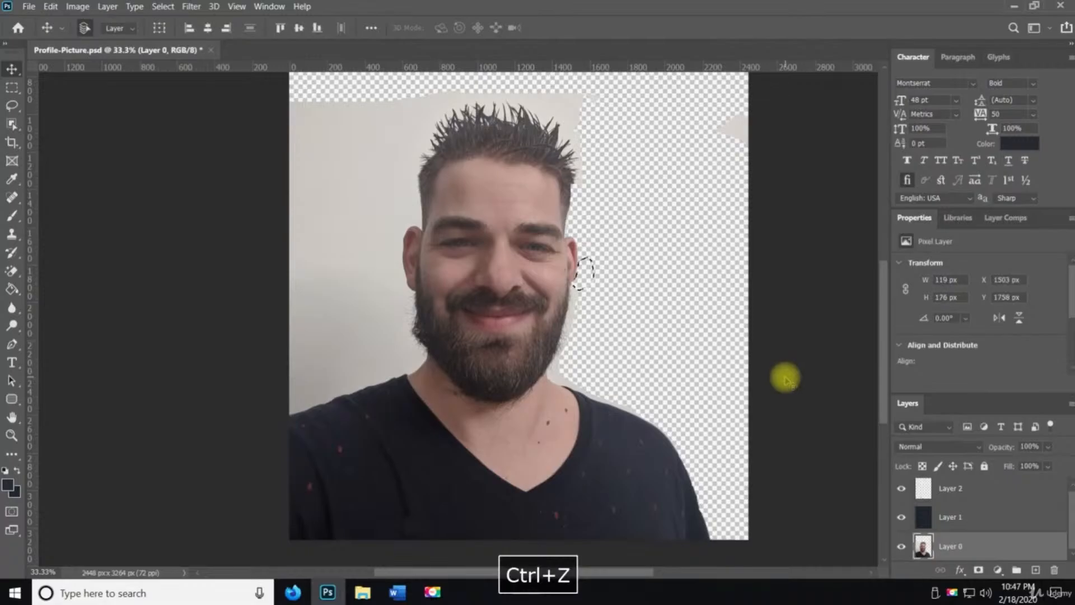
pyautogui.hotkey('ctrl', 'z')
pyautogui.hotkey('ctrl', 'z')
pyautogui.hotkey('ctrl', 'z')
pyautogui.hotkey('ctrl', 'z')
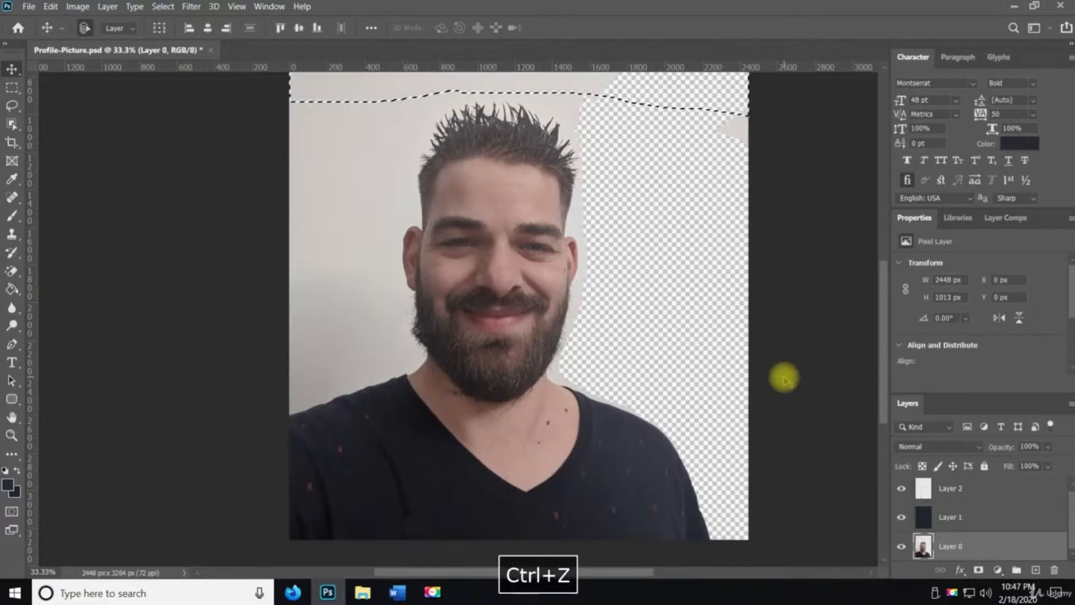
# Open the History panel, revert to the early Deselect state, and save the document
pyautogui.click(268, 6)
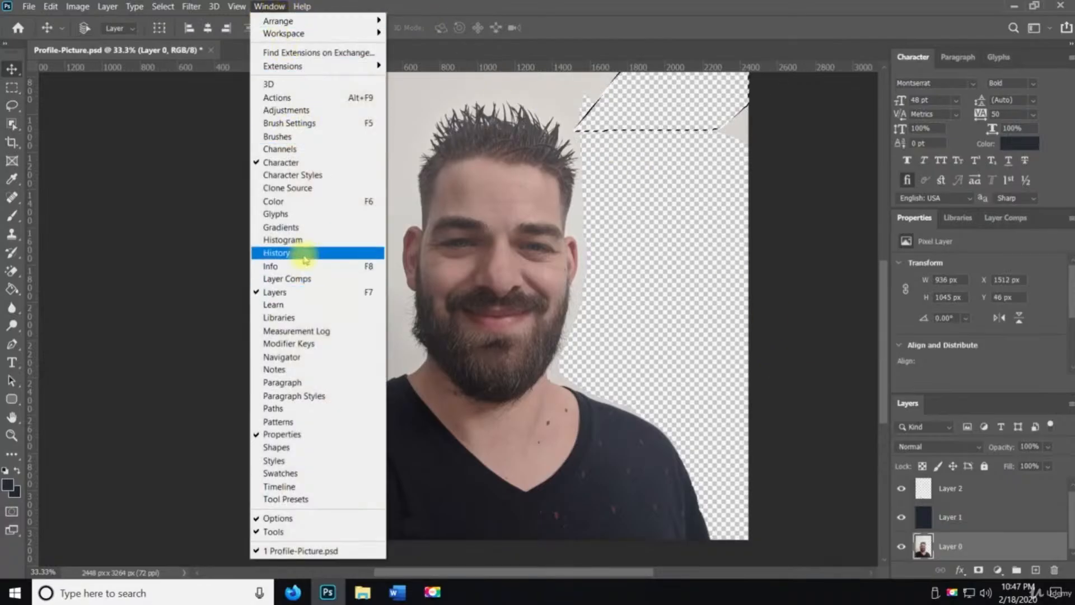
pyautogui.click(325, 253)
pyautogui.scroll(5, 816, 125)
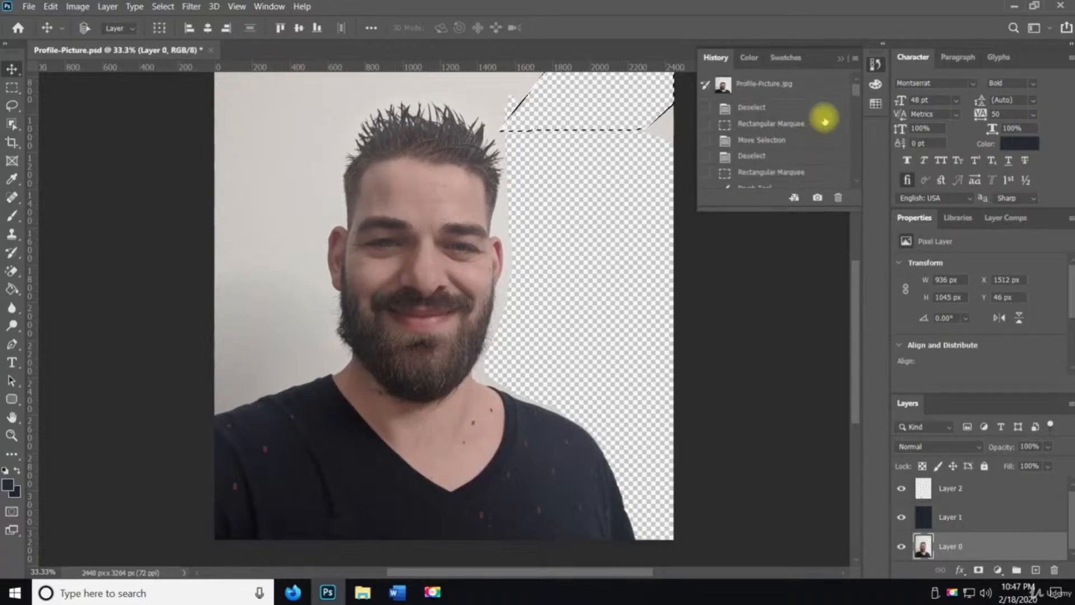
pyautogui.click(764, 110)
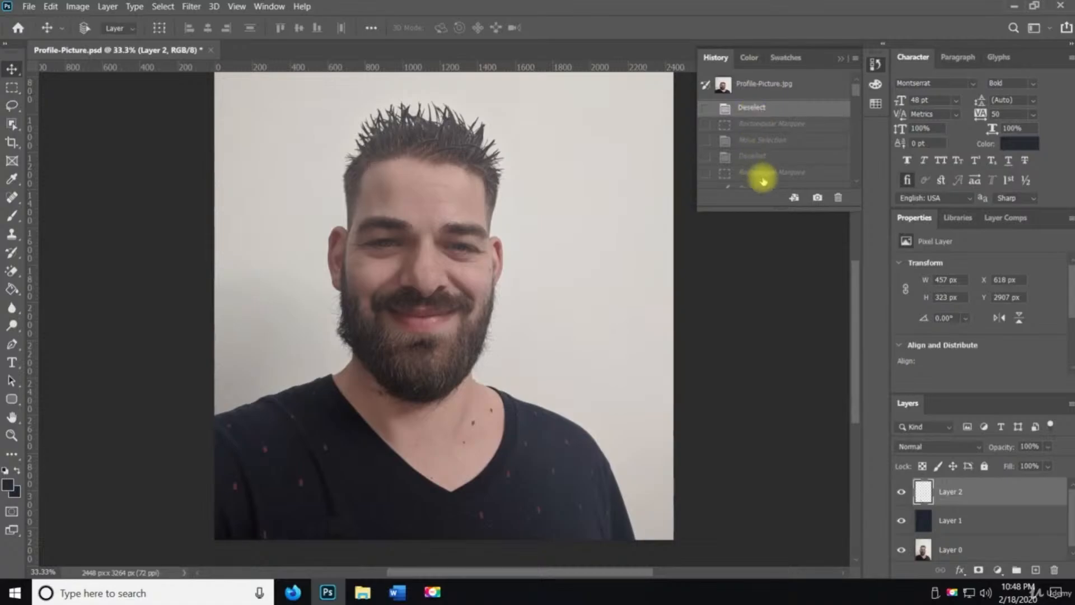
pyautogui.click(29, 7)
pyautogui.click(73, 157)
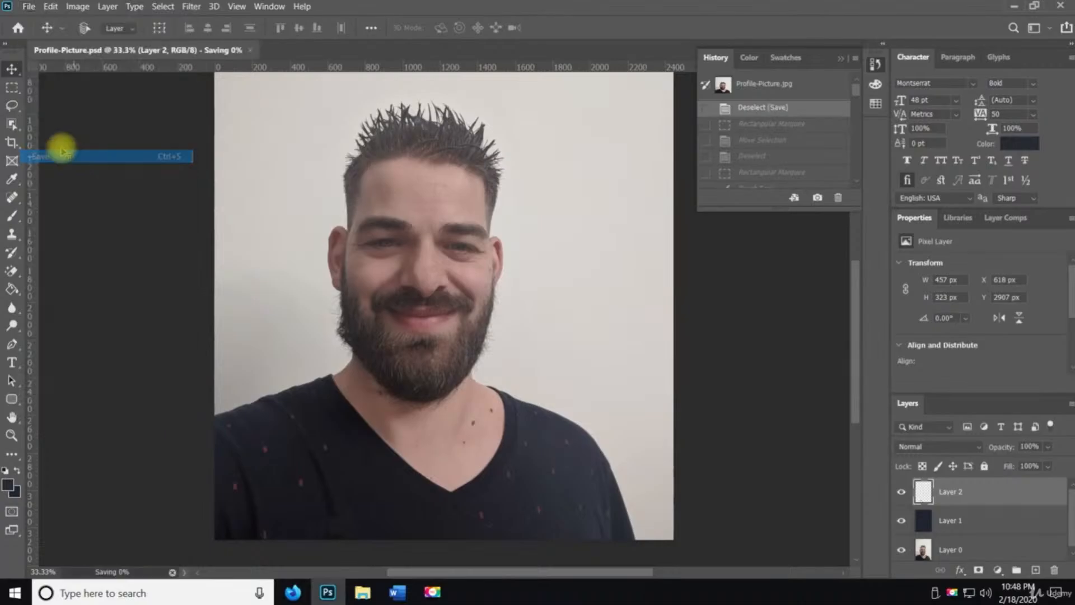
# Draw a five-point polygonal lasso selection around the upper head with the Polygonal Lasso tool, then deselect it
pyautogui.click(19, 109)
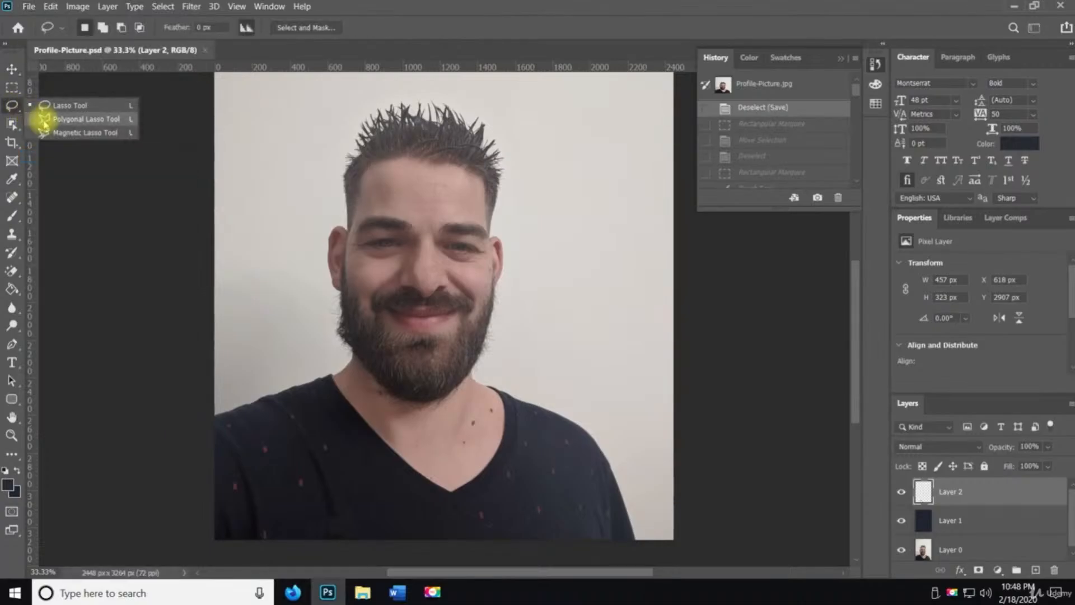
pyautogui.click(84, 119)
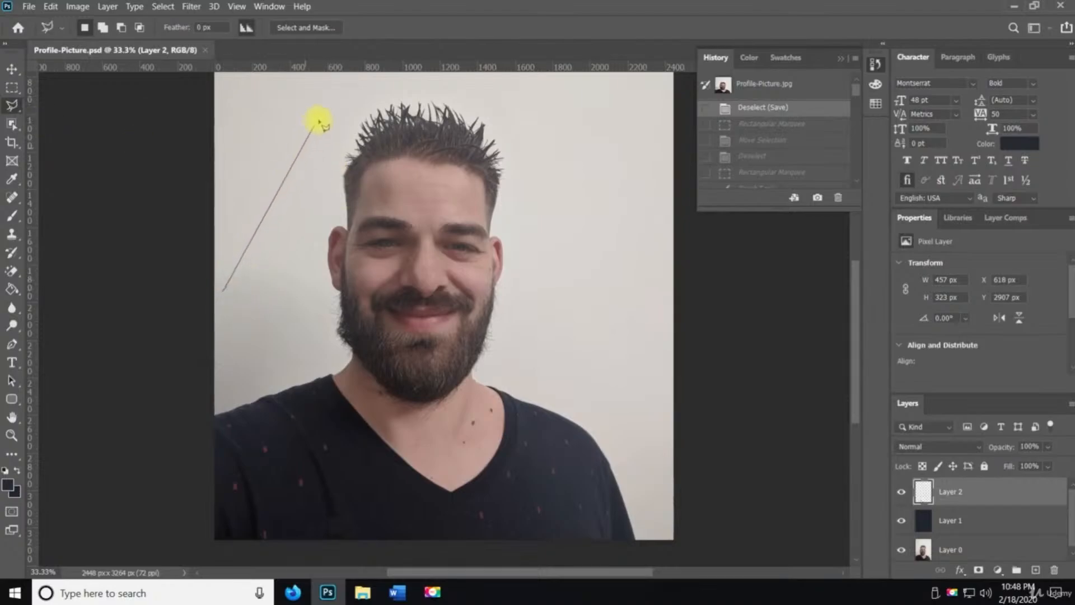
pyautogui.click(321, 115)
pyautogui.click(527, 95)
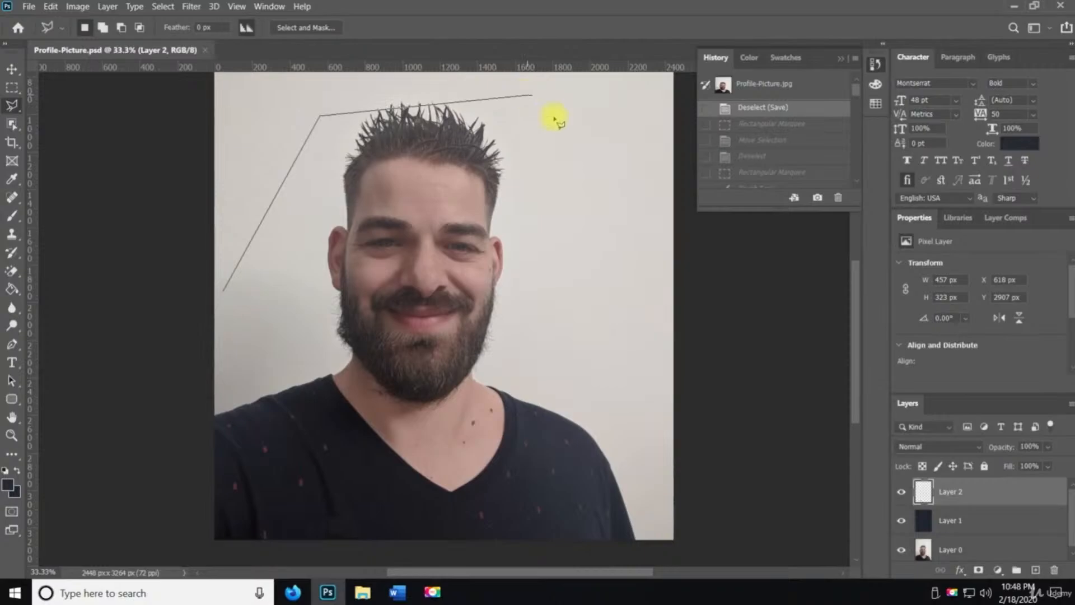
pyautogui.click(650, 243)
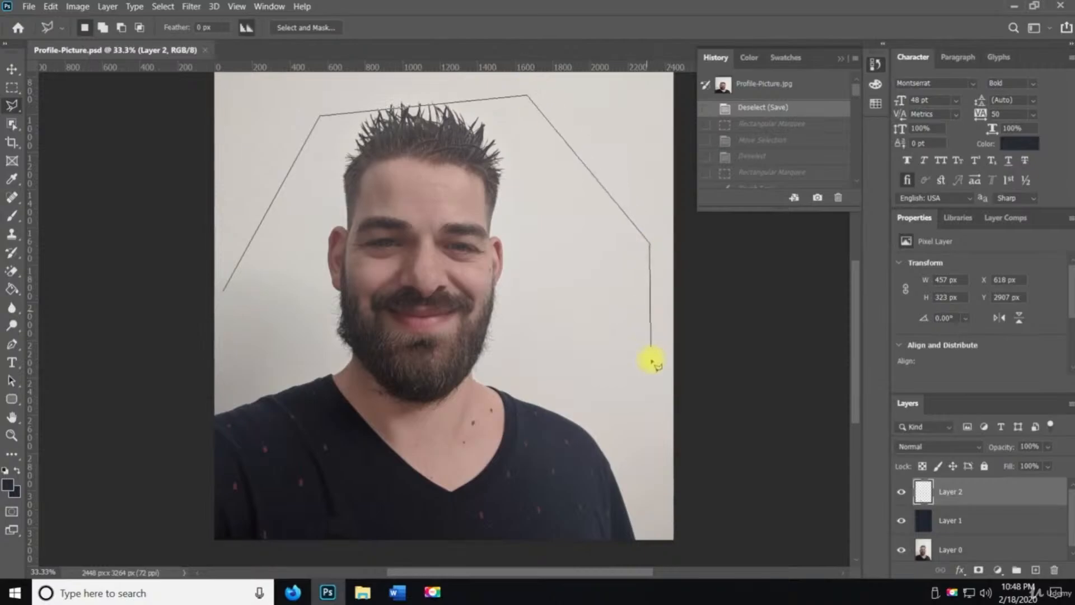
pyautogui.click(650, 400)
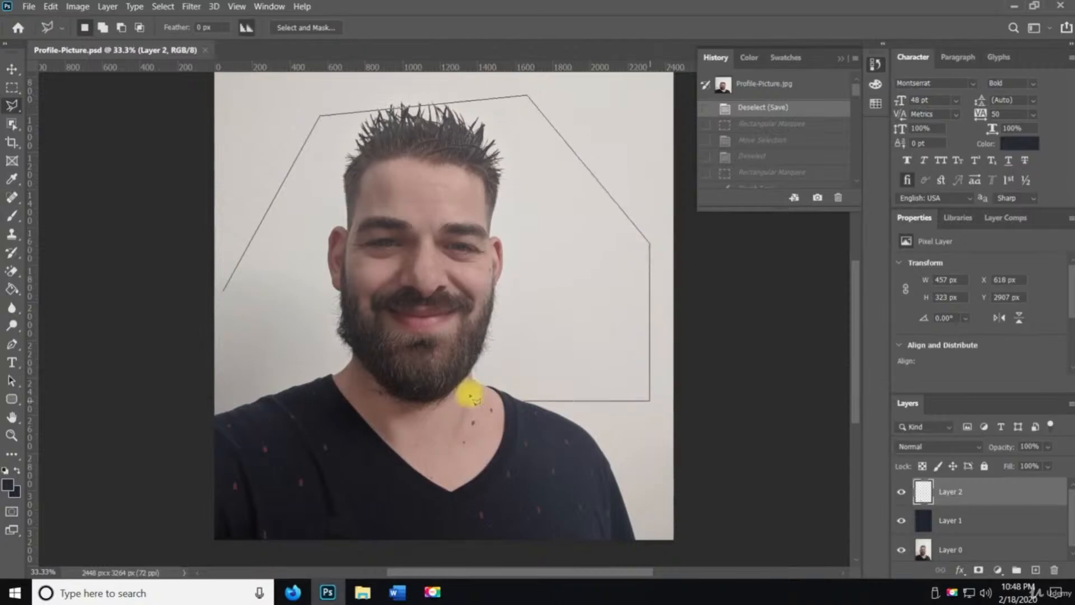
pyautogui.click(225, 296)
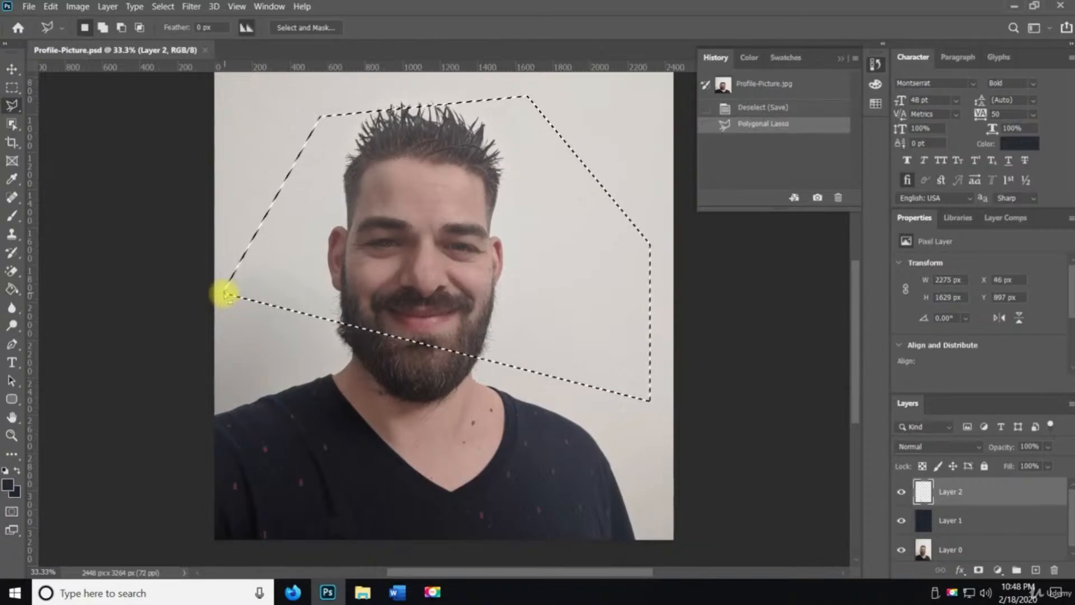
pyautogui.hotkey('ctrl', 'd')
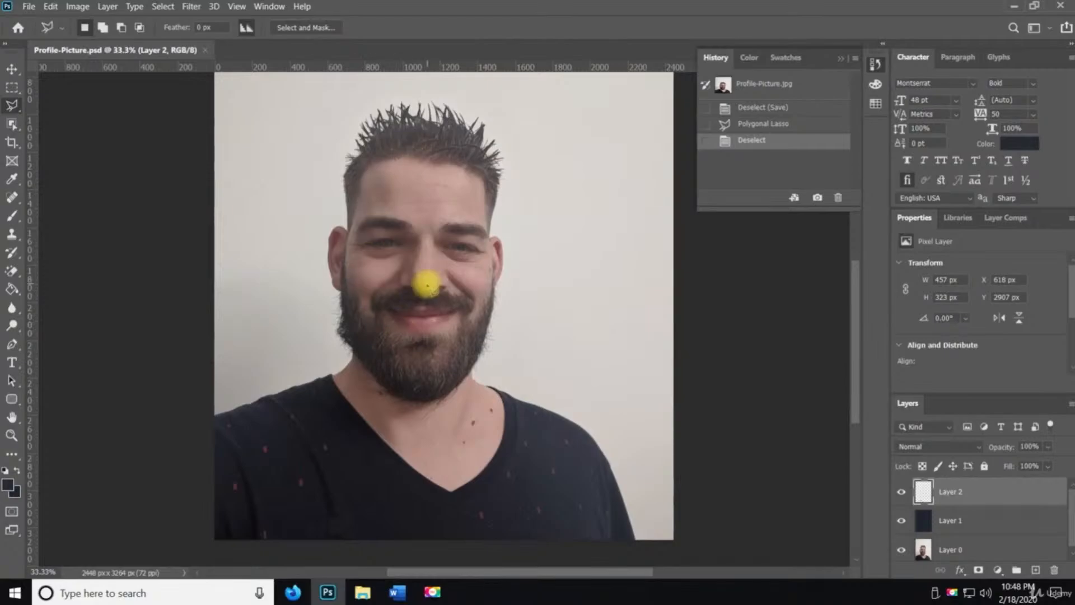
# Draw a curved polygonal lasso selection through the background above and right of the head, then deselect it
pyautogui.scroll(3, 392, 278)
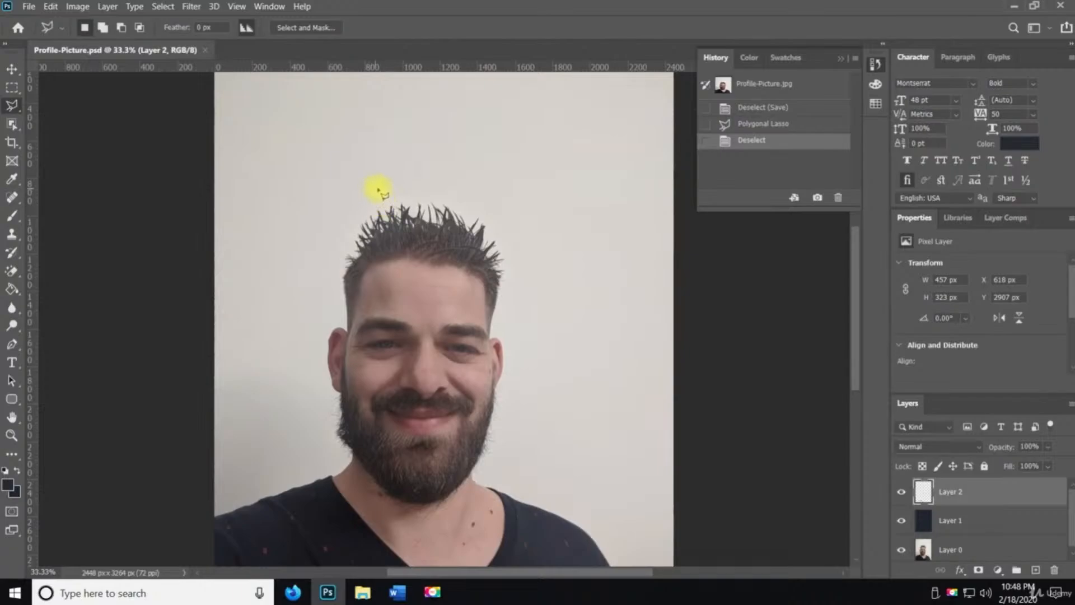
pyautogui.scroll(3, 378, 190)
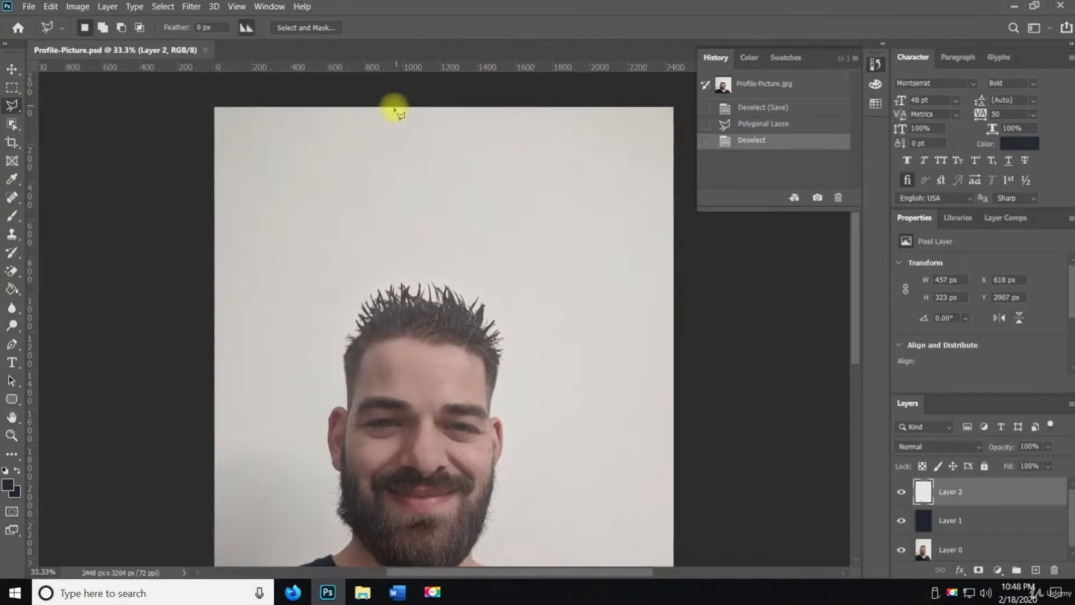
pyautogui.click(569, 185)
pyautogui.click(557, 173)
pyautogui.click(392, 158)
pyautogui.click(348, 210)
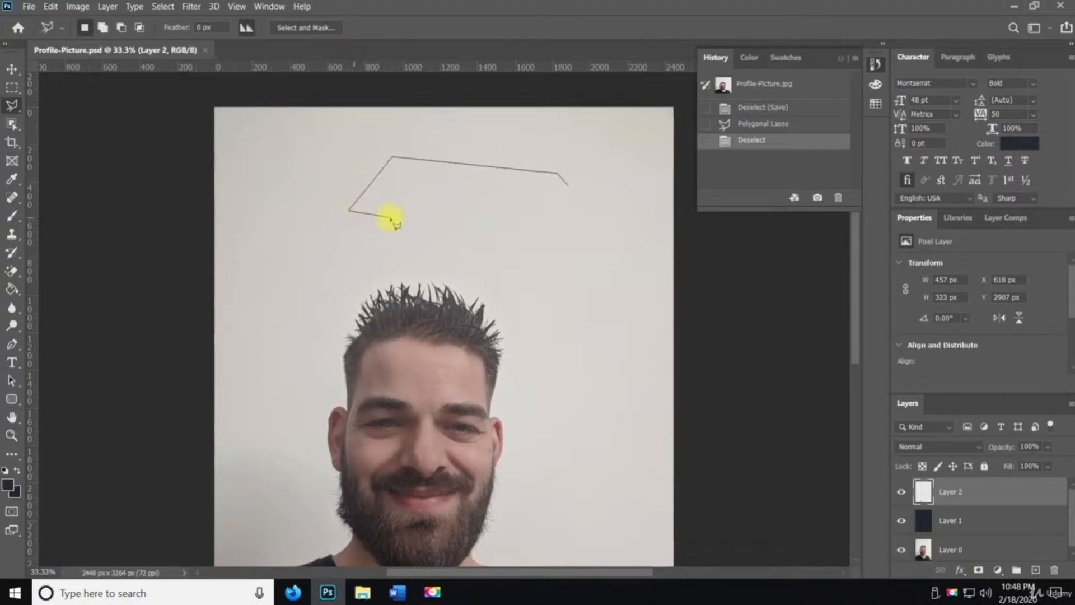
pyautogui.click(390, 217)
pyautogui.click(466, 217)
pyautogui.click(554, 313)
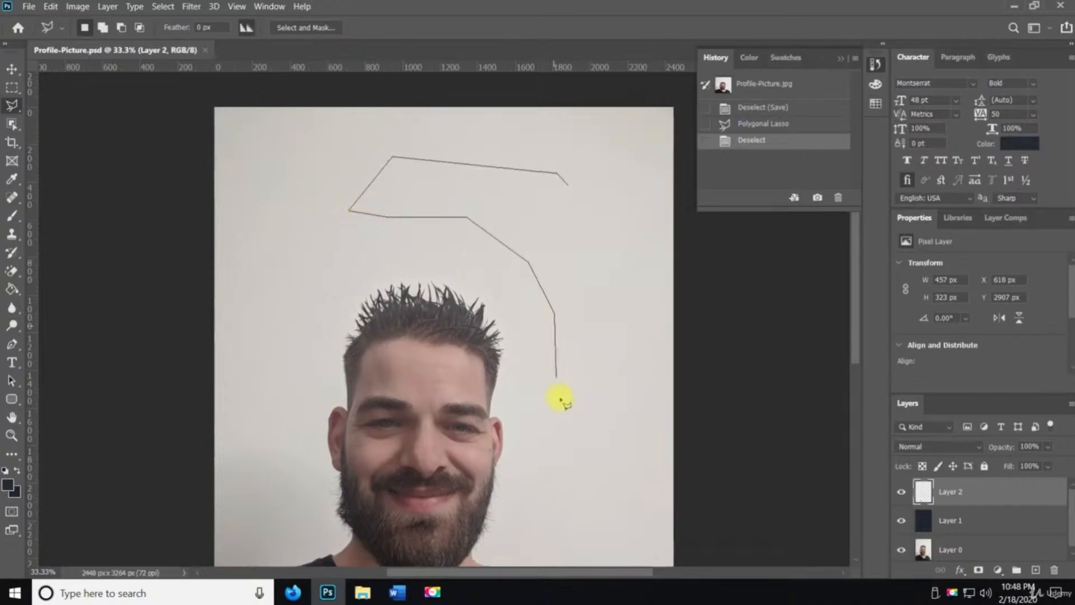
pyautogui.click(559, 400)
pyautogui.click(531, 458)
pyautogui.click(569, 539)
pyautogui.click(618, 456)
pyautogui.click(636, 356)
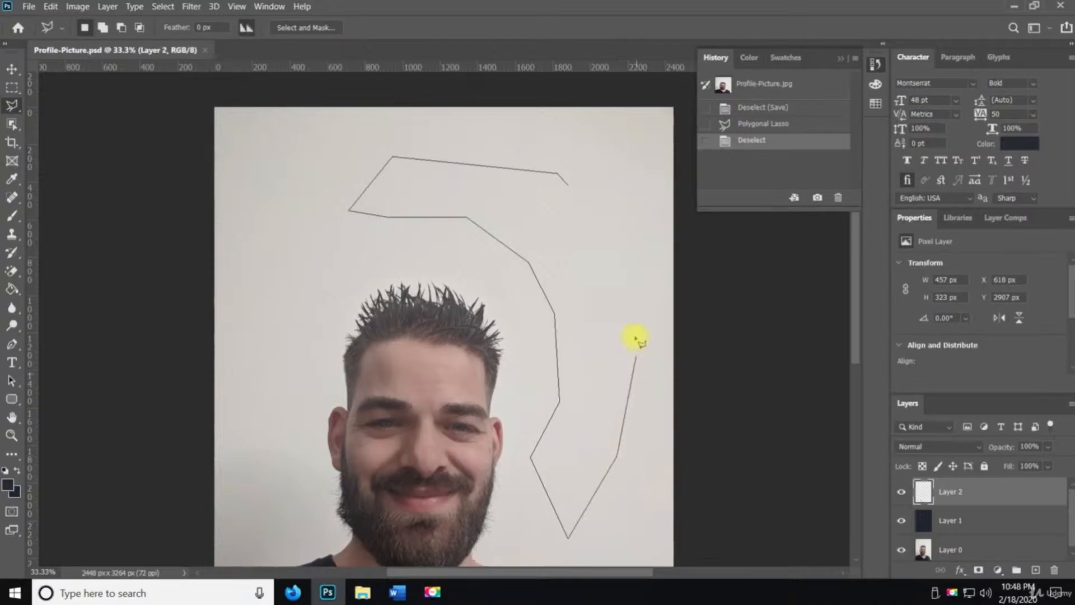
pyautogui.click(606, 256)
pyautogui.click(570, 191)
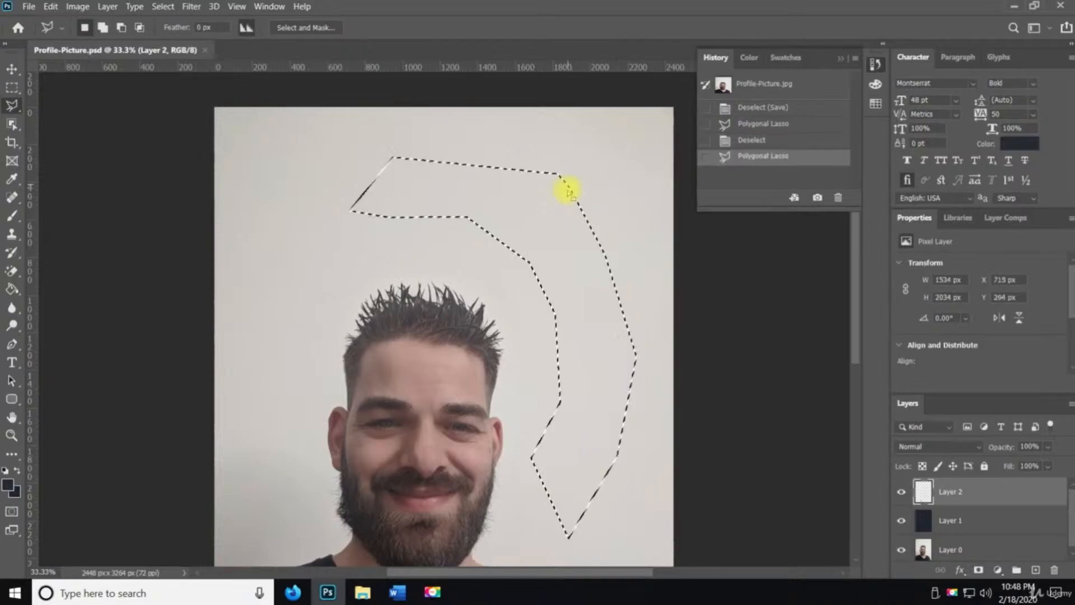
pyautogui.hotkey('ctrl', 'd')
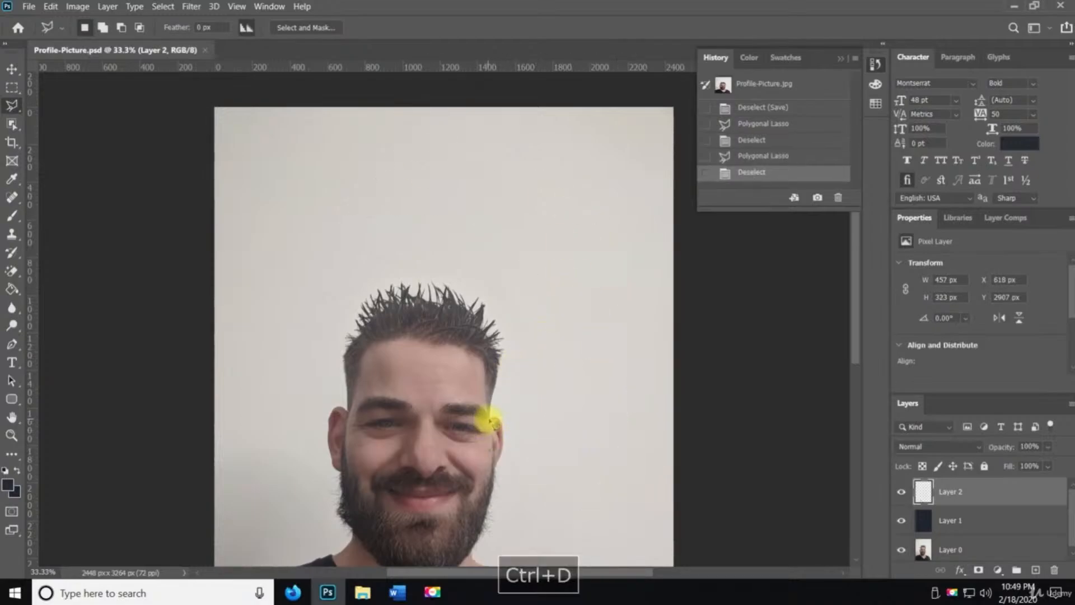
# Draw a polygonal lasso selection around the hair, ear and beard down to the neck, then deselect it
pyautogui.click(491, 417)
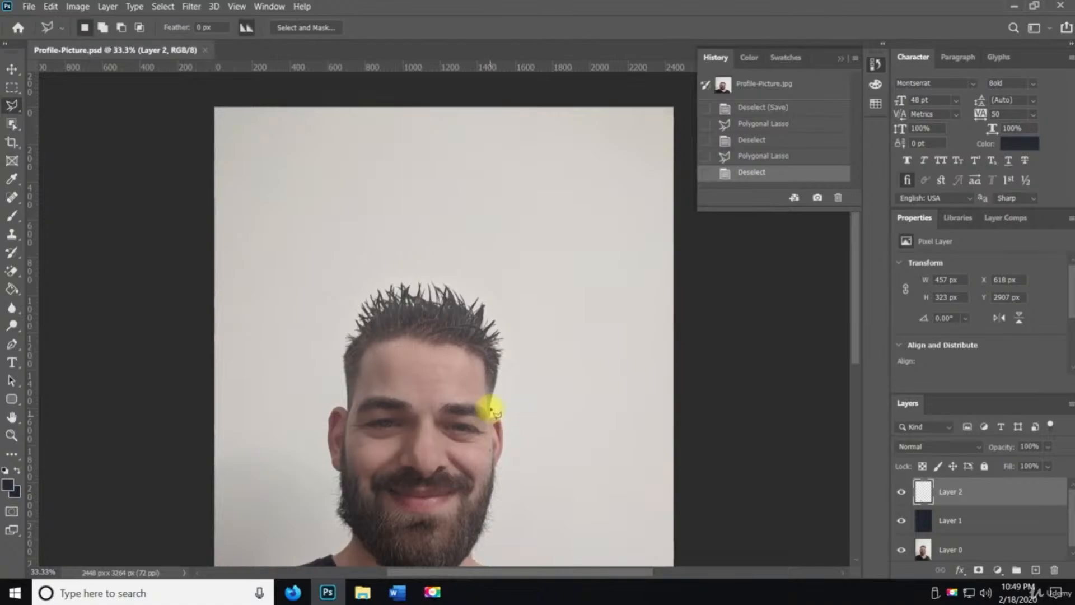
pyautogui.click(518, 349)
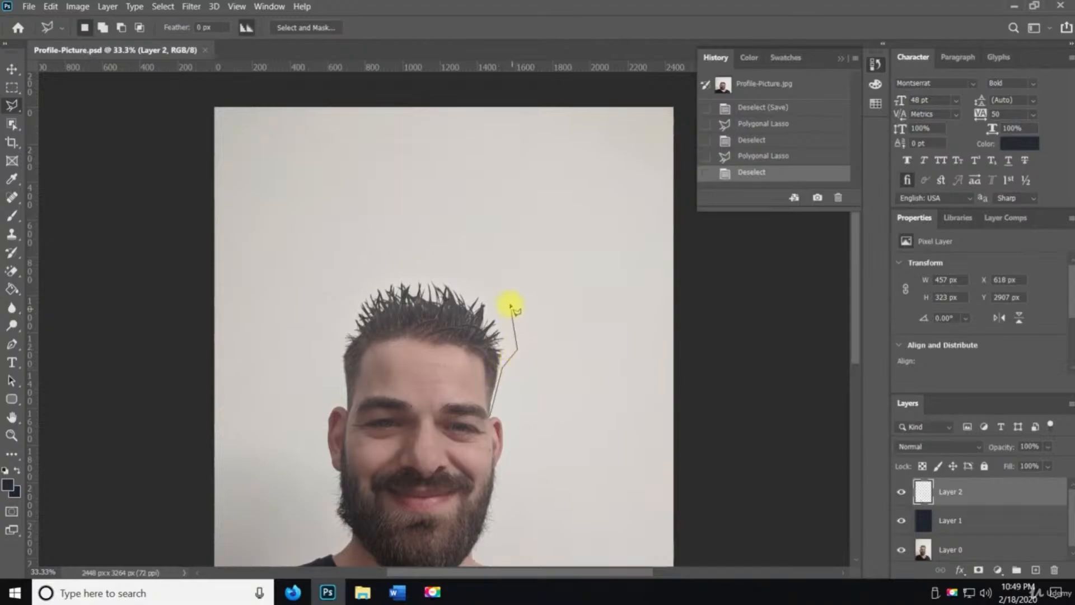
pyautogui.click(463, 270)
pyautogui.click(391, 266)
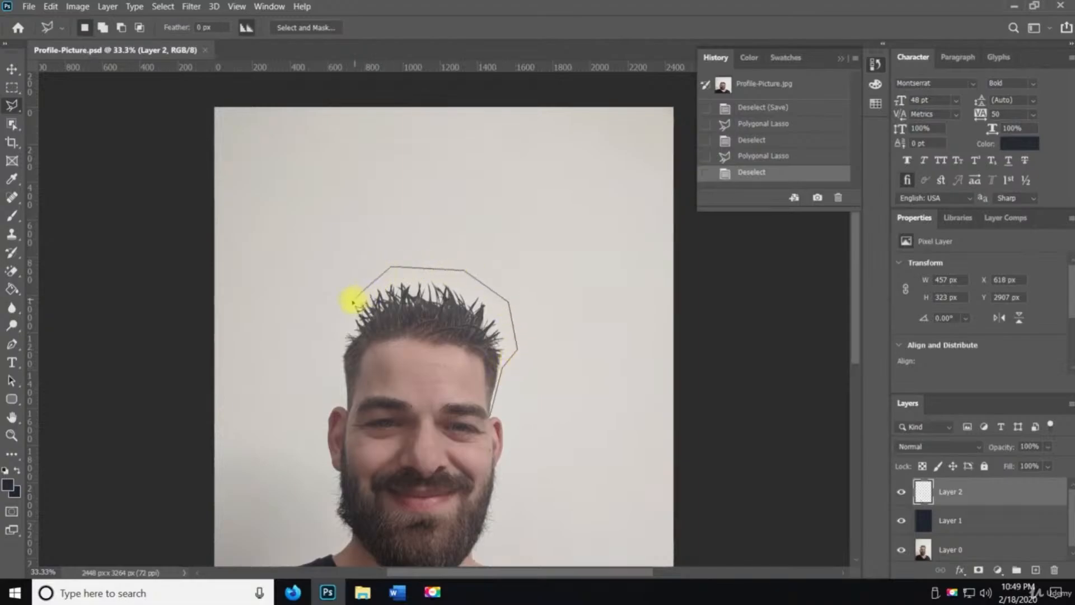
pyautogui.click(335, 338)
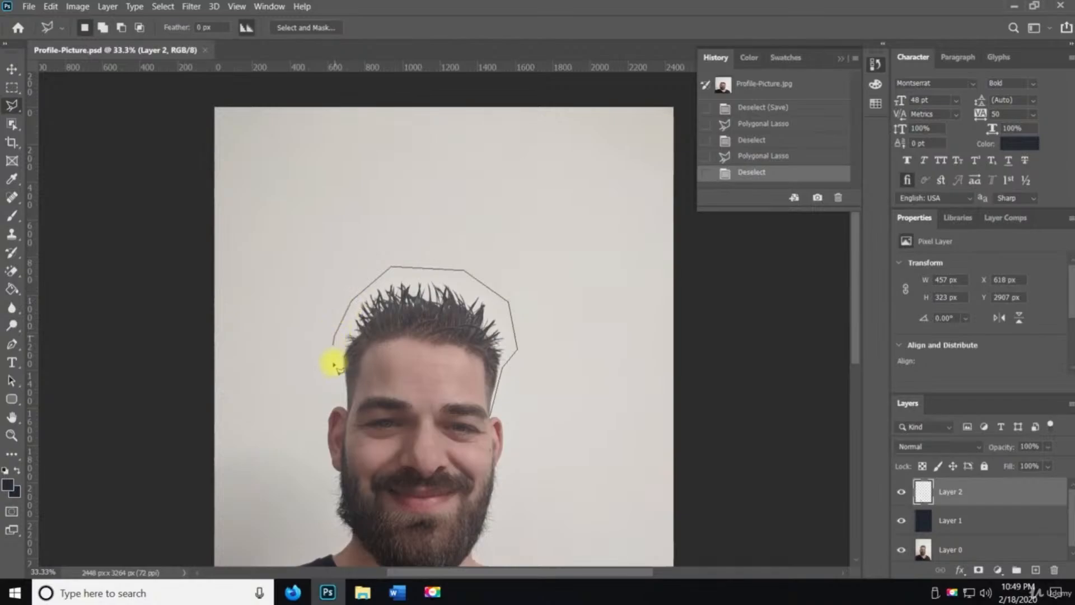
pyautogui.click(347, 410)
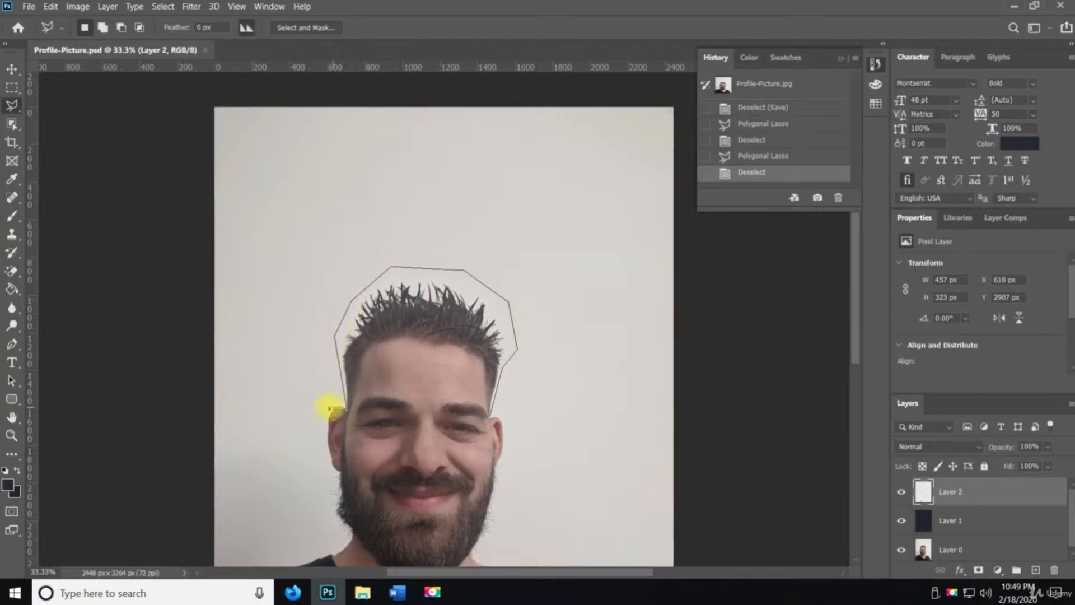
pyautogui.click(328, 394)
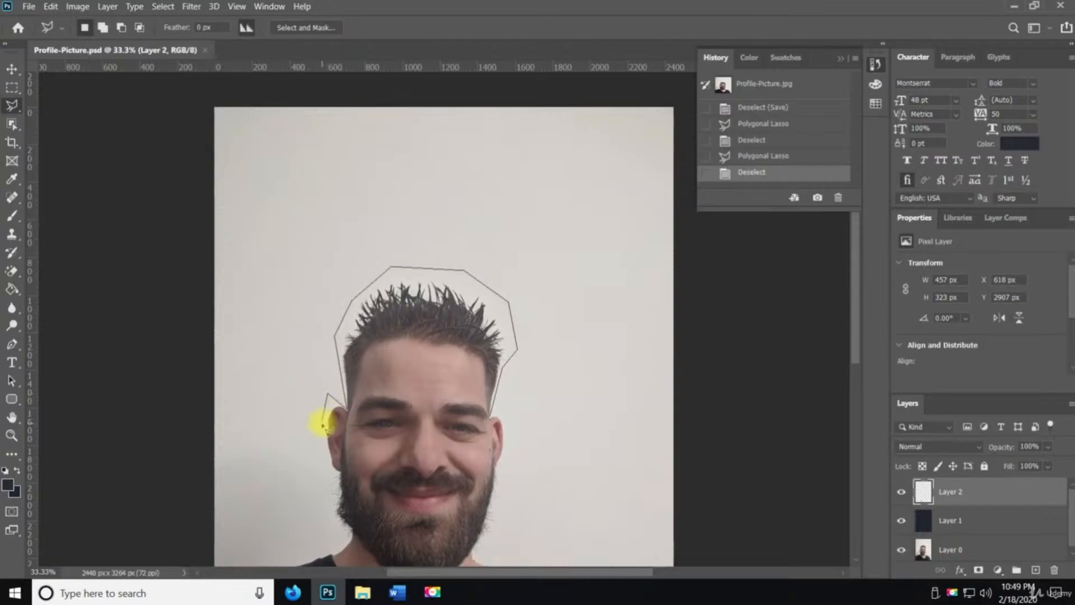
pyautogui.click(320, 459)
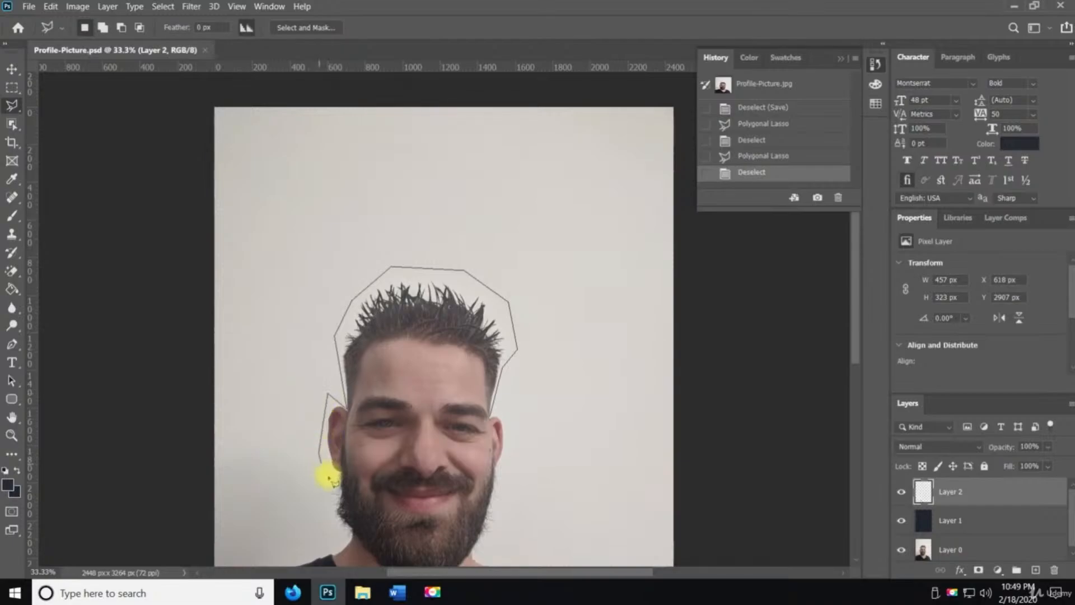
pyautogui.click(335, 483)
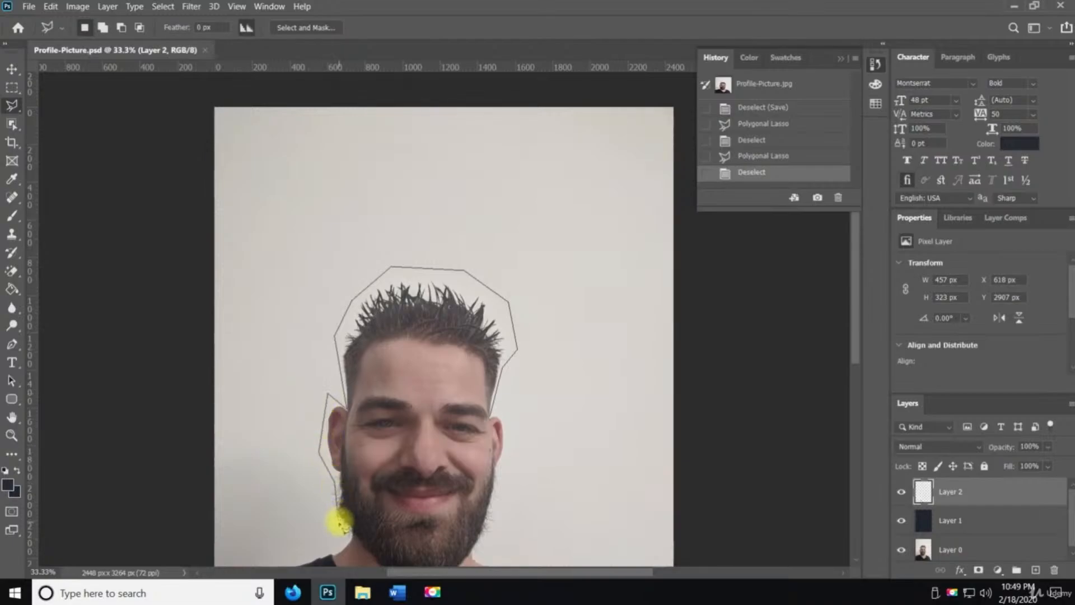
pyautogui.click(339, 522)
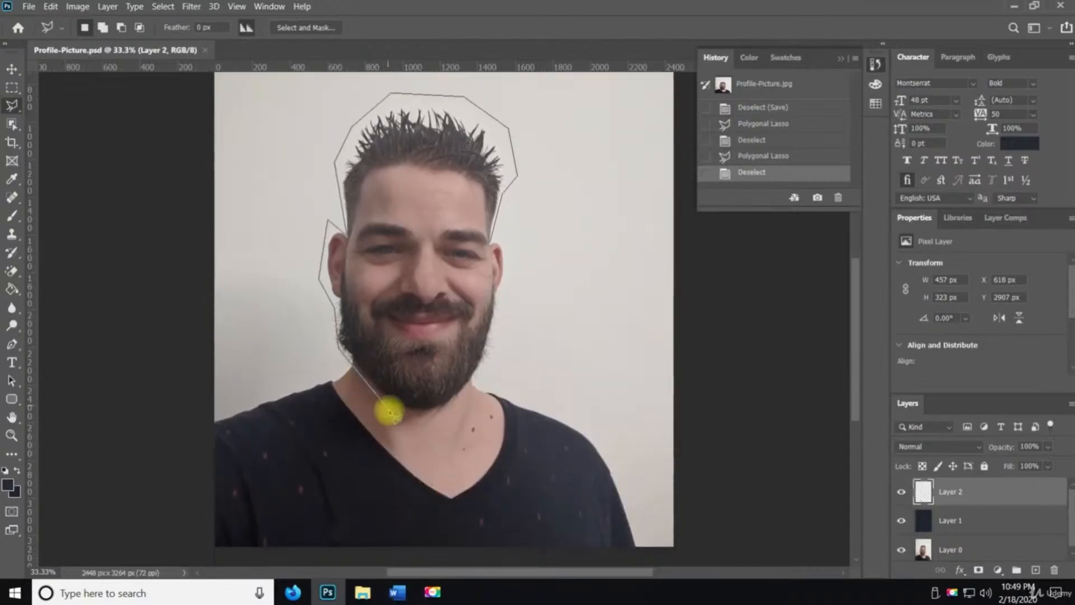
pyautogui.click(406, 418)
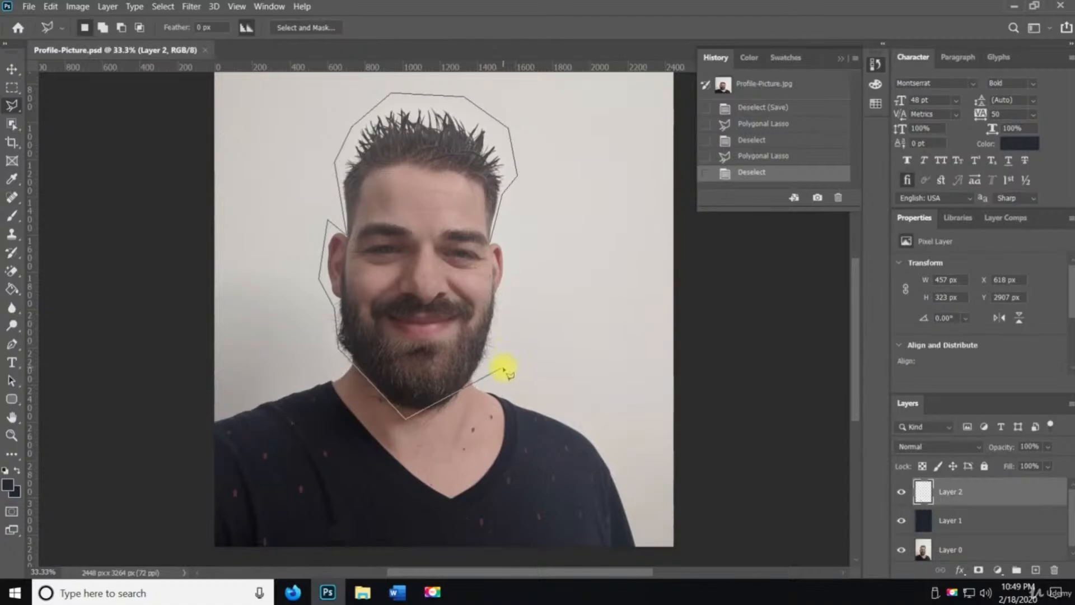
pyautogui.click(490, 373)
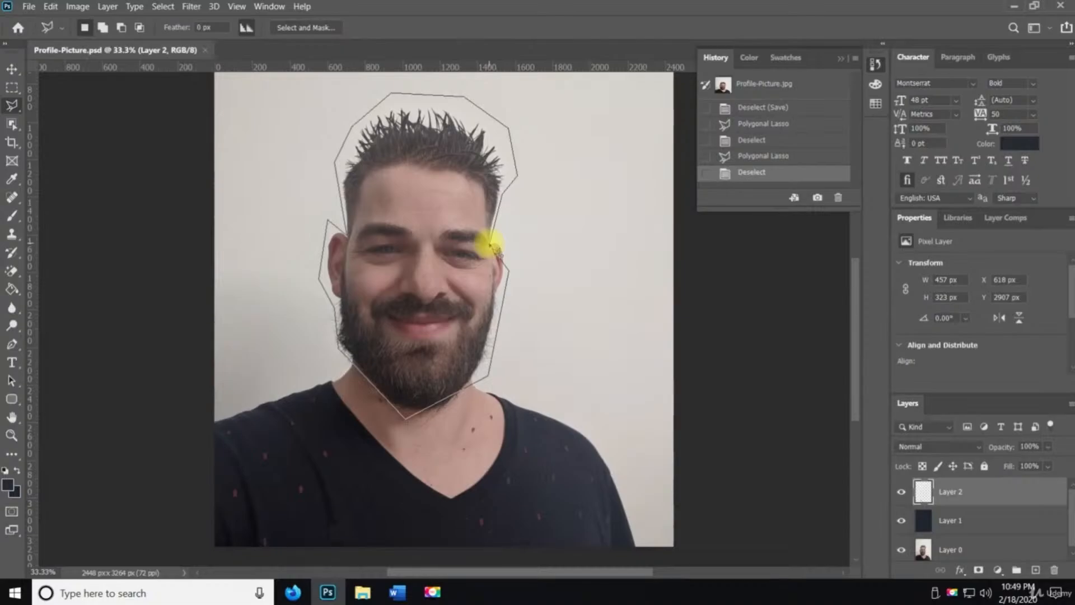
pyautogui.click(493, 245)
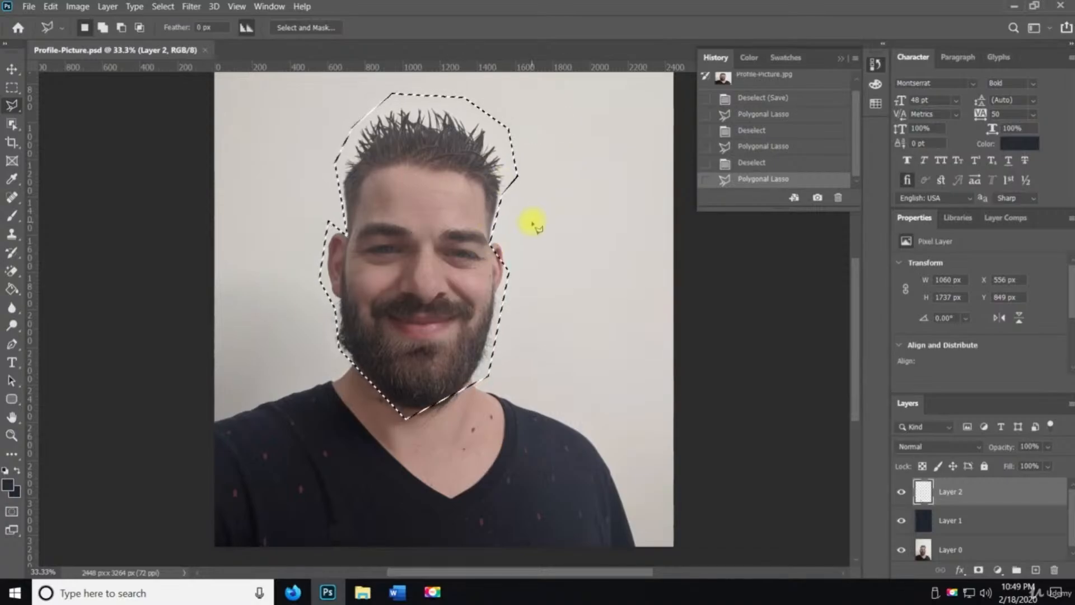
pyautogui.hotkey('ctrl', 'd')
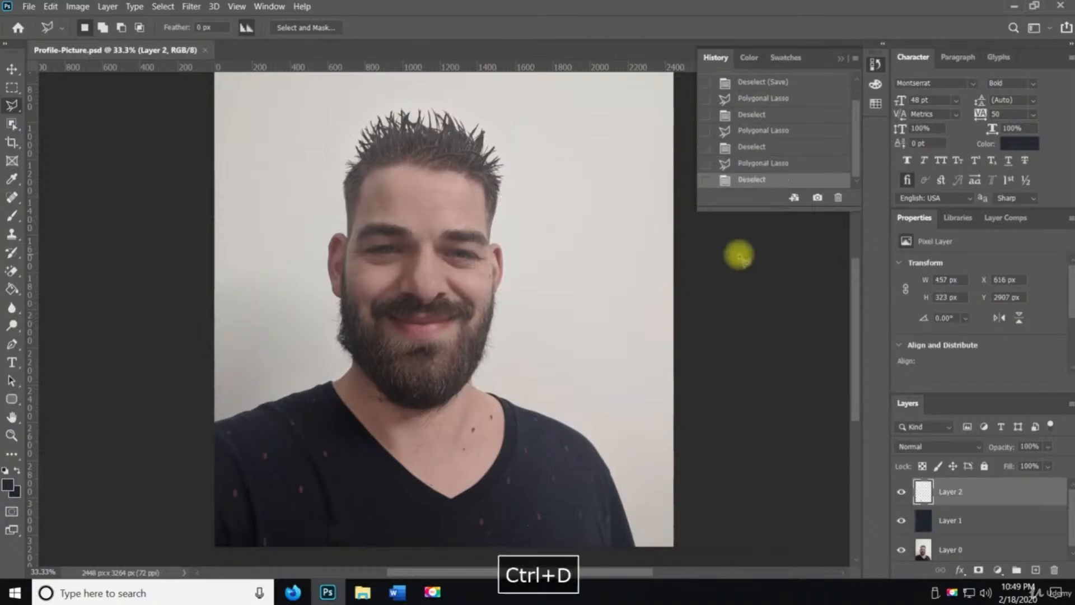
# Revert to the Deselect (Save) history state and save the document
pyautogui.click(778, 83)
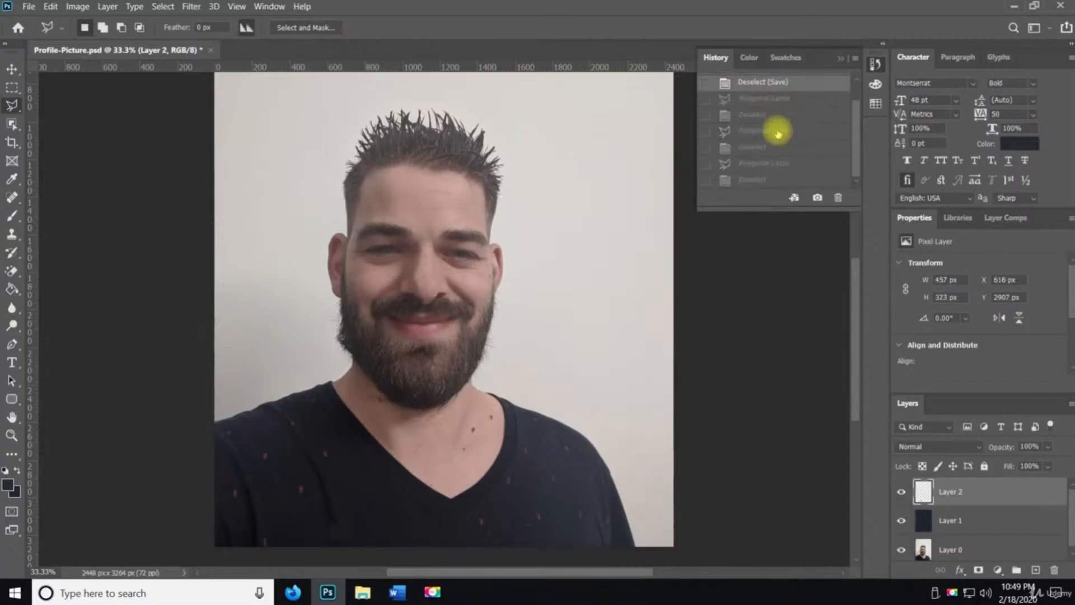
pyautogui.hotkey('ctrl', 's')
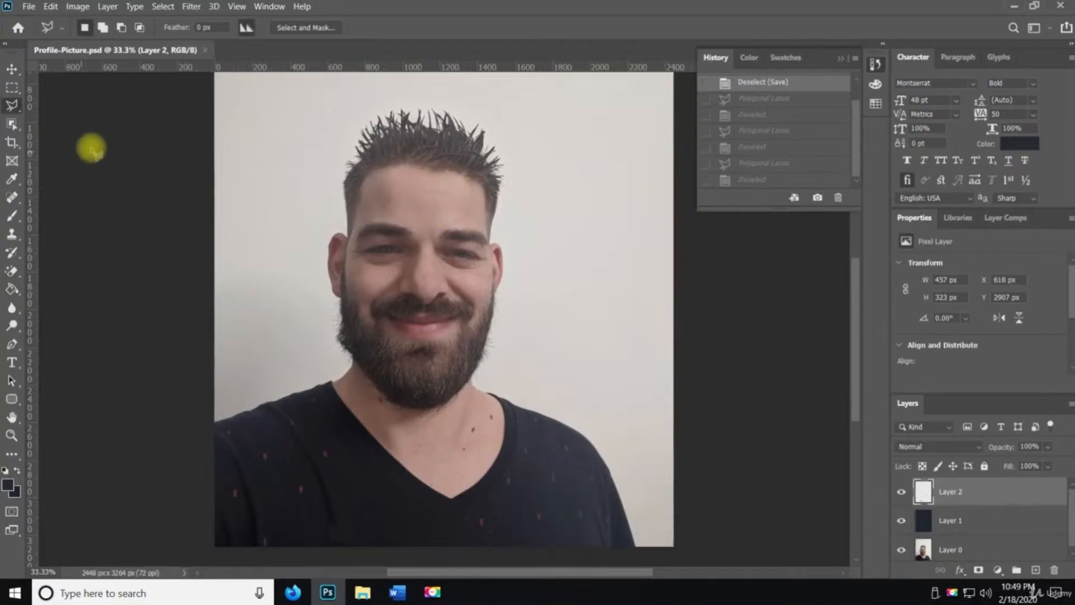
# Select the background surrounding the person with the Magnetic Lasso tool
pyautogui.click(13, 107)
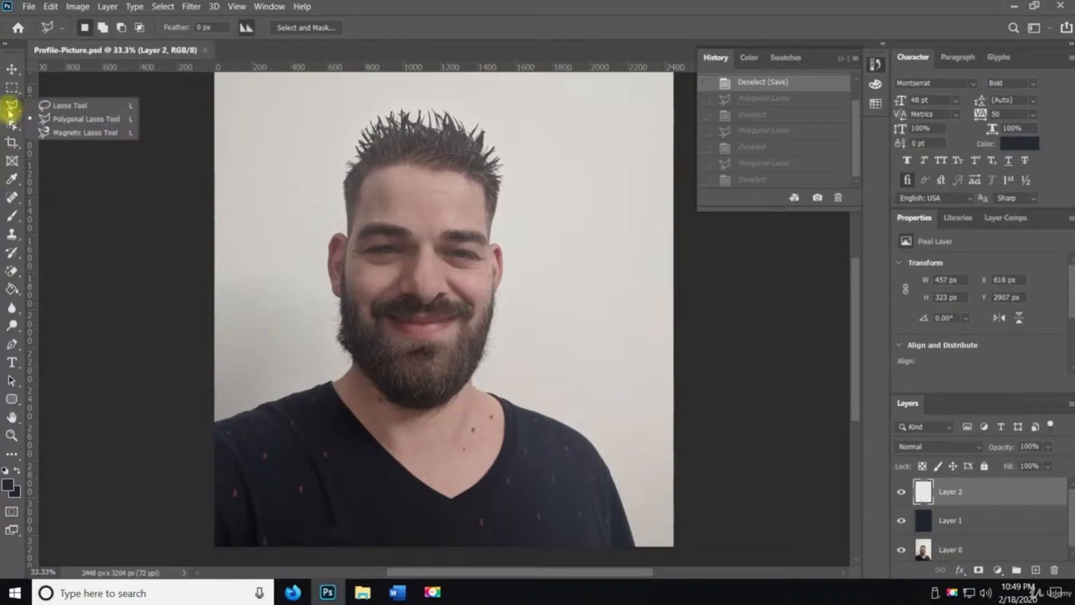
pyautogui.click(65, 134)
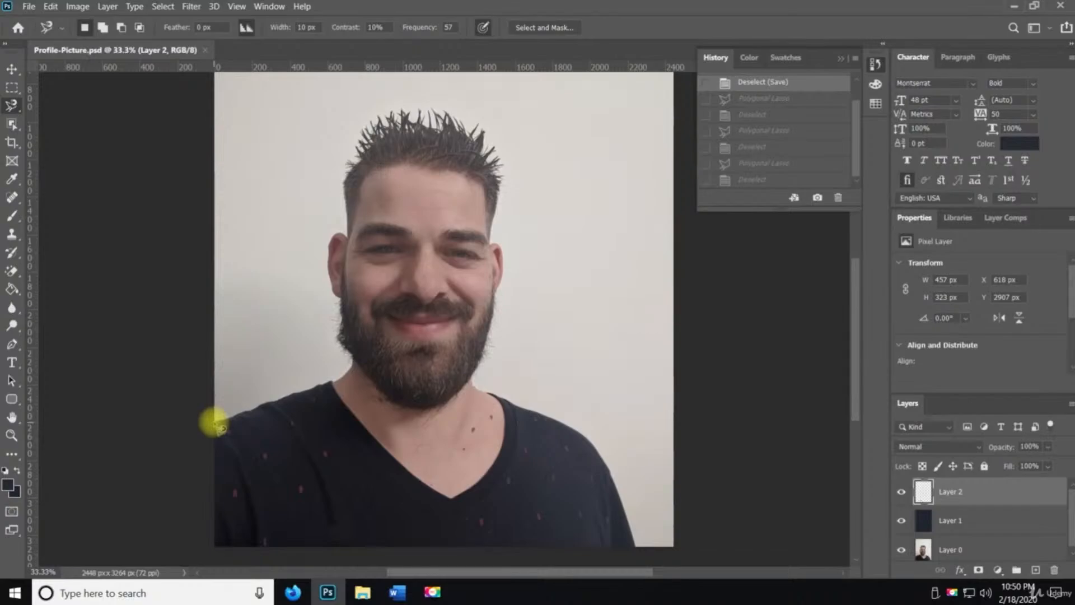
pyautogui.click(220, 428)
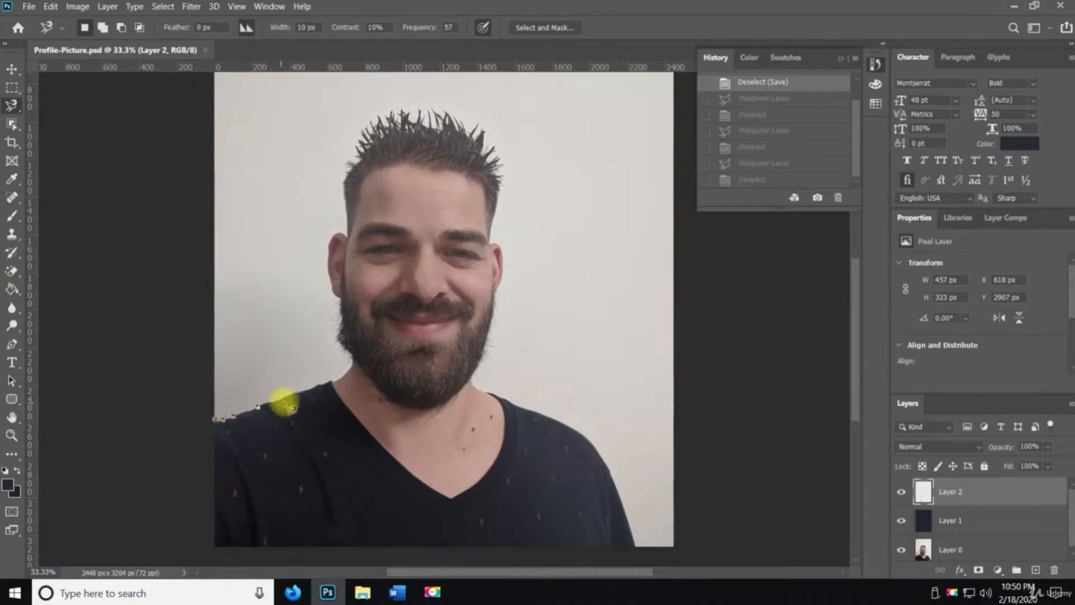
pyautogui.moveTo(288, 406)
pyautogui.mouseDown()
pyautogui.moveTo(347, 379)
pyautogui.moveTo(355, 363)
pyautogui.moveTo(339, 337)
pyautogui.moveTo(331, 274)
pyautogui.moveTo(330, 244)
pyautogui.moveTo(351, 232)
pyautogui.moveTo(357, 241)
pyautogui.moveTo(350, 166)
pyautogui.mouseUp()
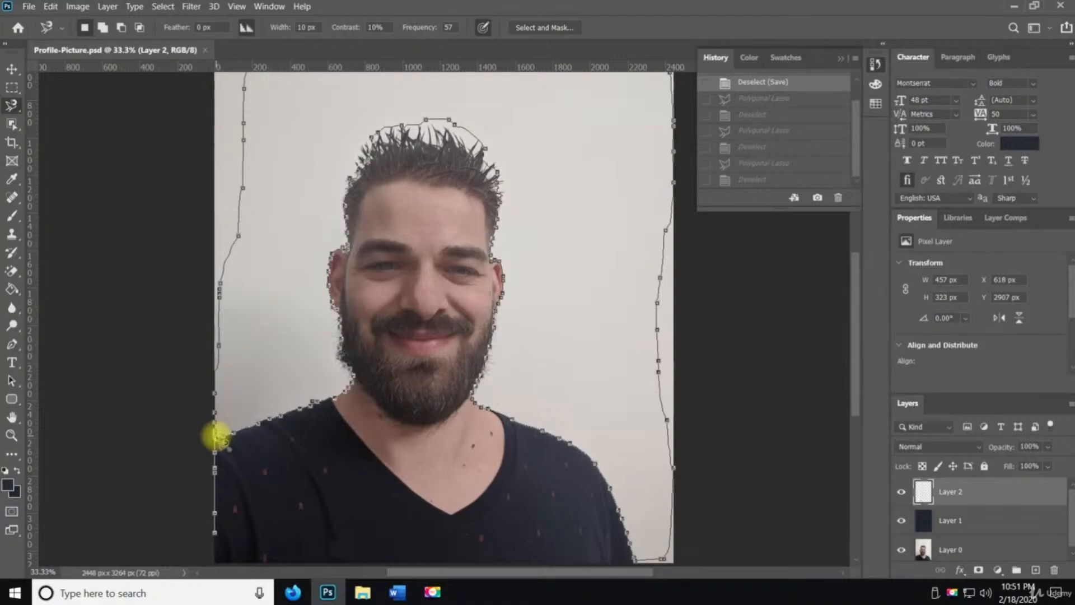
pyautogui.click(218, 436)
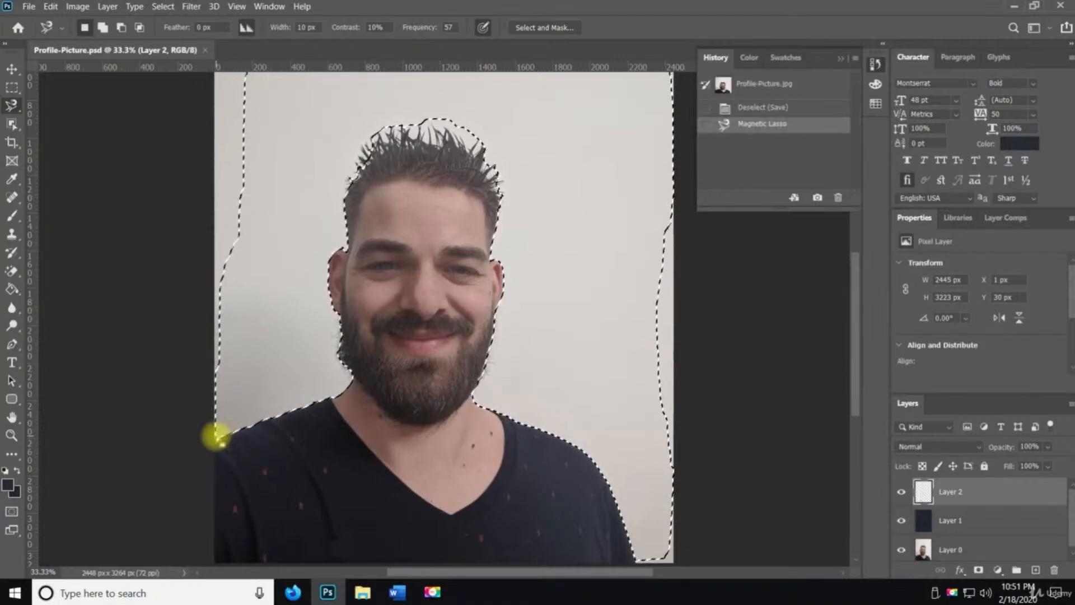
# Delete the selected background from Layer 2 and from Layer 0, then deselect
pyautogui.press('Delete')
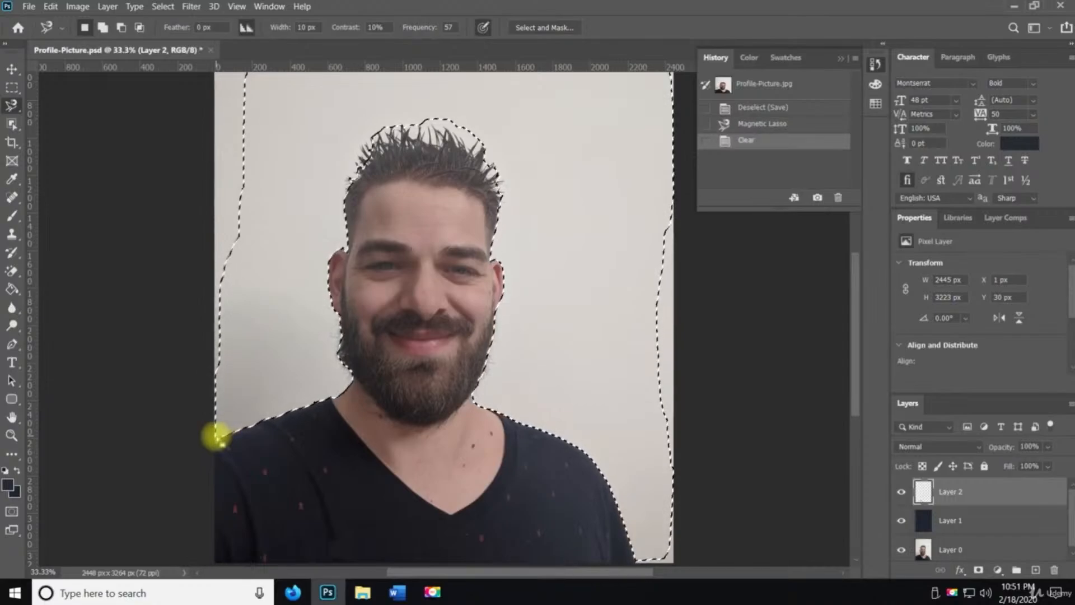
pyautogui.click(925, 548)
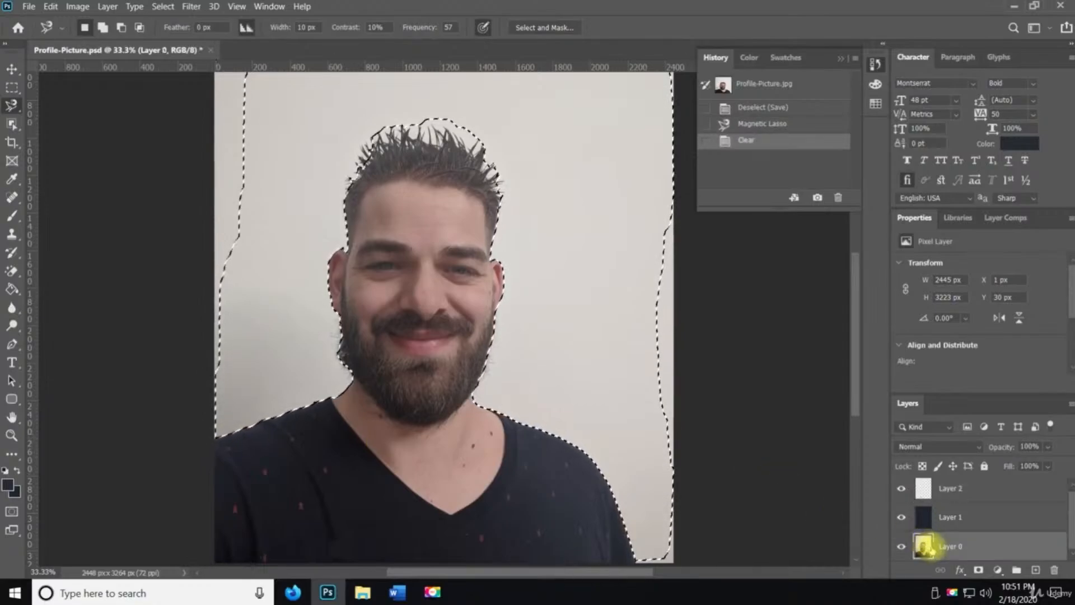
pyautogui.press('Delete')
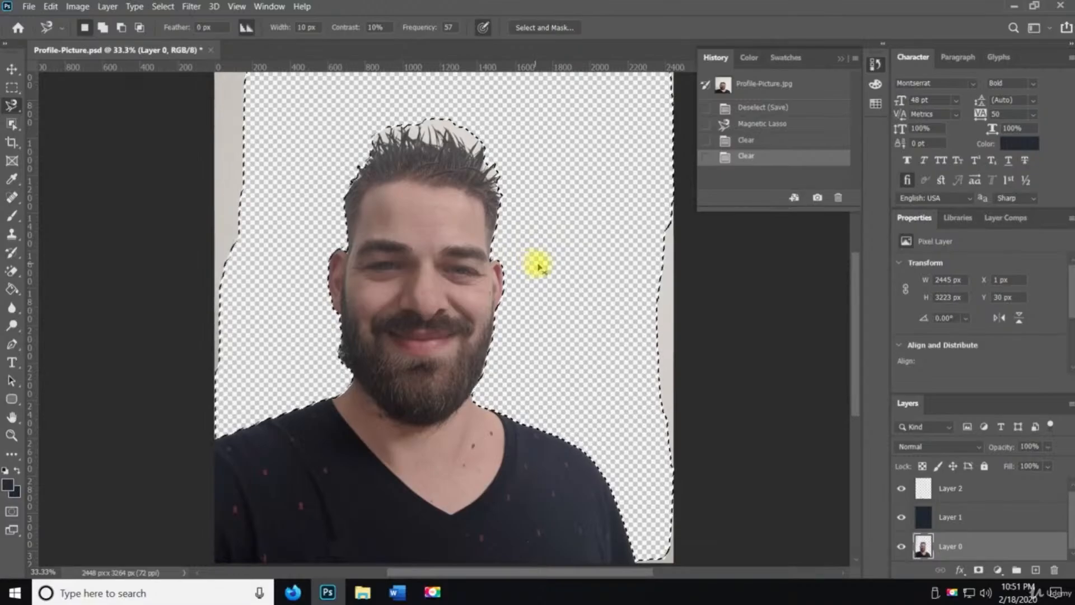
pyautogui.hotkey('ctrl', 'd')
# Erase the leftover background patches between the hair spikes with the Magic Eraser tool
pyautogui.press('z')
pyautogui.click(569, 325)
pyautogui.press('space')
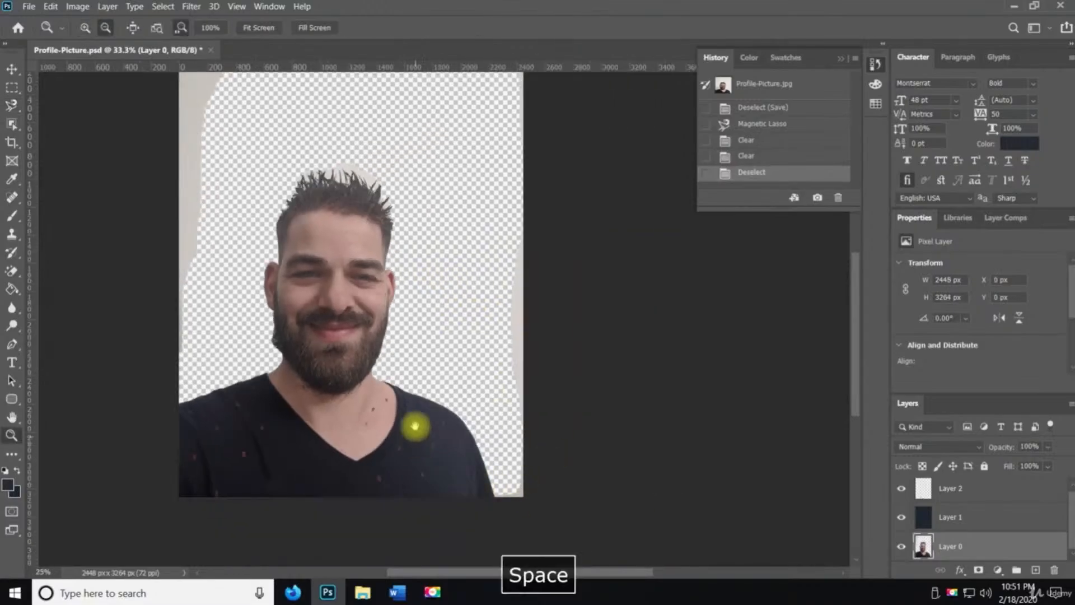
pyautogui.moveTo(414, 427); pyautogui.dragTo(543, 463)
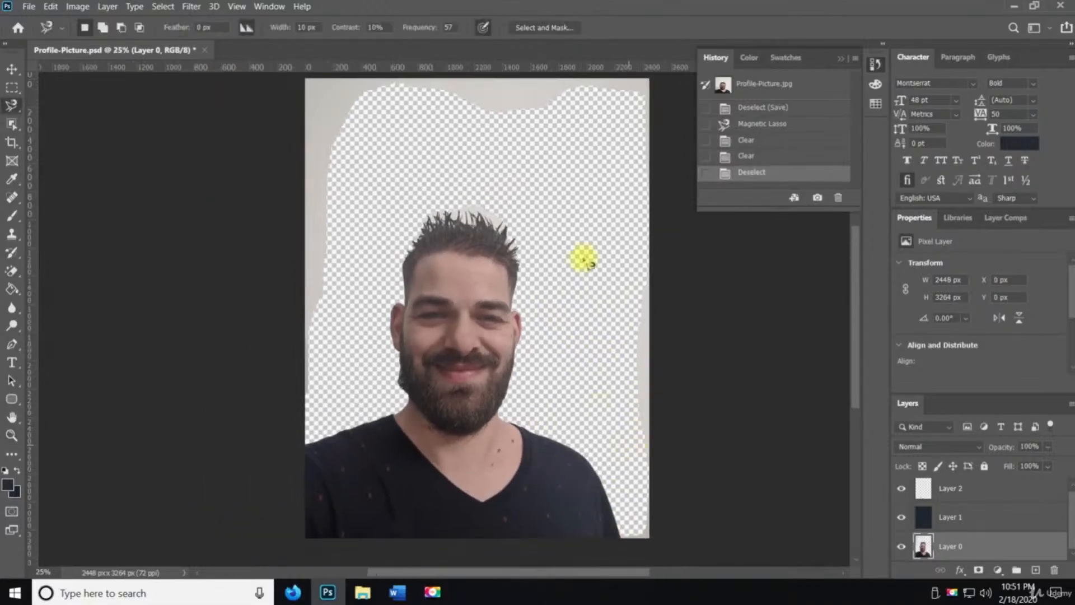
pyautogui.press('z')
pyautogui.click(471, 268)
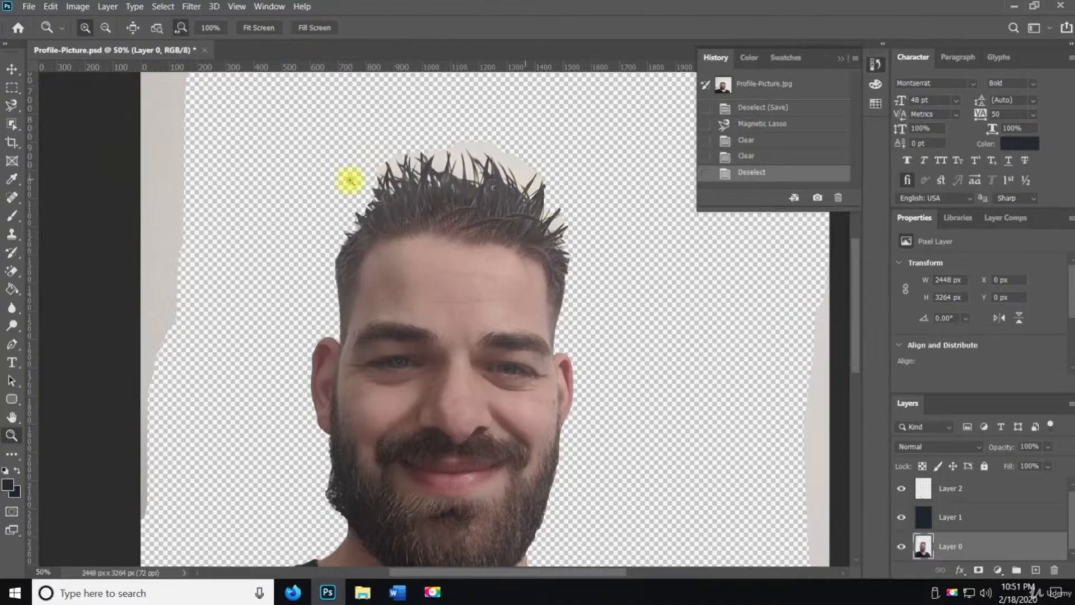
pyautogui.click(567, 234)
pyautogui.click(566, 233)
pyautogui.click(566, 233)
pyautogui.press('space')
pyautogui.moveTo(475, 250); pyautogui.dragTo(507, 519)
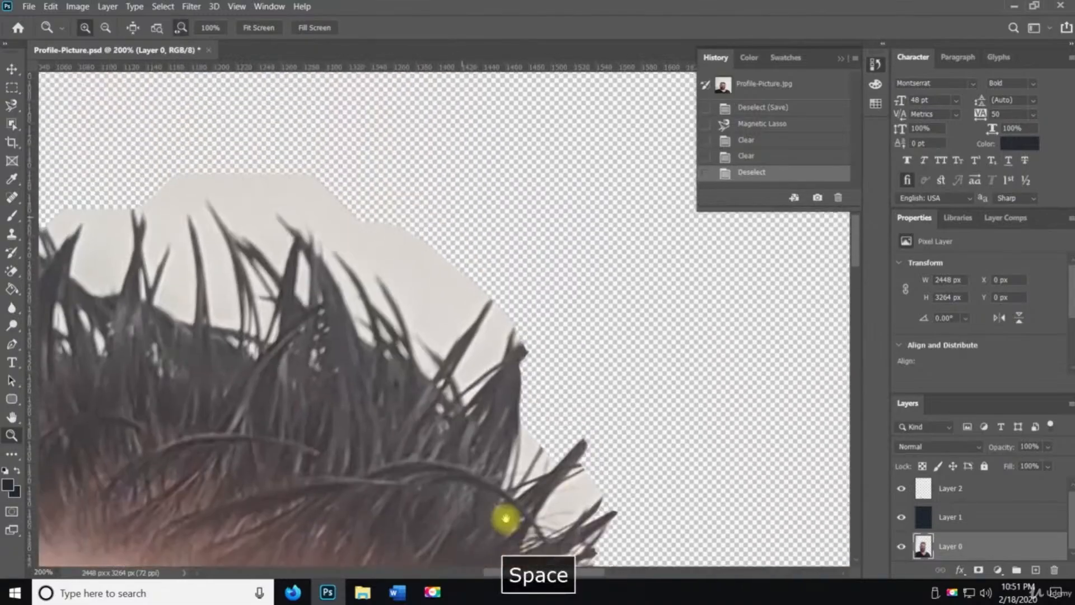
pyautogui.moveTo(456, 430); pyautogui.dragTo(561, 452)
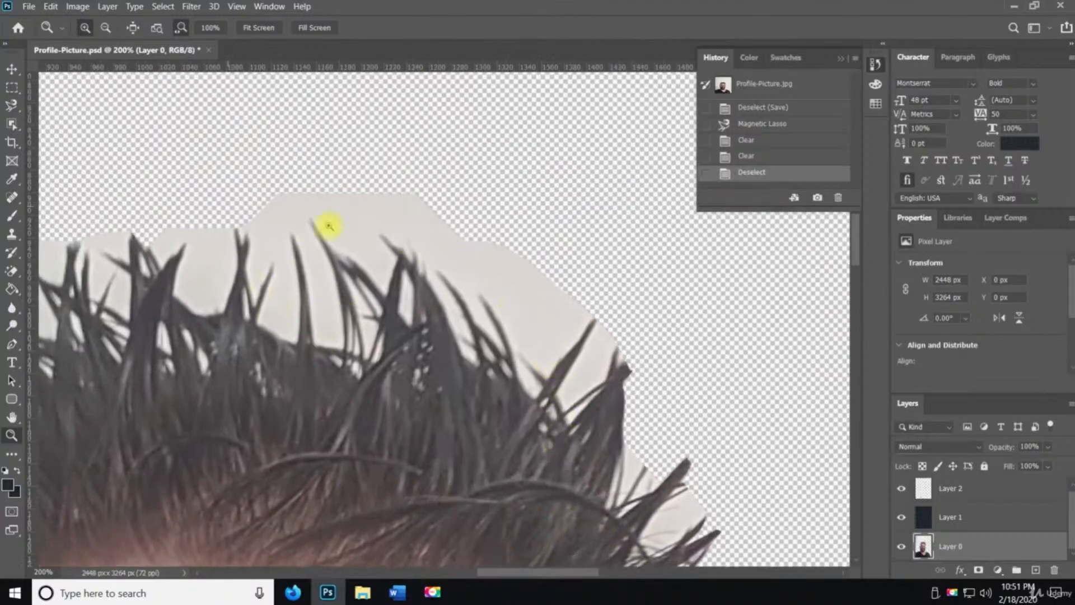
pyautogui.keyDown('alt'); pyautogui.click(383, 424); pyautogui.keyUp('alt')
pyautogui.keyDown('alt'); pyautogui.click(383, 424); pyautogui.keyUp('alt')
pyautogui.keyDown('alt'); pyautogui.click(384, 424); pyautogui.keyUp('alt')
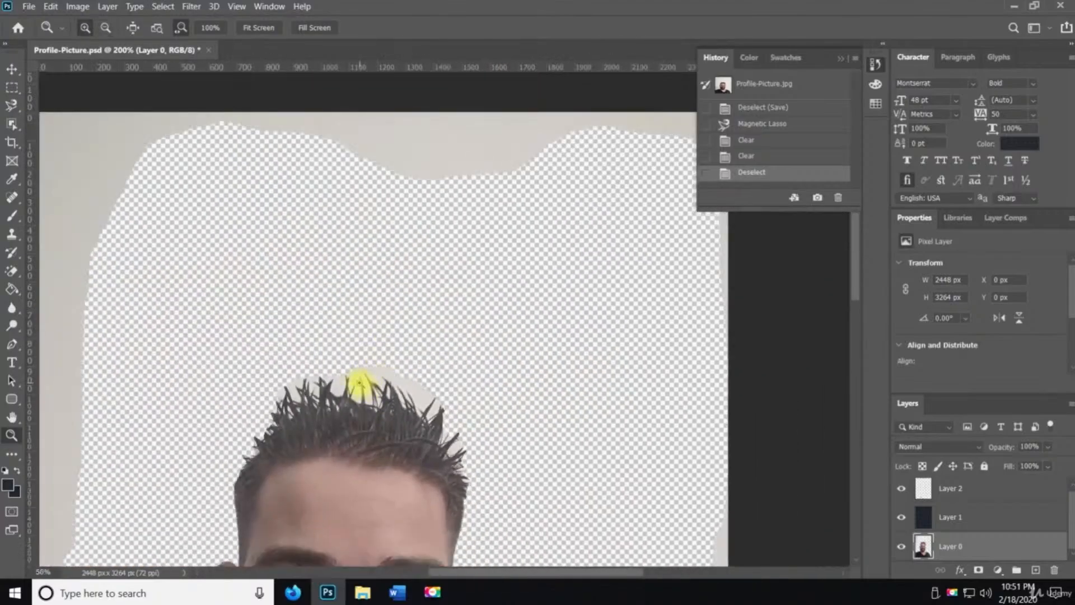
pyautogui.click(359, 384)
pyautogui.click(339, 342)
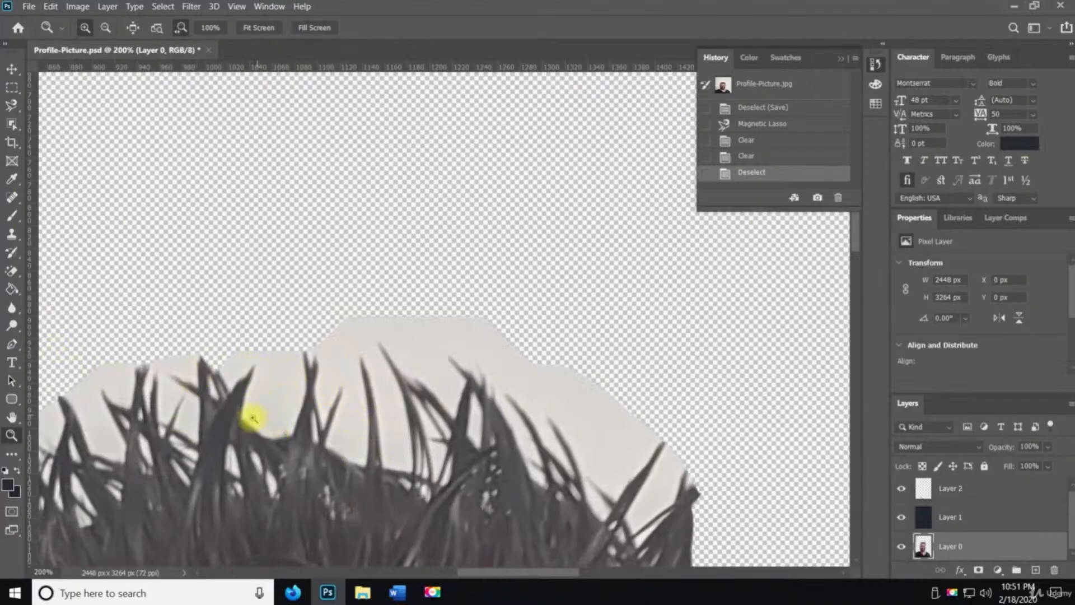
pyautogui.click(19, 277)
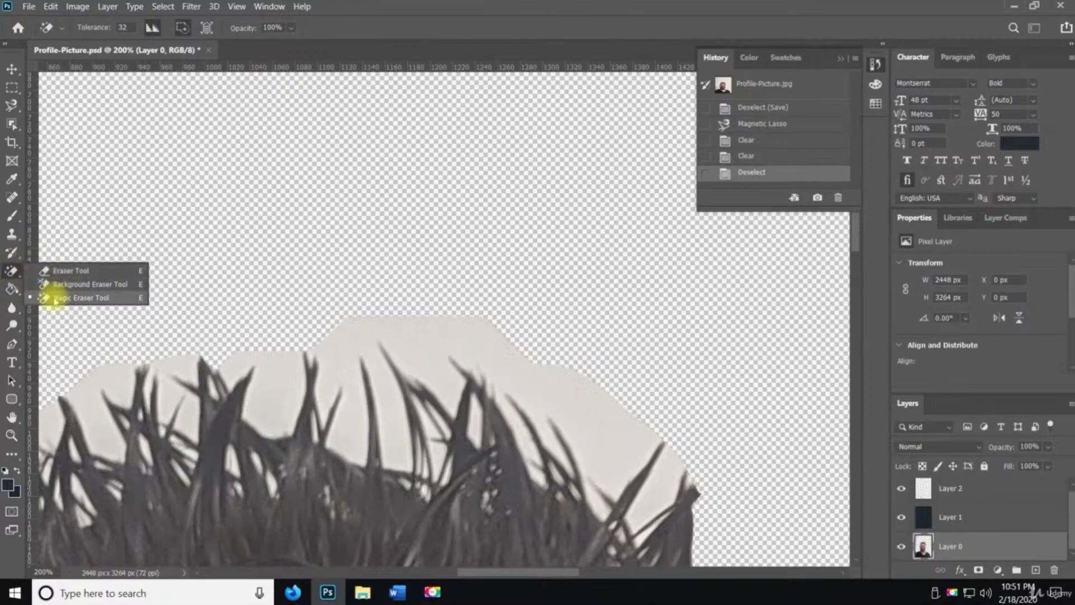
pyautogui.click(55, 299)
pyautogui.click(273, 380)
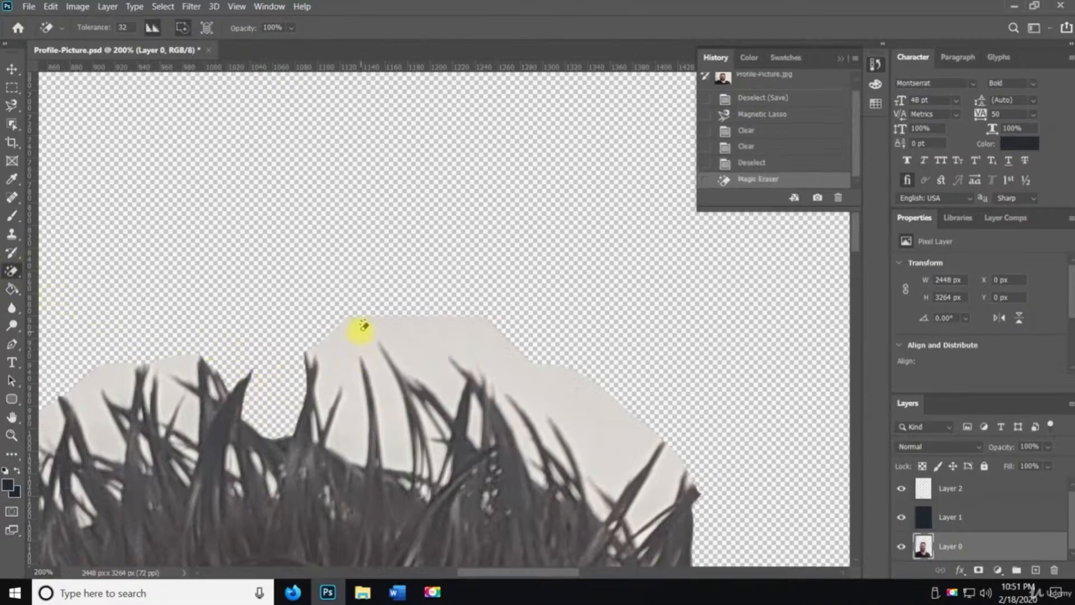
pyautogui.click(363, 326)
pyautogui.click(664, 473)
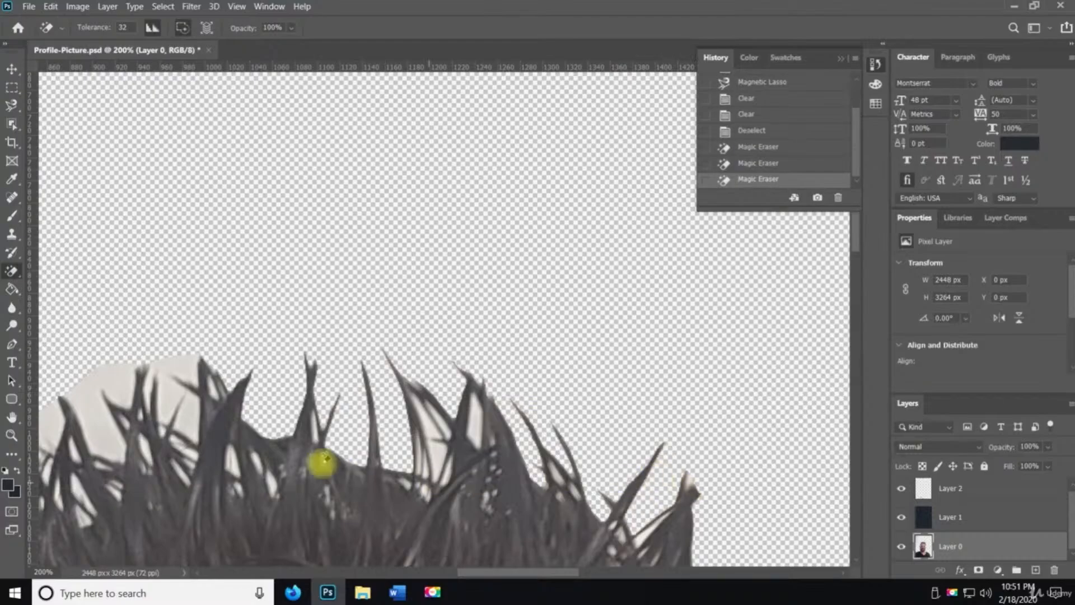
pyautogui.click(176, 392)
pyautogui.click(112, 396)
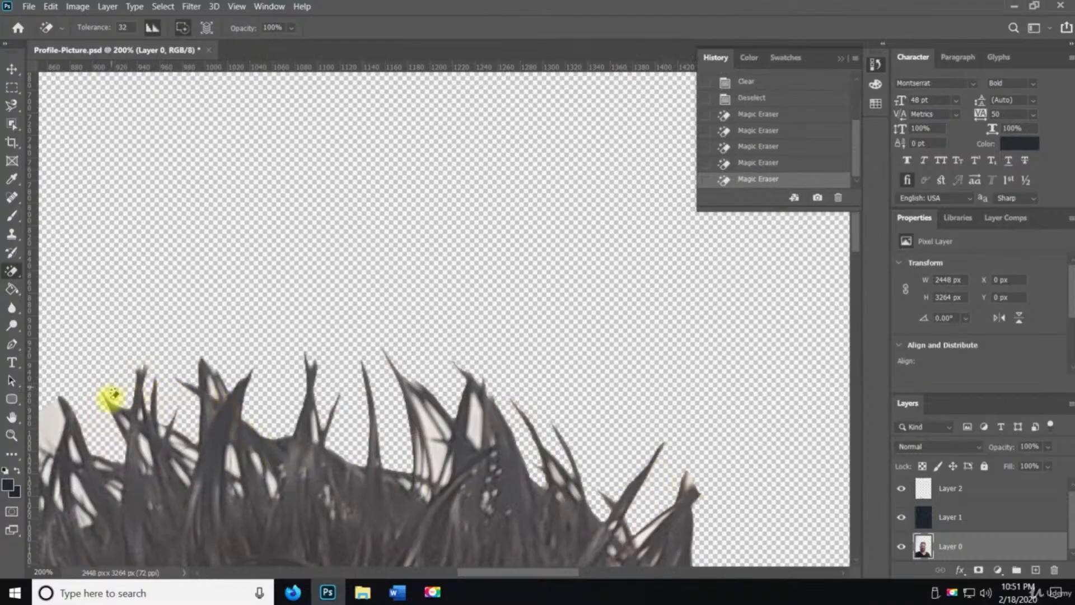
pyautogui.click(197, 419)
# Select a leftover background patch between the hair spikes with the Magnetic Lasso, delete it, and deselect
pyautogui.press('z')
pyautogui.keyDown('alt'); pyautogui.click(363, 433); pyautogui.keyUp('alt')
pyautogui.keyDown('alt'); pyautogui.click(377, 456); pyautogui.keyUp('alt')
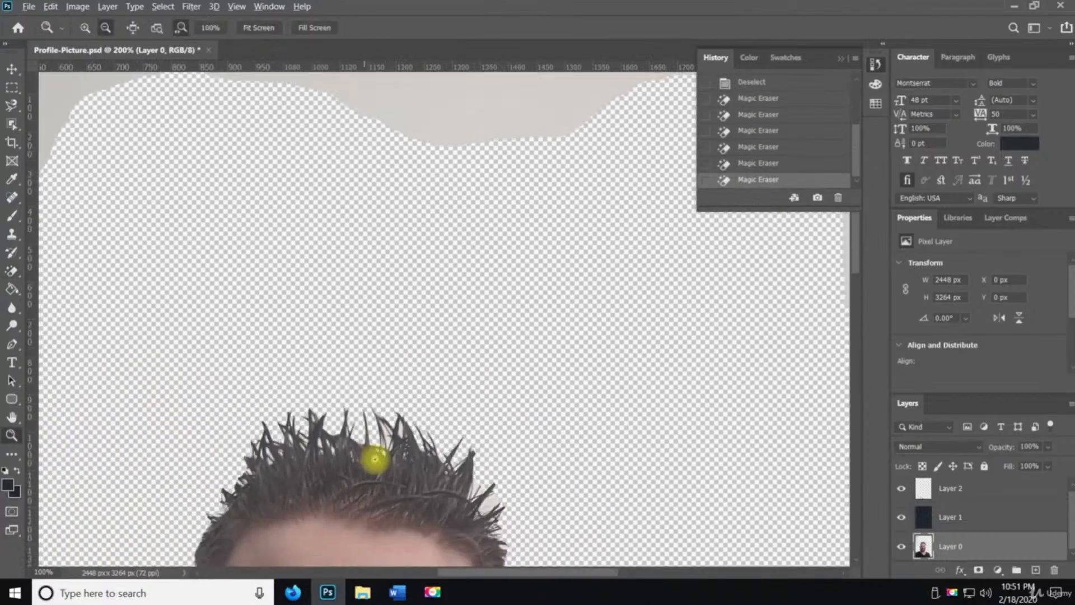
pyautogui.moveTo(376, 456); pyautogui.dragTo(382, 336)
pyautogui.press('e')
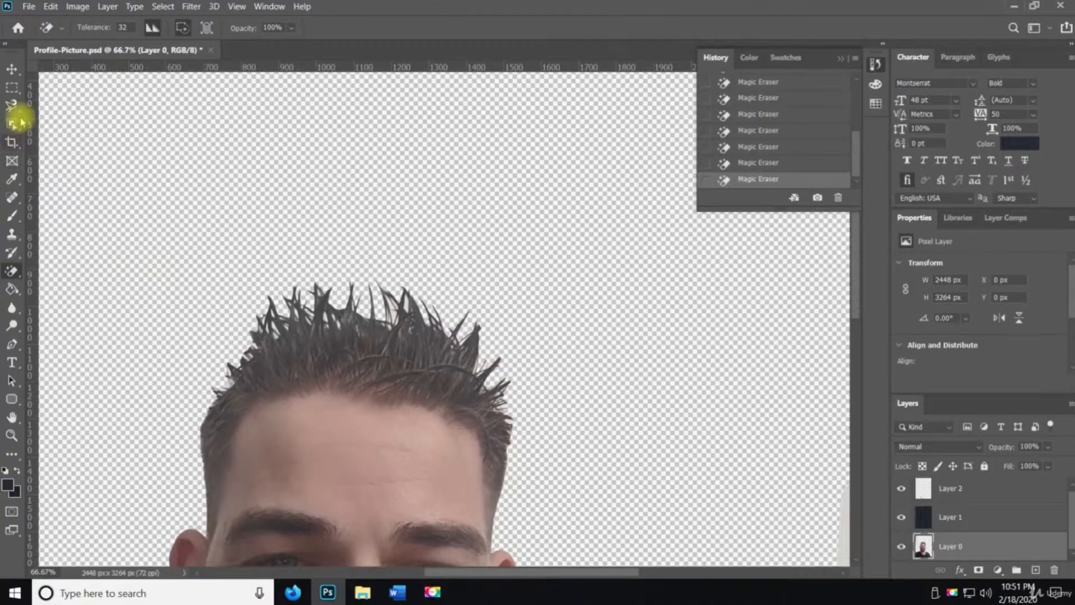
pyautogui.click(11, 105)
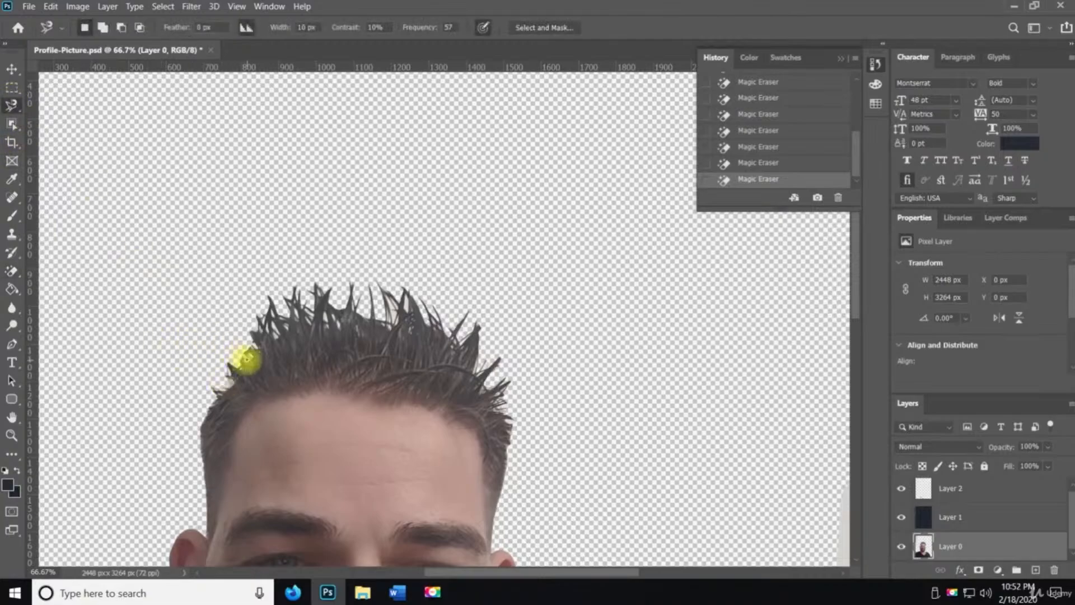
pyautogui.press('z')
pyautogui.moveTo(244, 360); pyautogui.dragTo(226, 370)
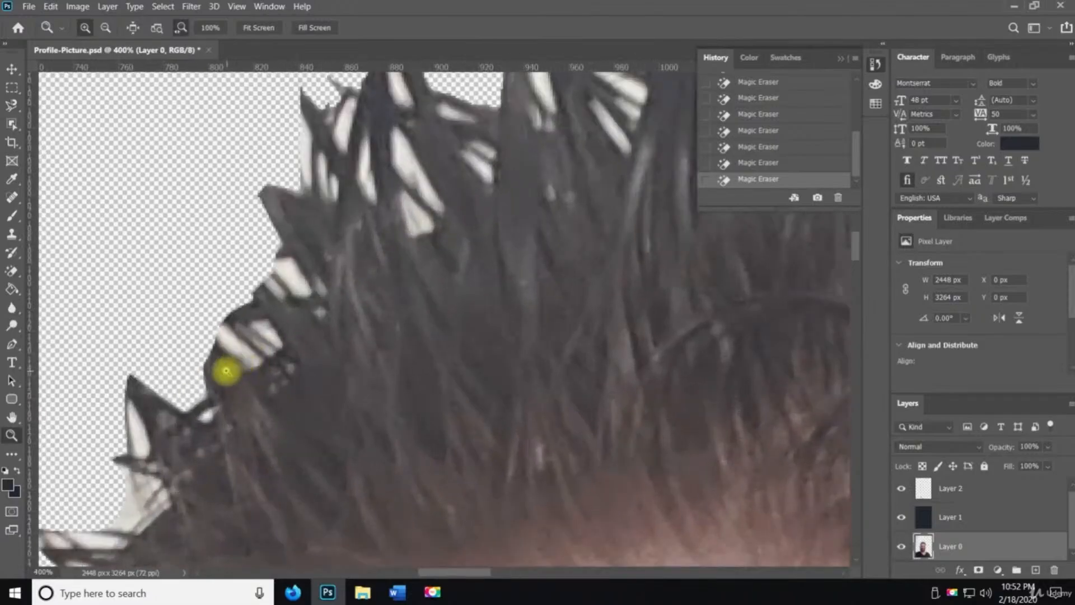
pyautogui.press('l')
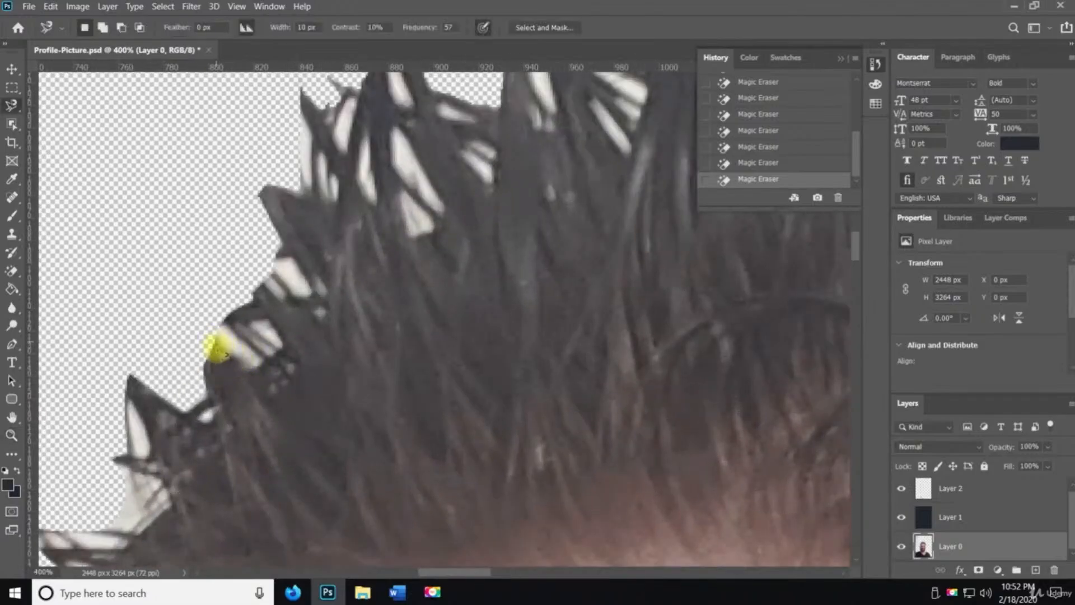
pyautogui.click(219, 341)
pyautogui.click(220, 343)
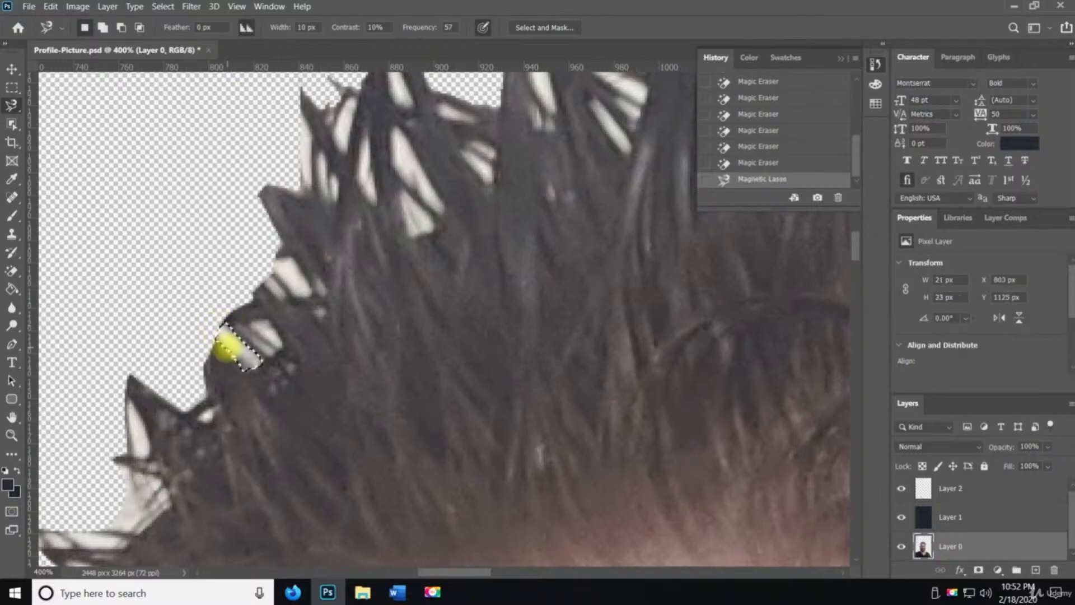
pyautogui.press('Delete')
pyautogui.hotkey('ctrl', 'd')
# Inspect the cut-out edges around the hair, ears and shoulders for remaining background
pyautogui.press('z')
pyautogui.keyDown('alt'); pyautogui.click(327, 394); pyautogui.keyUp('alt')
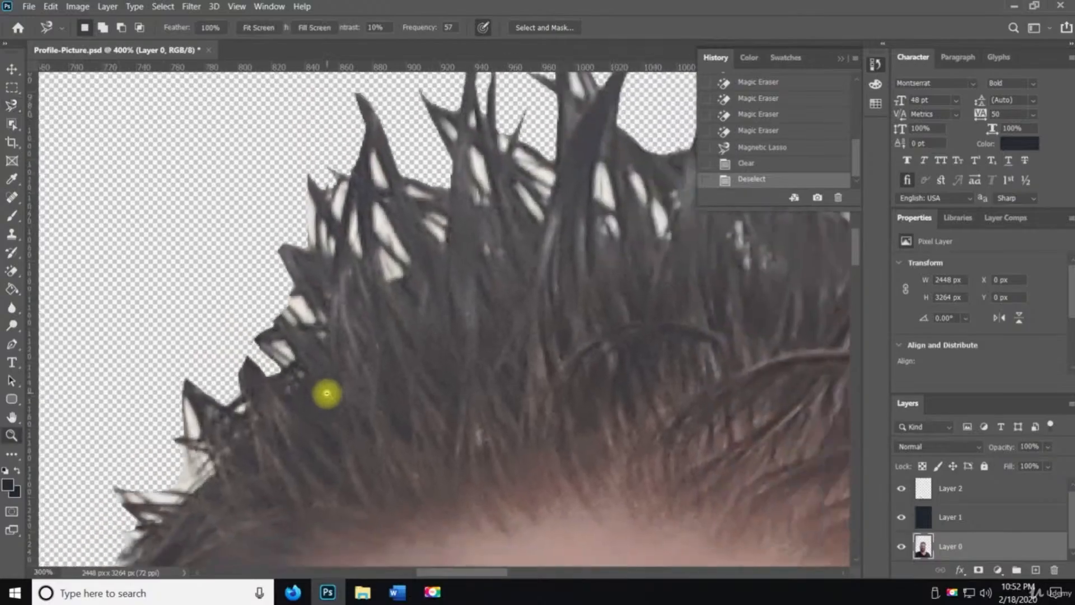
pyautogui.keyDown('alt'); pyautogui.click(327, 393); pyautogui.keyUp('alt')
pyautogui.keyDown('alt'); pyautogui.click(327, 393); pyautogui.keyUp('alt')
pyautogui.press('space')
pyautogui.moveTo(333, 403); pyautogui.dragTo(334, 442)
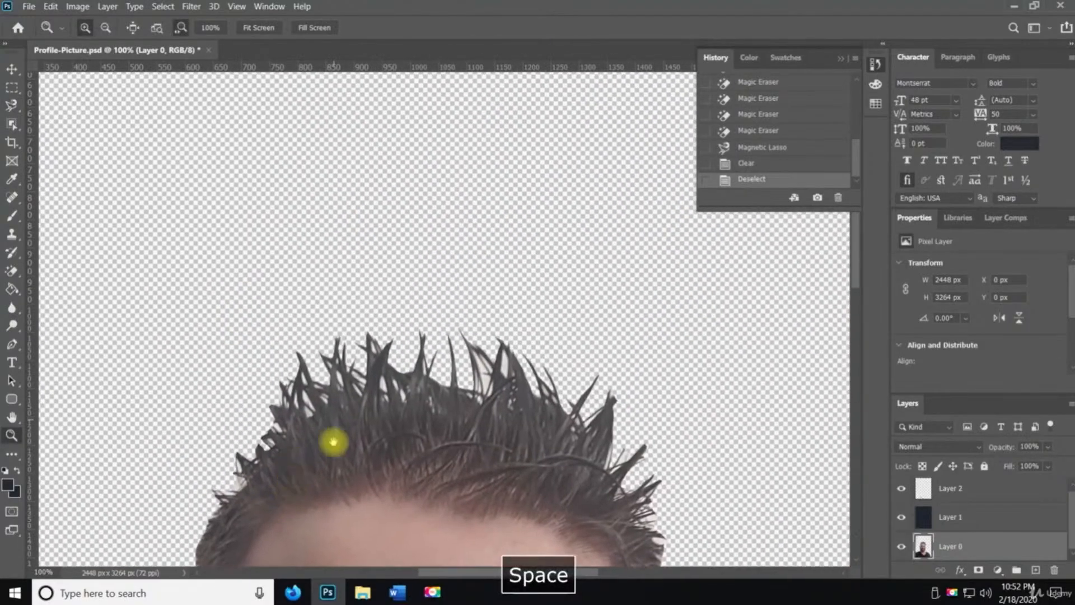
pyautogui.press('l')
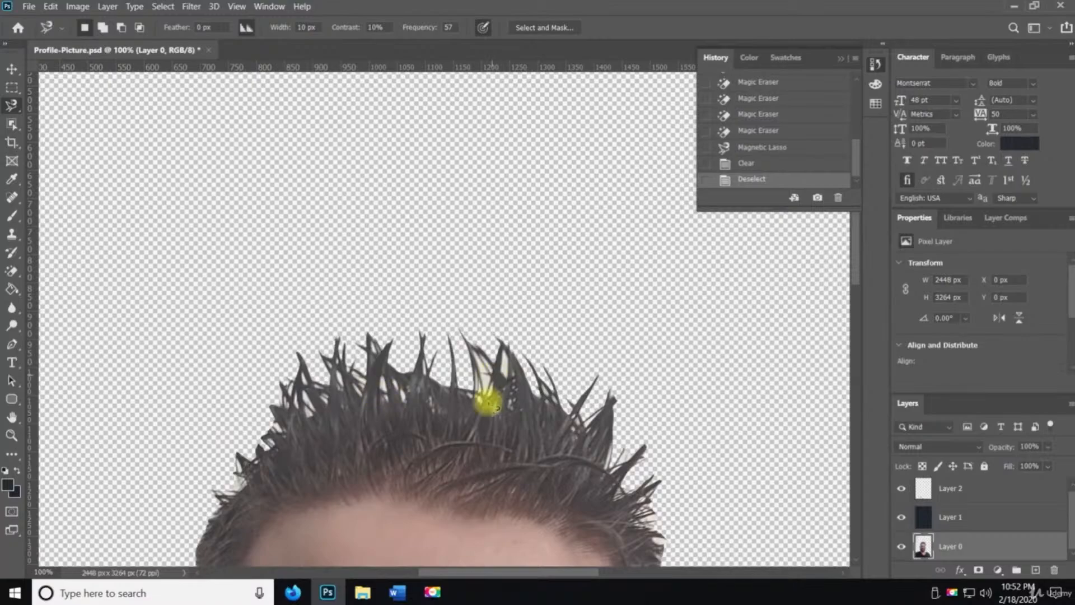
pyautogui.press('z')
pyautogui.keyDown('alt'); pyautogui.click(486, 437); pyautogui.keyUp('alt')
pyautogui.keyDown('alt'); pyautogui.click(483, 513); pyautogui.keyUp('alt')
pyautogui.click(483, 513)
pyautogui.press('space')
pyautogui.moveTo(483, 512); pyautogui.dragTo(456, 192)
pyautogui.moveTo(261, 239); pyautogui.dragTo(297, 411)
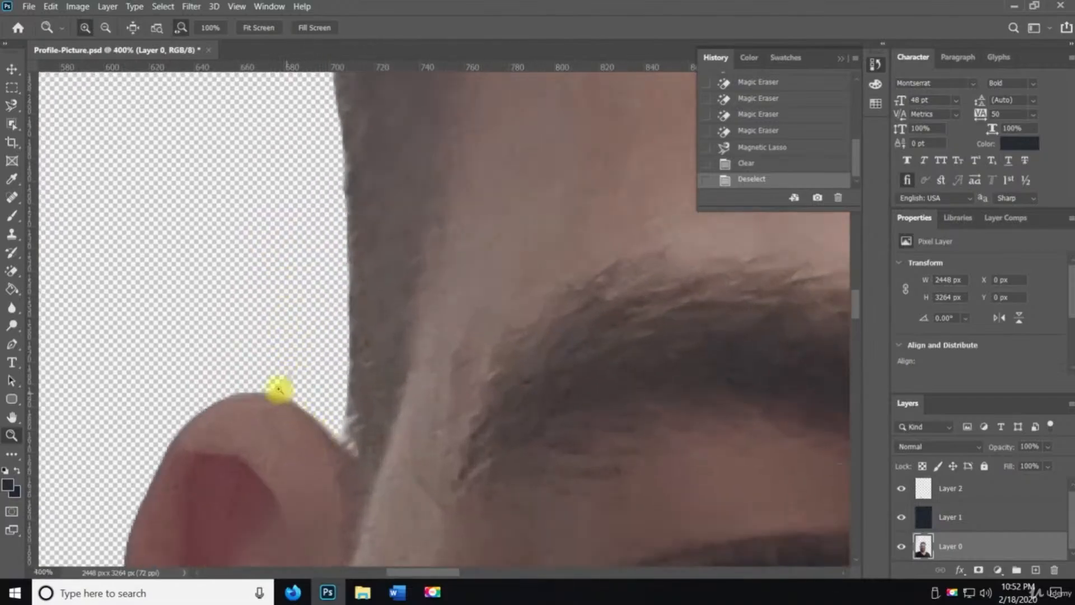
pyautogui.press('space')
pyautogui.moveTo(360, 247); pyautogui.dragTo(401, 490)
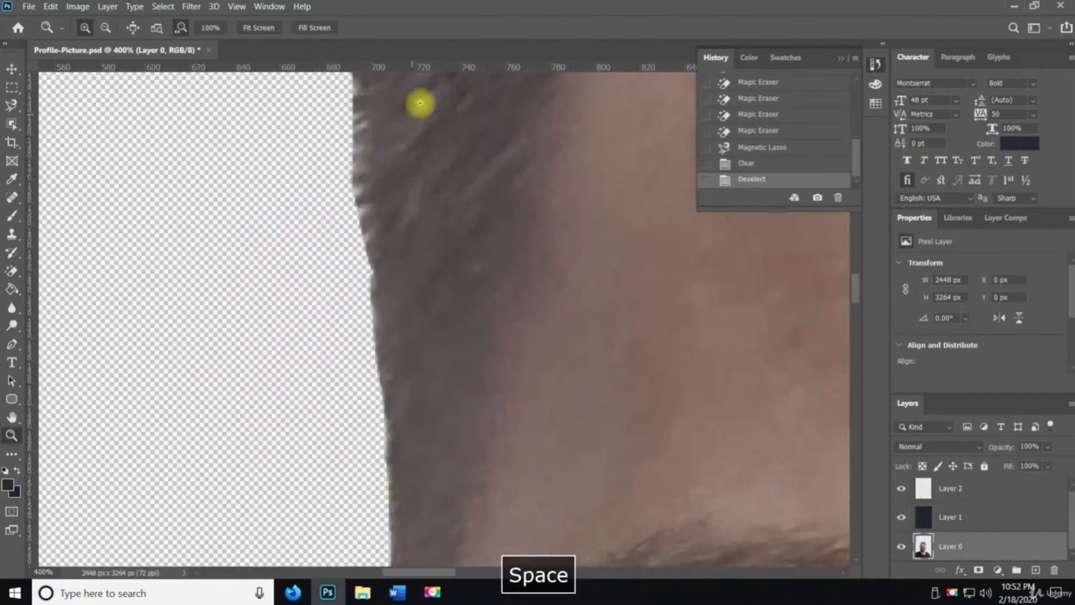
pyautogui.press('space')
pyautogui.moveTo(356, 464); pyautogui.dragTo(384, 196)
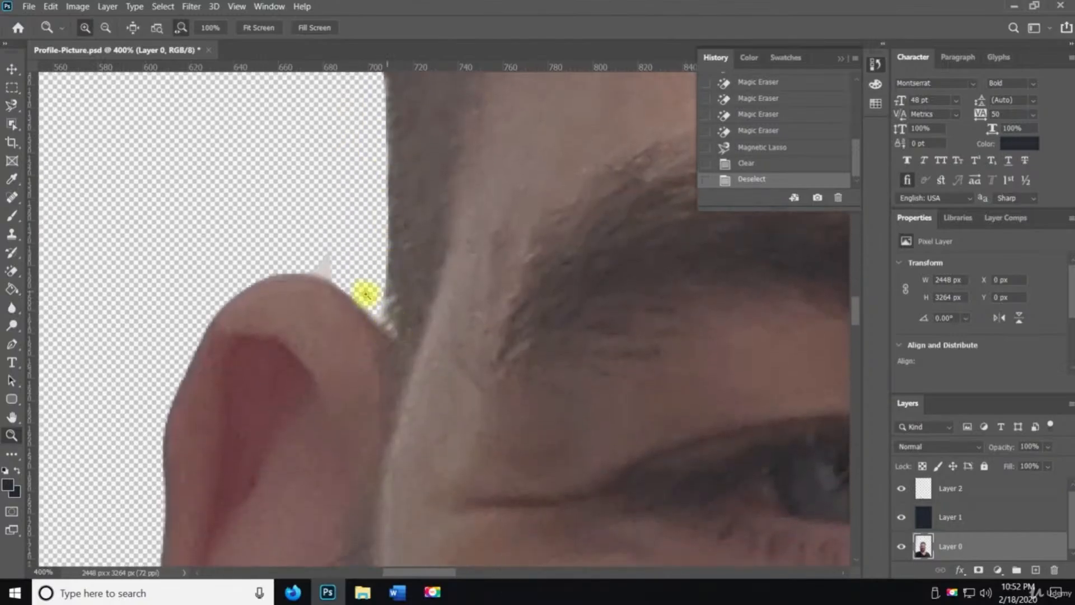
pyautogui.press('space')
pyautogui.moveTo(728, 319); pyautogui.dragTo(19, 341)
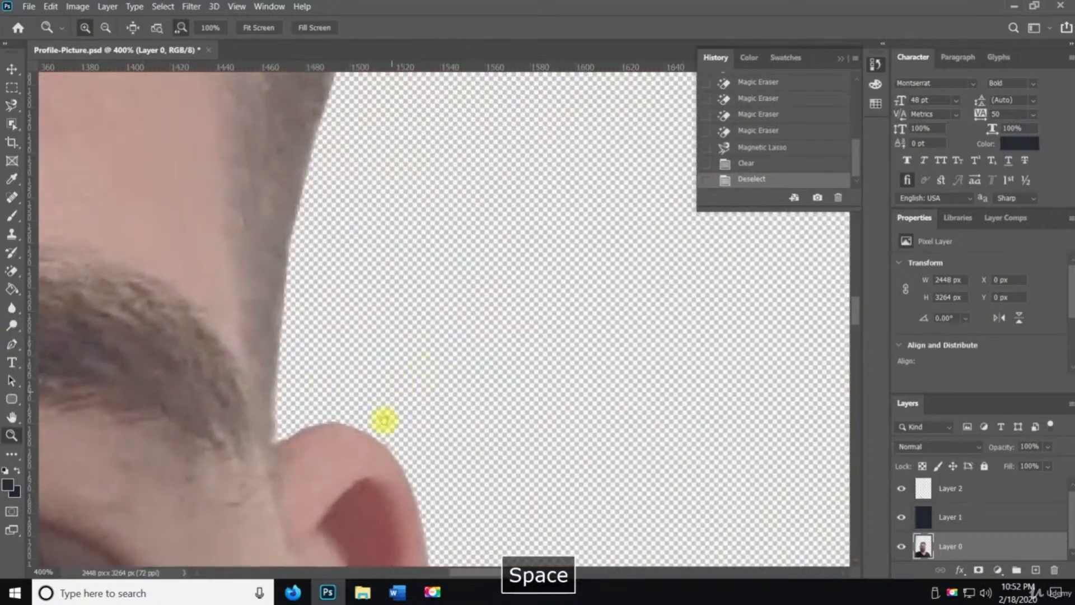
pyautogui.moveTo(384, 420); pyautogui.dragTo(245, 601)
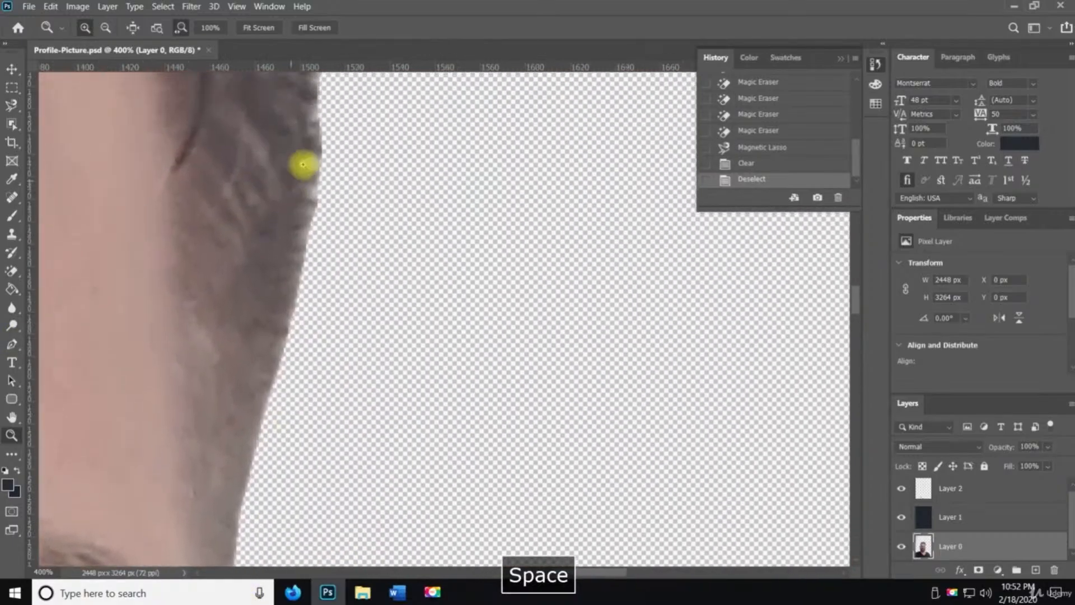
pyautogui.moveTo(367, 148); pyautogui.dragTo(385, 485)
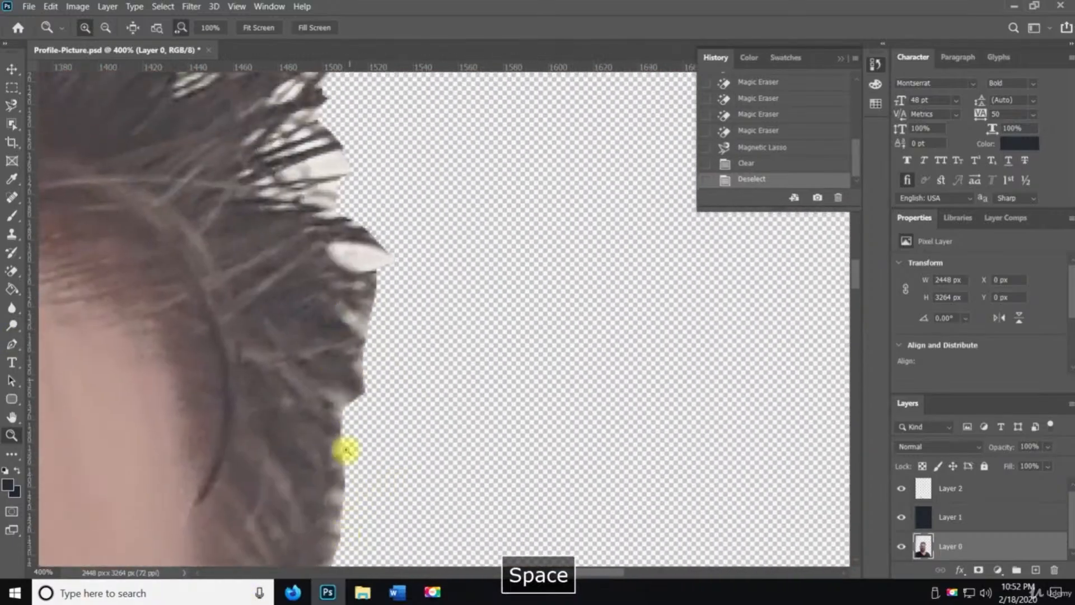
pyautogui.moveTo(304, 100); pyautogui.dragTo(385, 374)
pyautogui.moveTo(380, 340); pyautogui.dragTo(577, 366)
pyautogui.keyDown('alt'); pyautogui.click(378, 353); pyautogui.keyUp('alt')
pyautogui.keyDown('alt'); pyautogui.click(378, 353); pyautogui.keyUp('alt')
pyautogui.keyDown('alt'); pyautogui.click(377, 353); pyautogui.keyUp('alt')
pyautogui.keyDown('alt'); pyautogui.click(377, 355); pyautogui.keyUp('alt')
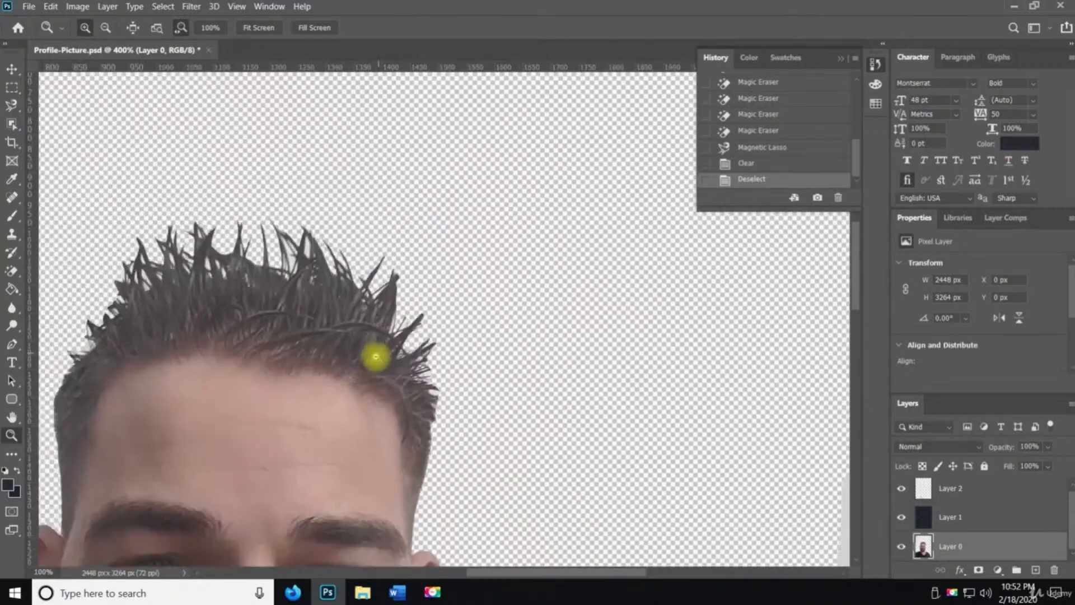
pyautogui.keyDown('alt'); pyautogui.click(375, 357); pyautogui.keyUp('alt')
pyautogui.moveTo(335, 400); pyautogui.dragTo(271, 338)
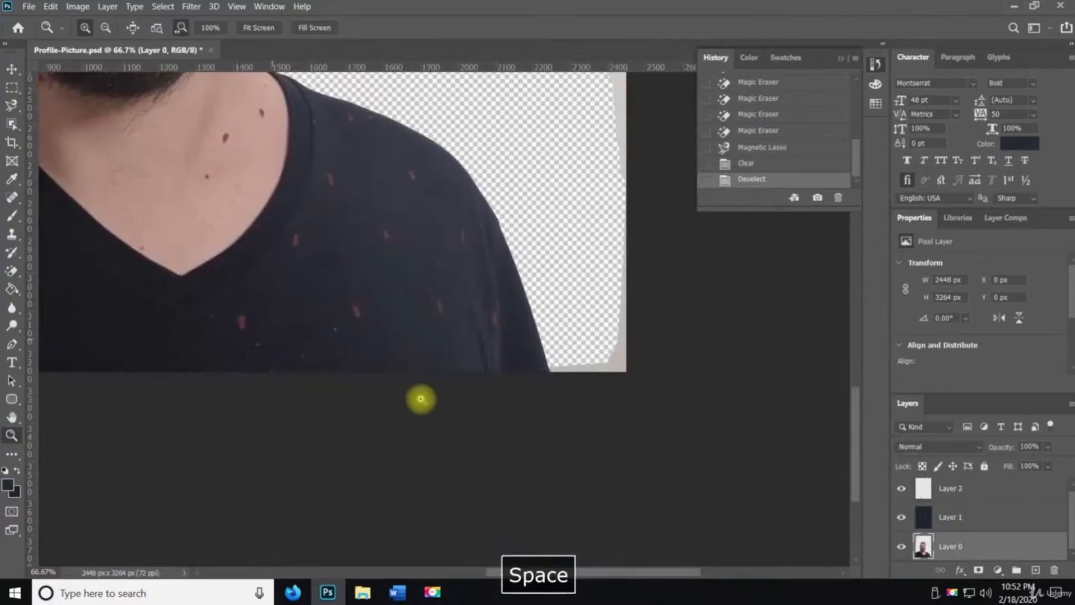
pyautogui.click(540, 343)
pyautogui.click(540, 341)
pyautogui.click(540, 339)
pyautogui.click(540, 338)
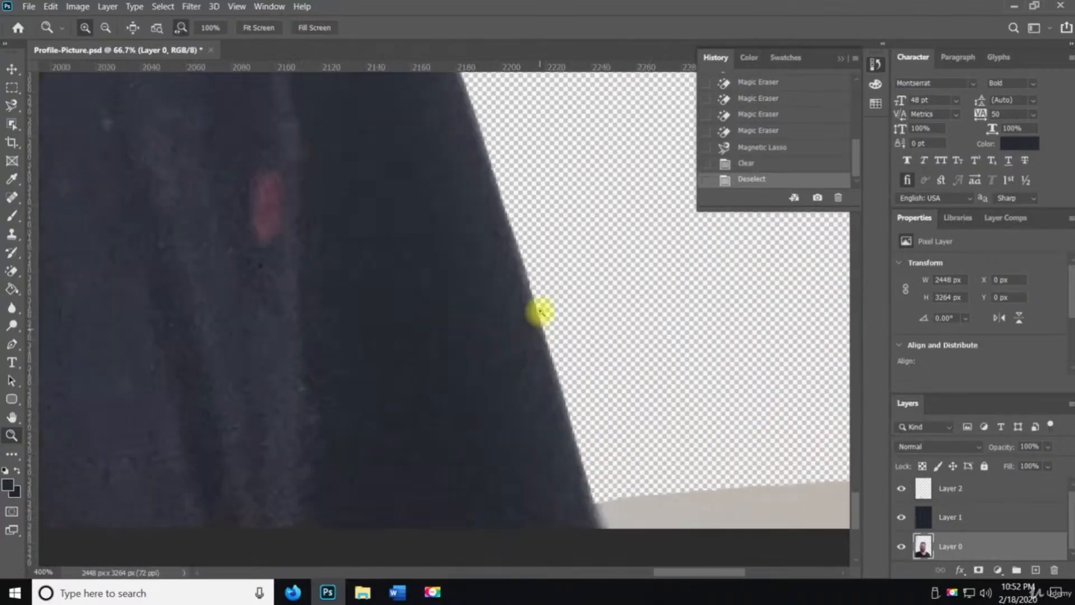
pyautogui.moveTo(554, 321); pyautogui.dragTo(588, 515)
pyautogui.moveTo(532, 162); pyautogui.dragTo(554, 326)
pyautogui.moveTo(410, 250); pyautogui.dragTo(425, 338)
pyautogui.keyDown('alt'); pyautogui.click(420, 312); pyautogui.keyUp('alt')
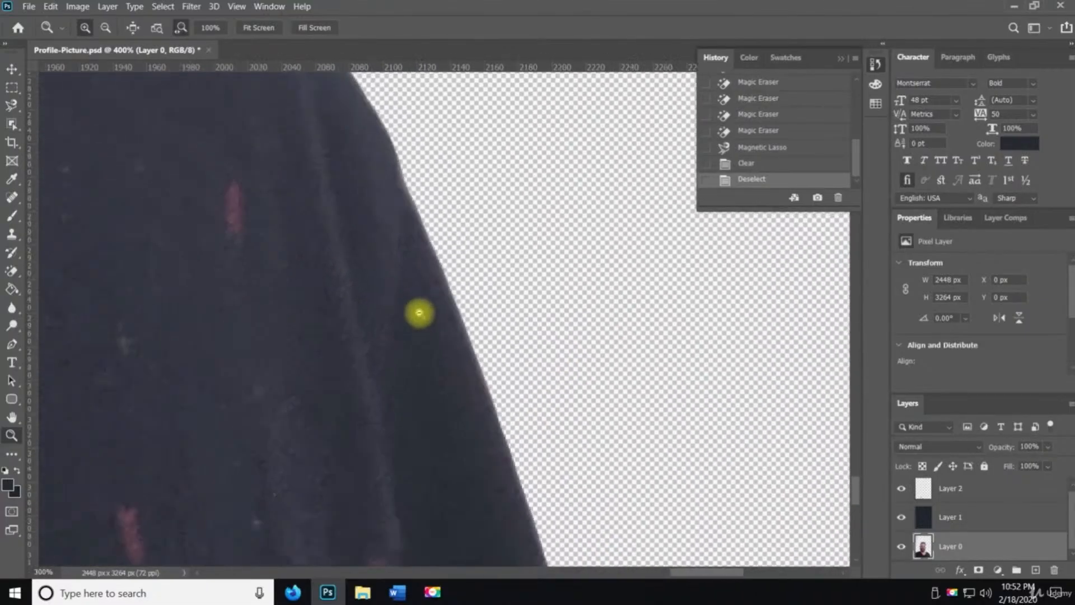
pyautogui.keyDown('alt'); pyautogui.click(420, 312); pyautogui.keyUp('alt')
pyautogui.keyDown('alt'); pyautogui.click(420, 312); pyautogui.keyUp('alt')
pyautogui.keyDown('alt'); pyautogui.click(420, 312); pyautogui.keyUp('alt')
pyautogui.moveTo(241, 252); pyautogui.dragTo(507, 251)
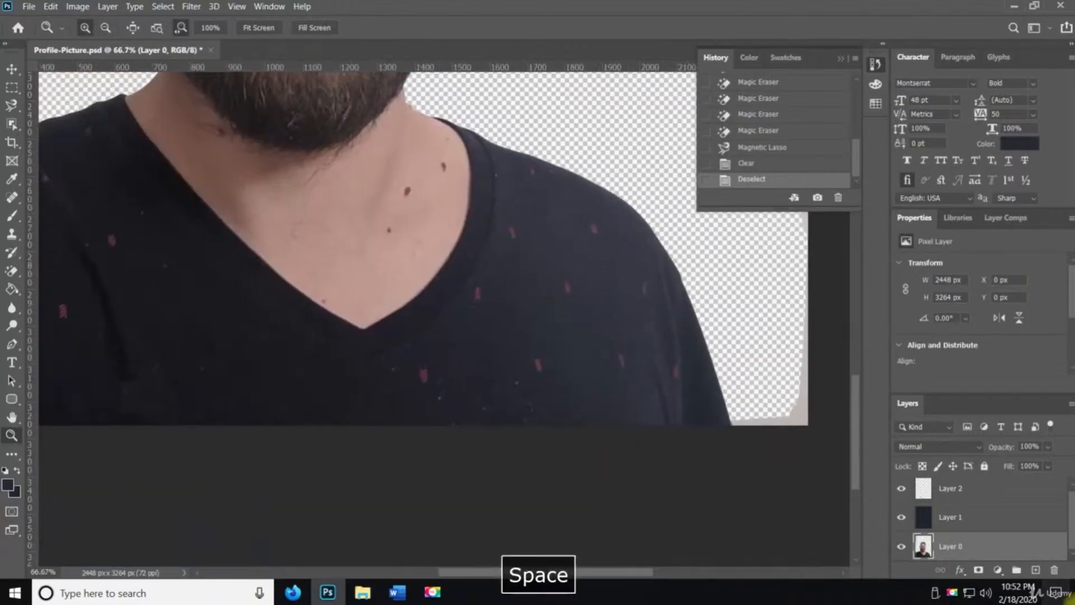
# Create a new layer and move it below Layer 0
pyautogui.click(1036, 570)
pyautogui.scroll(-1, 1003, 532)
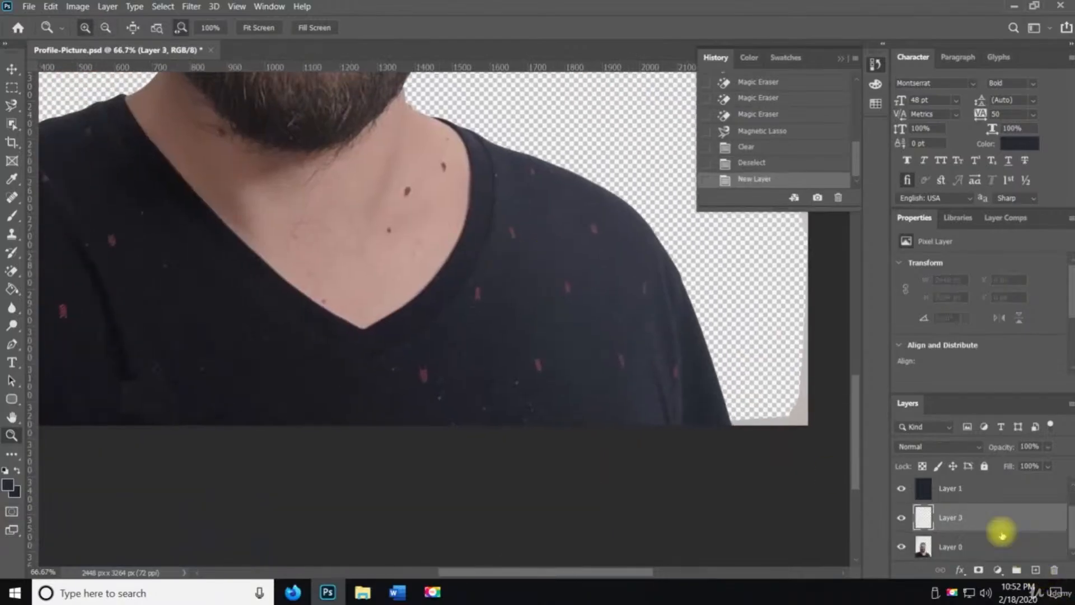
pyautogui.moveTo(987, 513); pyautogui.dragTo(993, 554)
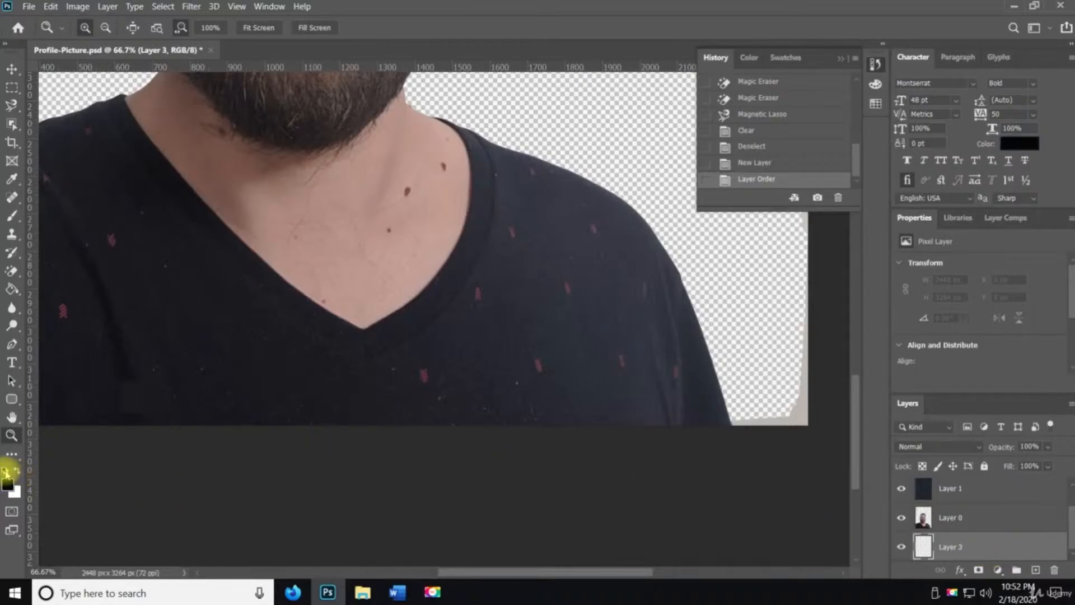
# Fill the new bottom layer with black using the Paint Bucket
pyautogui.press('g')
pyautogui.click(565, 245)
pyautogui.press('z')
pyautogui.click(457, 281)
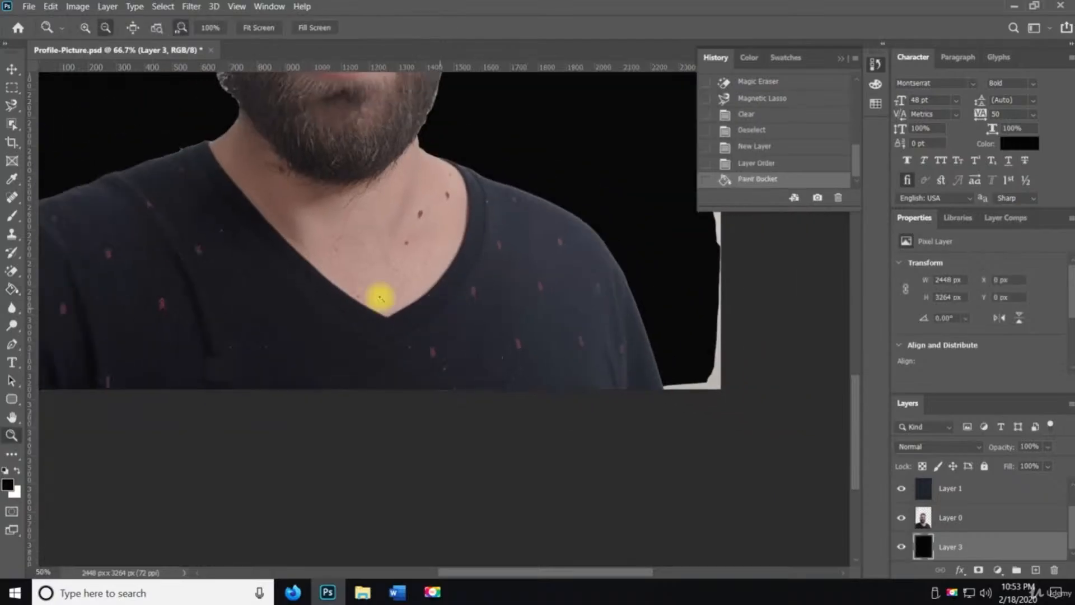
pyautogui.press('space')
pyautogui.moveTo(379, 312); pyautogui.dragTo(444, 393)
pyautogui.moveTo(399, 264); pyautogui.dragTo(432, 489)
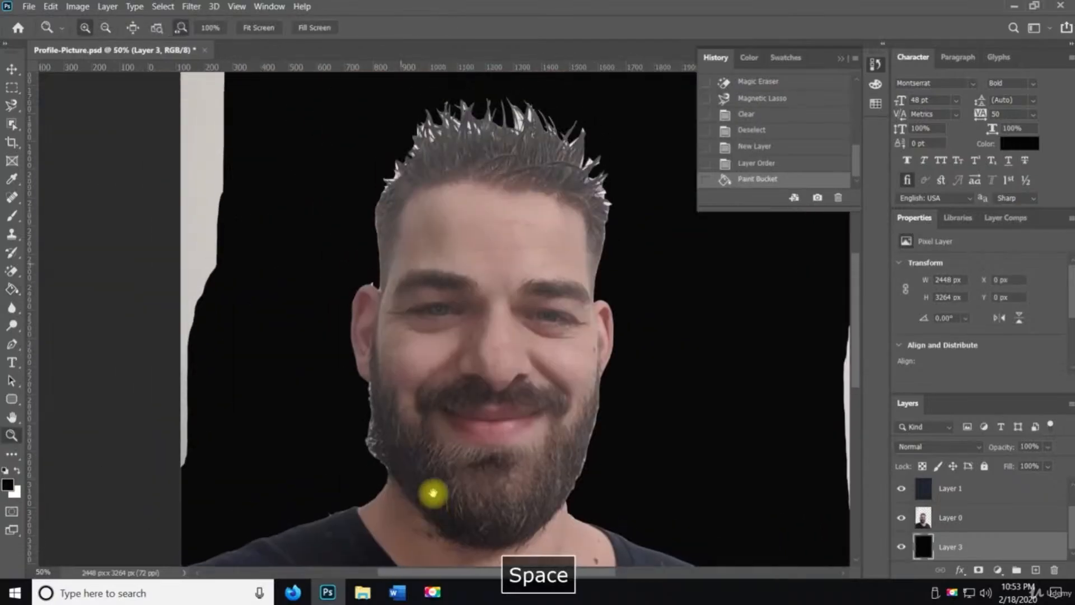
# Add a white (ffffff) Stroke layer style, 21 px inside, to Layer 0
pyautogui.press('g')
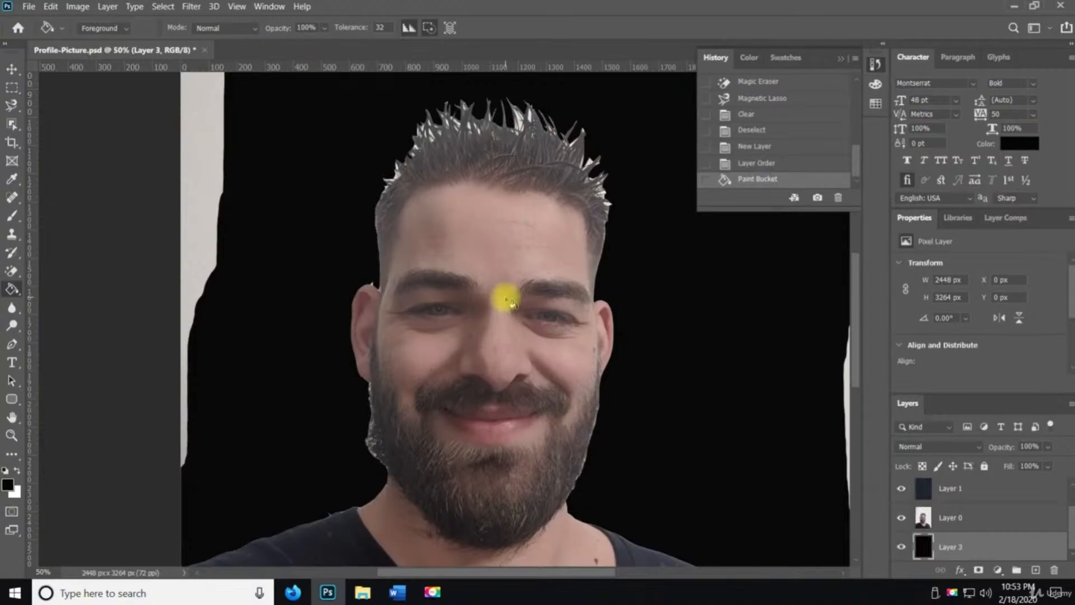
pyautogui.click(942, 517)
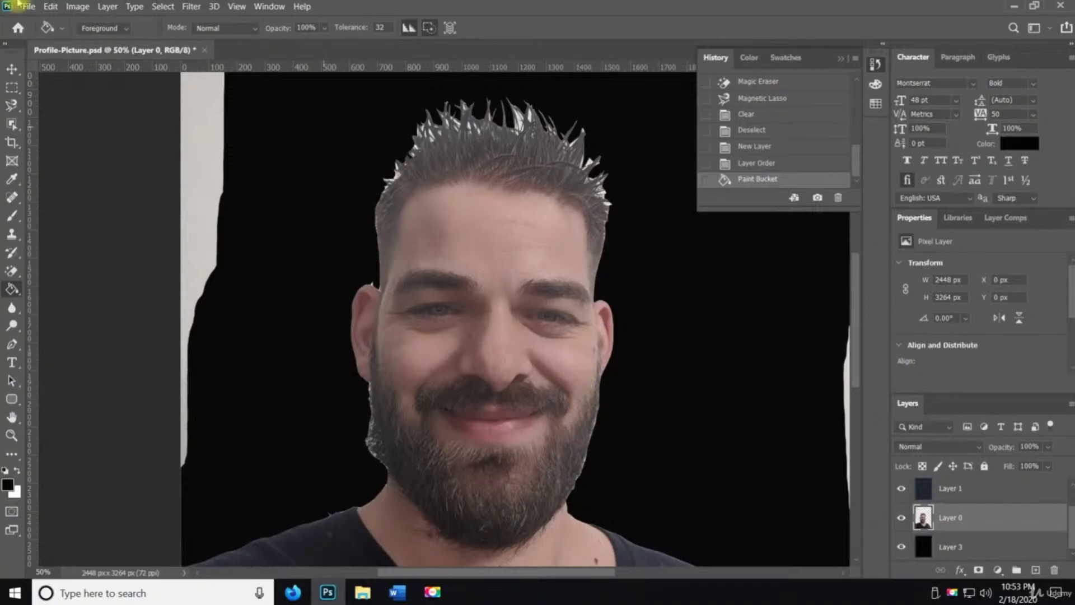
pyautogui.click(17, 106)
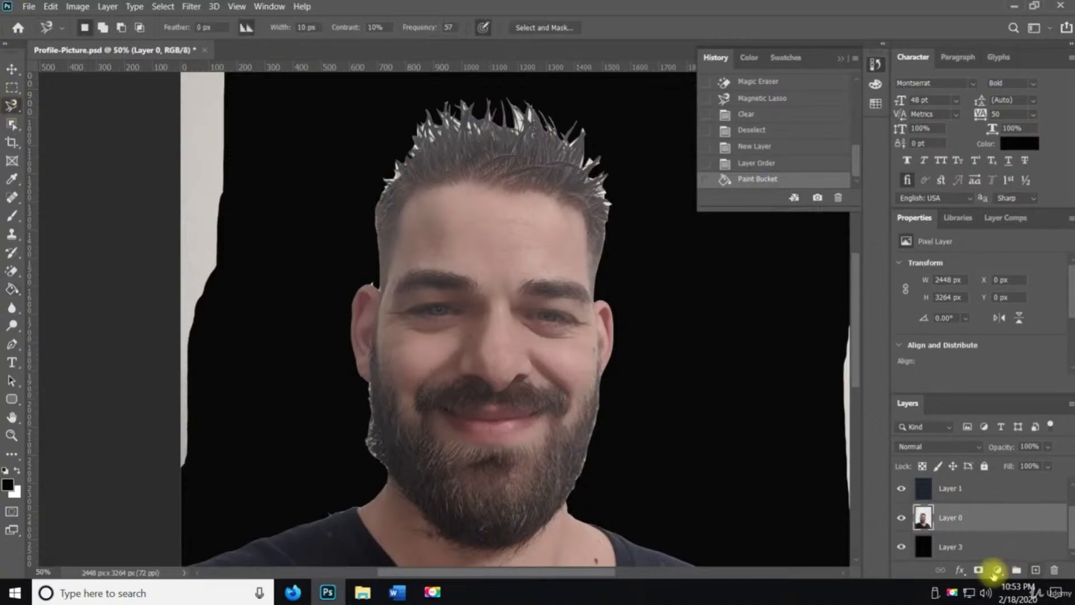
pyautogui.click(962, 571)
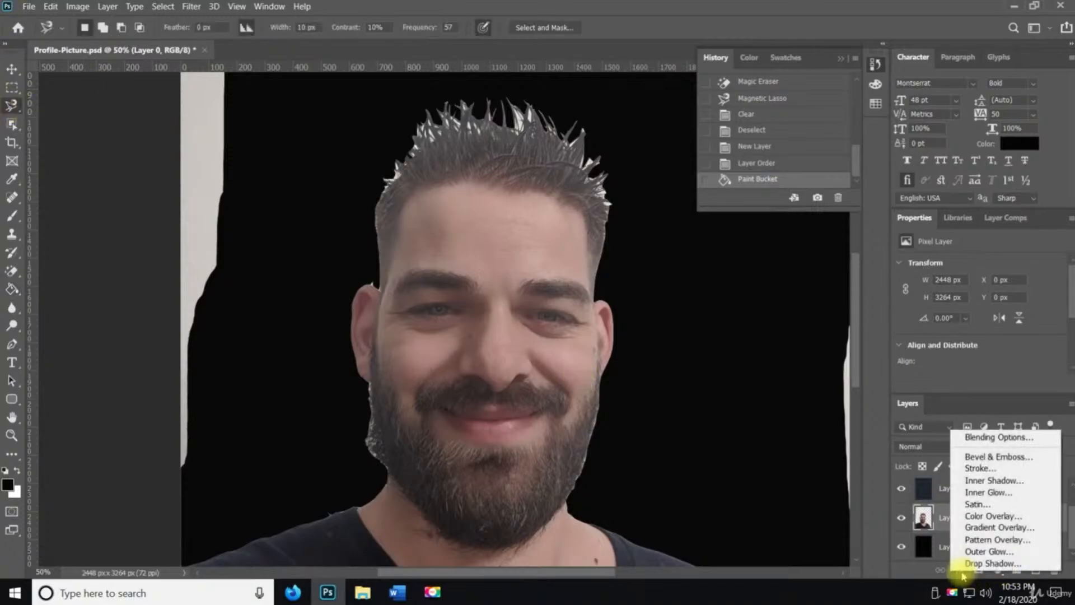
pyautogui.click(953, 471)
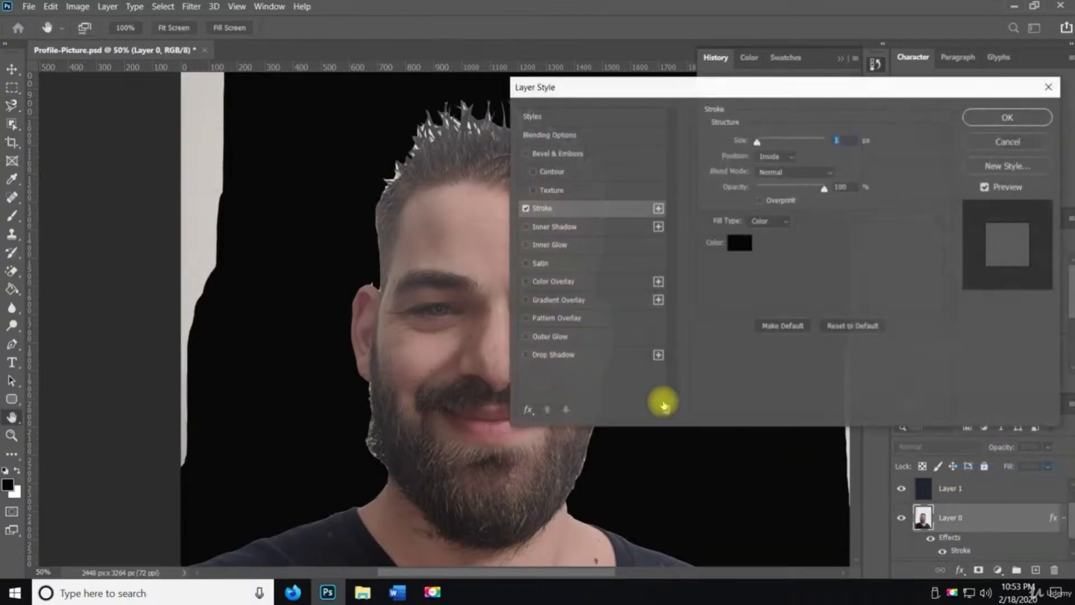
pyautogui.click(738, 243)
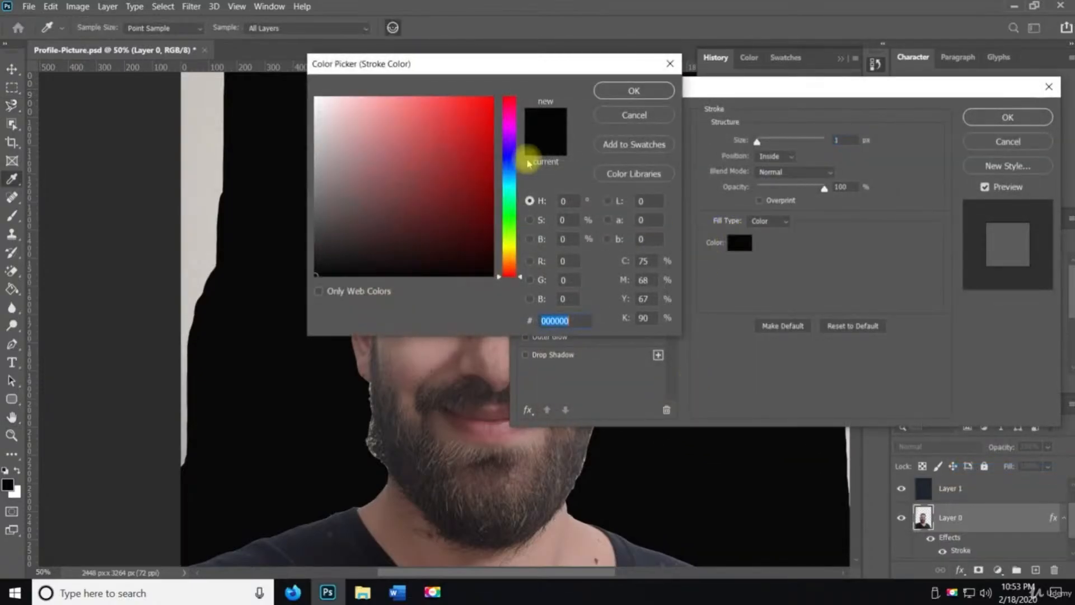
pyautogui.write('ffffff')
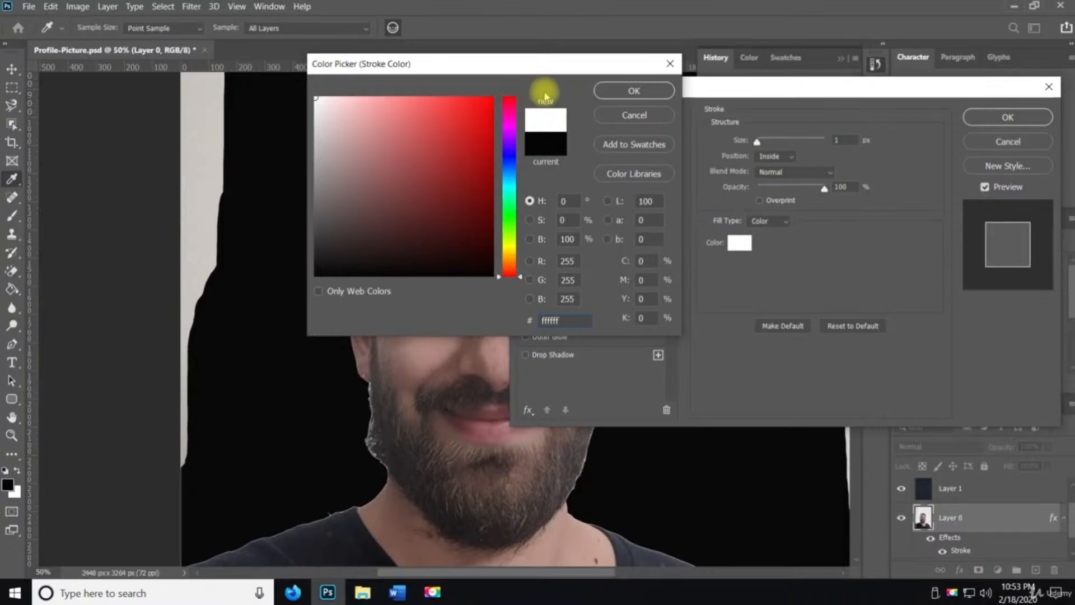
pyautogui.click(616, 91)
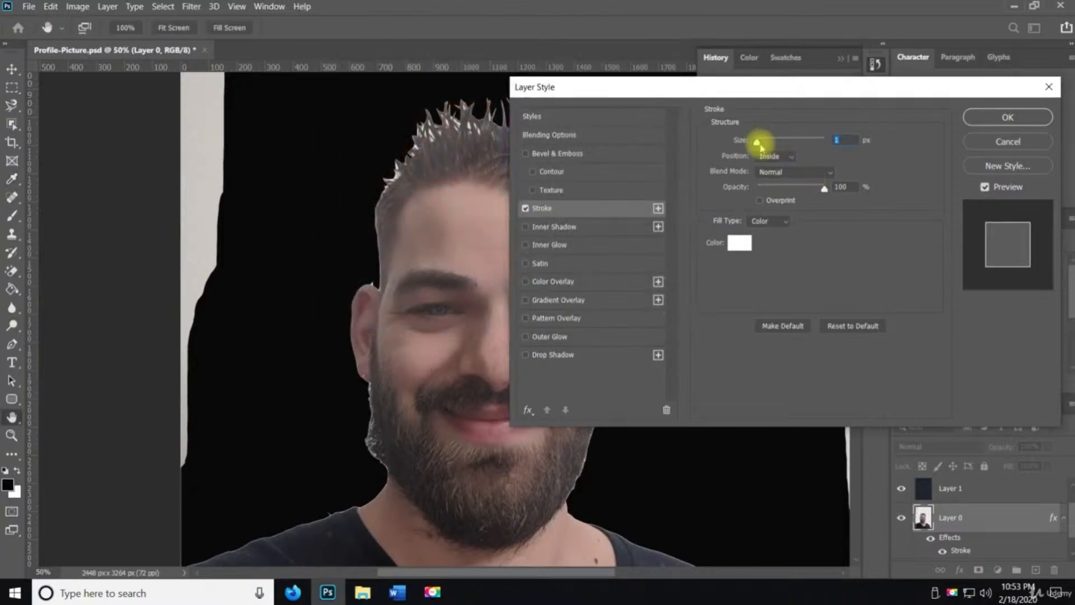
pyautogui.moveTo(761, 145); pyautogui.dragTo(768, 142)
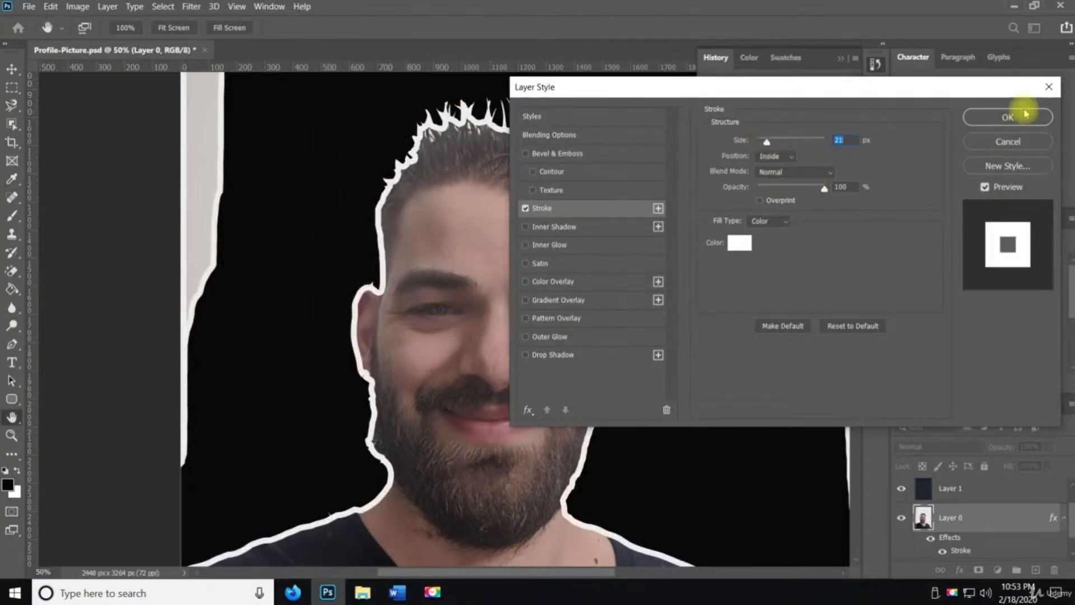
pyautogui.click(1009, 117)
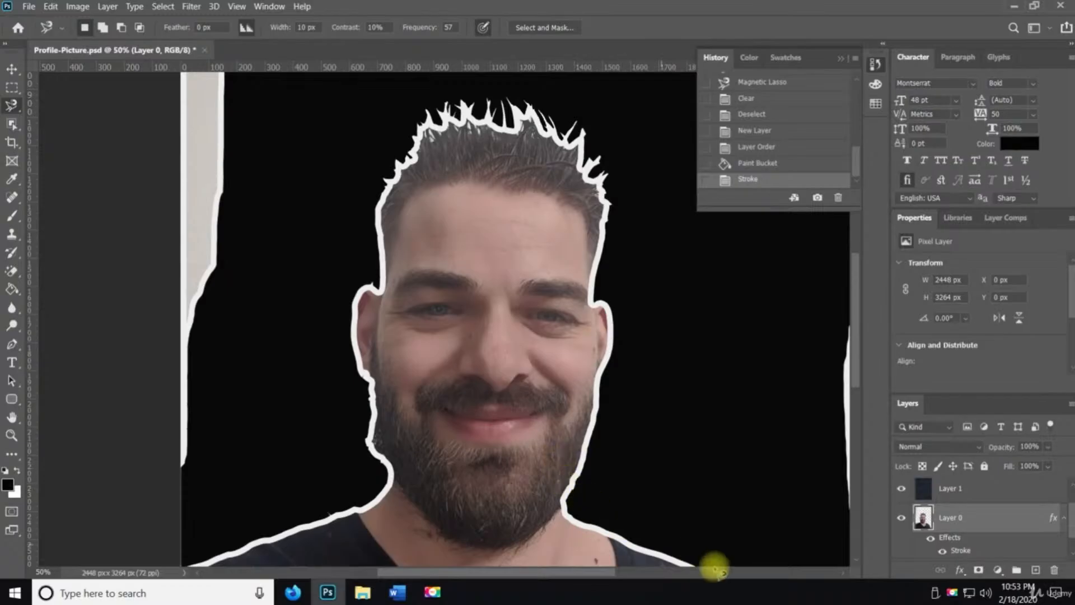
pyautogui.scroll(-3, 650, 426)
pyautogui.scroll(-3, 672, 426)
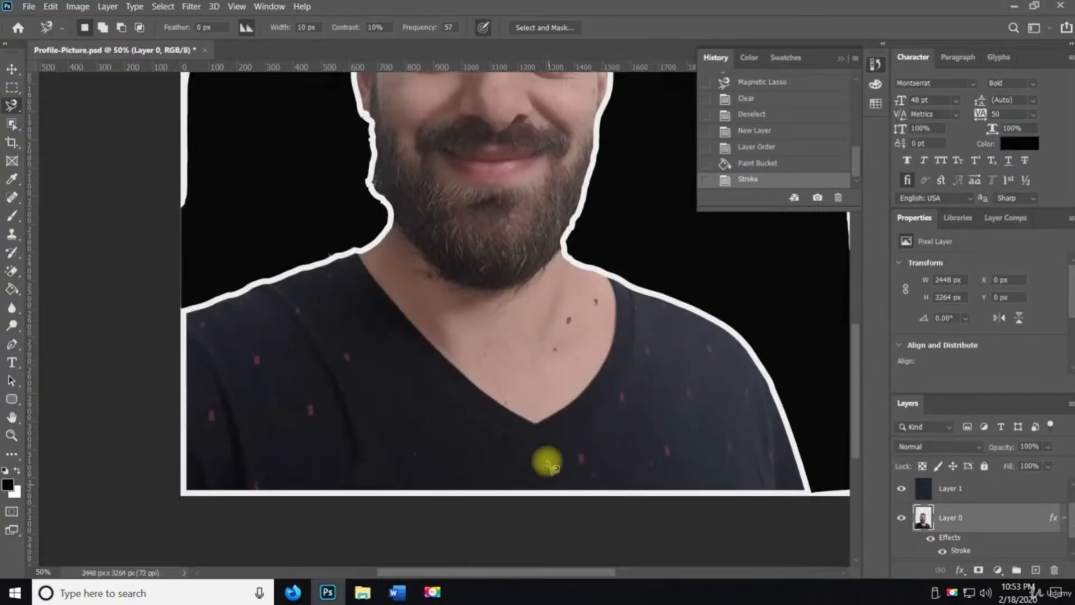
# Undo the white Stroke layer style on Layer 0
pyautogui.press('z')
pyautogui.keyDown('alt'); pyautogui.click(536, 322); pyautogui.keyUp('alt')
pyautogui.moveTo(523, 312); pyautogui.dragTo(579, 472)
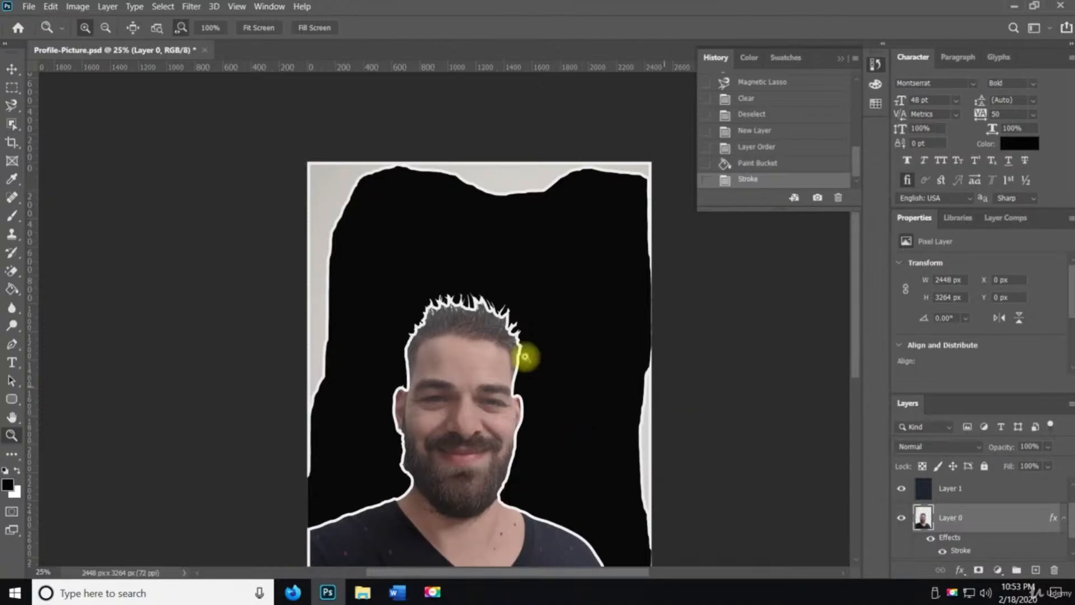
pyautogui.hotkey('ctrl', 'z')
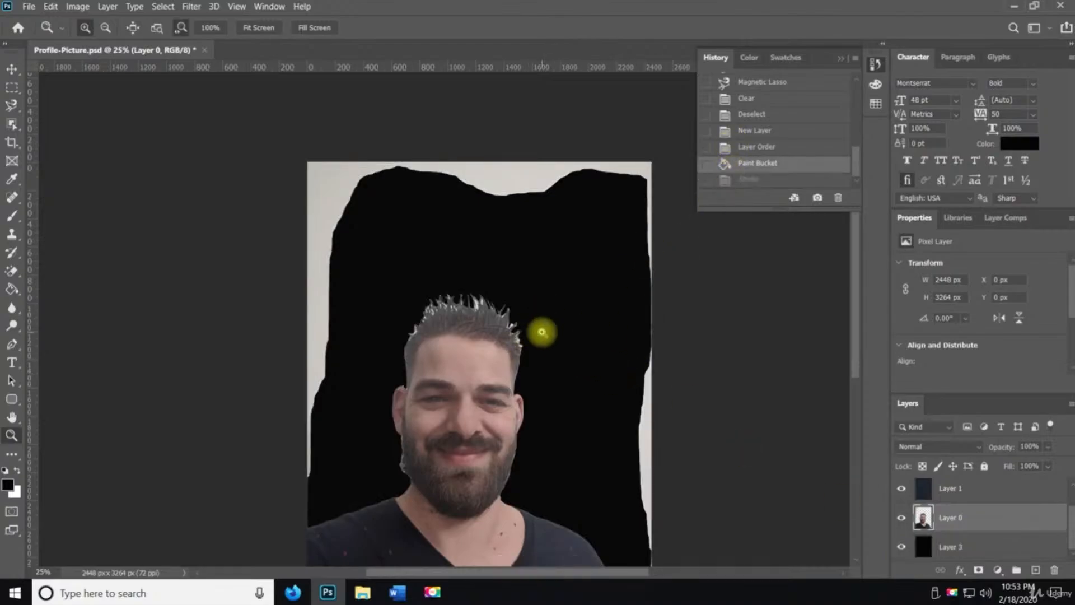
# Delete the black-filled bottom layer, Layer 3
pyautogui.scroll(1, 543, 331)
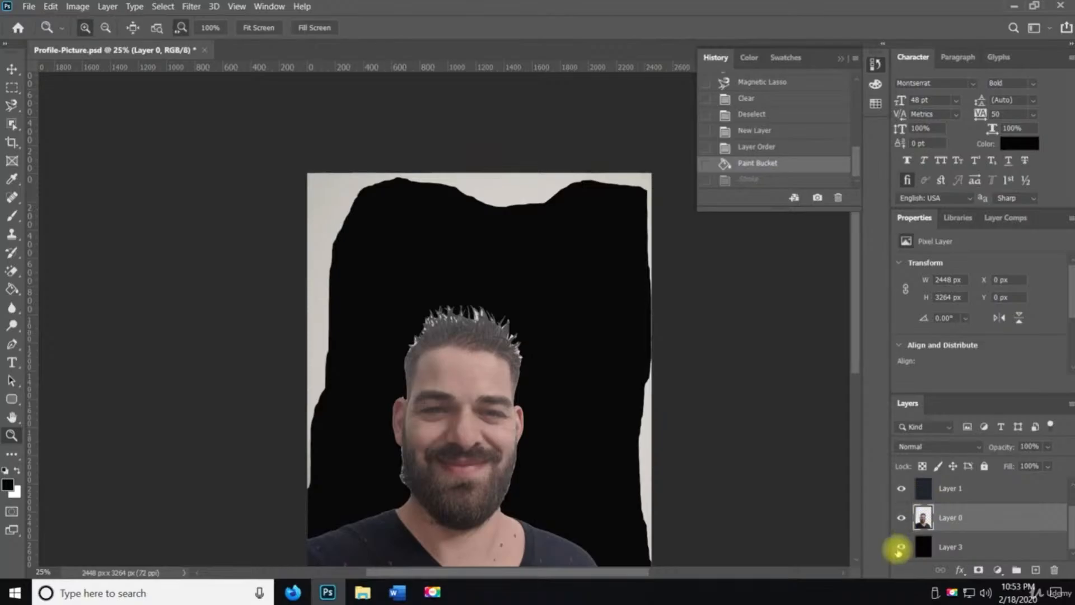
pyautogui.click(944, 546)
pyautogui.click(1054, 570)
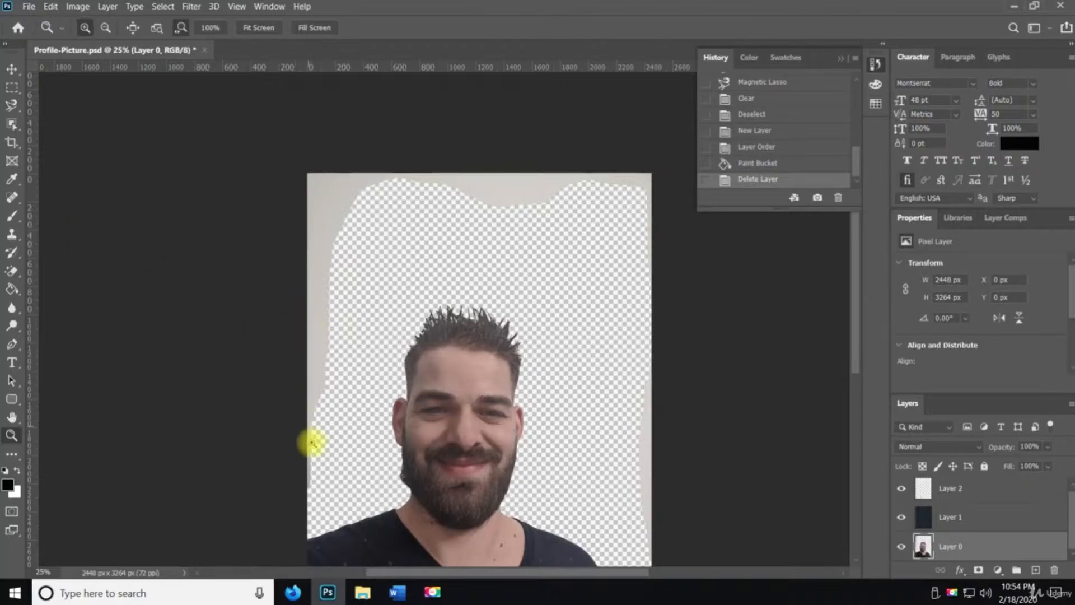
# Clear the leftover grey background along the left edge of Layer 0 with a rectangular marquee selection
pyautogui.click(12, 88)
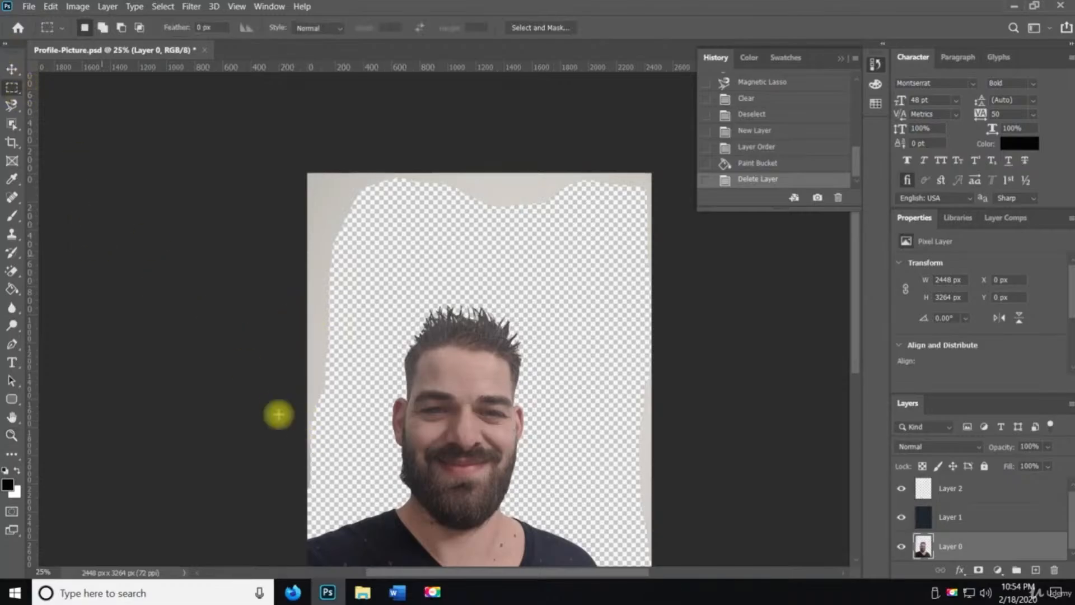
pyautogui.moveTo(306, 505); pyautogui.dragTo(680, 211)
pyautogui.press('Delete')
pyautogui.hotkey('ctrl', 'd')
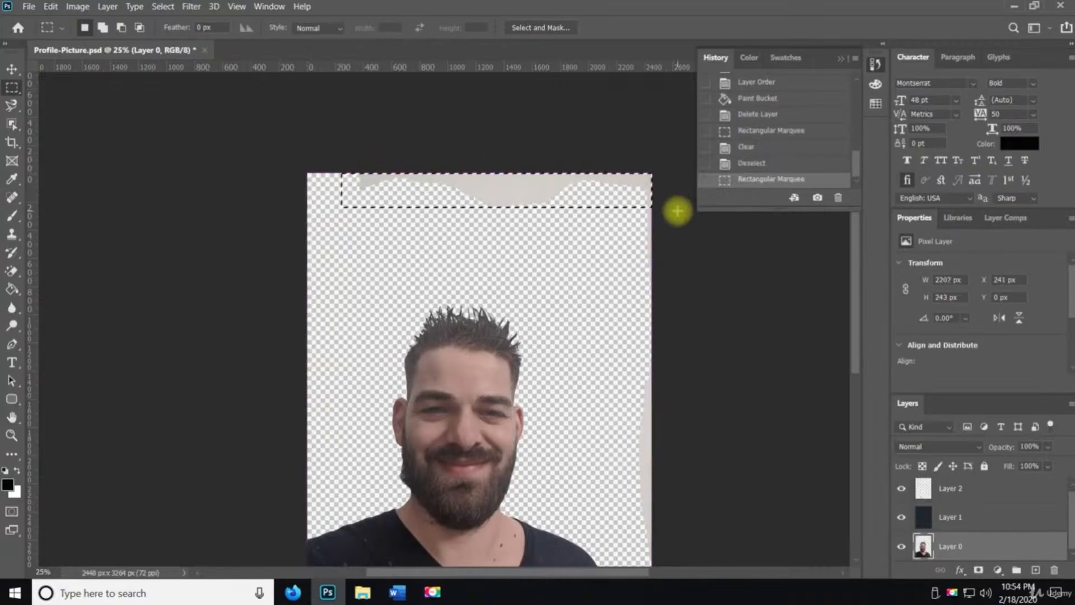
# Clear the leftover background strips along the top and right edges with rectangular marquee selections
pyautogui.press('Delete')
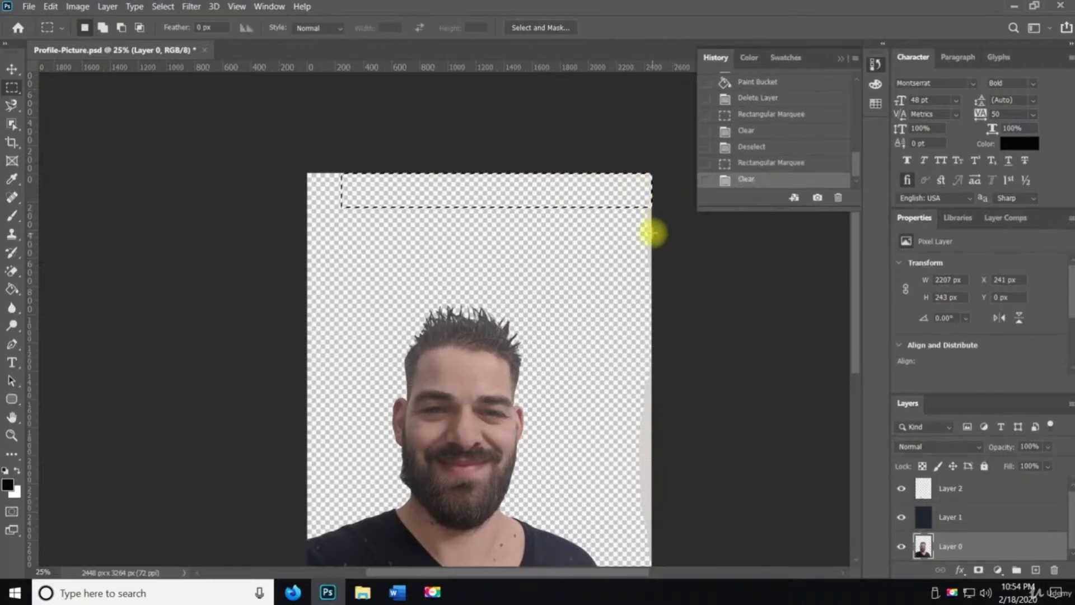
pyautogui.hotkey('ctrl', 'd')
pyautogui.moveTo(629, 173); pyautogui.dragTo(715, 490)
pyautogui.press('Delete')
pyautogui.hotkey('ctrl', 'd')
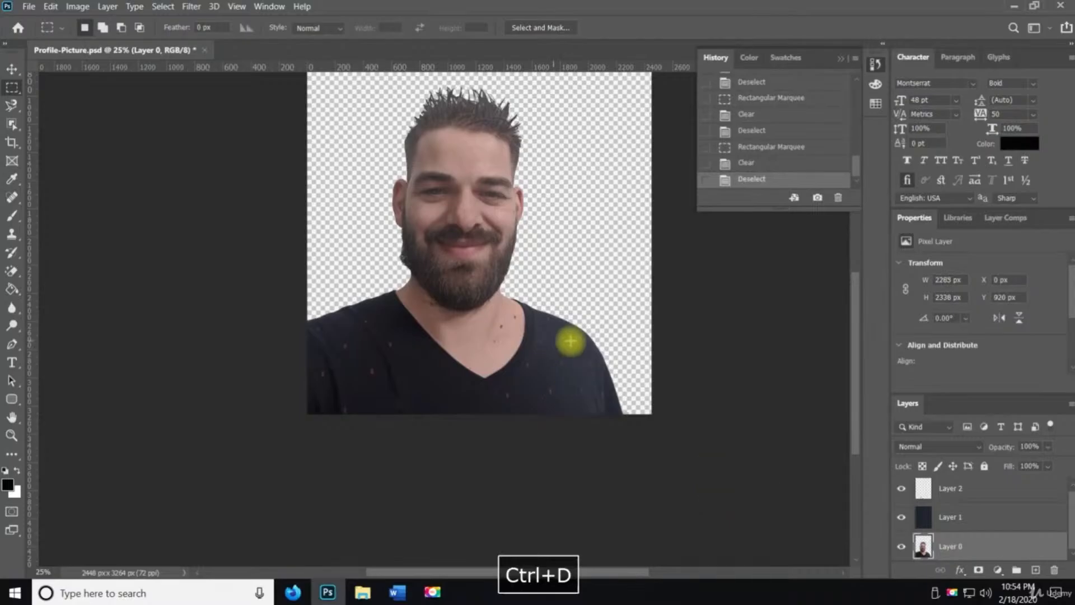
# Try a Magnetic Lasso selection of the leftover background beside the jaw and neck
pyautogui.scroll(3, 588, 348)
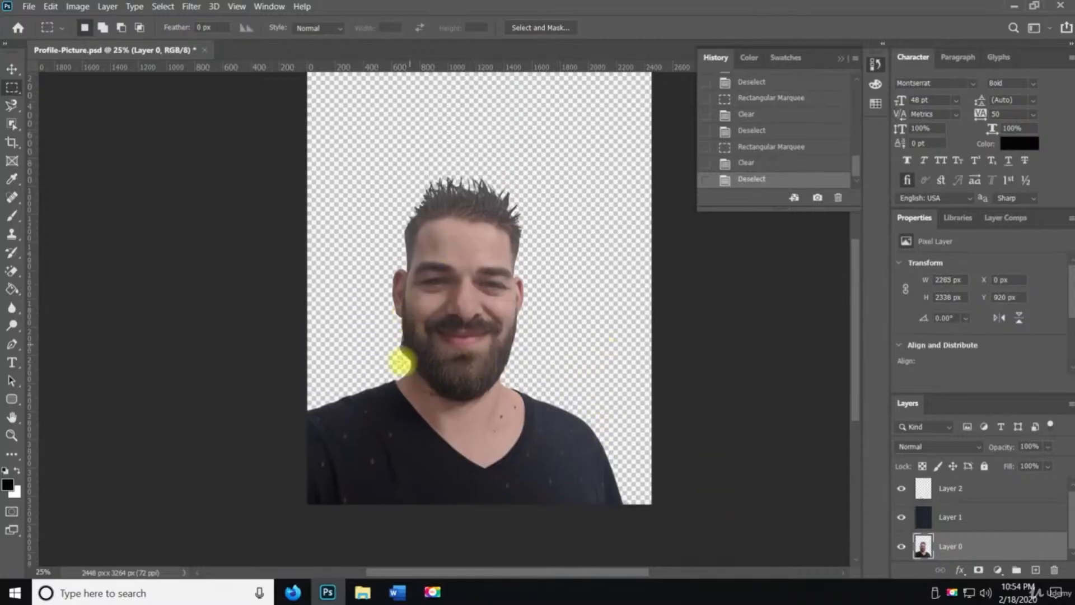
pyautogui.press('z')
pyautogui.click(404, 365)
pyautogui.click(403, 369)
pyautogui.click(404, 370)
pyautogui.click(403, 370)
pyautogui.click(403, 370)
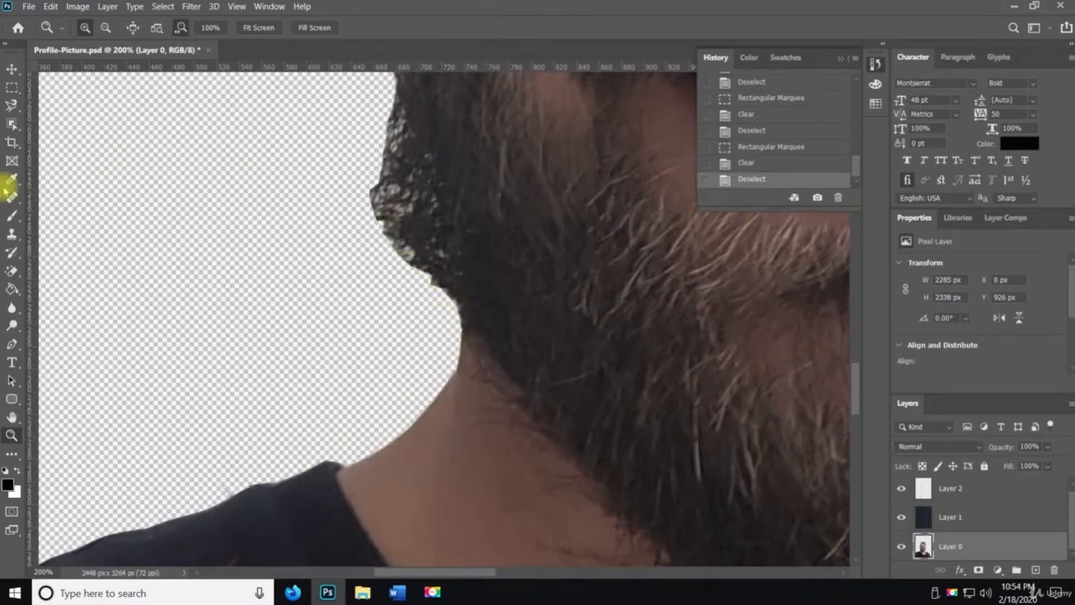
pyautogui.click(11, 106)
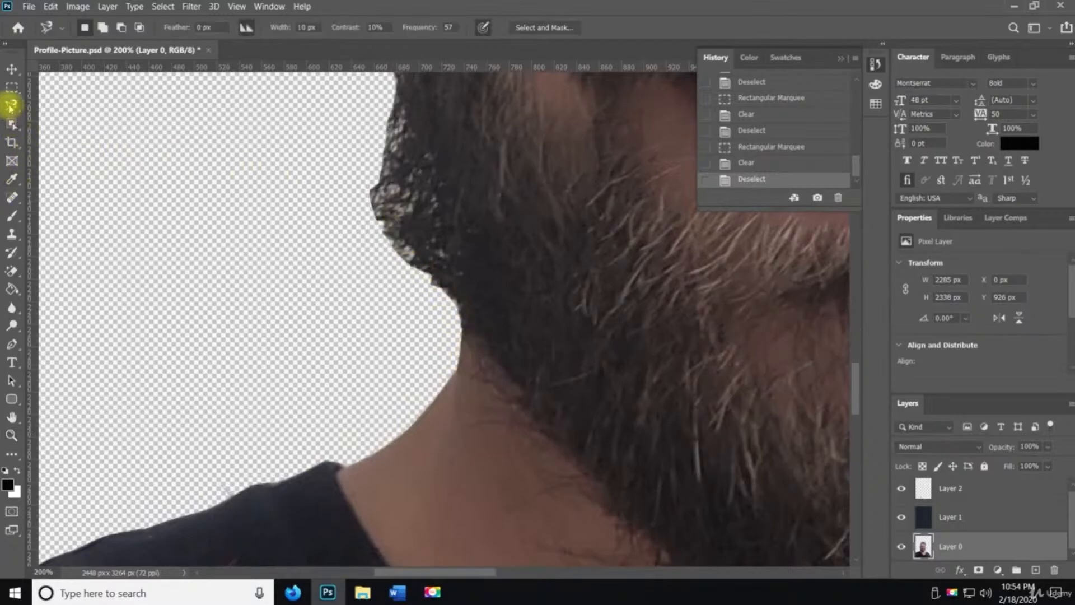
pyautogui.rightClick(10, 107)
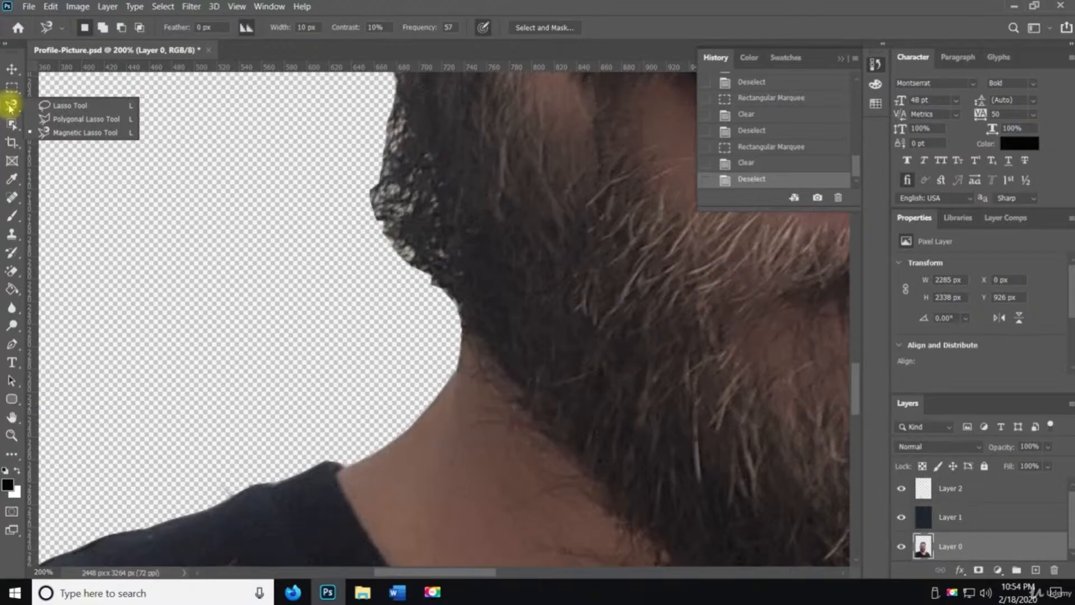
pyautogui.click(60, 133)
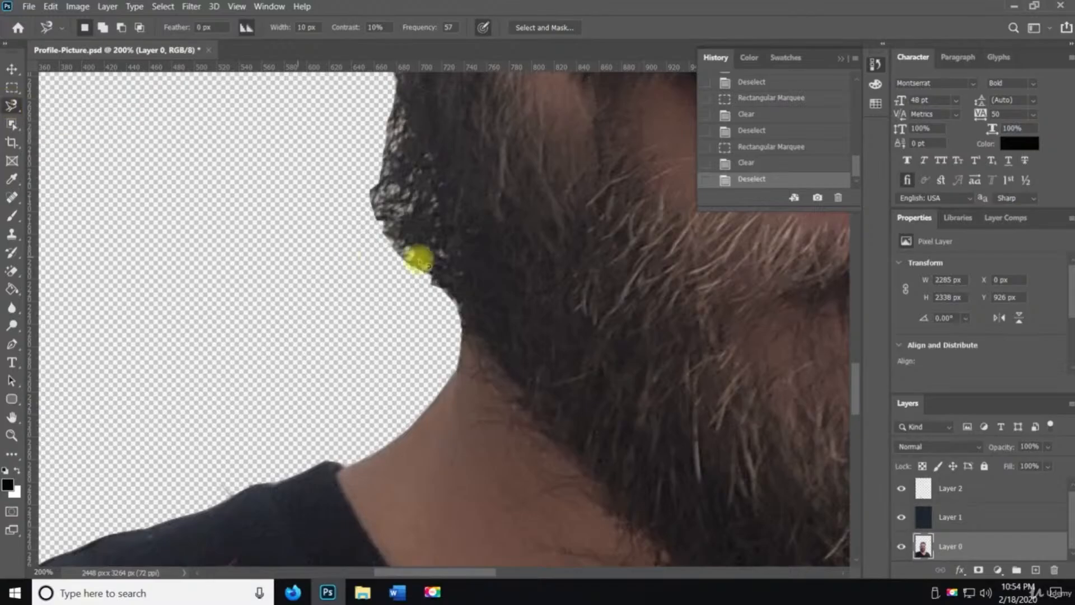
pyautogui.click(384, 236)
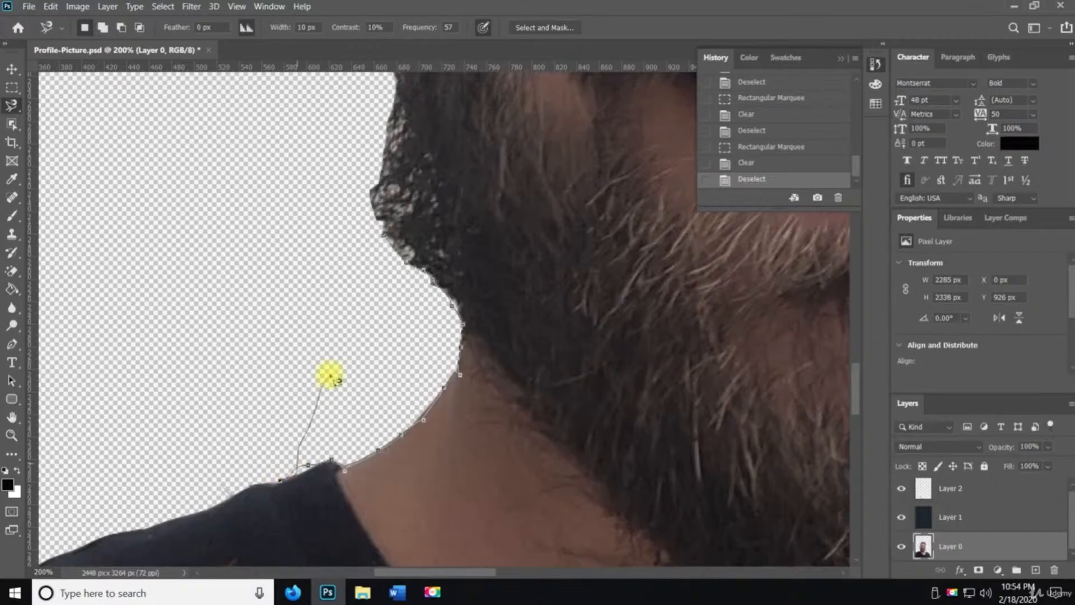
pyautogui.click(383, 237)
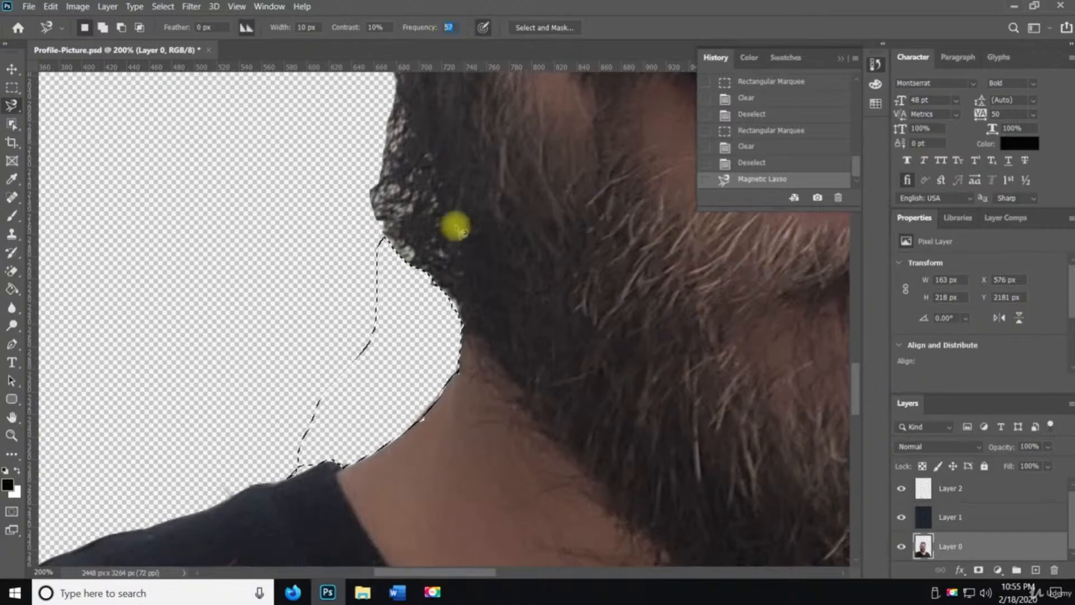
pyautogui.hotkey('ctrl', 'd')
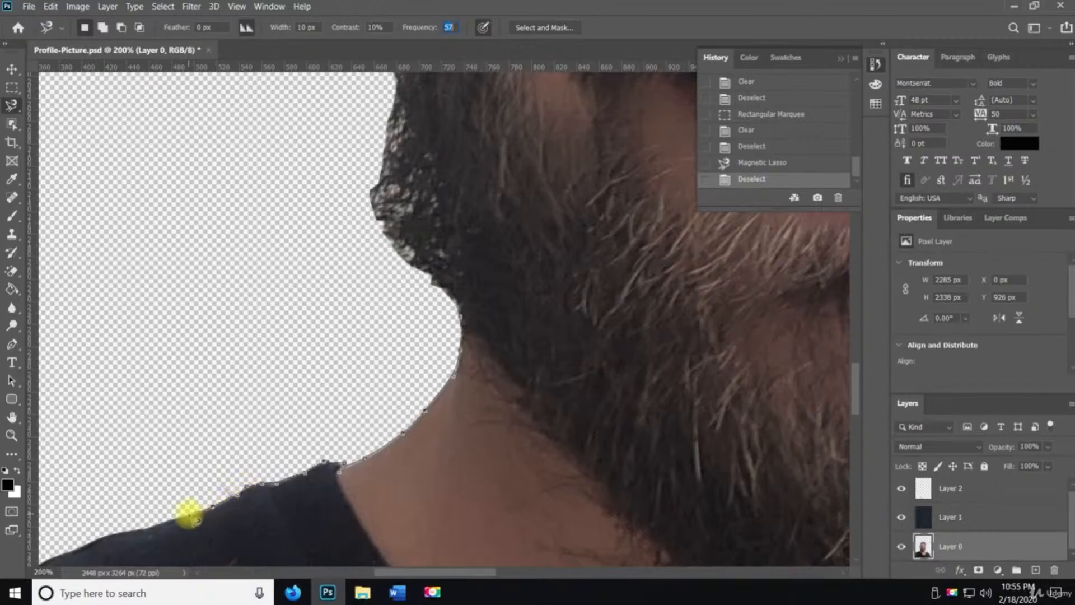
# Trace the leftover background left of the jaw and neck with the Magnetic Lasso and delete it
pyautogui.click(126, 529)
pyautogui.click(117, 491)
pyautogui.click(123, 361)
pyautogui.click(206, 277)
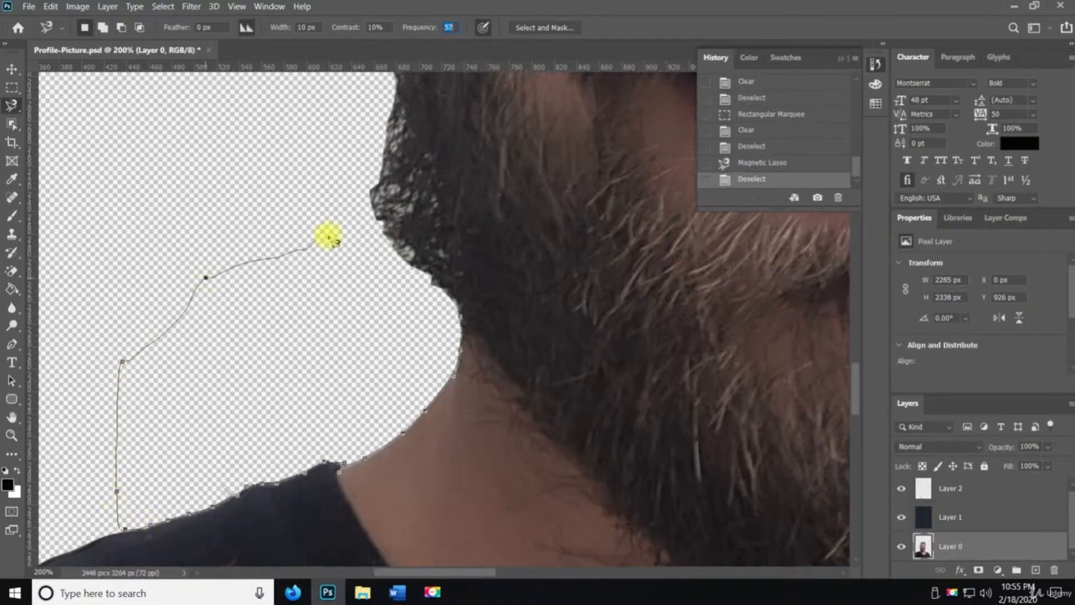
pyautogui.click(343, 230)
pyautogui.click(421, 289)
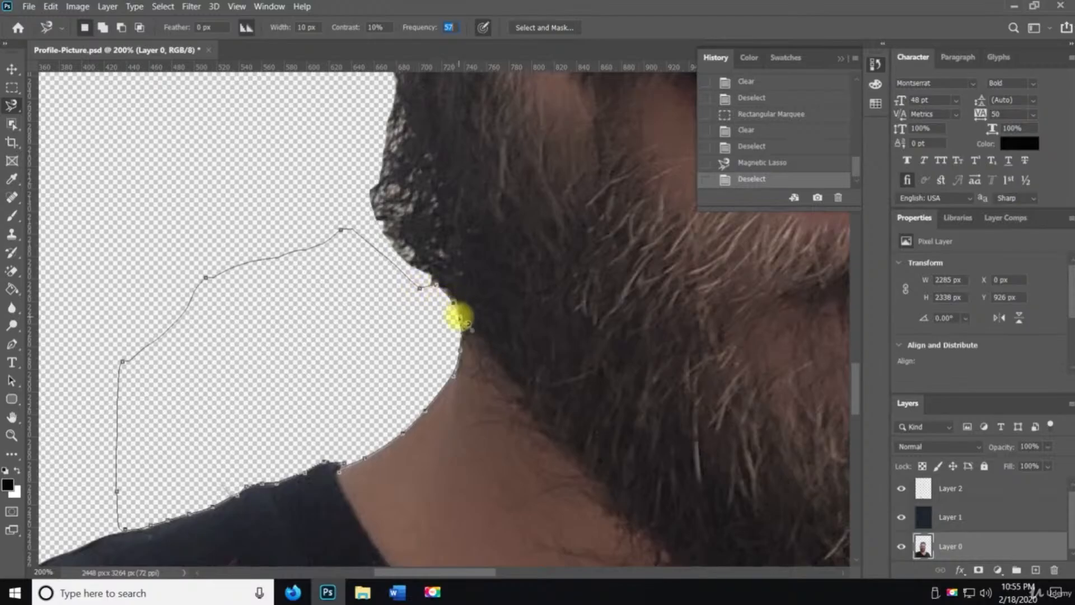
pyautogui.click(460, 318)
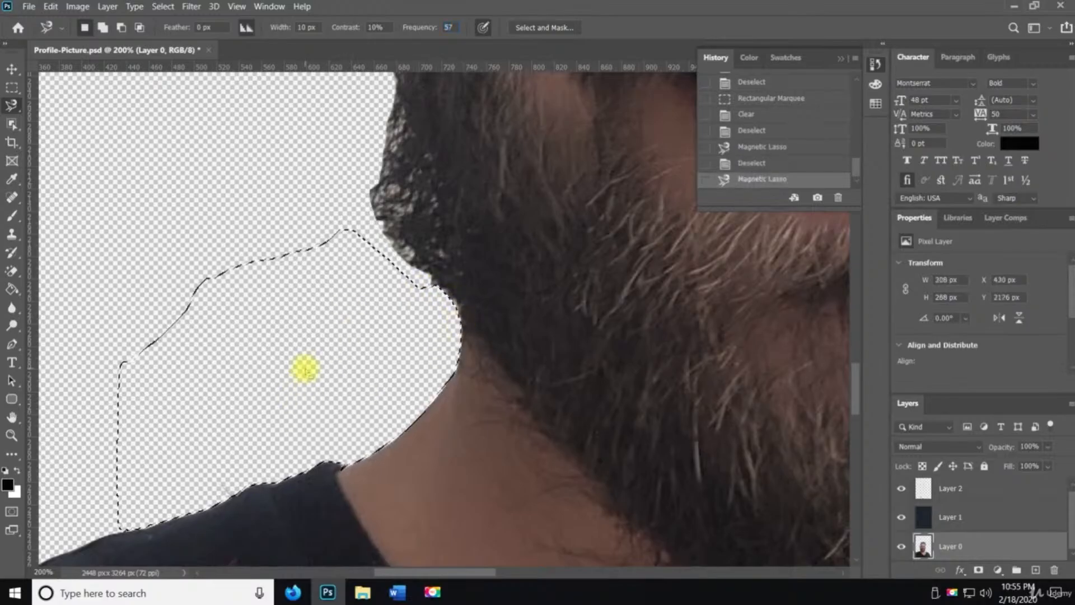
pyautogui.press('Delete')
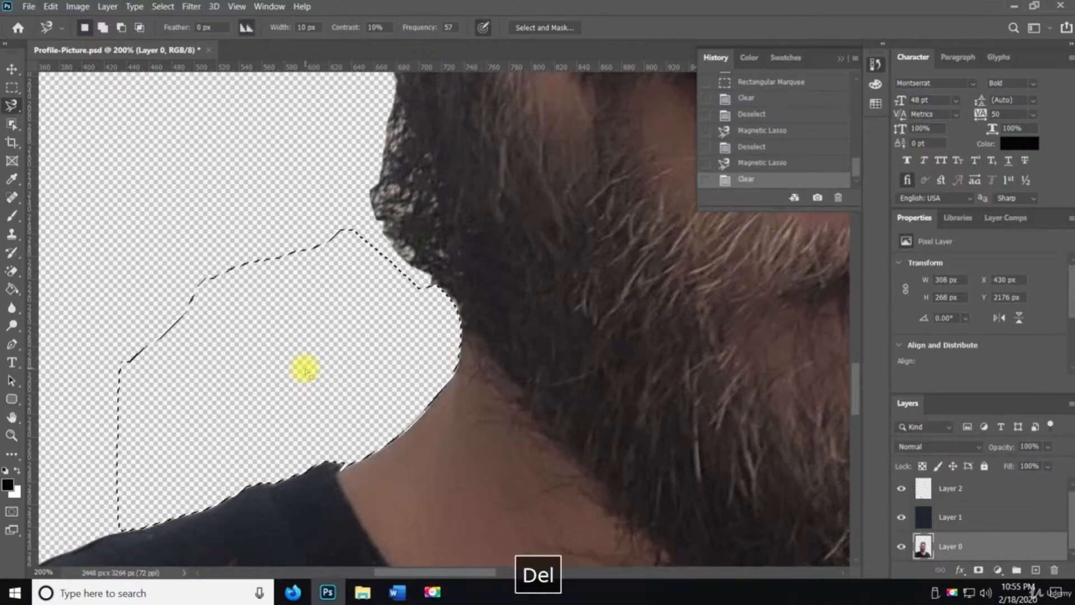
pyautogui.hotkey('ctrl', 'd')
# Review the cleaned cut-out around the face, beard and hair
pyautogui.press('z')
pyautogui.keyDown('alt'); pyautogui.click(509, 430); pyautogui.keyUp('alt')
pyautogui.keyDown('alt'); pyautogui.click(510, 431); pyautogui.keyUp('alt')
pyautogui.keyDown('alt'); pyautogui.click(511, 432); pyautogui.keyUp('alt')
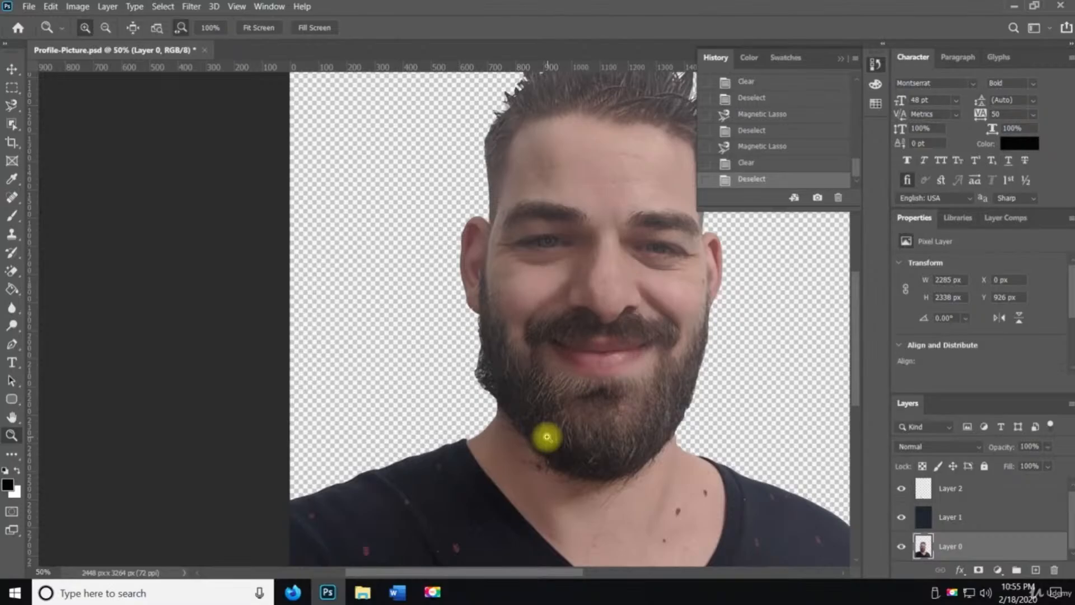
pyautogui.moveTo(627, 364); pyautogui.dragTo(506, 449)
pyautogui.press('l')
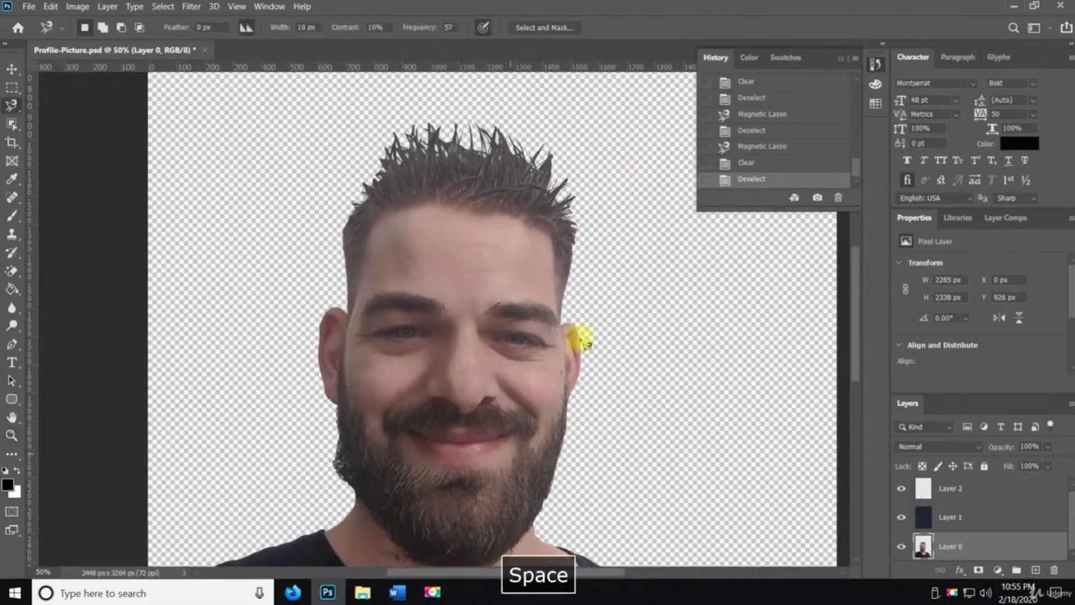
pyautogui.press('v')
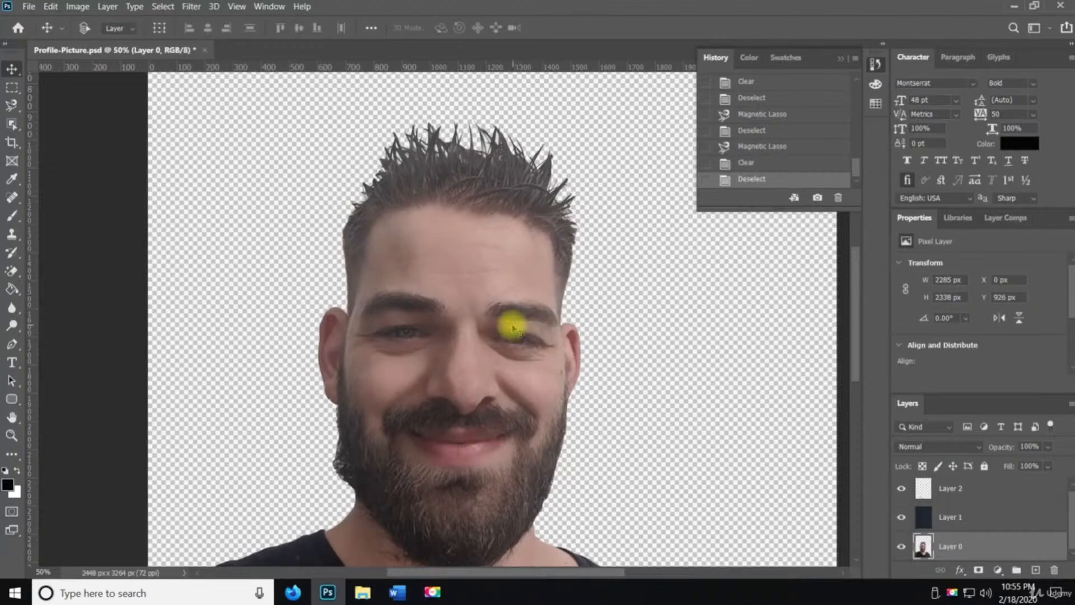
# Step back in History to the Deselect (Save) state and save the document
pyautogui.scroll(5, 763, 168)
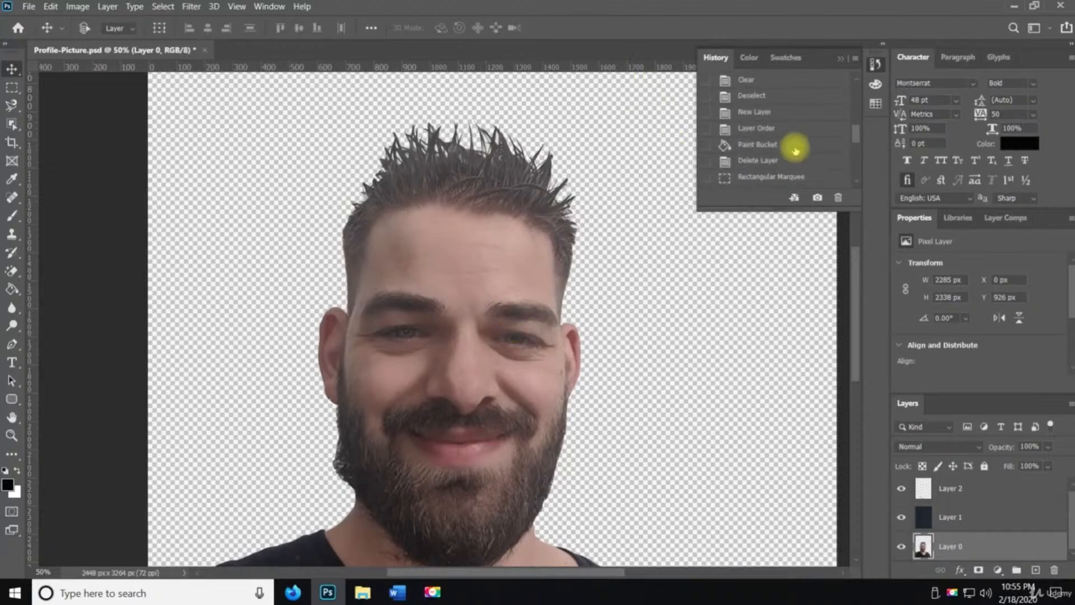
pyautogui.click(775, 110)
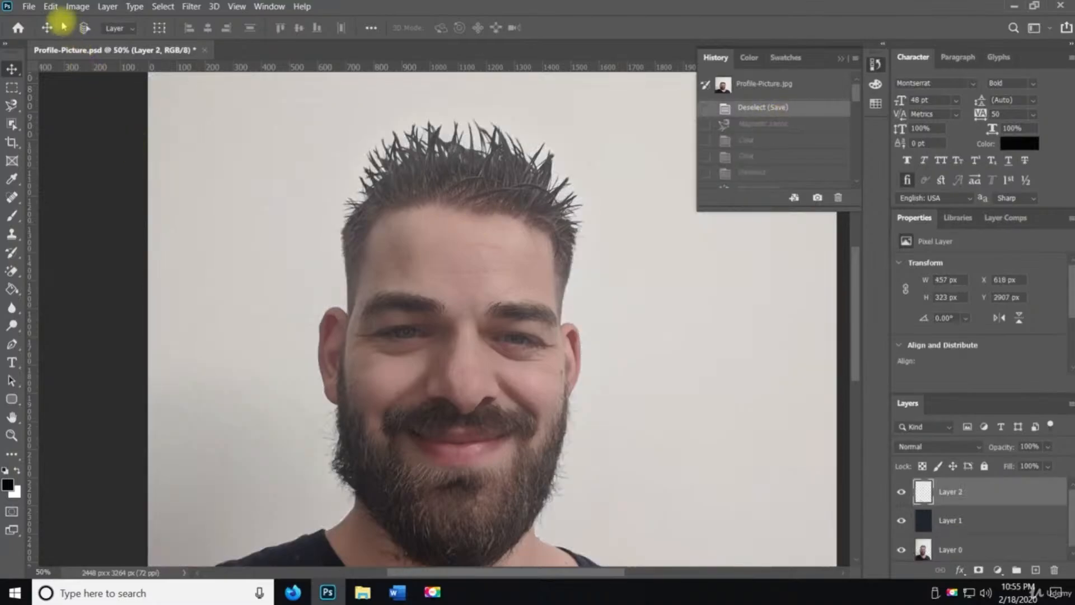
pyautogui.click(35, 9)
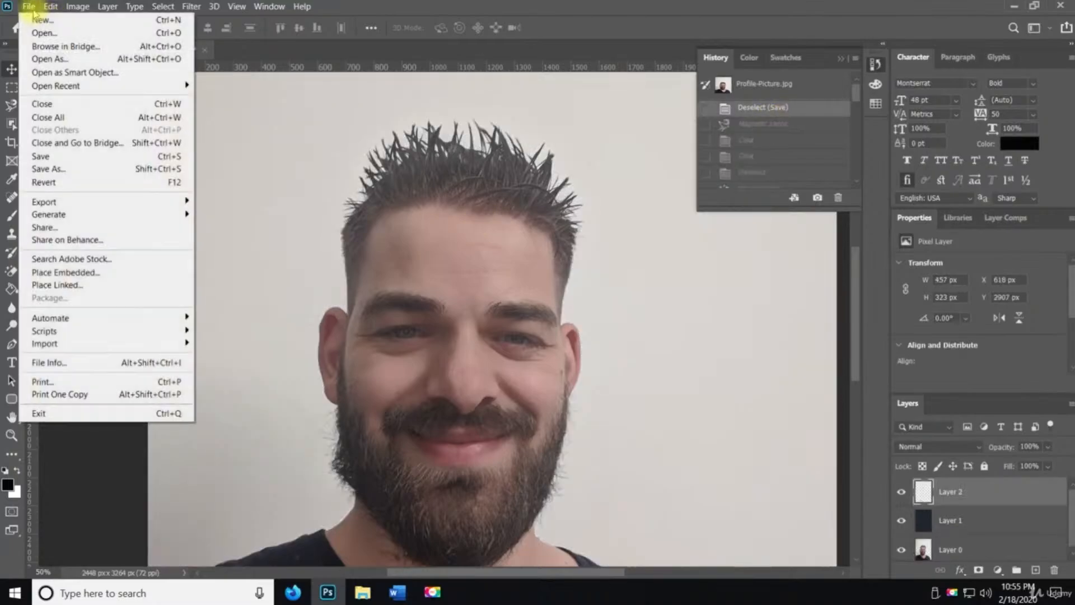
pyautogui.click(61, 156)
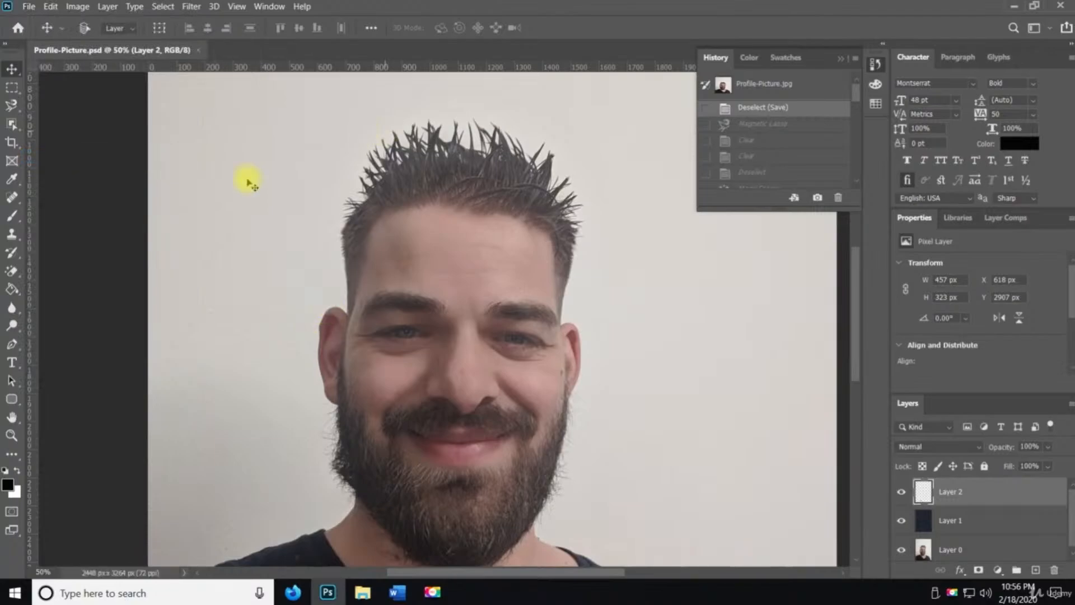
# Try Object Selection Tool rectangles around the person on Layer 2
pyautogui.click(12, 106)
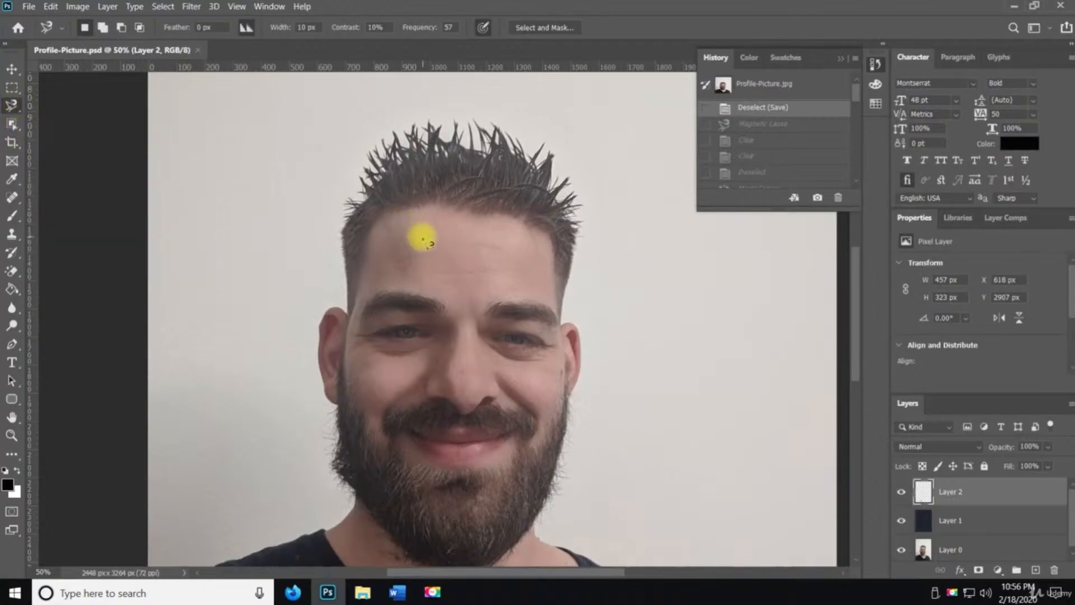
pyautogui.press('v')
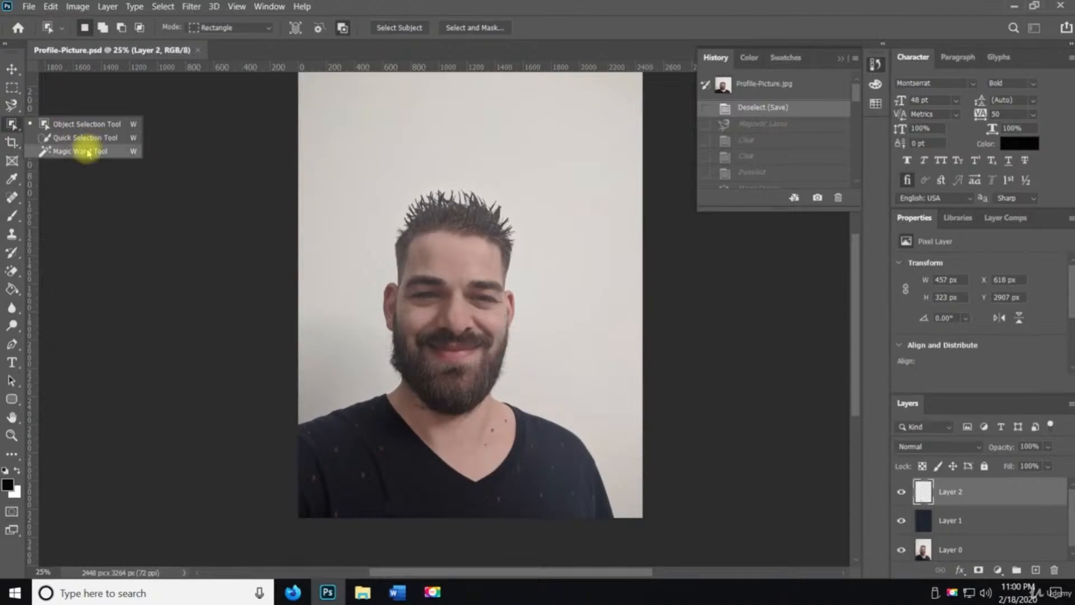
pyautogui.click(88, 123)
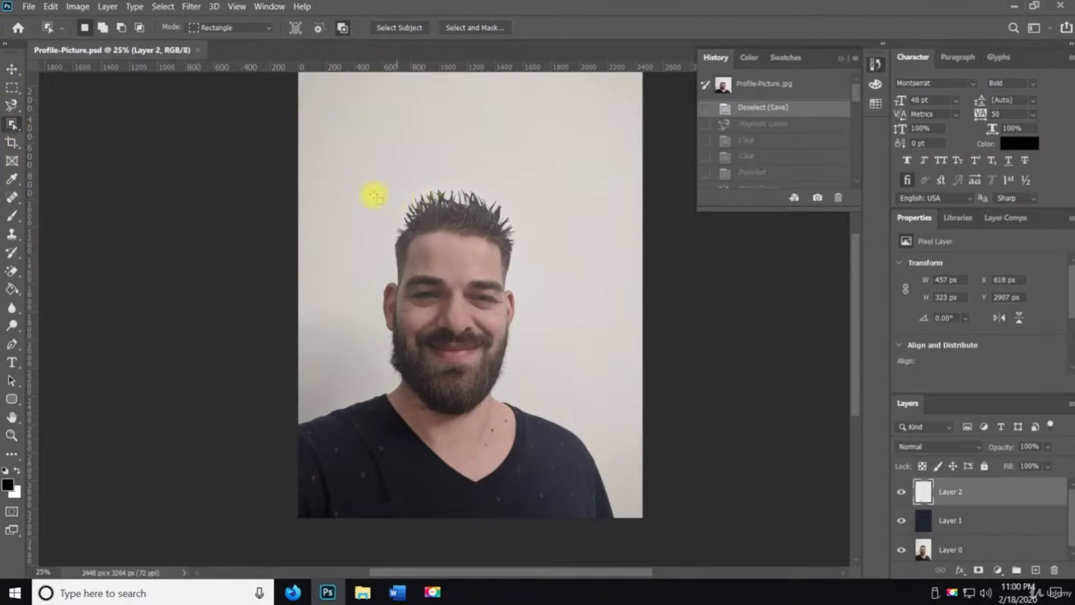
pyautogui.moveTo(318, 163); pyautogui.dragTo(600, 502)
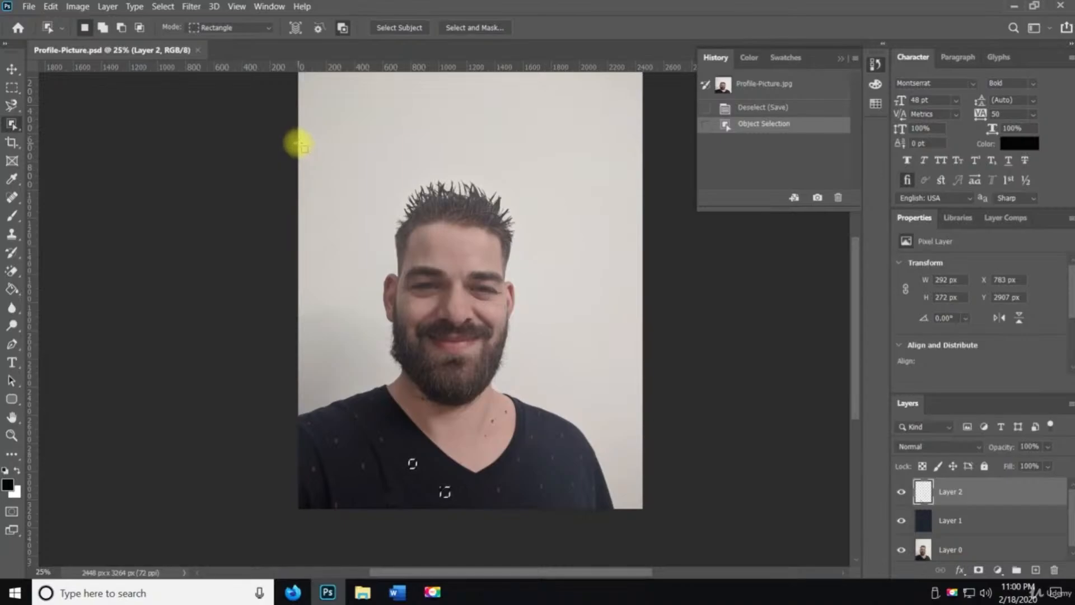
pyautogui.moveTo(298, 144); pyautogui.dragTo(623, 554)
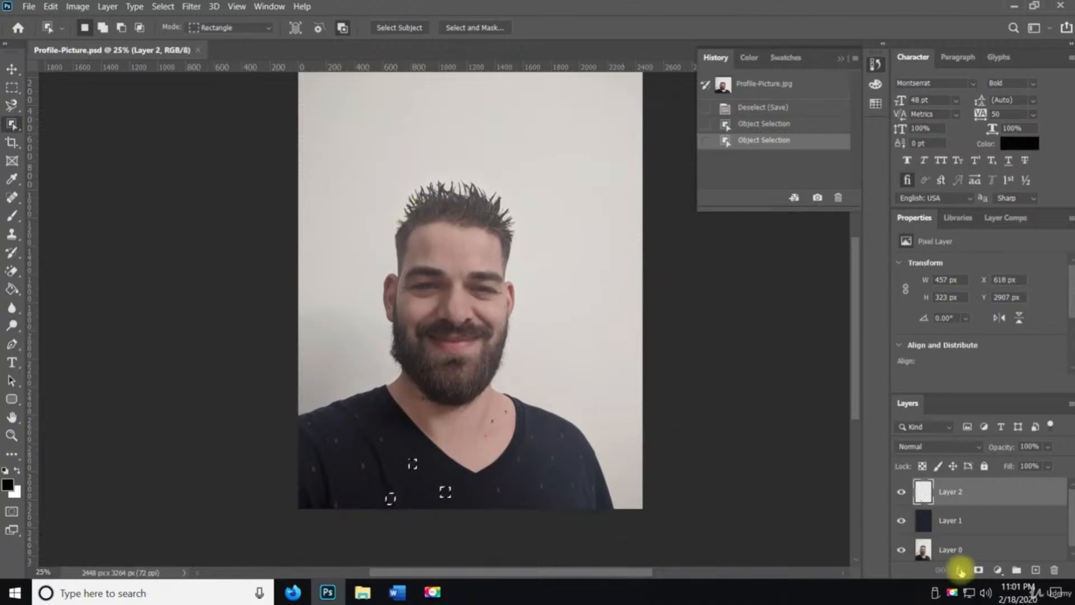
# Select Layer 0 and draw an Object Selection rectangle around the person to select them
pyautogui.click(959, 552)
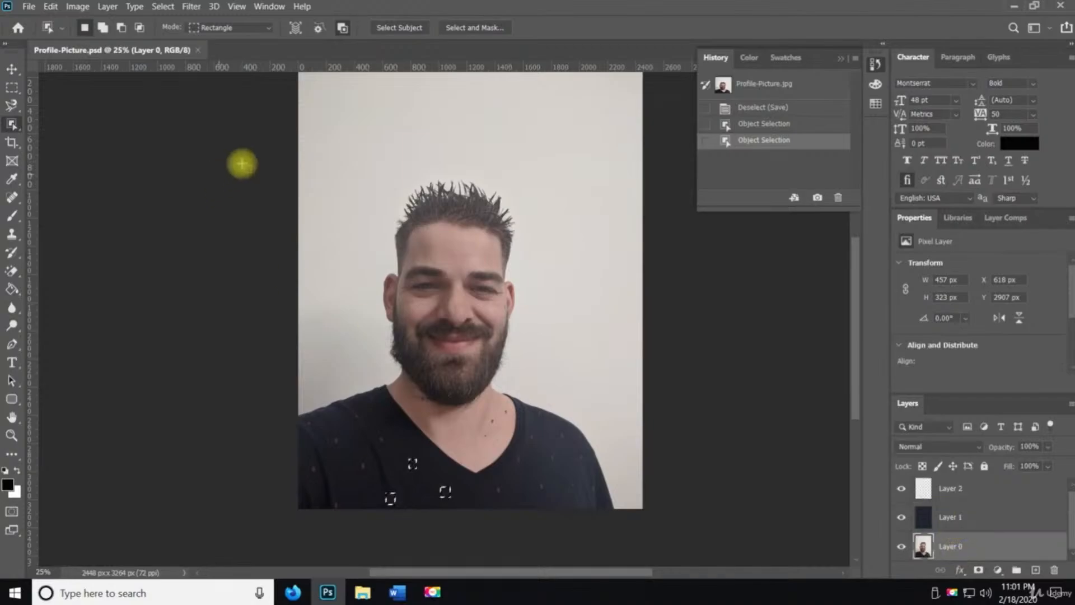
pyautogui.moveTo(298, 147); pyautogui.dragTo(639, 527)
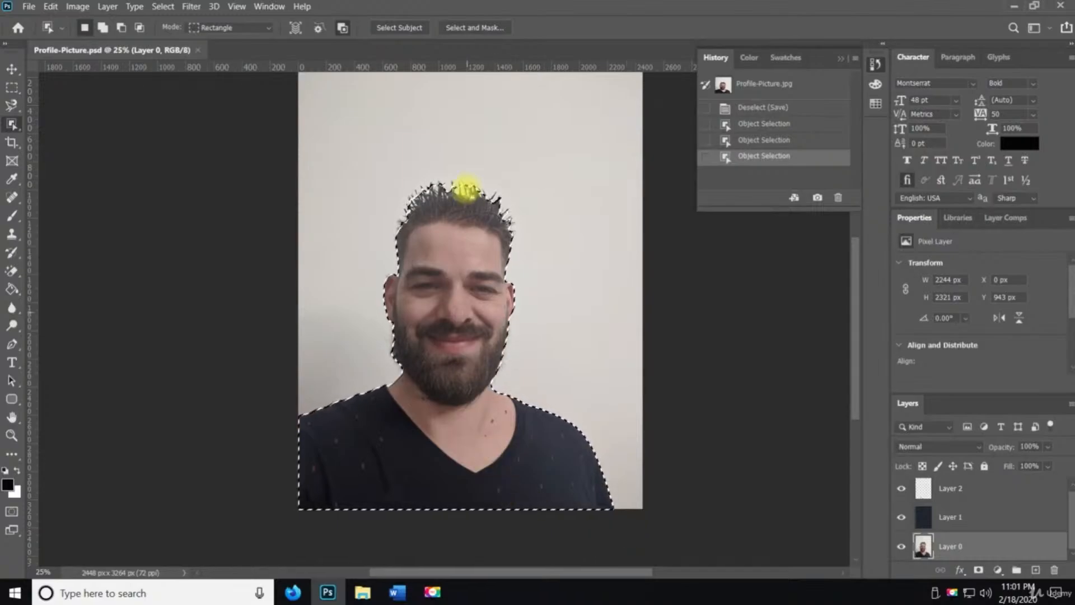
pyautogui.press('z')
pyautogui.moveTo(468, 192); pyautogui.dragTo(426, 208)
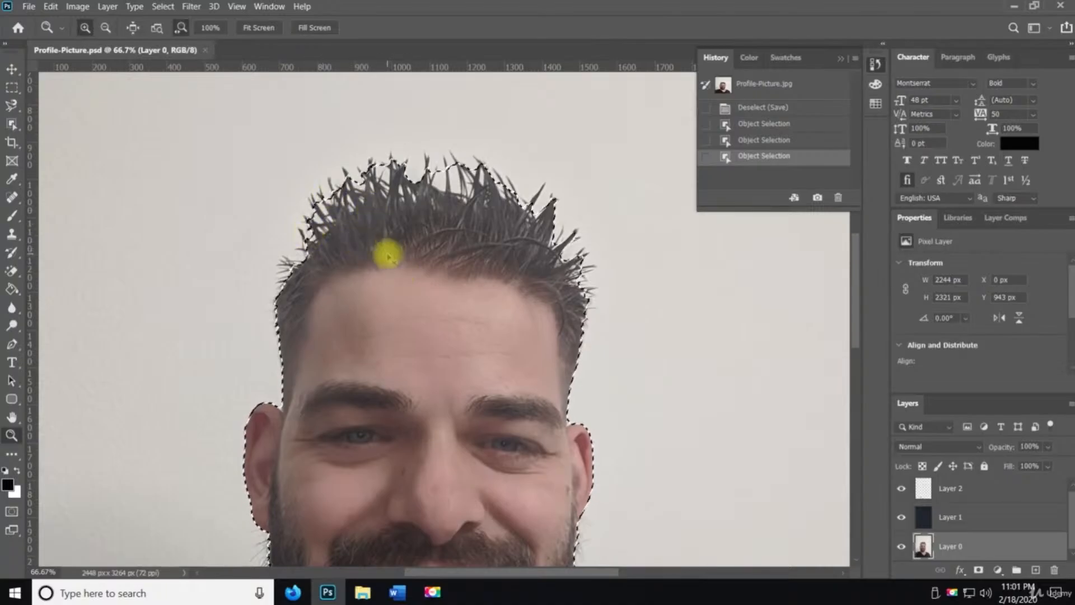
# Copy the selected person and paste them onto a new layer
pyautogui.hotkey('ctrl', 'c')
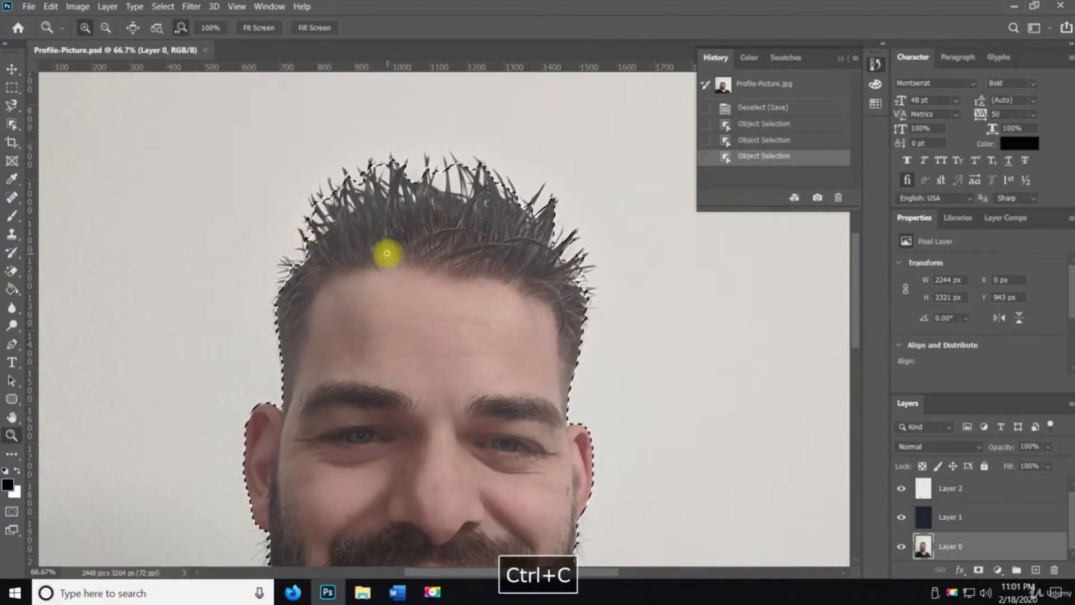
pyautogui.click(1035, 569)
pyautogui.hotkey('ctrl', 'v')
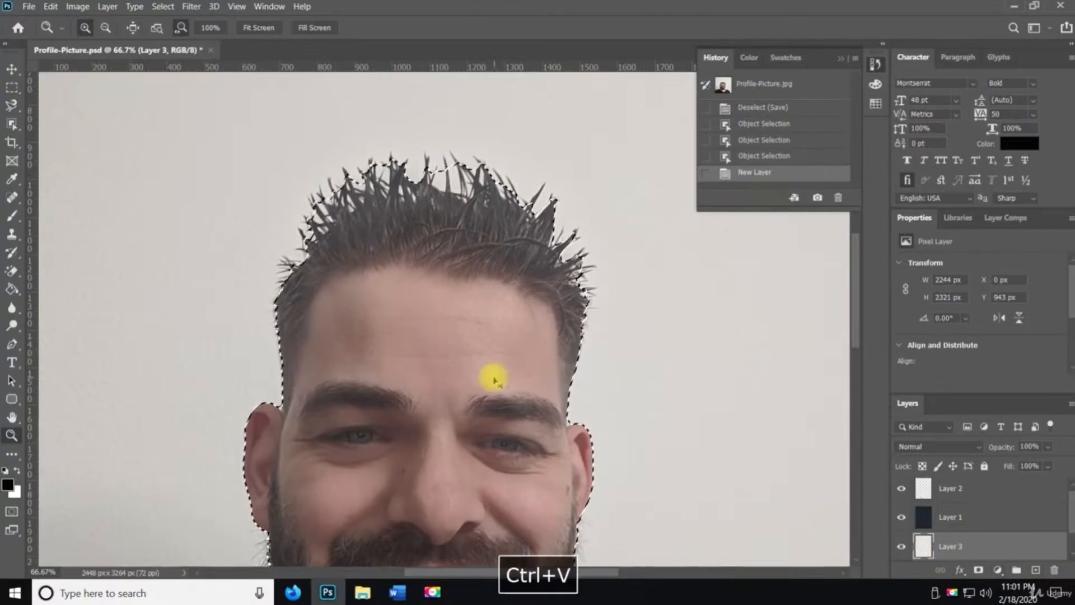
# Hide Layer 0 and inspect the cut-out person on the transparent background
pyautogui.scroll(-1, 925, 525)
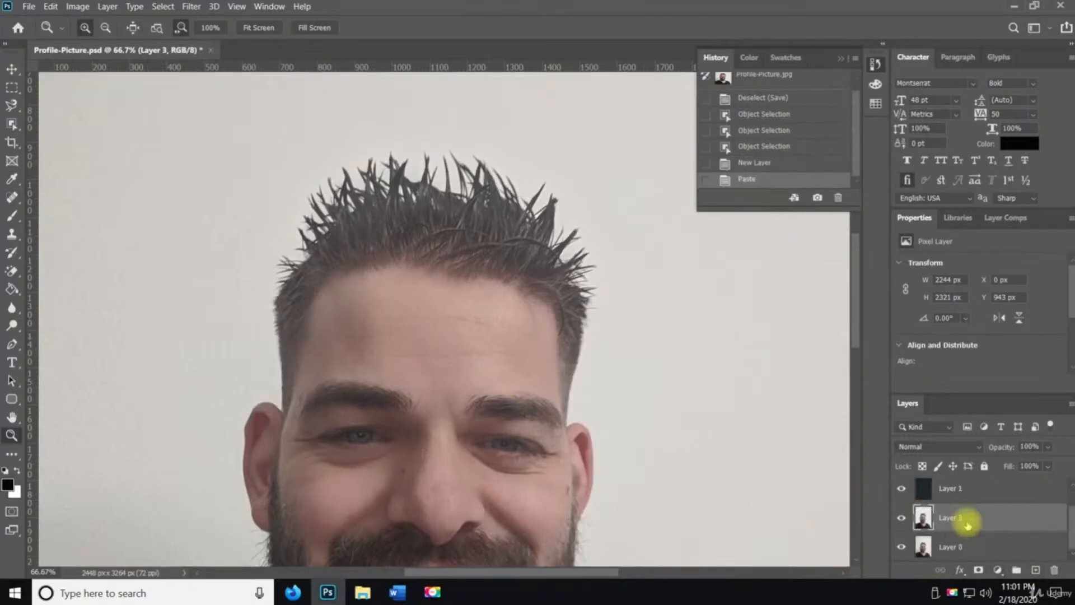
pyautogui.click(902, 547)
pyautogui.scroll(-3, 648, 440)
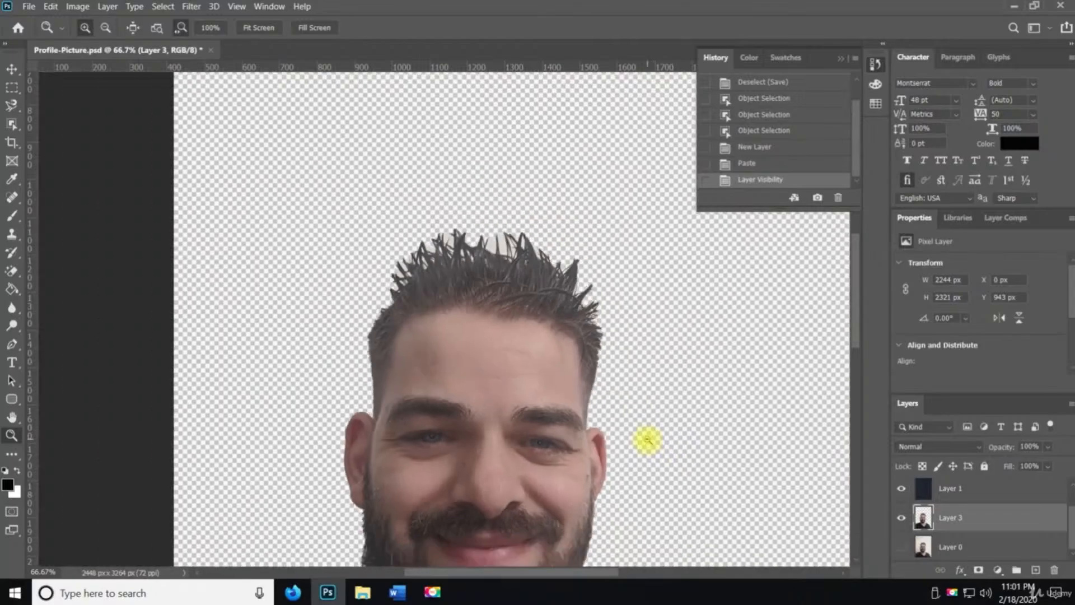
pyautogui.press('space')
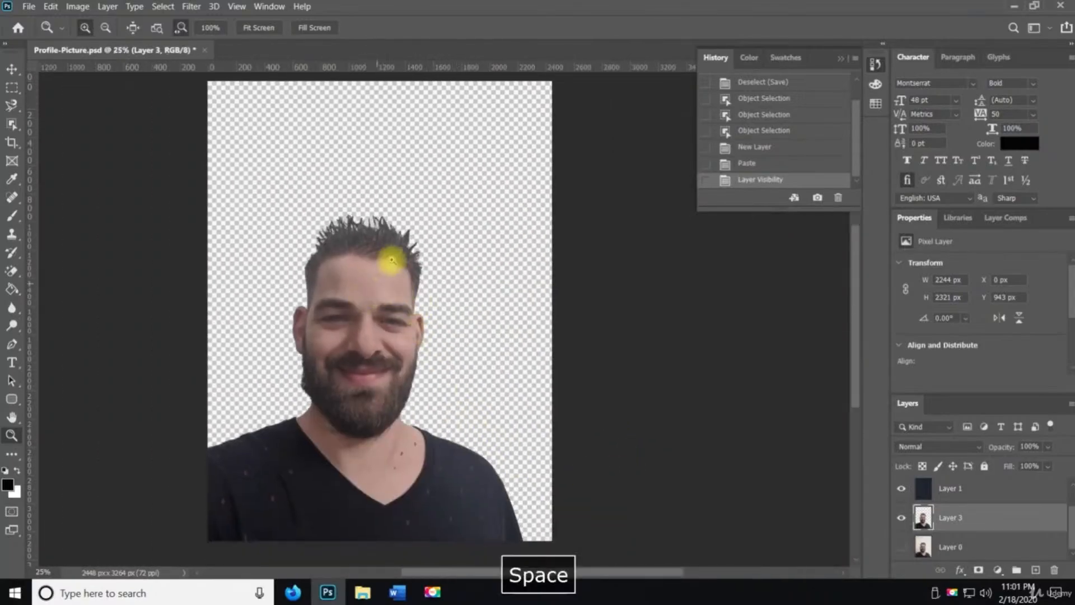
pyautogui.scroll(3, 380, 235)
pyautogui.moveTo(200, 228); pyautogui.dragTo(241, 63)
pyautogui.moveTo(398, 311); pyautogui.dragTo(445, 90)
pyautogui.moveTo(430, 336); pyautogui.dragTo(590, 355)
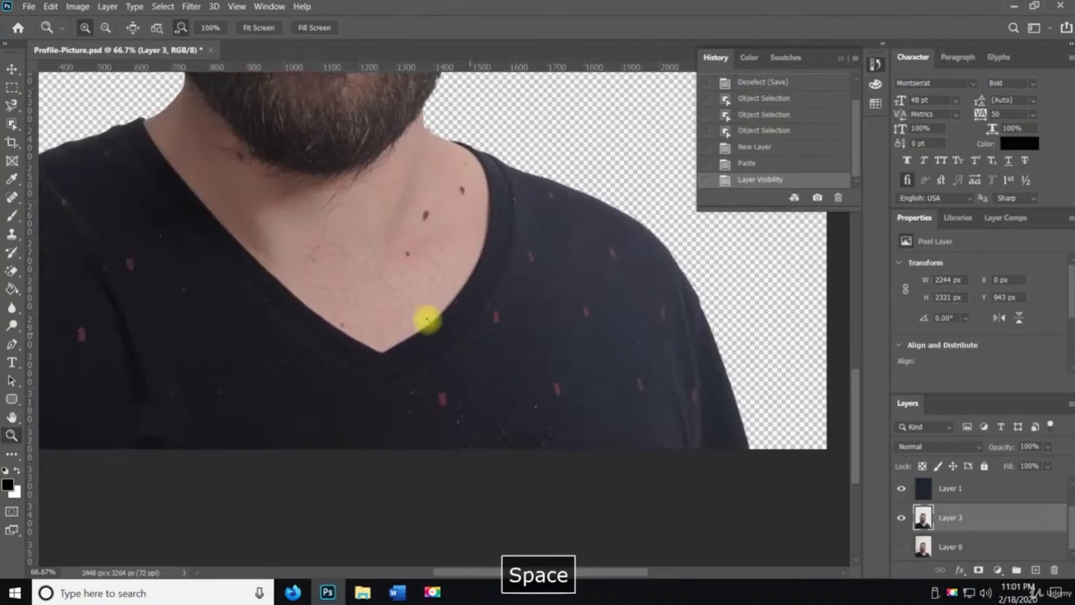
pyautogui.keyDown('alt'); pyautogui.click(403, 290); pyautogui.keyUp('alt')
pyautogui.keyDown('alt'); pyautogui.click(404, 290); pyautogui.keyUp('alt')
pyautogui.keyDown('alt'); pyautogui.click(402, 271); pyautogui.keyUp('alt')
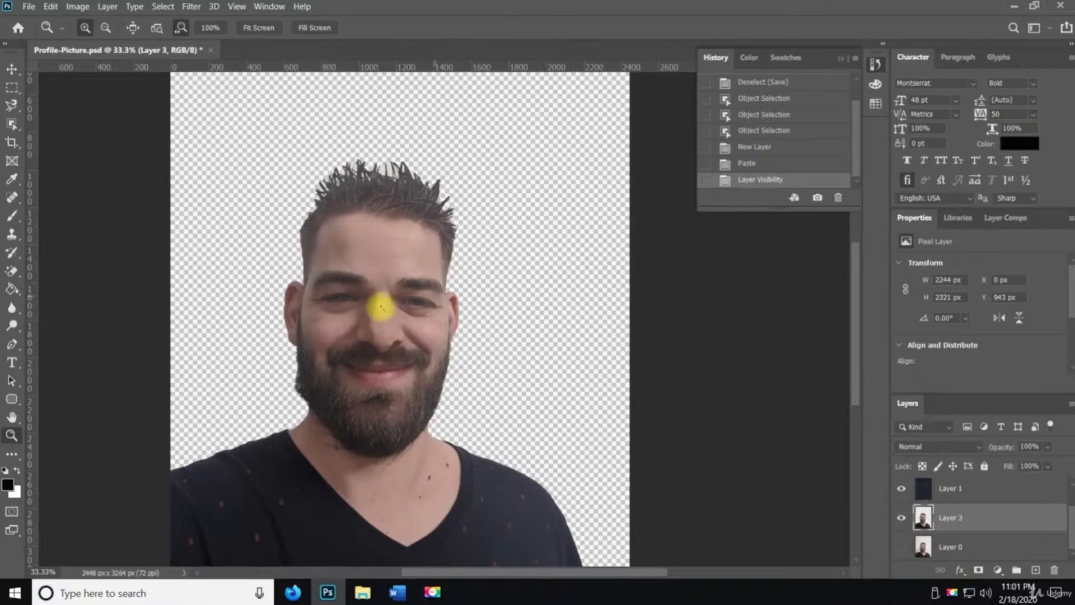
# Move Layer 1 beneath Layer 3 and hide it
pyautogui.moveTo(926, 500); pyautogui.dragTo(947, 543)
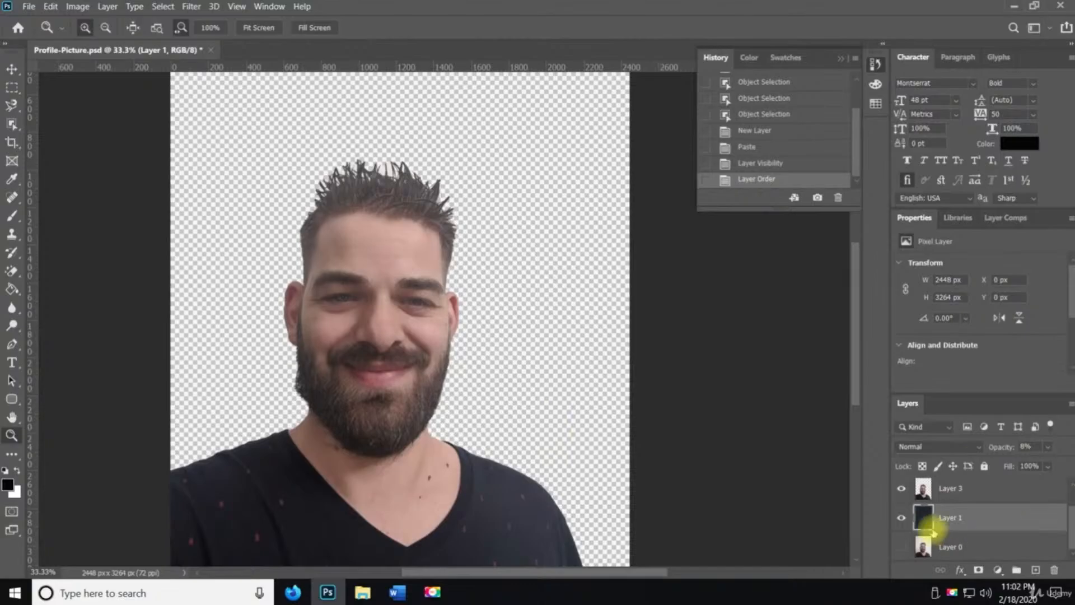
pyautogui.click(900, 519)
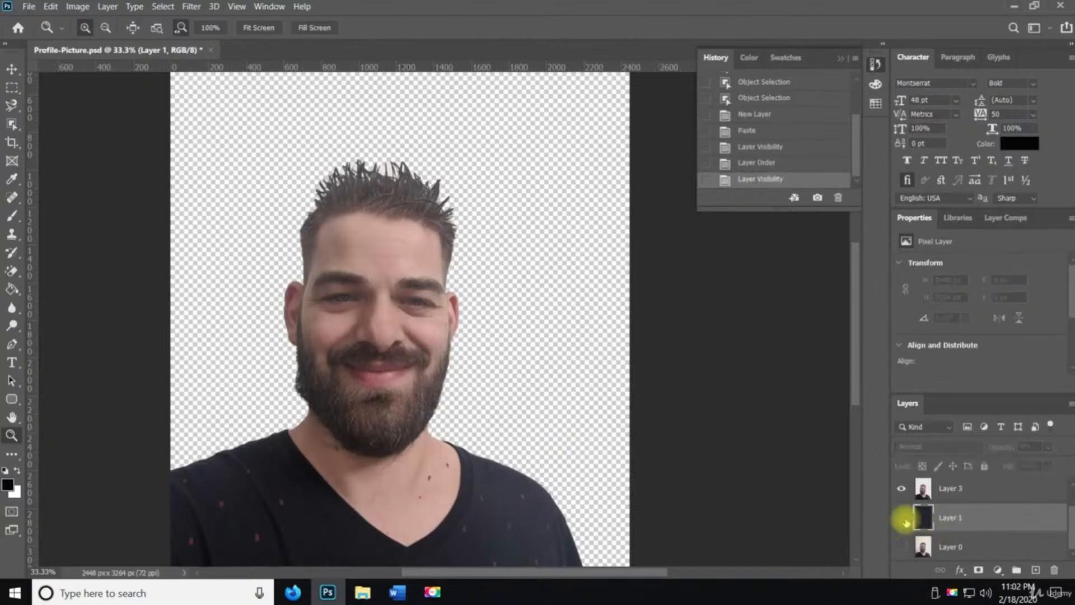
# Add a new layer beneath Layer 3 and fill it with black using the Paint Bucket
pyautogui.click(991, 493)
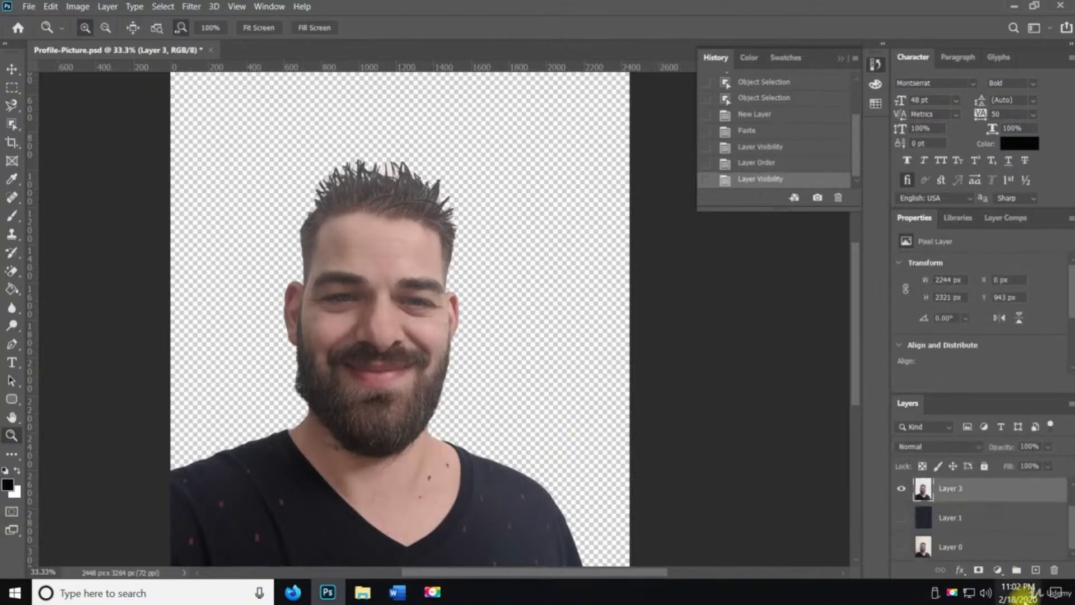
pyautogui.click(1036, 569)
pyautogui.moveTo(960, 492); pyautogui.dragTo(961, 528)
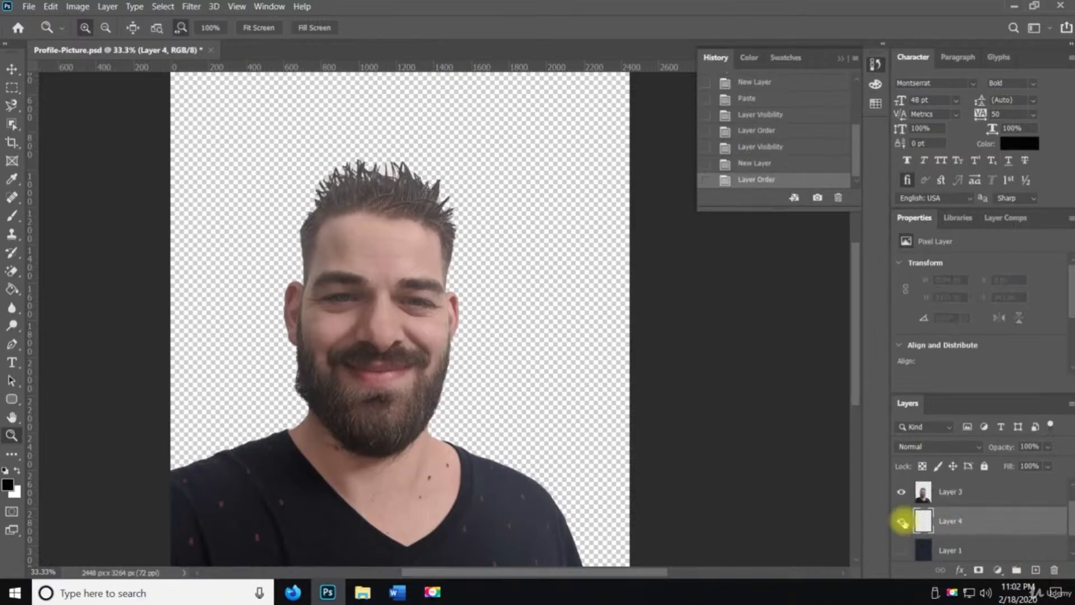
pyautogui.press('g')
pyautogui.click(251, 308)
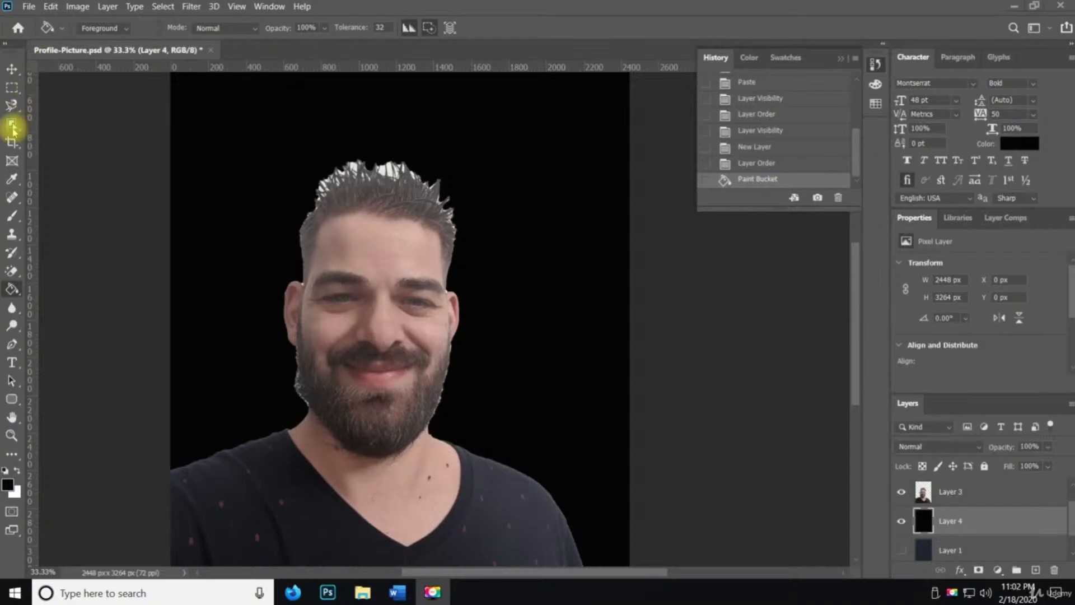
# Switch to the Quick Selection Tool, select the black layer, then hide Layer 4 and deselect
pyautogui.press('space')
pyautogui.moveTo(14, 129); pyautogui.dragTo(53, 137)
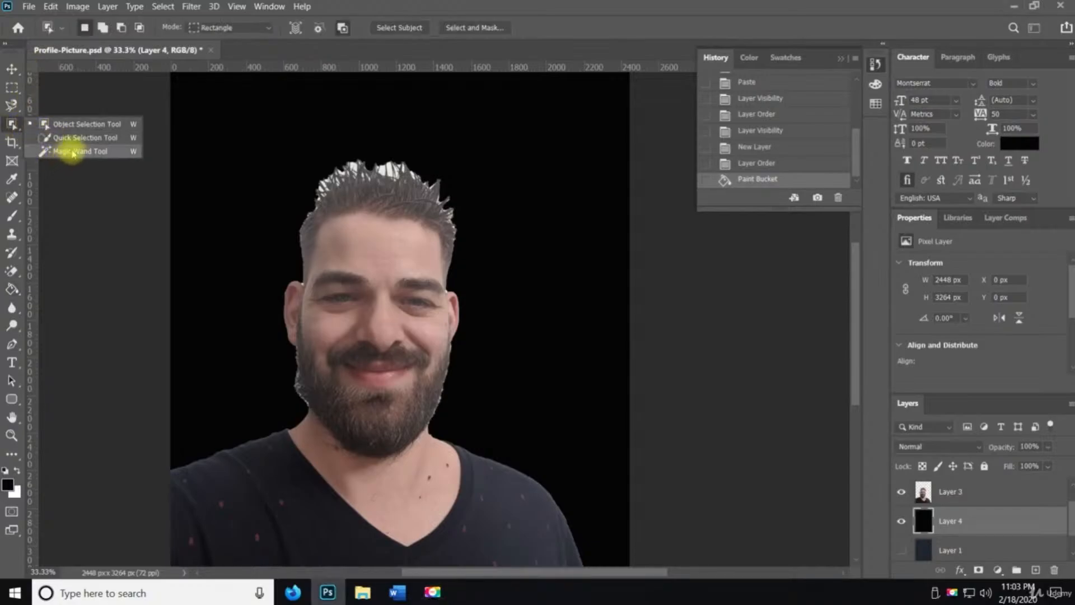
pyautogui.click(78, 140)
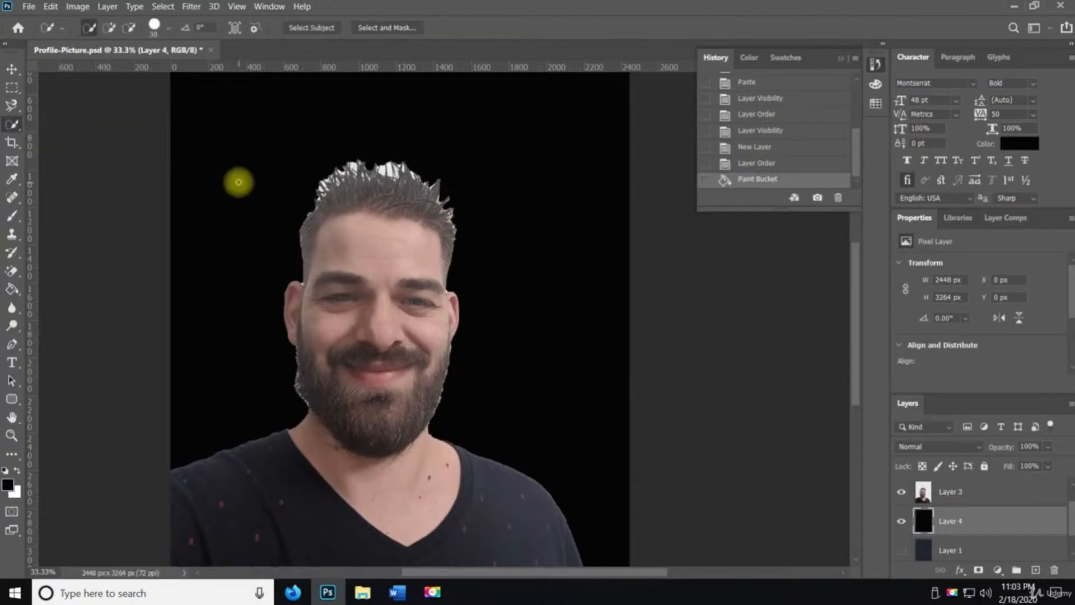
pyautogui.moveTo(238, 182)
pyautogui.mouseDown()
pyautogui.moveTo(350, 190)
pyautogui.moveTo(433, 245)
pyautogui.moveTo(449, 301)
pyautogui.moveTo(439, 364)
pyautogui.mouseUp()
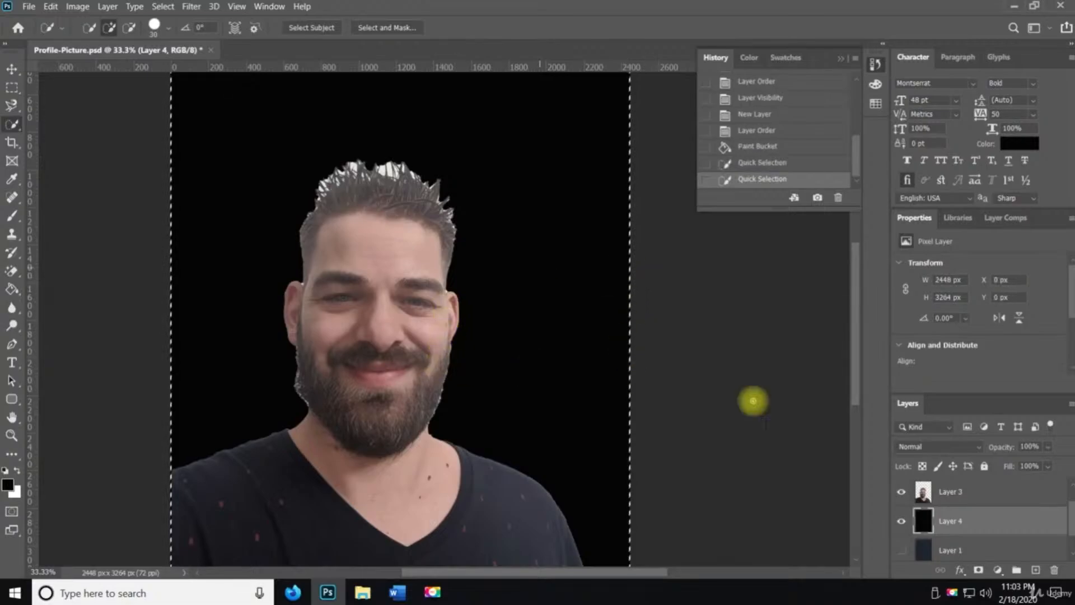
pyautogui.click(901, 521)
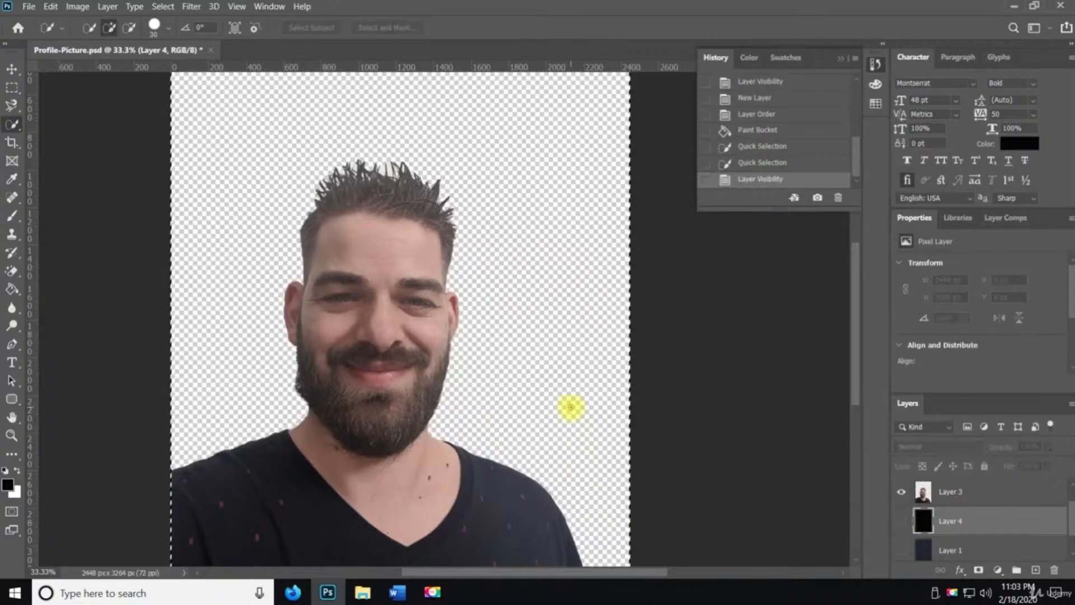
pyautogui.hotkey('ctrl', 'd')
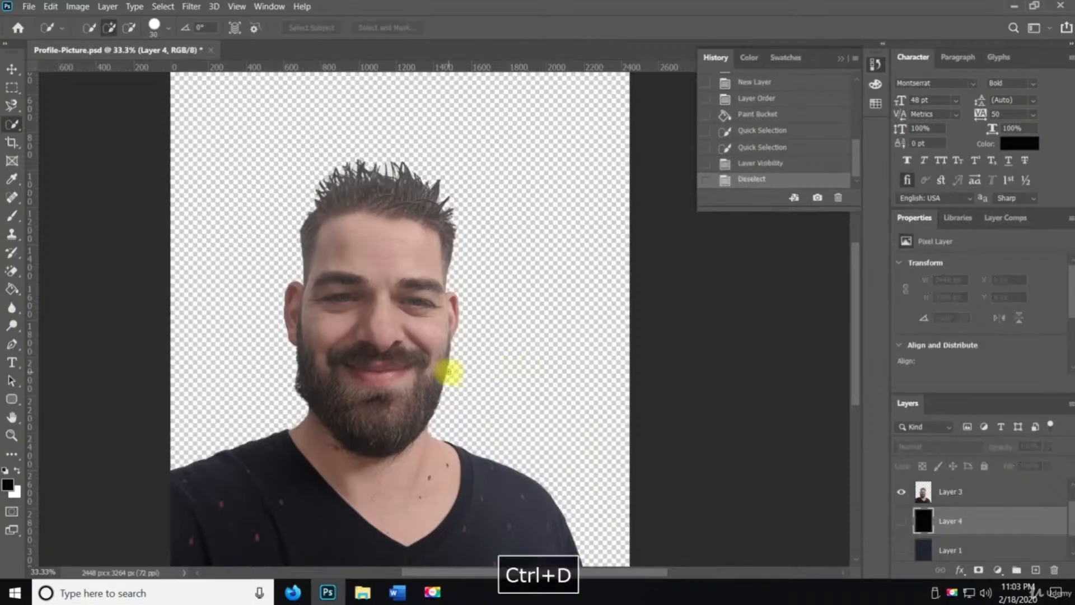
# Try brushing a Quick Selection along the left hairline, then deselect it
pyautogui.scroll(2, 449, 371)
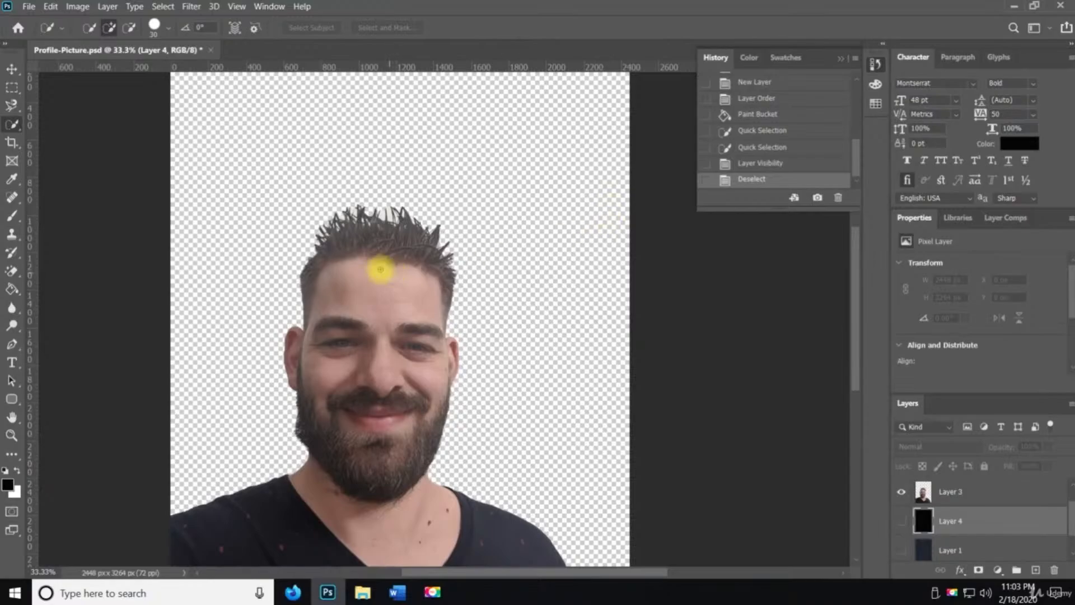
pyautogui.press('z')
pyautogui.click(361, 314)
pyautogui.moveTo(363, 319); pyautogui.dragTo(396, 285)
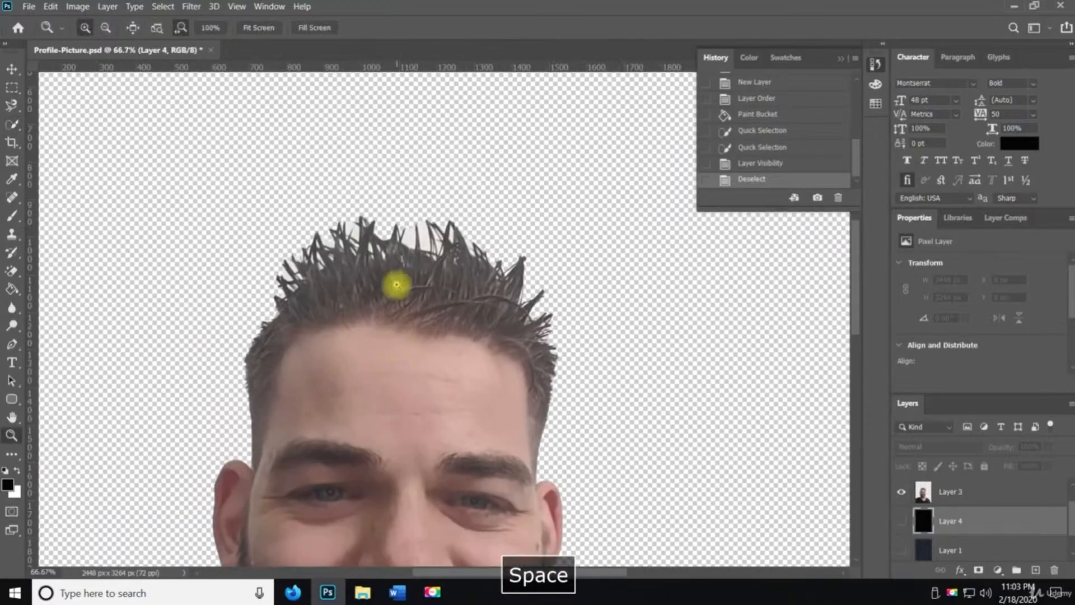
pyautogui.click(14, 125)
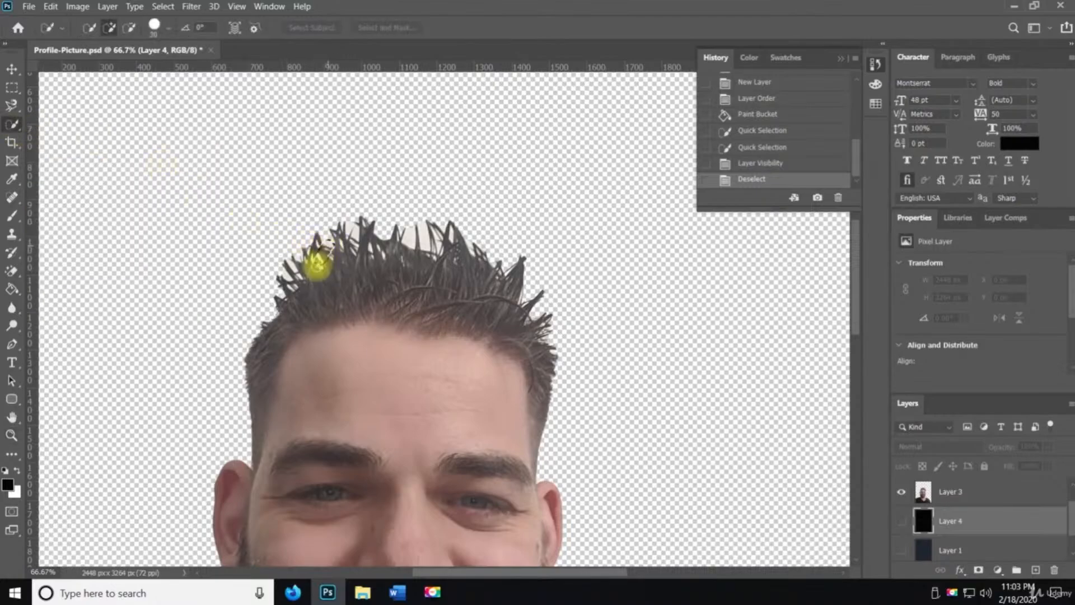
pyautogui.moveTo(317, 263); pyautogui.dragTo(258, 415)
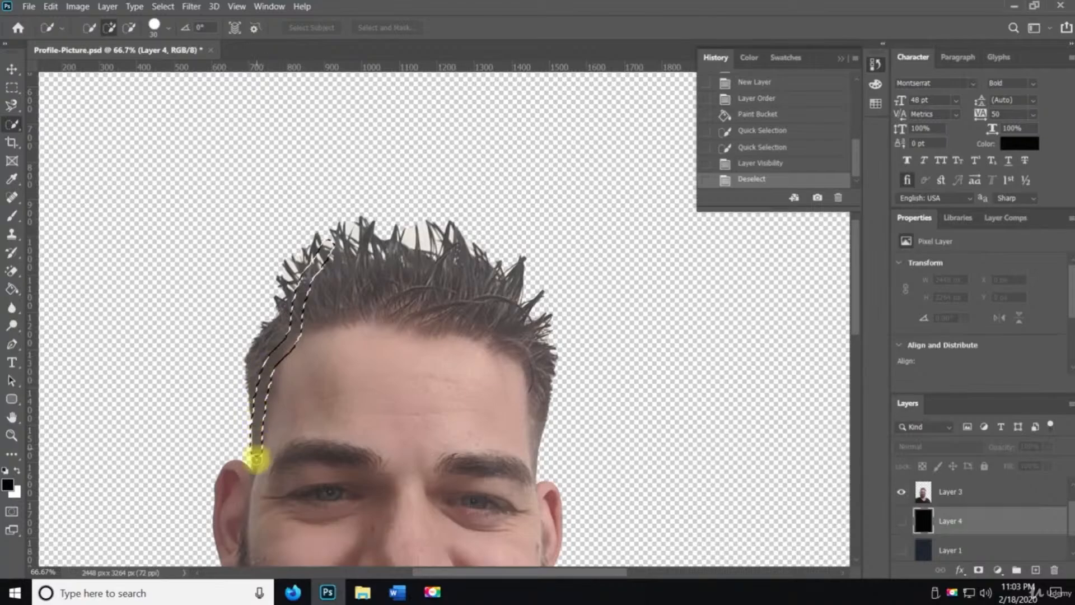
pyautogui.moveTo(256, 473)
pyautogui.mouseDown()
pyautogui.moveTo(219, 477)
pyautogui.moveTo(225, 574)
pyautogui.moveTo(312, 552)
pyautogui.moveTo(320, 563)
pyautogui.moveTo(516, 532)
pyautogui.mouseUp()
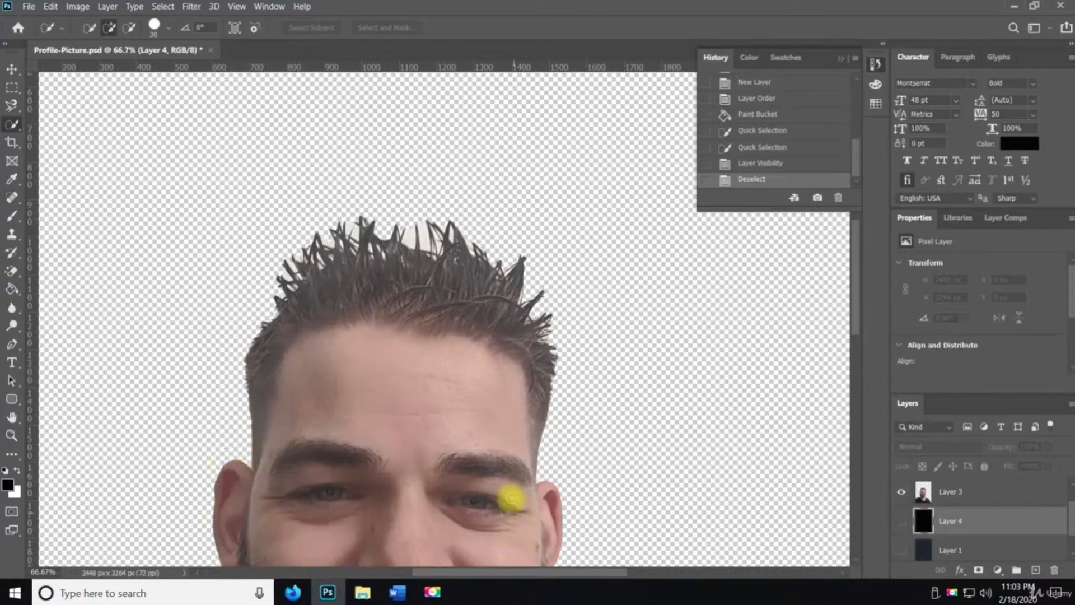
pyautogui.keyDown('alt'); pyautogui.click(472, 351); pyautogui.keyUp('alt')
pyautogui.press('space')
pyautogui.moveTo(426, 398); pyautogui.dragTo(390, 259)
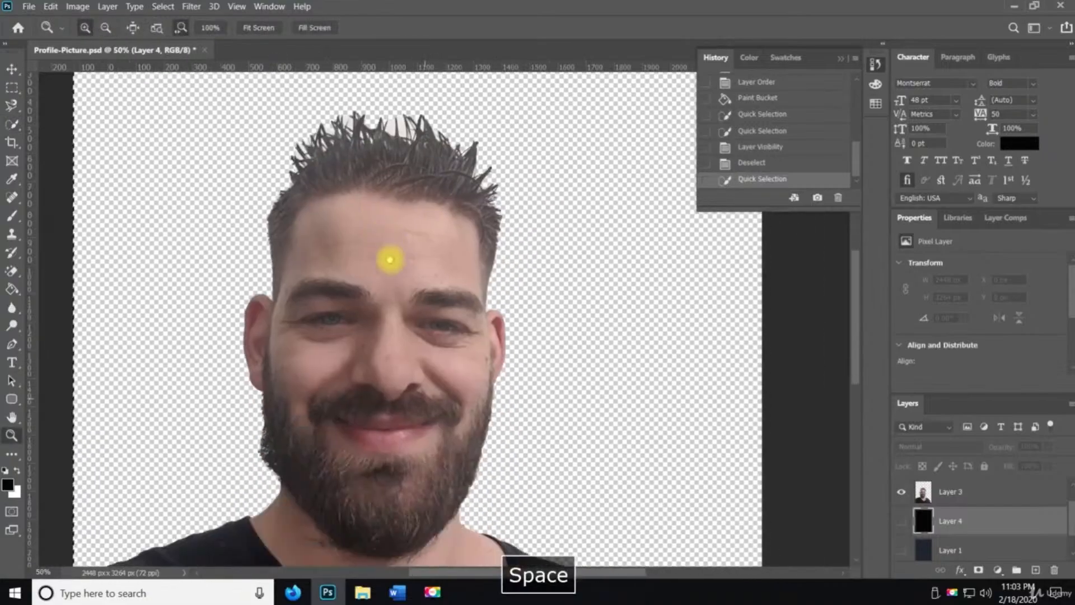
pyautogui.hotkey('ctrl', 'd')
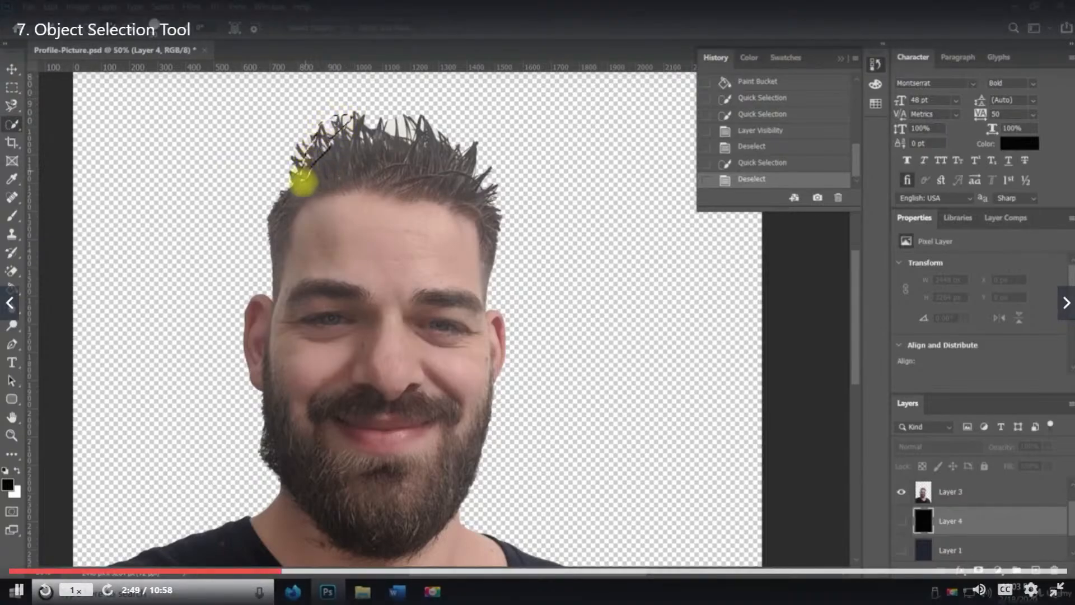
# Try a Quick Selection stroke across the top of the hair, then deselect it
pyautogui.moveTo(301, 200)
pyautogui.mouseDown()
pyautogui.moveTo(300, 209)
pyautogui.moveTo(361, 142)
pyautogui.moveTo(403, 121)
pyautogui.moveTo(472, 153)
pyautogui.moveTo(503, 211)
pyautogui.moveTo(469, 140)
pyautogui.moveTo(479, 146)
pyautogui.mouseUp()
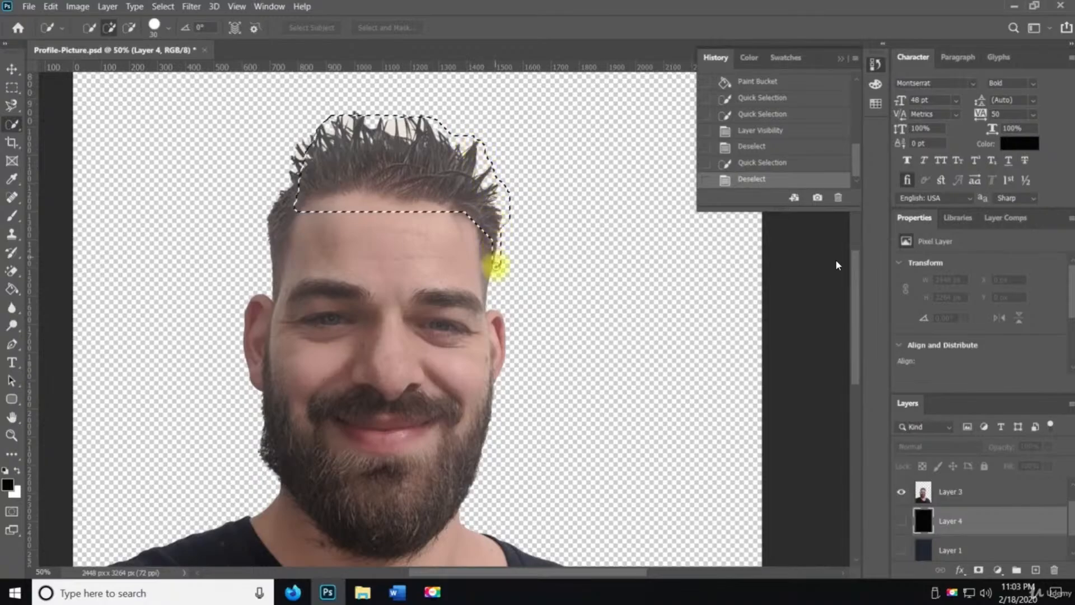
pyautogui.moveTo(497, 266)
pyautogui.mouseDown()
pyautogui.moveTo(476, 283)
pyautogui.moveTo(471, 309)
pyautogui.mouseUp()
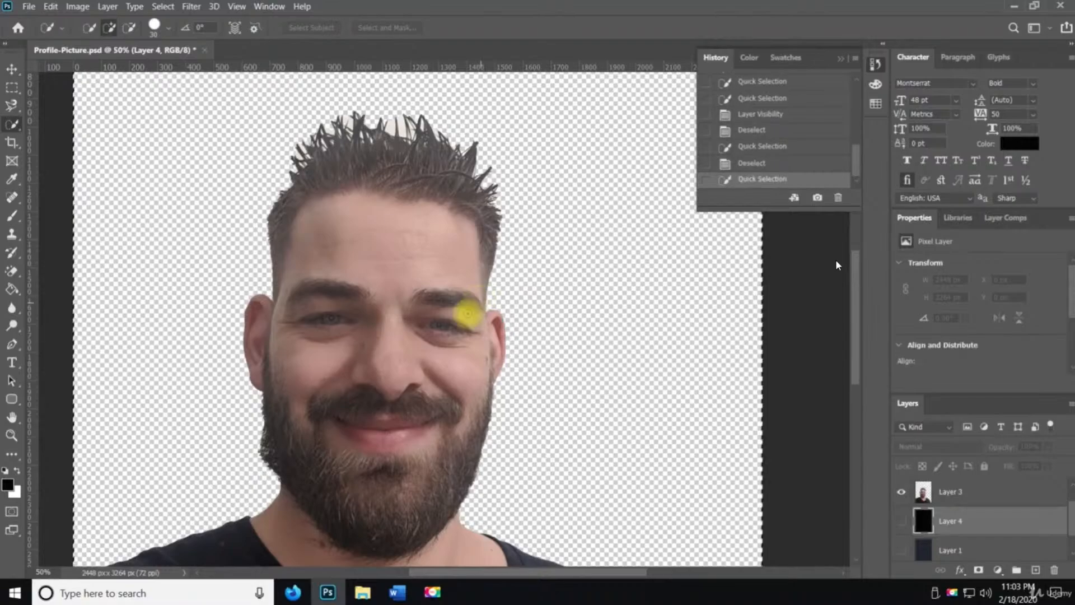
pyautogui.hotkey('ctrl', 'd')
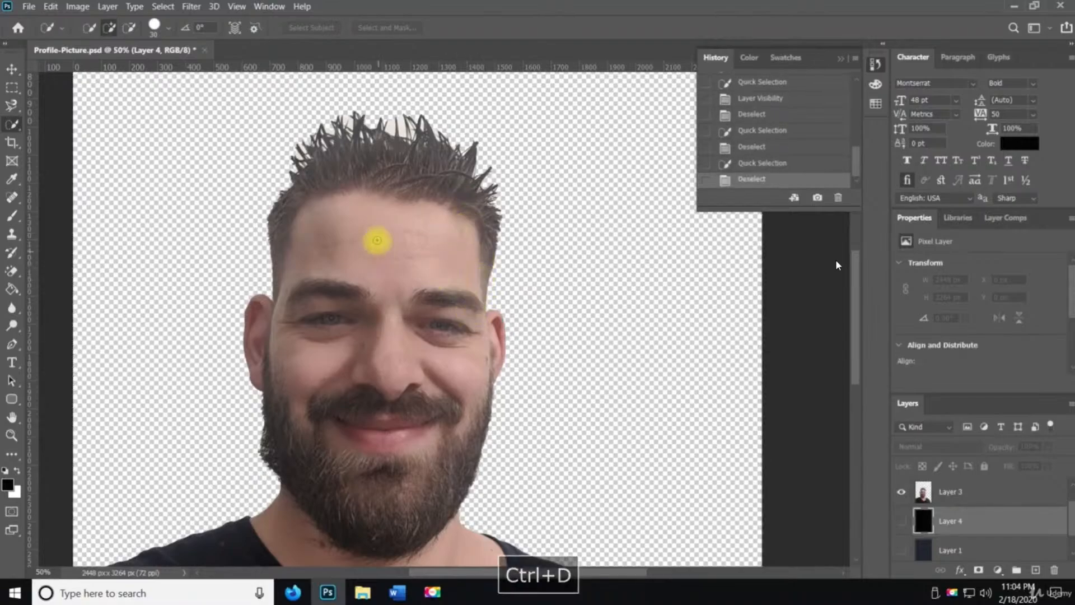
# Zoom in on the hair and try a Quick Selection stroke along the left hairline, then undo it
pyautogui.hotkey('ctrl', 'space')
pyautogui.click(372, 192)
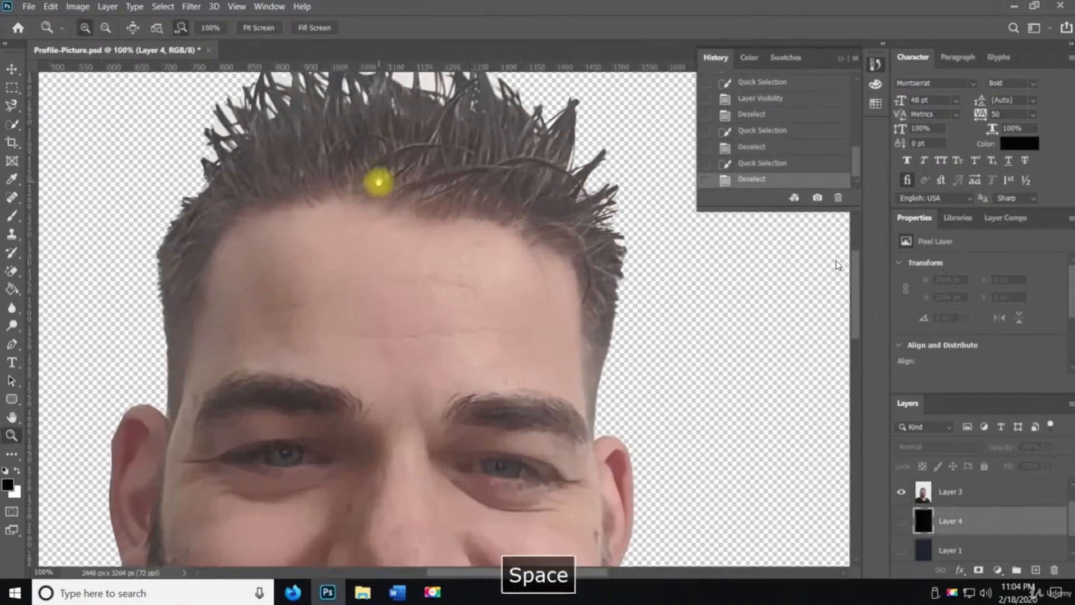
pyautogui.moveTo(378, 182); pyautogui.dragTo(377, 294)
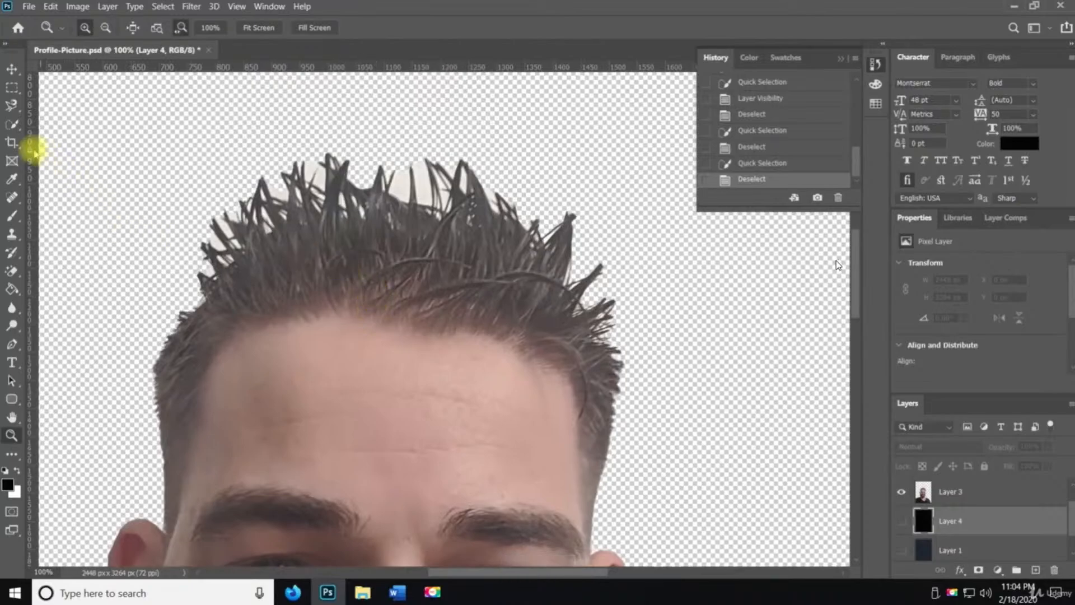
pyautogui.click(14, 127)
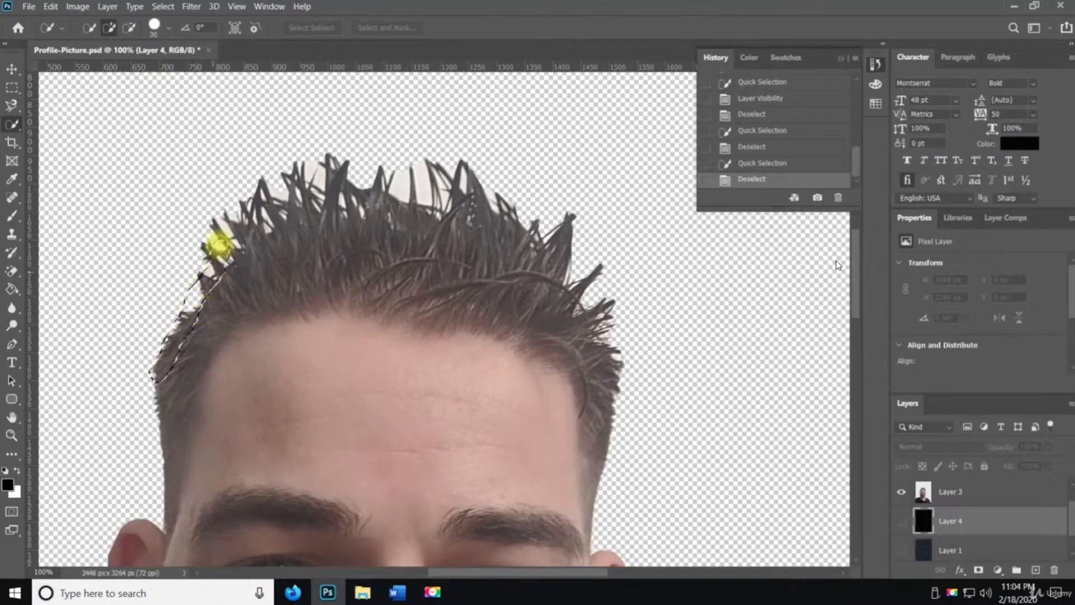
pyautogui.moveTo(220, 227)
pyautogui.mouseDown()
pyautogui.moveTo(196, 261)
pyautogui.moveTo(242, 214)
pyautogui.mouseUp()
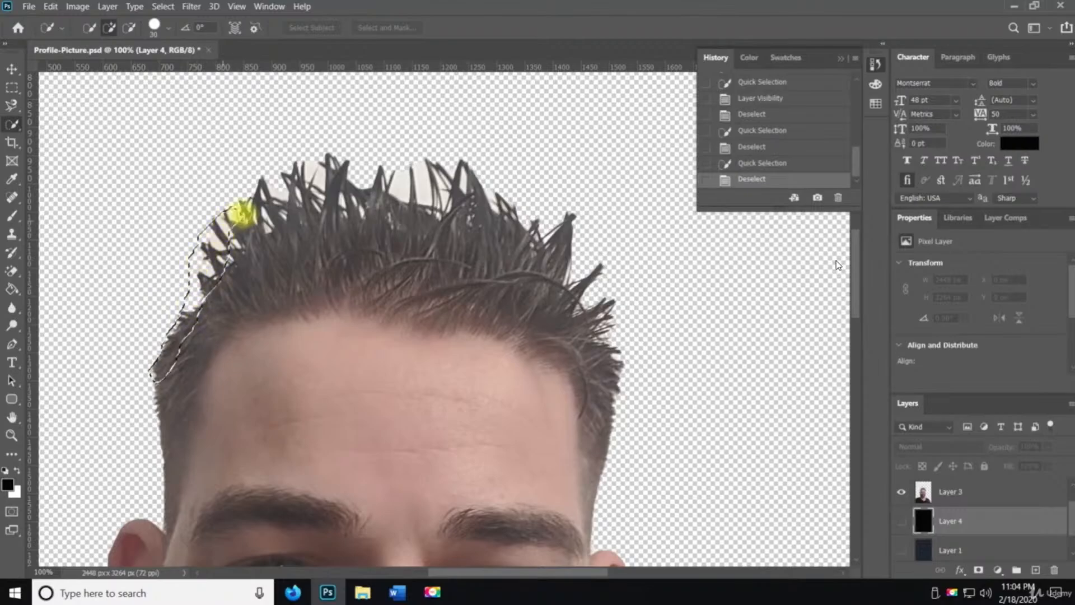
pyautogui.moveTo(319, 163)
pyautogui.mouseDown()
pyautogui.moveTo(467, 181)
pyautogui.moveTo(519, 222)
pyautogui.moveTo(573, 243)
pyautogui.moveTo(562, 217)
pyautogui.moveTo(572, 216)
pyautogui.moveTo(470, 166)
pyautogui.moveTo(431, 269)
pyautogui.moveTo(460, 312)
pyautogui.moveTo(531, 332)
pyautogui.moveTo(590, 370)
pyautogui.moveTo(593, 507)
pyautogui.mouseUp()
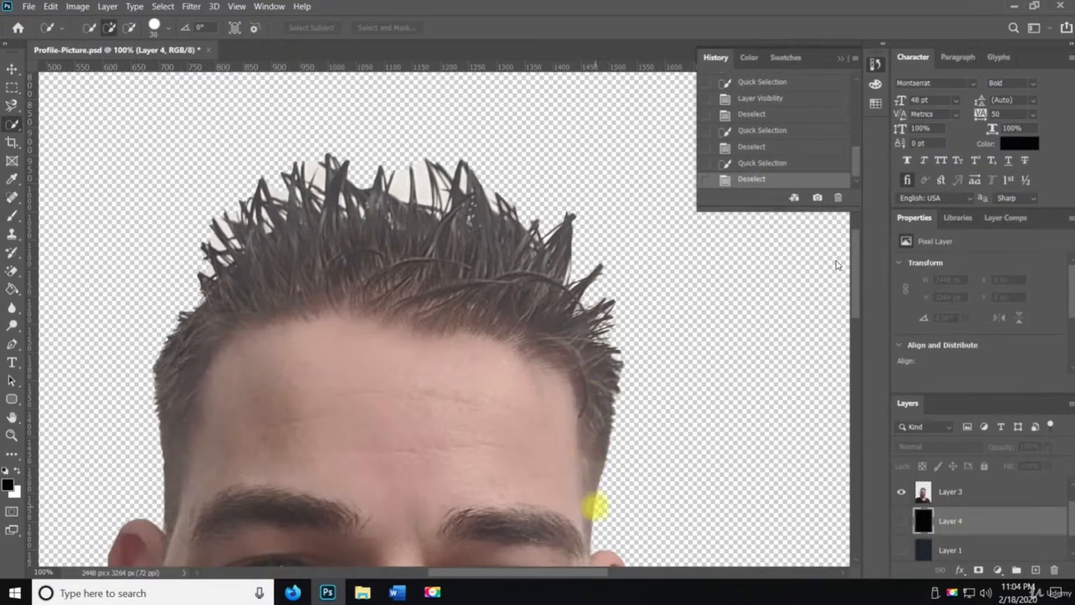
pyautogui.hotkey('ctrl', 'z')
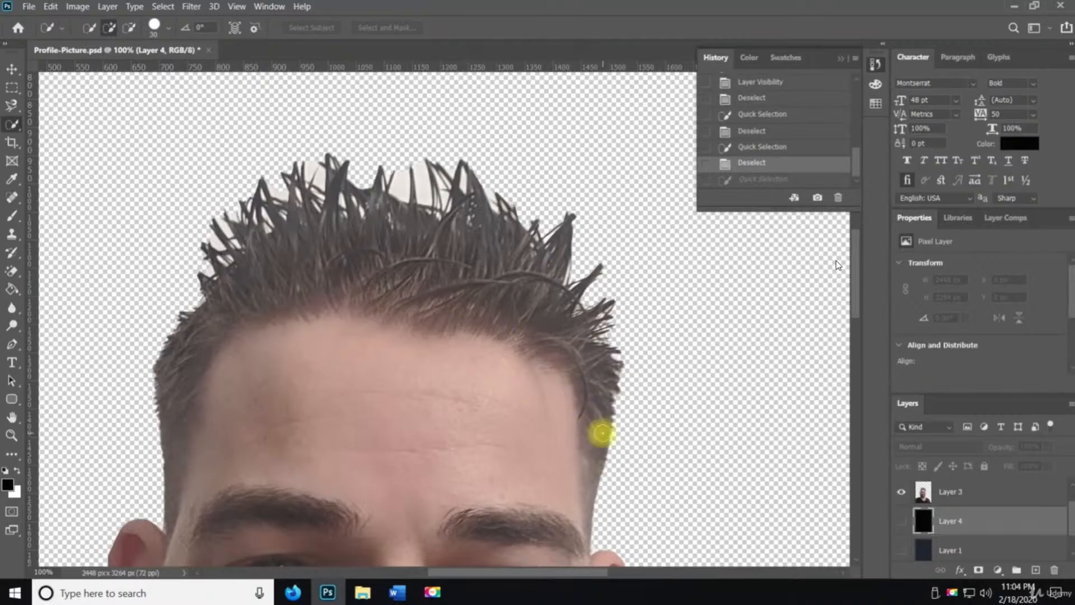
# Quick-select the right side of the hair, fill the selection with black on a new layer, and deselect
pyautogui.moveTo(598, 431)
pyautogui.mouseDown()
pyautogui.moveTo(565, 361)
pyautogui.moveTo(605, 379)
pyautogui.moveTo(618, 406)
pyautogui.moveTo(603, 301)
pyautogui.mouseUp()
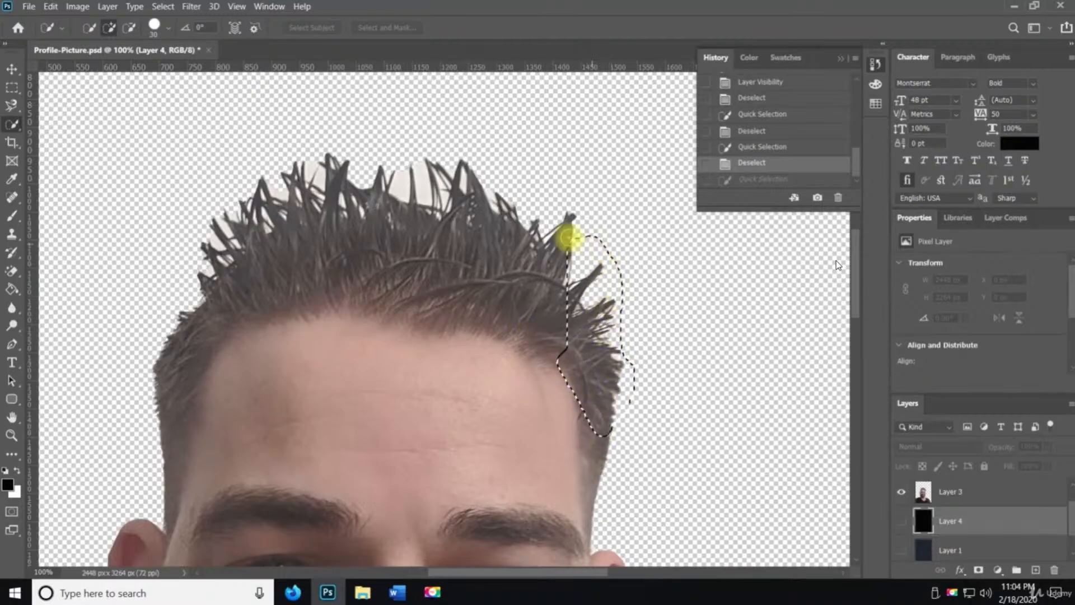
pyautogui.moveTo(568, 239)
pyautogui.mouseDown()
pyautogui.moveTo(498, 228)
pyautogui.moveTo(490, 266)
pyautogui.moveTo(517, 327)
pyautogui.moveTo(440, 306)
pyautogui.moveTo(436, 263)
pyautogui.moveTo(494, 184)
pyautogui.moveTo(450, 163)
pyautogui.moveTo(377, 250)
pyautogui.moveTo(363, 319)
pyautogui.mouseUp()
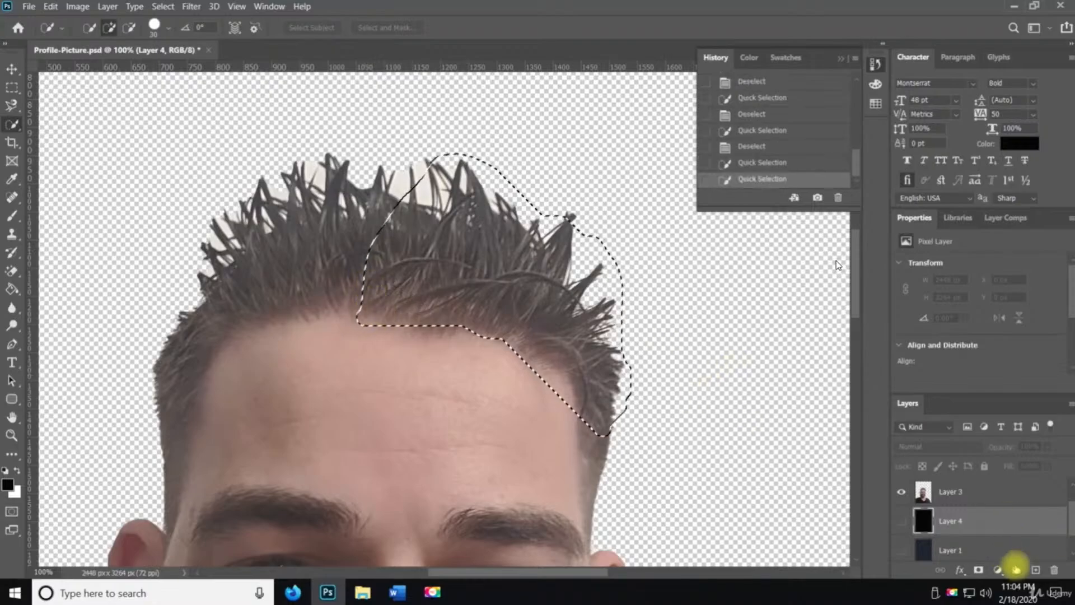
pyautogui.click(1036, 570)
pyautogui.press('g')
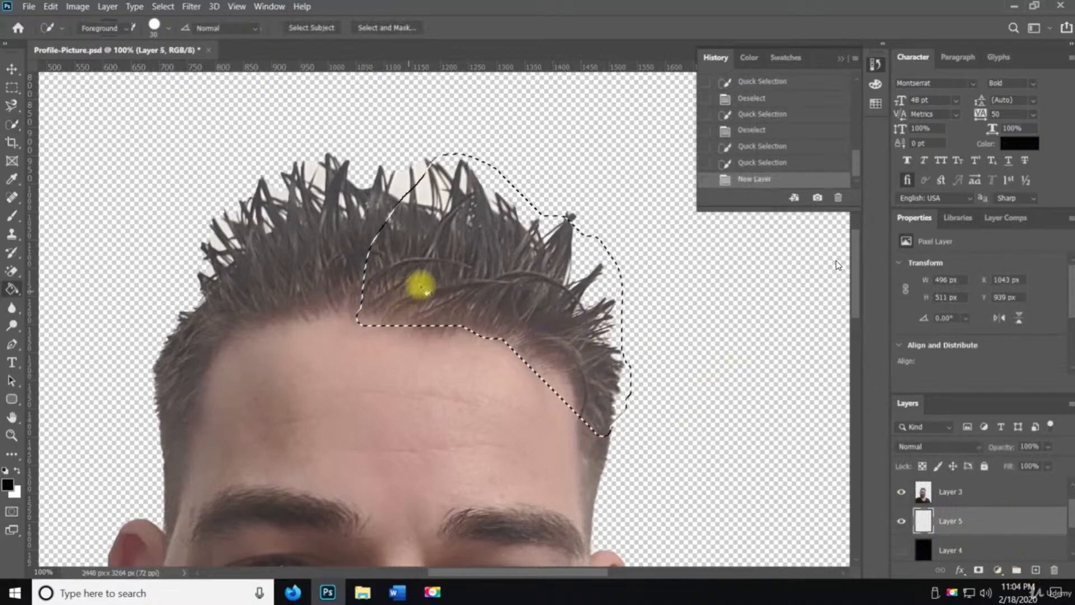
pyautogui.click(475, 246)
pyautogui.click(475, 247)
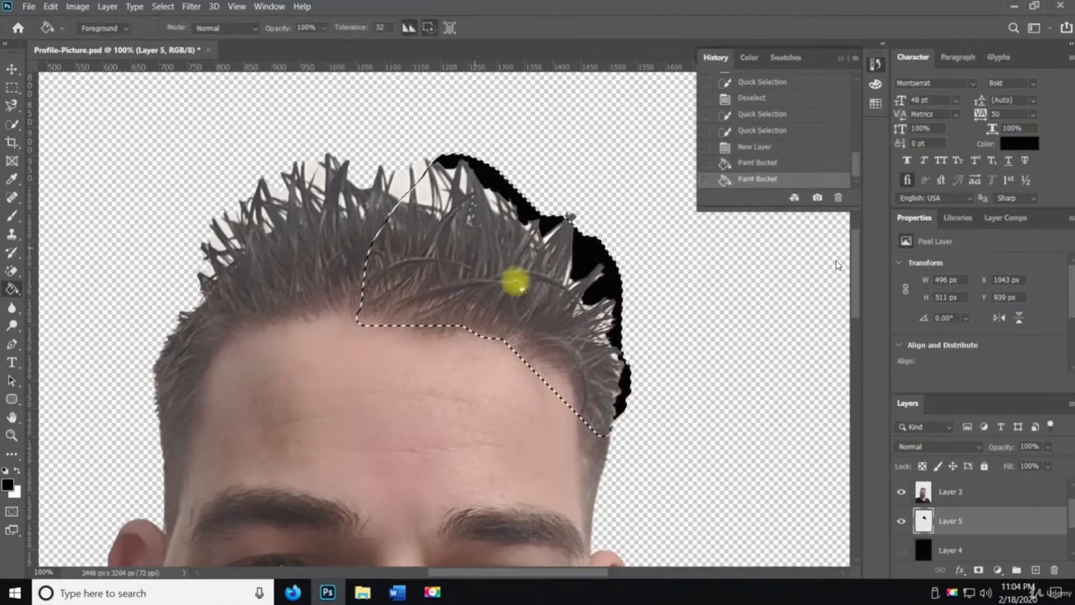
pyautogui.hotkey('ctrl', 'd')
# Move the new black layer above Layer 3, lower its opacity to 12%, and refill it with the Paint Bucket
pyautogui.moveTo(956, 520); pyautogui.dragTo(953, 486)
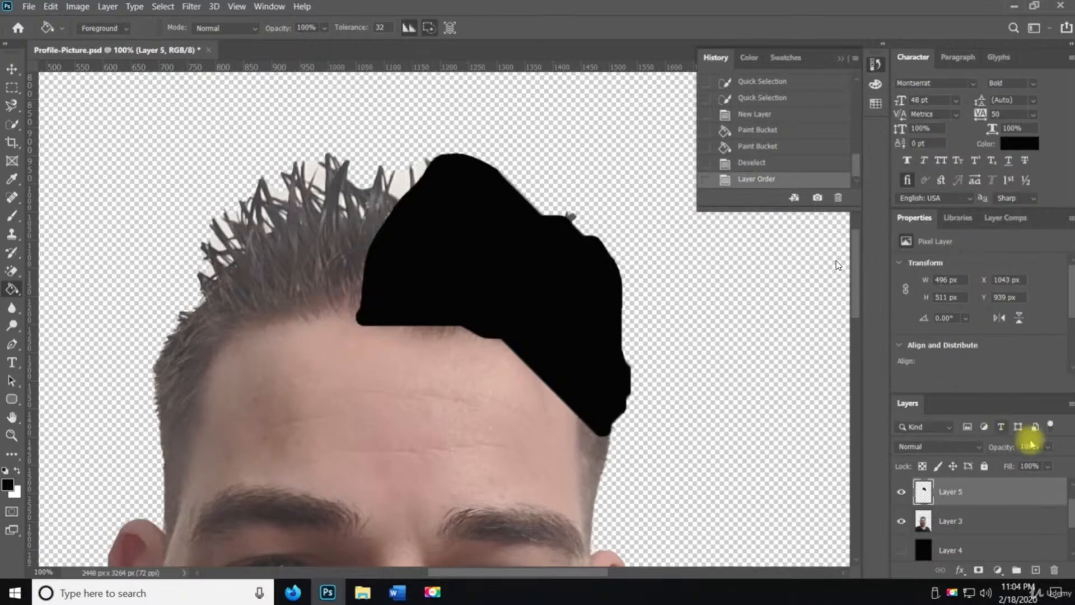
pyautogui.click(1049, 448)
pyautogui.click(1024, 464)
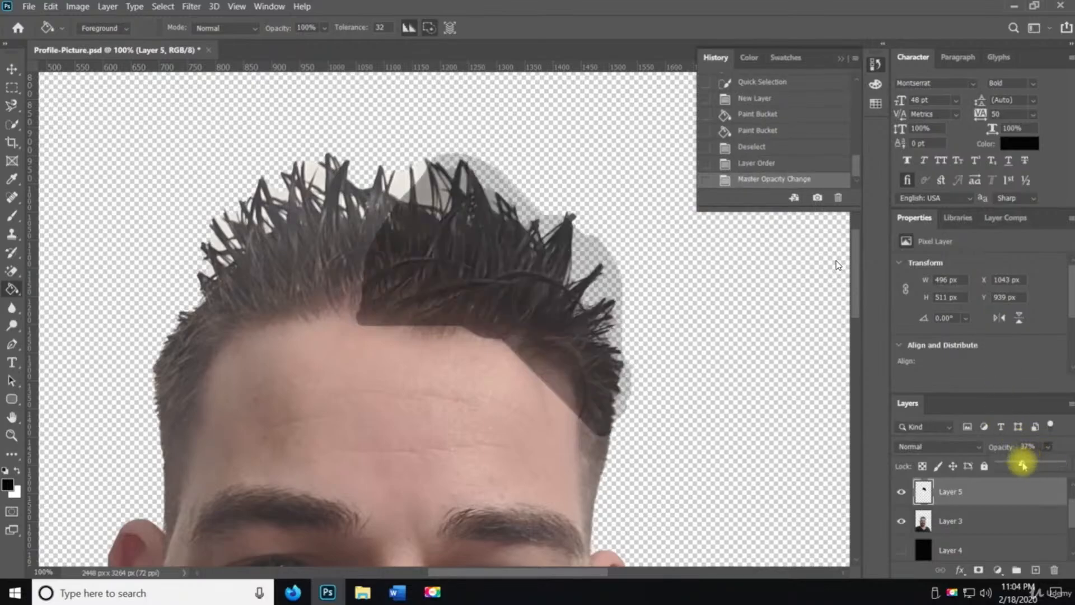
pyautogui.moveTo(1023, 465); pyautogui.dragTo(1006, 464)
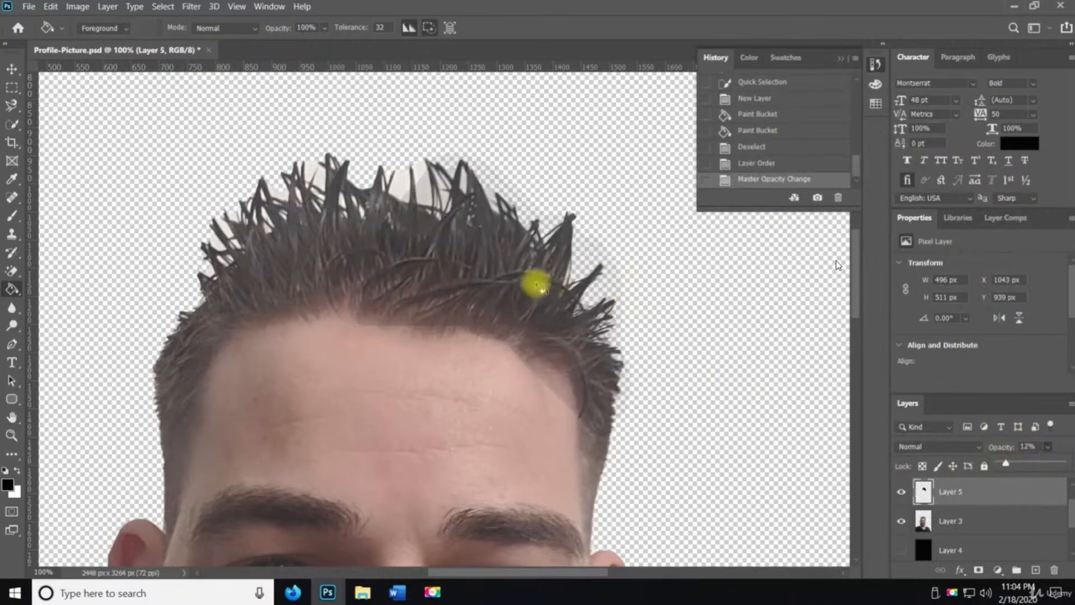
pyautogui.click(523, 282)
pyautogui.click(529, 291)
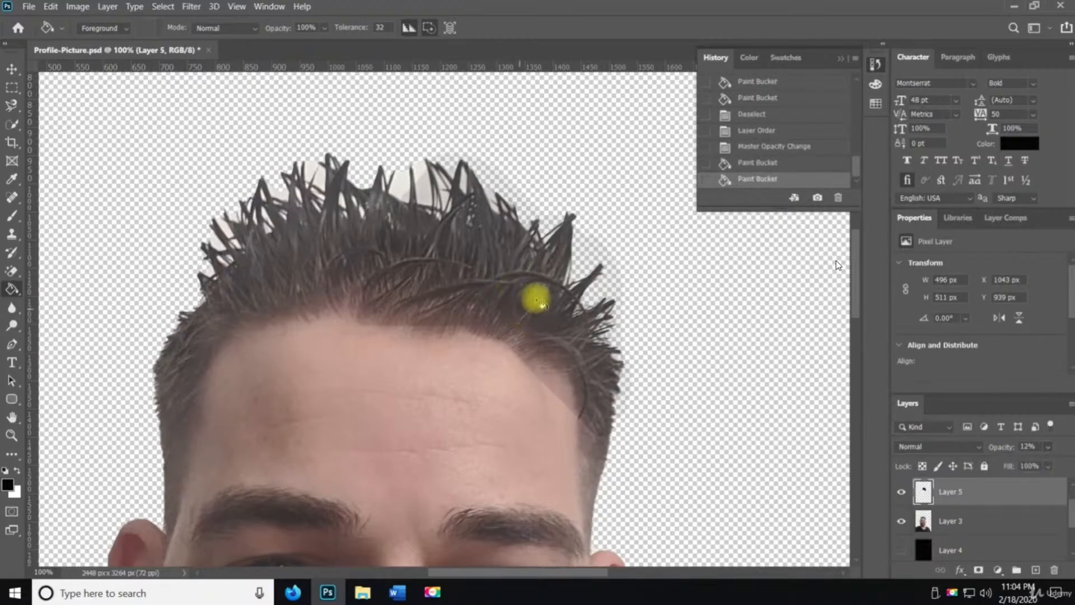
# Zoom out to 50%, move the translucent black layer upward, then delete that layer
pyautogui.press('v')
pyautogui.moveTo(513, 286)
pyautogui.mouseDown()
pyautogui.moveTo(519, 263)
pyautogui.moveTo(506, 288)
pyautogui.moveTo(602, 426)
pyautogui.mouseUp()
pyautogui.keyDown('alt'); pyautogui.click(528, 362); pyautogui.keyUp('alt')
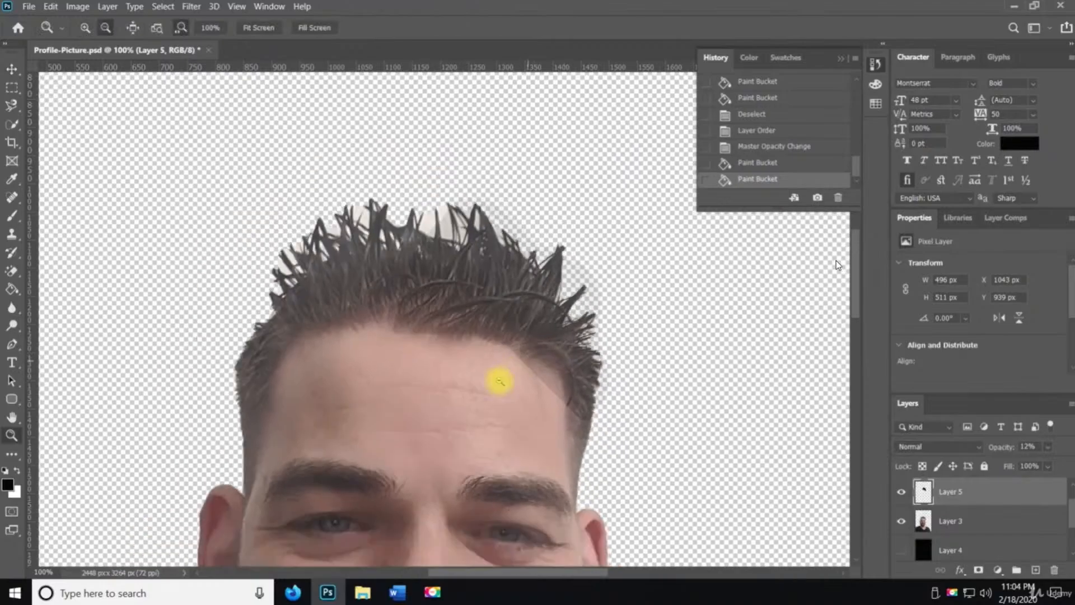
pyautogui.keyDown('alt'); pyautogui.click(498, 387); pyautogui.keyUp('alt')
pyautogui.press('v')
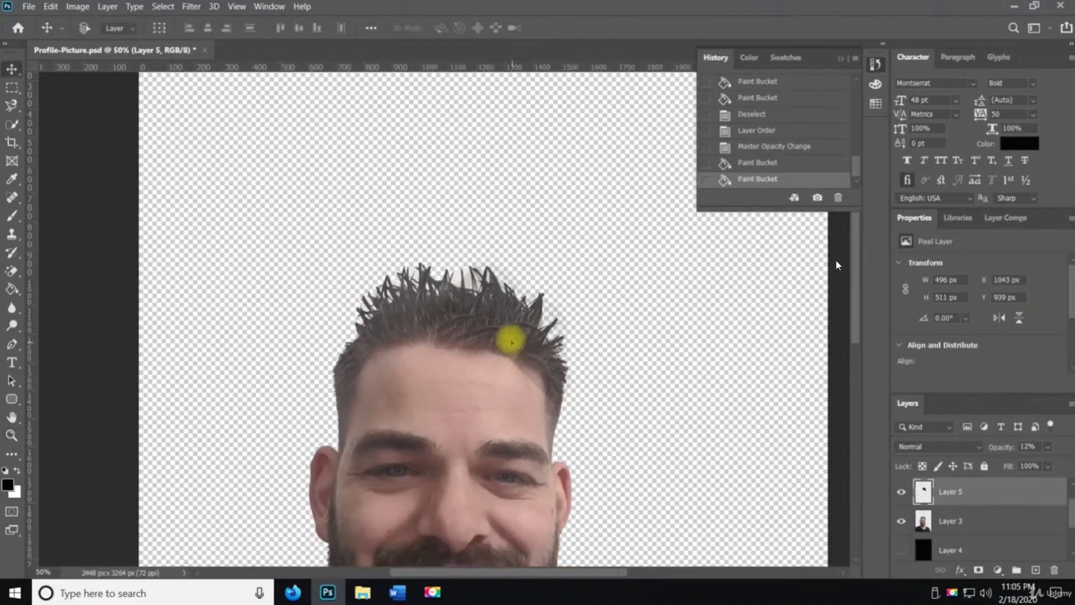
pyautogui.moveTo(507, 338); pyautogui.dragTo(487, 312)
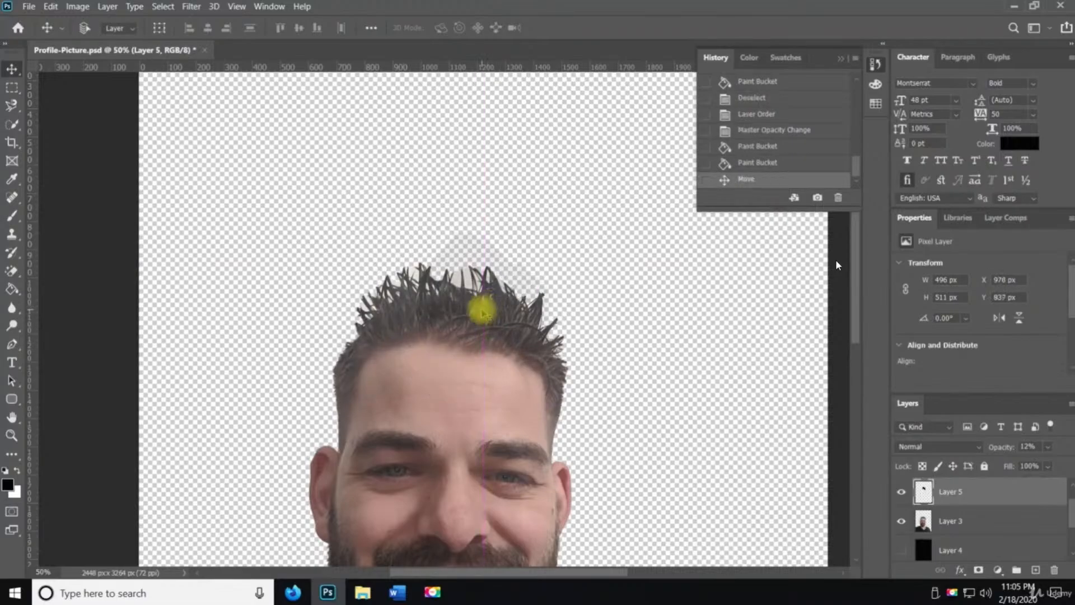
pyautogui.press('Delete')
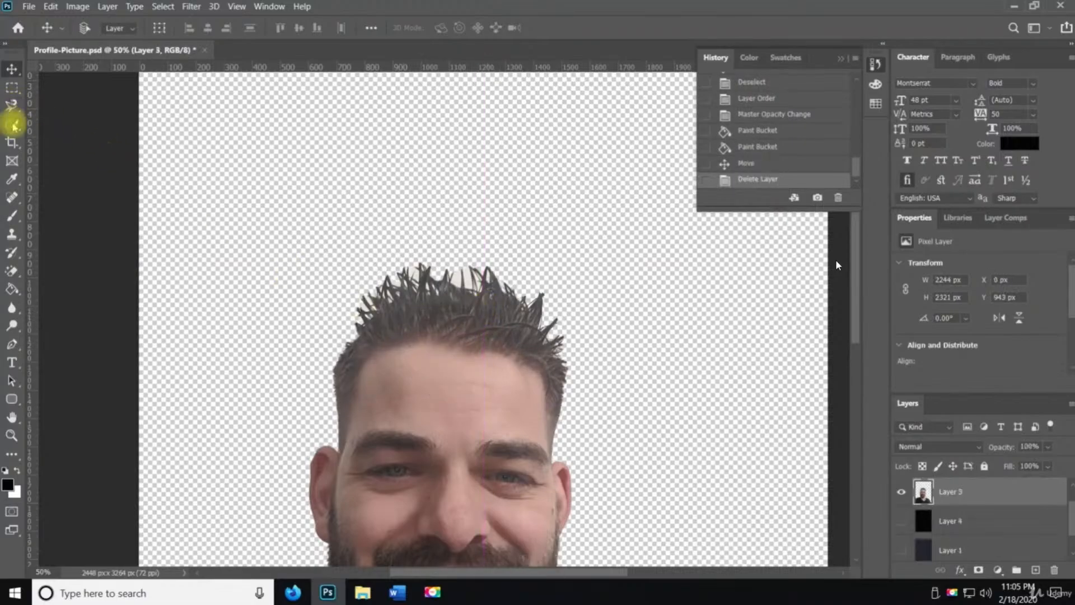
# Switch to the Magic Wand Tool, try selecting areas of the face on Layer 3, then deselect
pyautogui.click(12, 125)
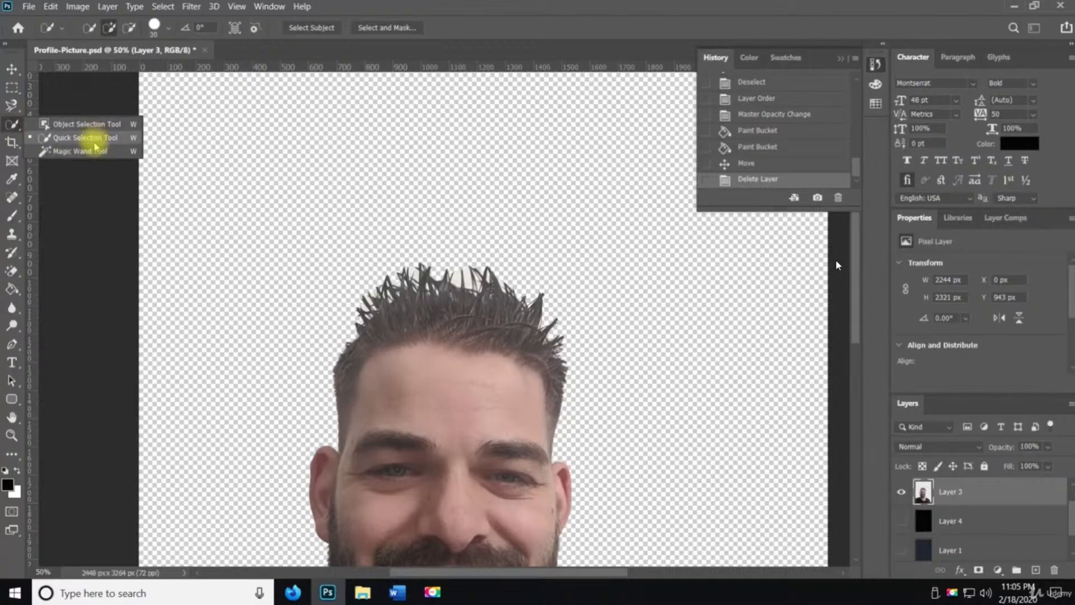
pyautogui.click(92, 154)
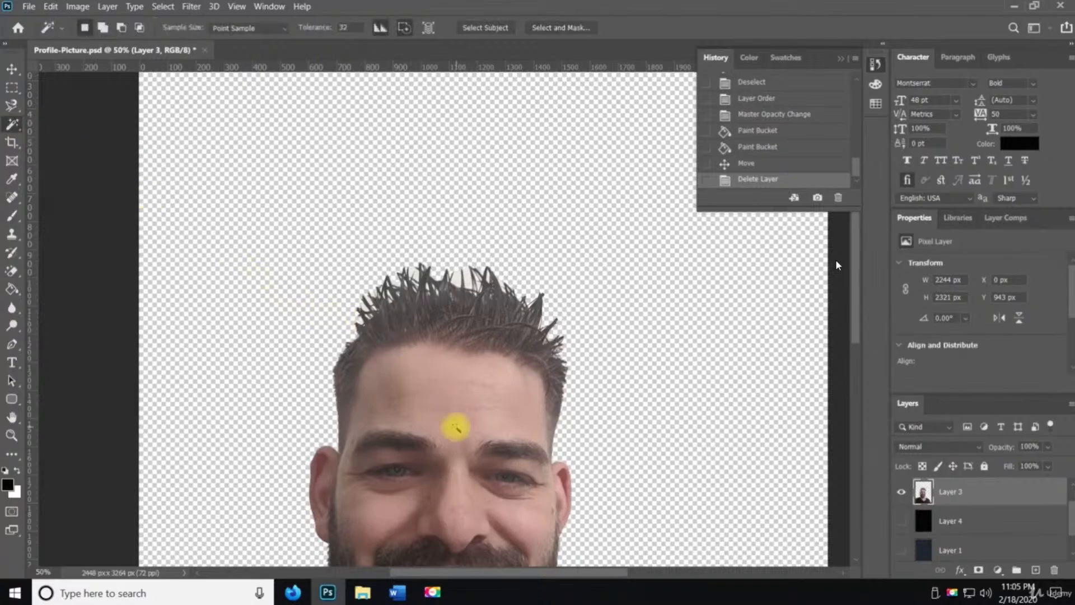
pyautogui.click(454, 423)
pyautogui.keyDown('shift'); pyautogui.click(372, 385); pyautogui.keyUp('shift')
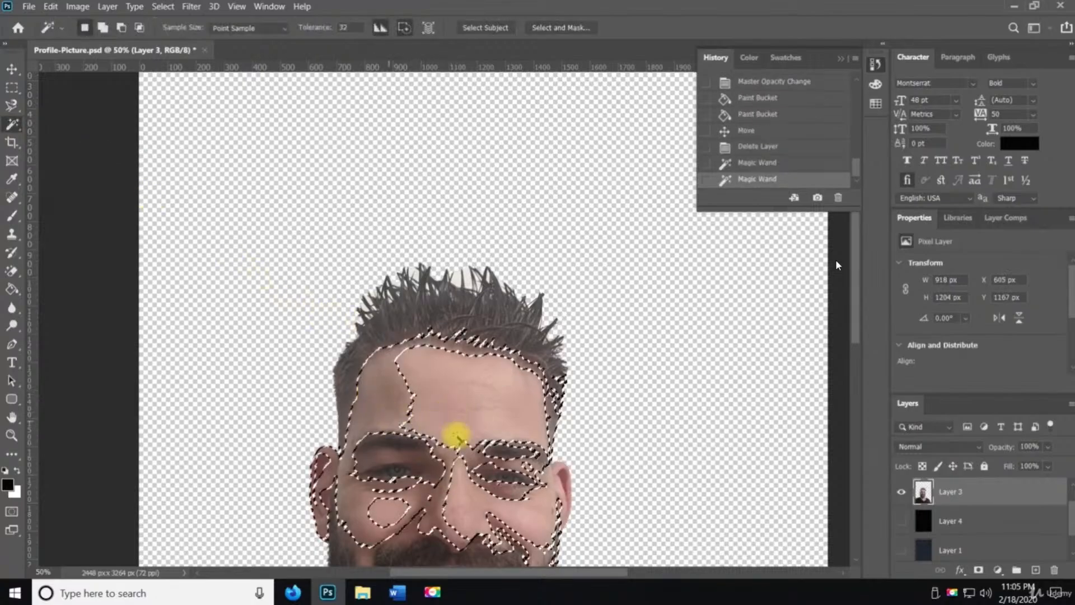
pyautogui.hotkey('ctrl', 'd')
pyautogui.scroll(-2, 504, 364)
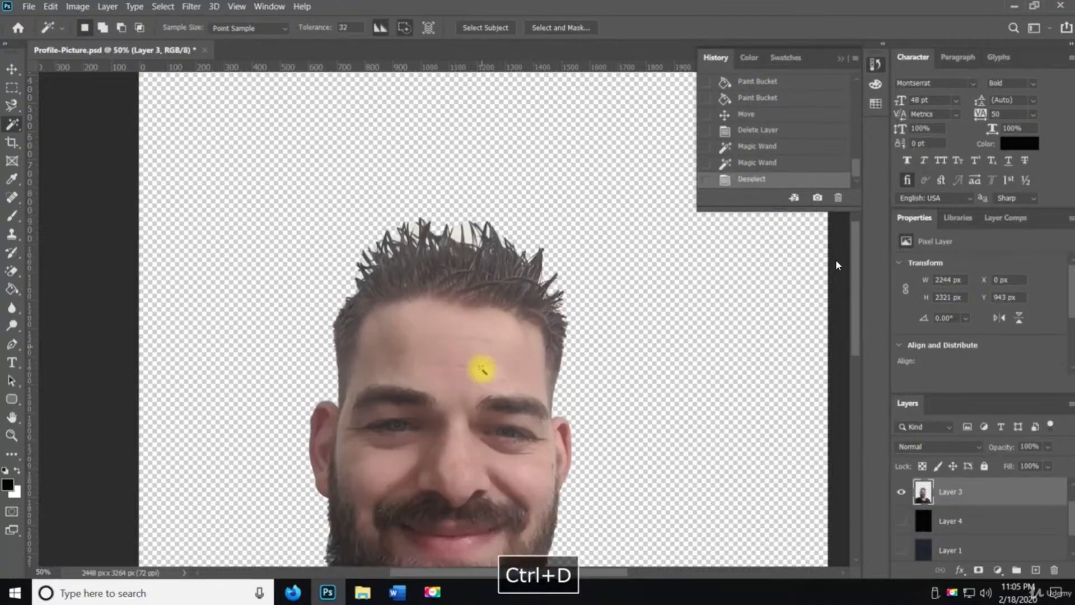
pyautogui.scroll(-8, 426, 323)
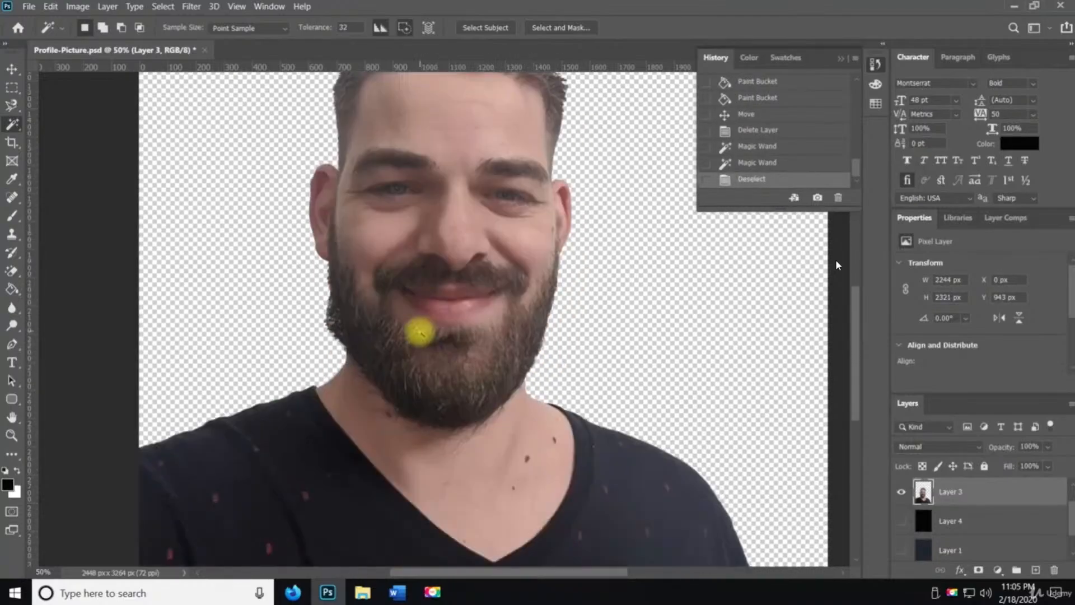